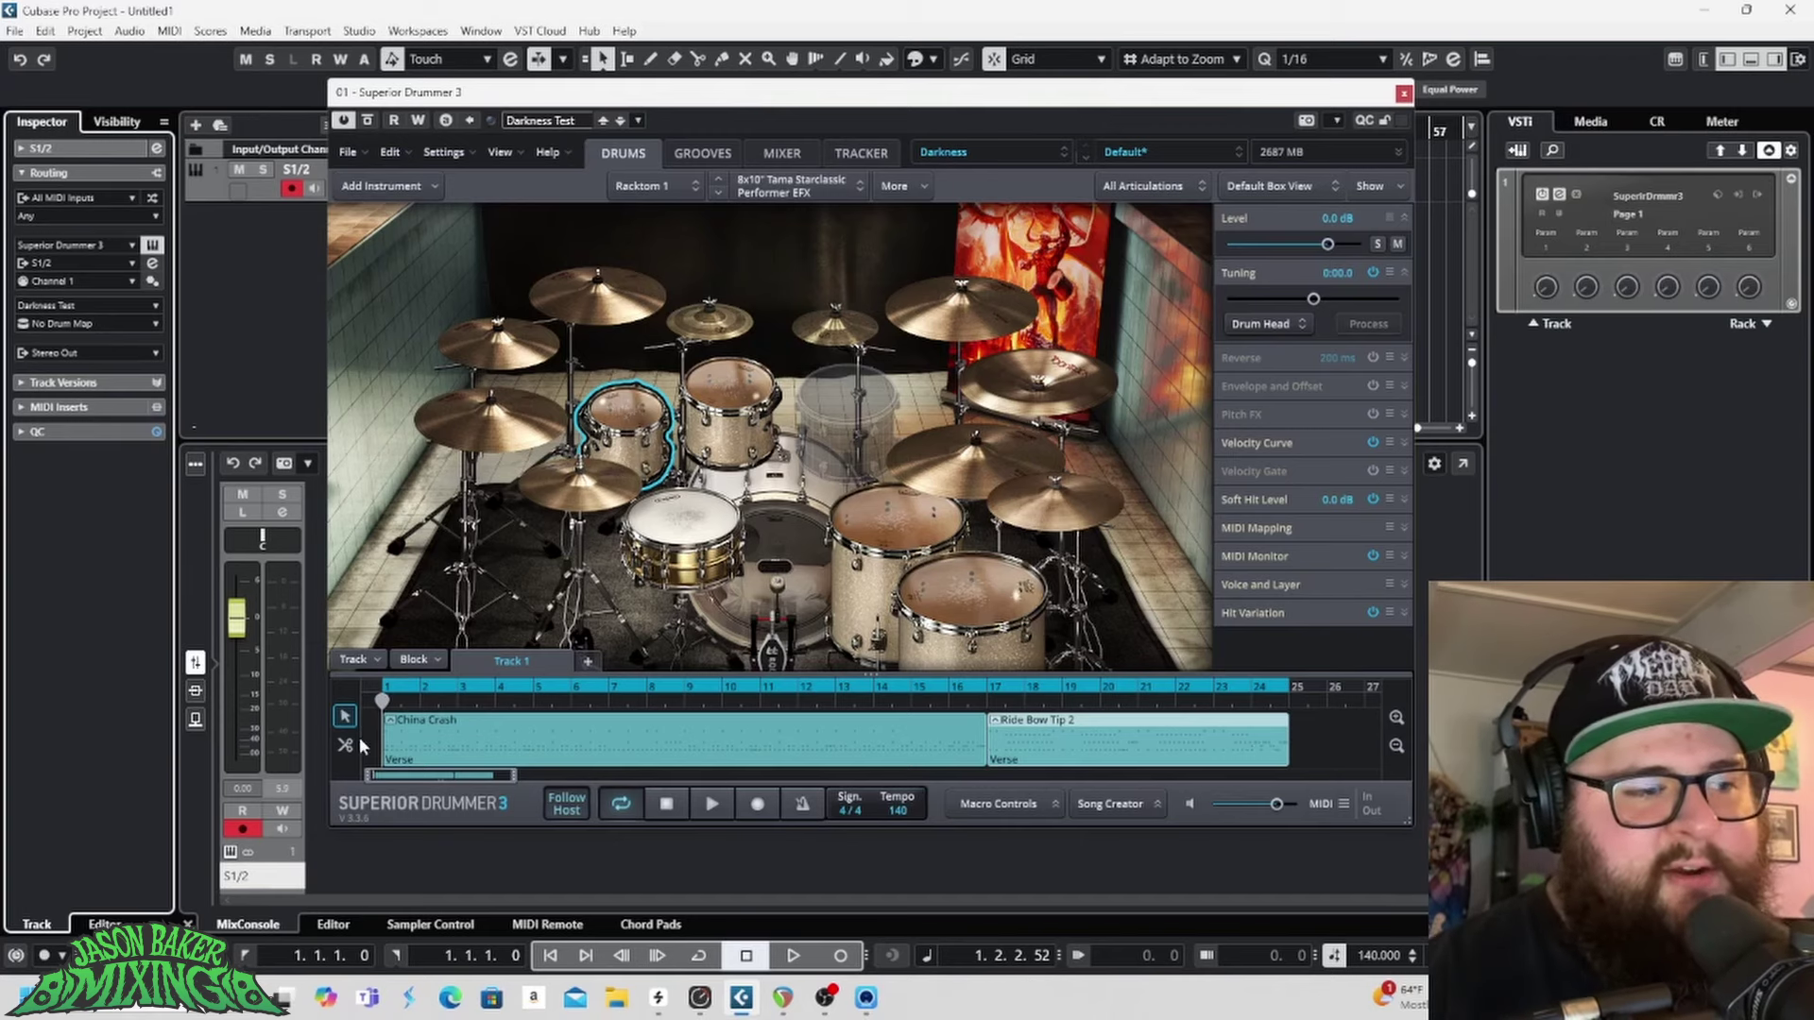
# Step: Audition the drum groove, then shift the plugin window aside and back
pyautogui.click(712, 804)
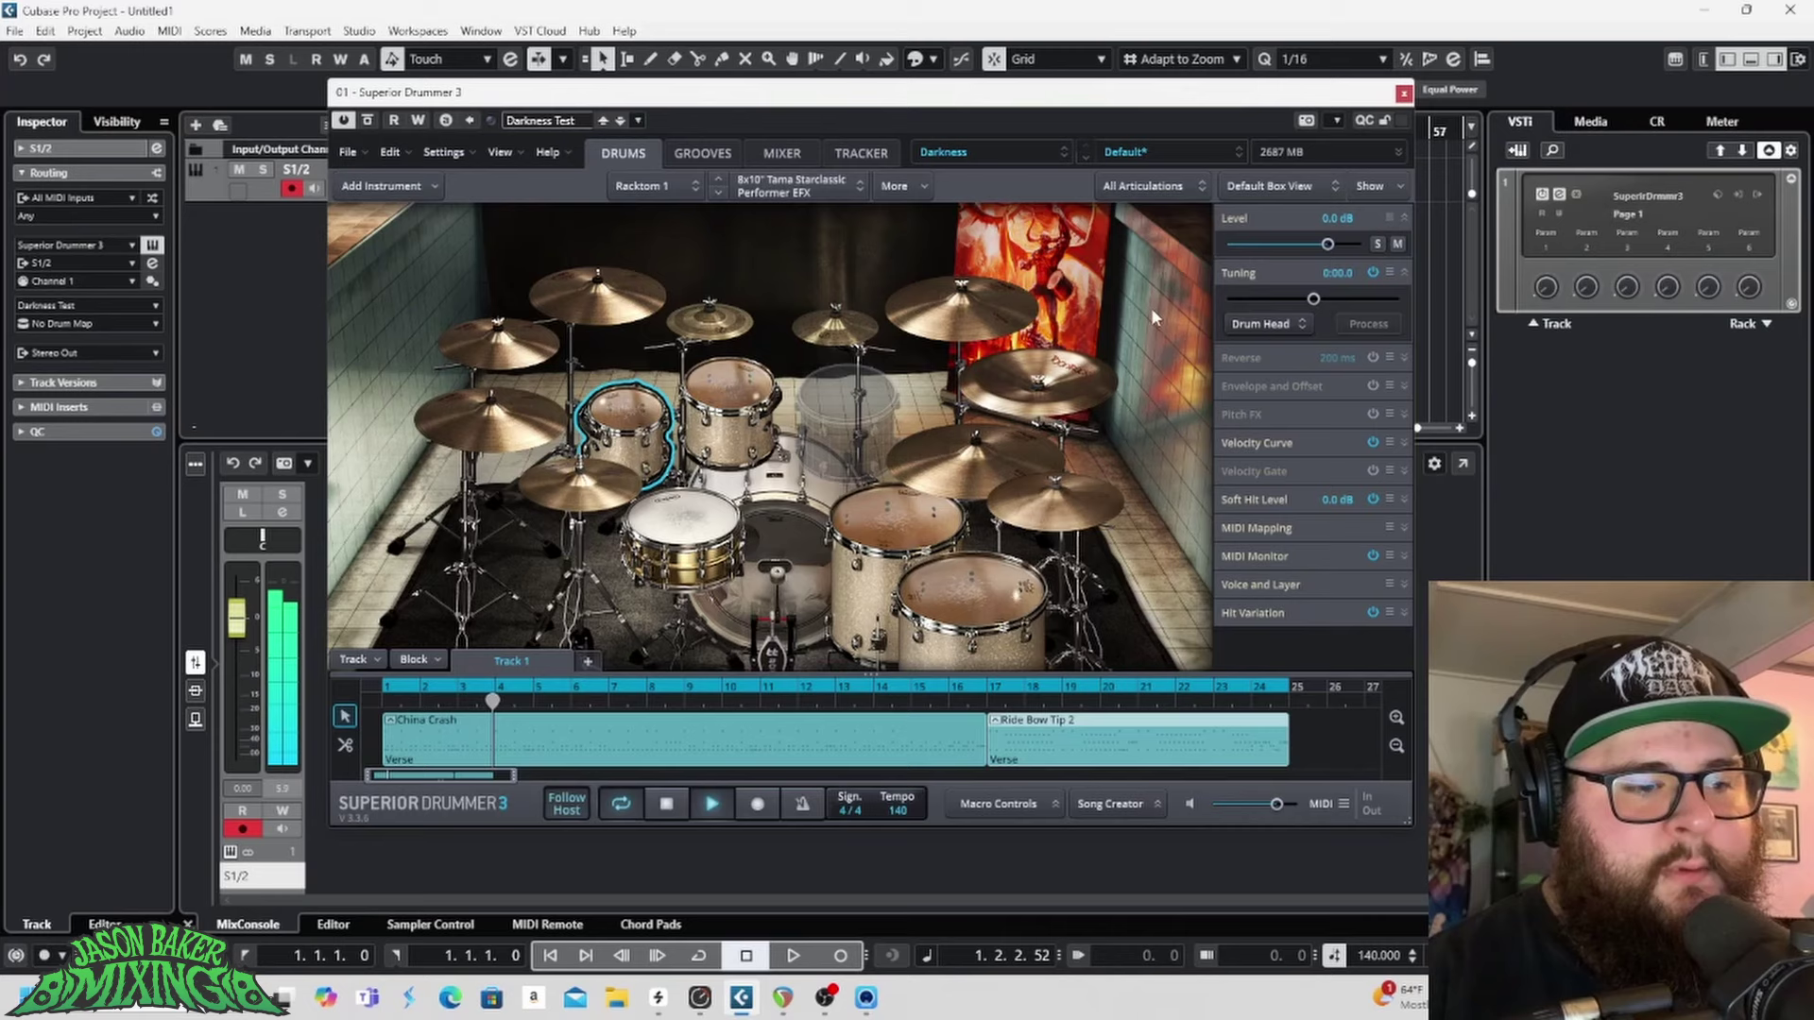
pyautogui.click(667, 804)
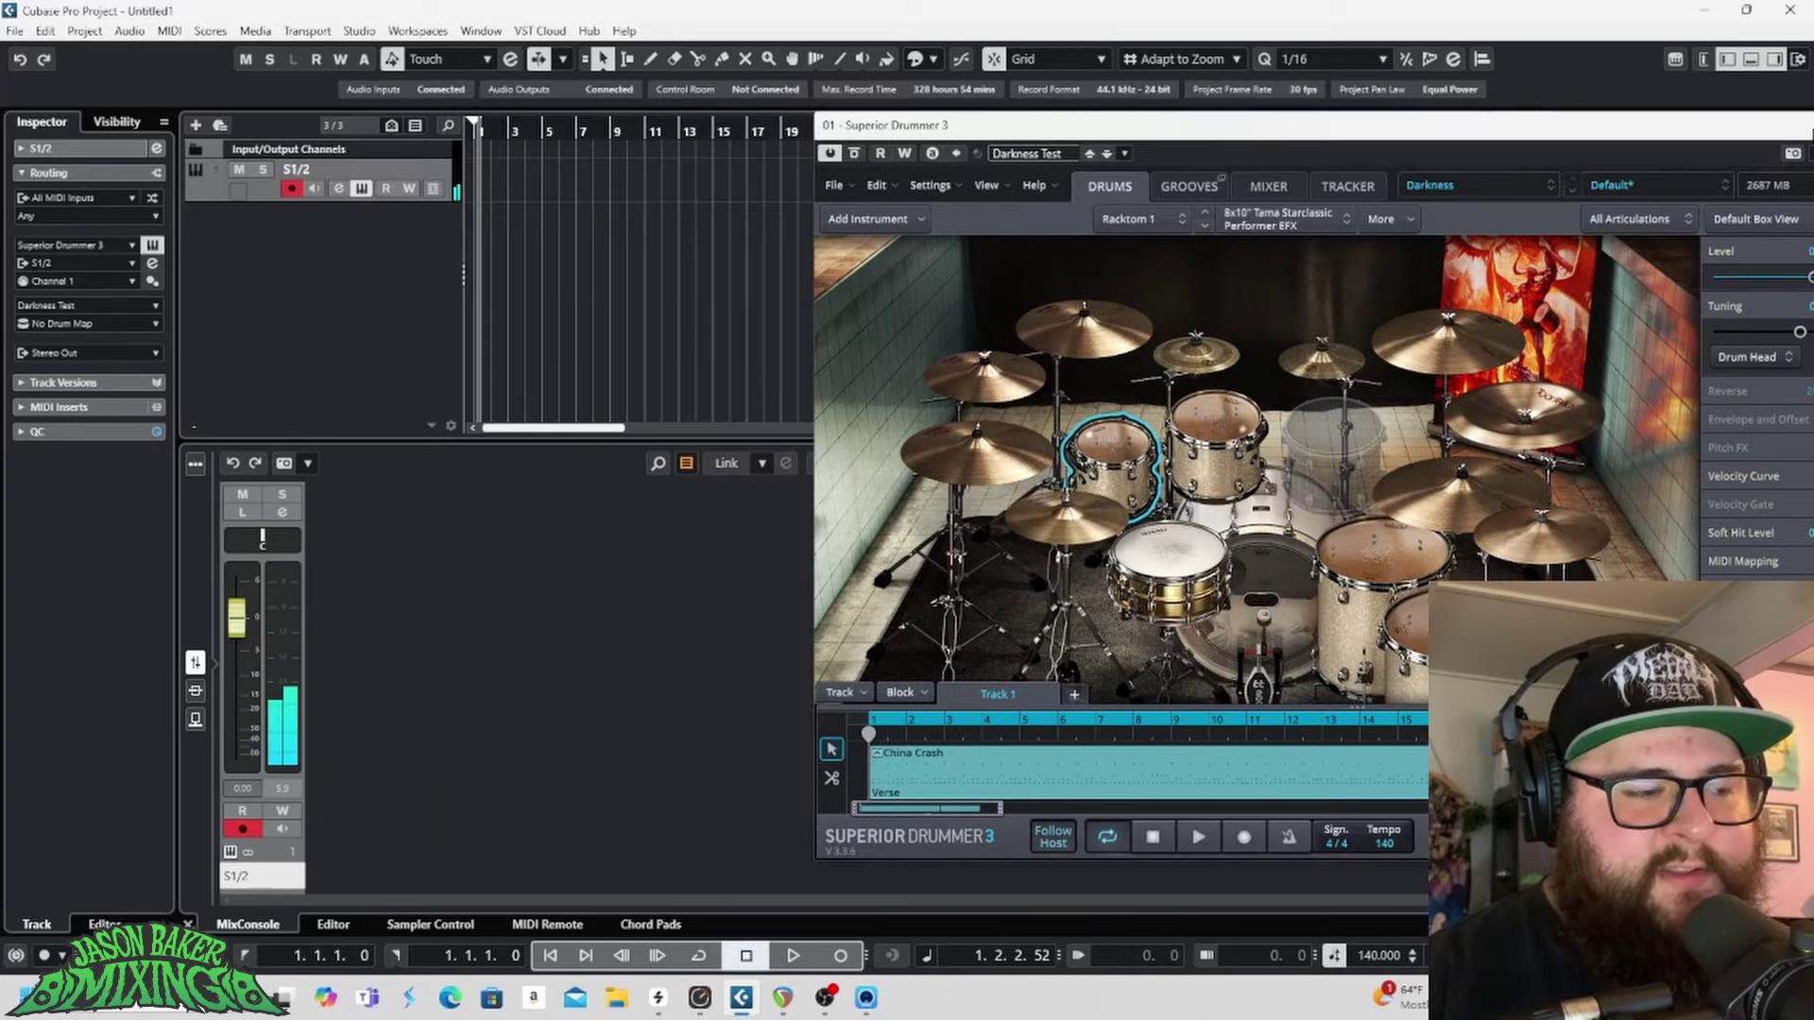
pyautogui.moveTo(1370, 92); pyautogui.dragTo(1813, 125)
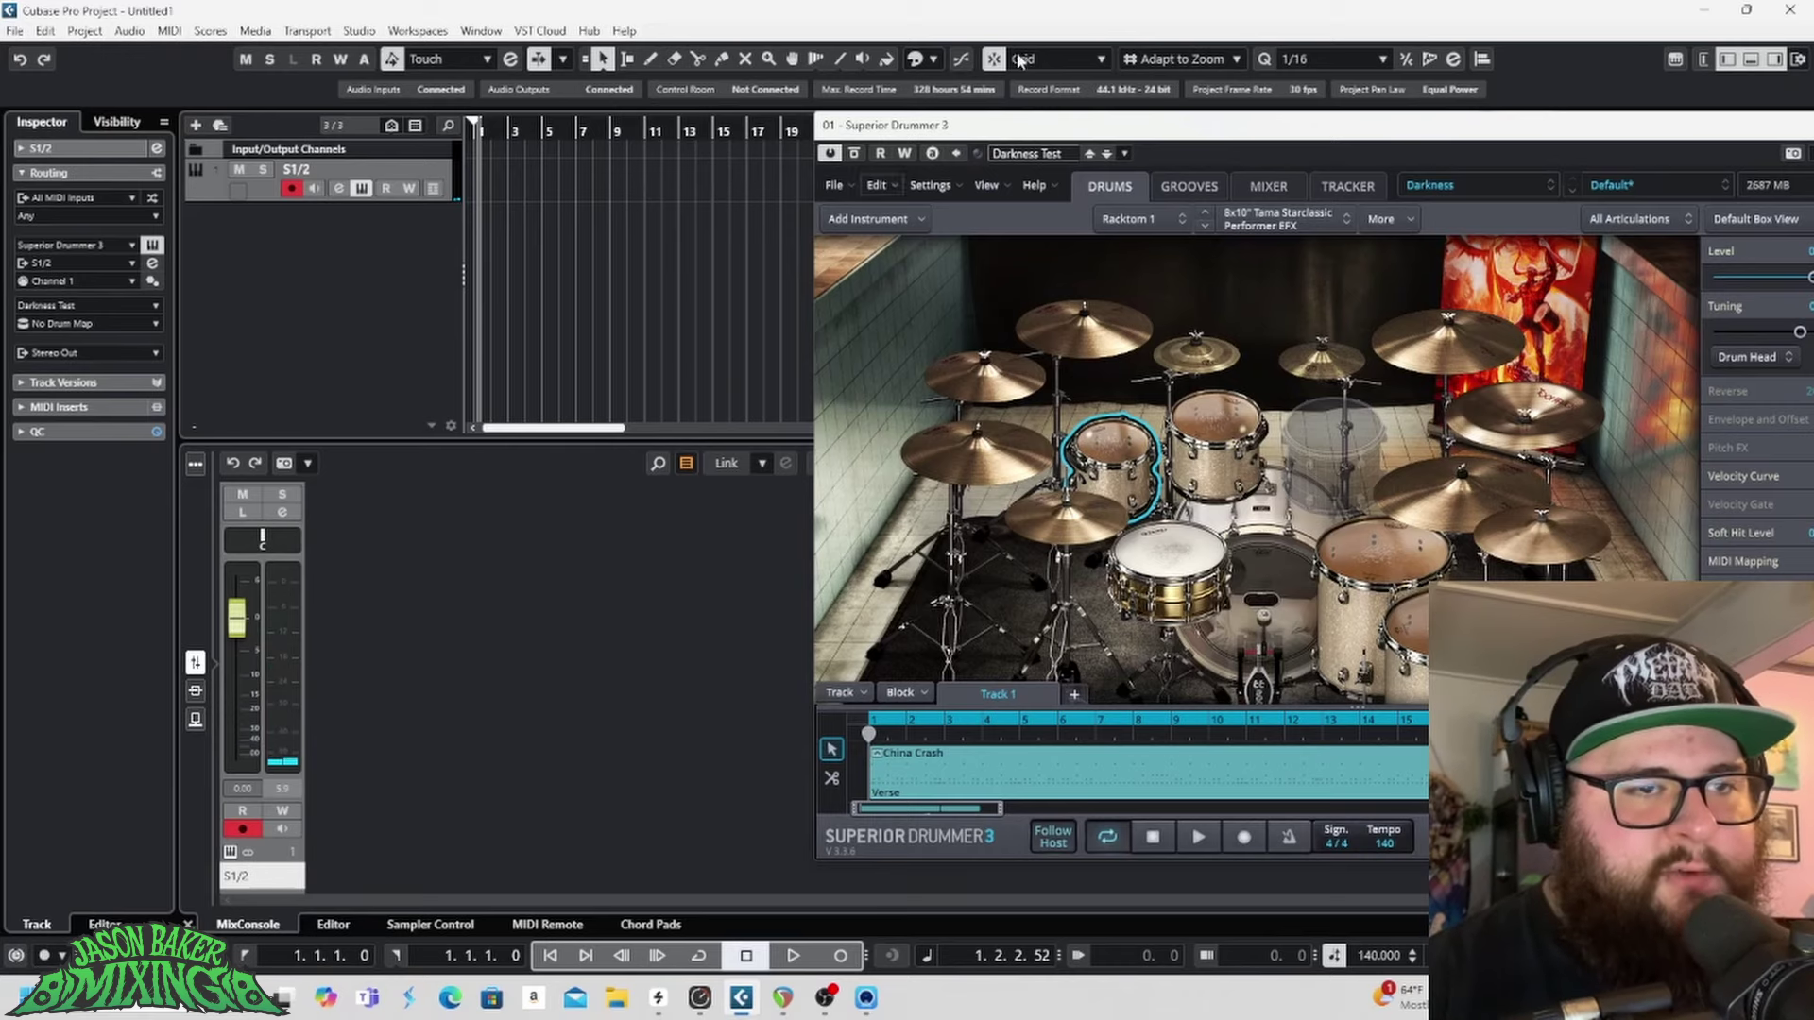
pyautogui.moveTo(1101, 126); pyautogui.dragTo(573, 130)
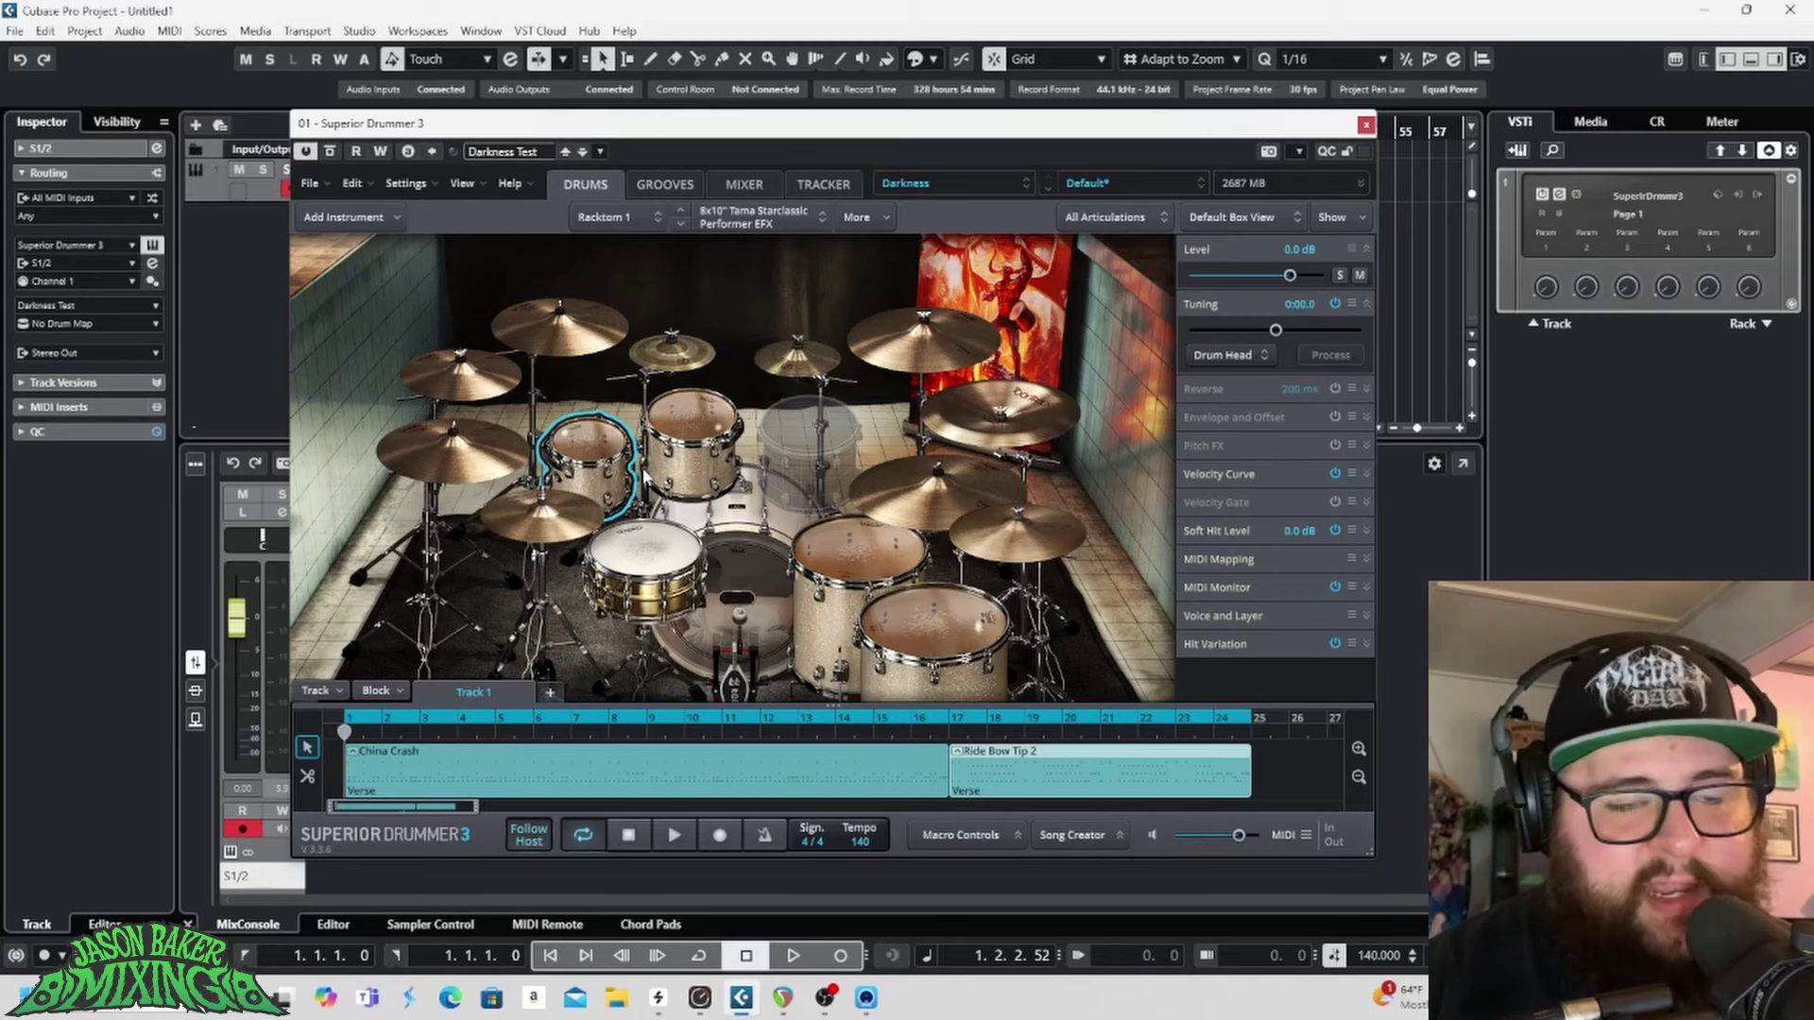
# Step: Open Superior Drummer's mixer and play the kit while scrolling through its channels
pyautogui.click(748, 187)
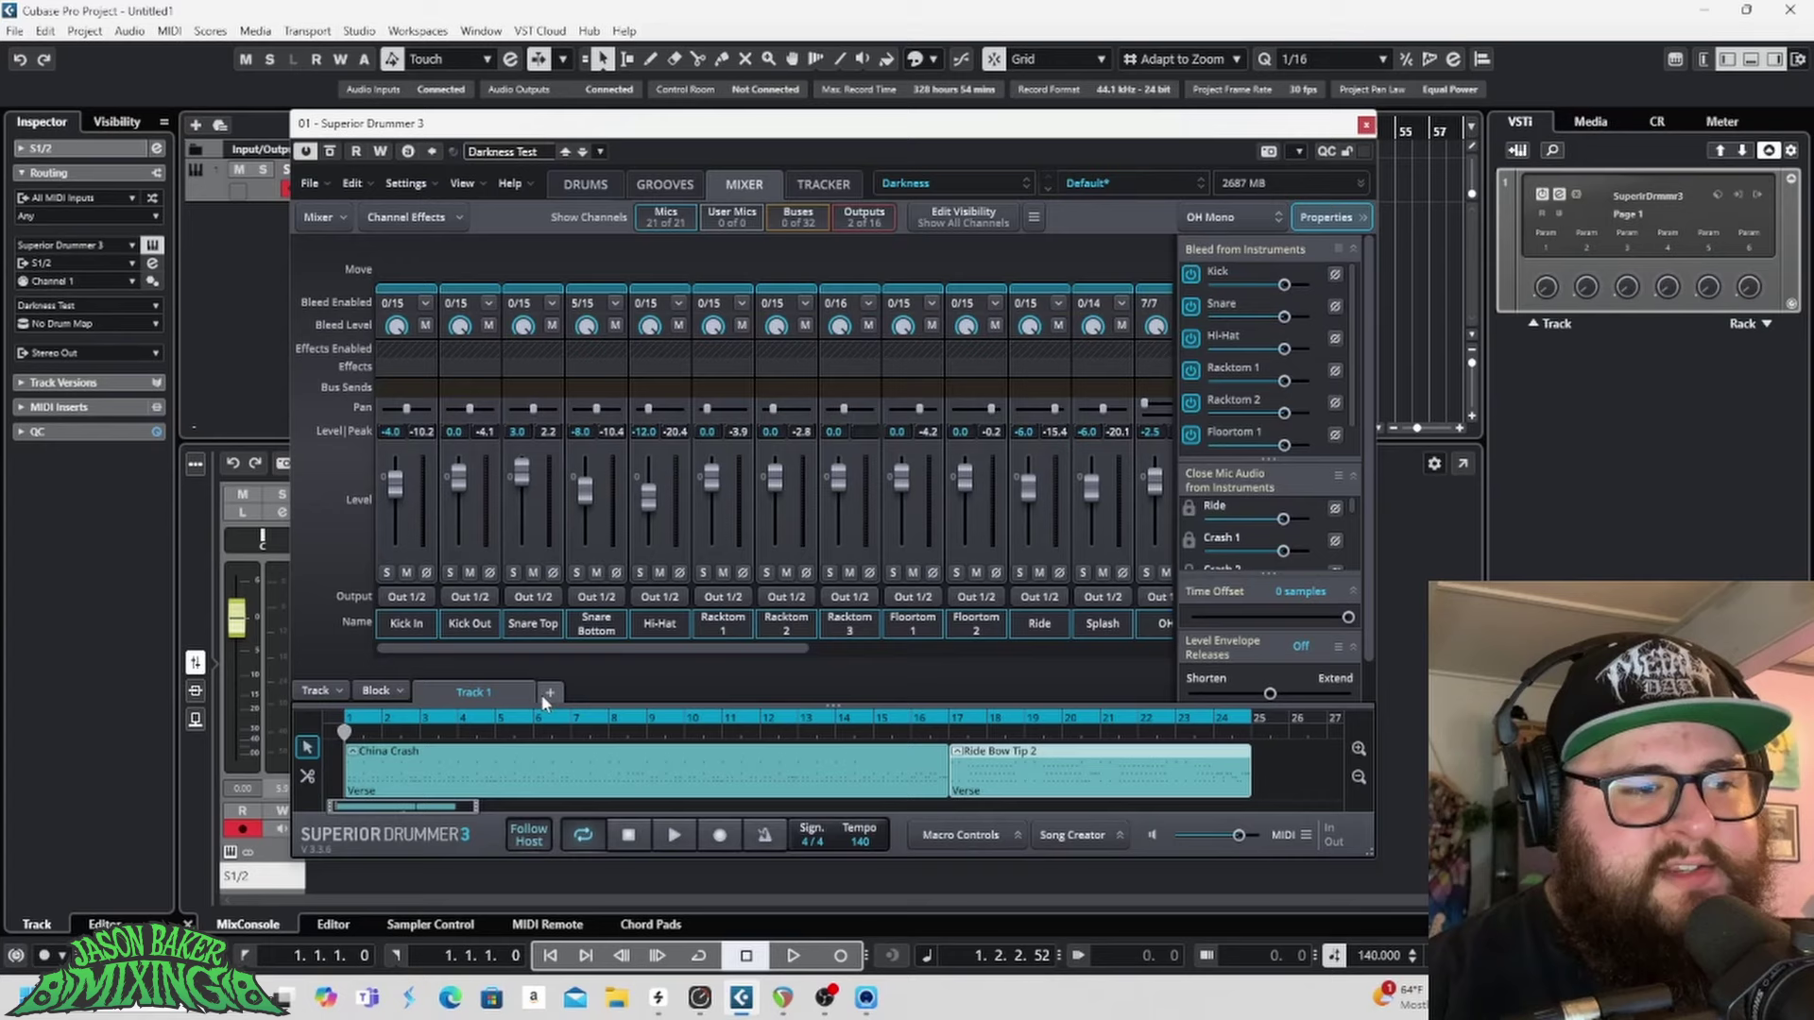
pyautogui.click(672, 836)
pyautogui.moveTo(590, 648); pyautogui.dragTo(936, 645)
pyautogui.press('space')
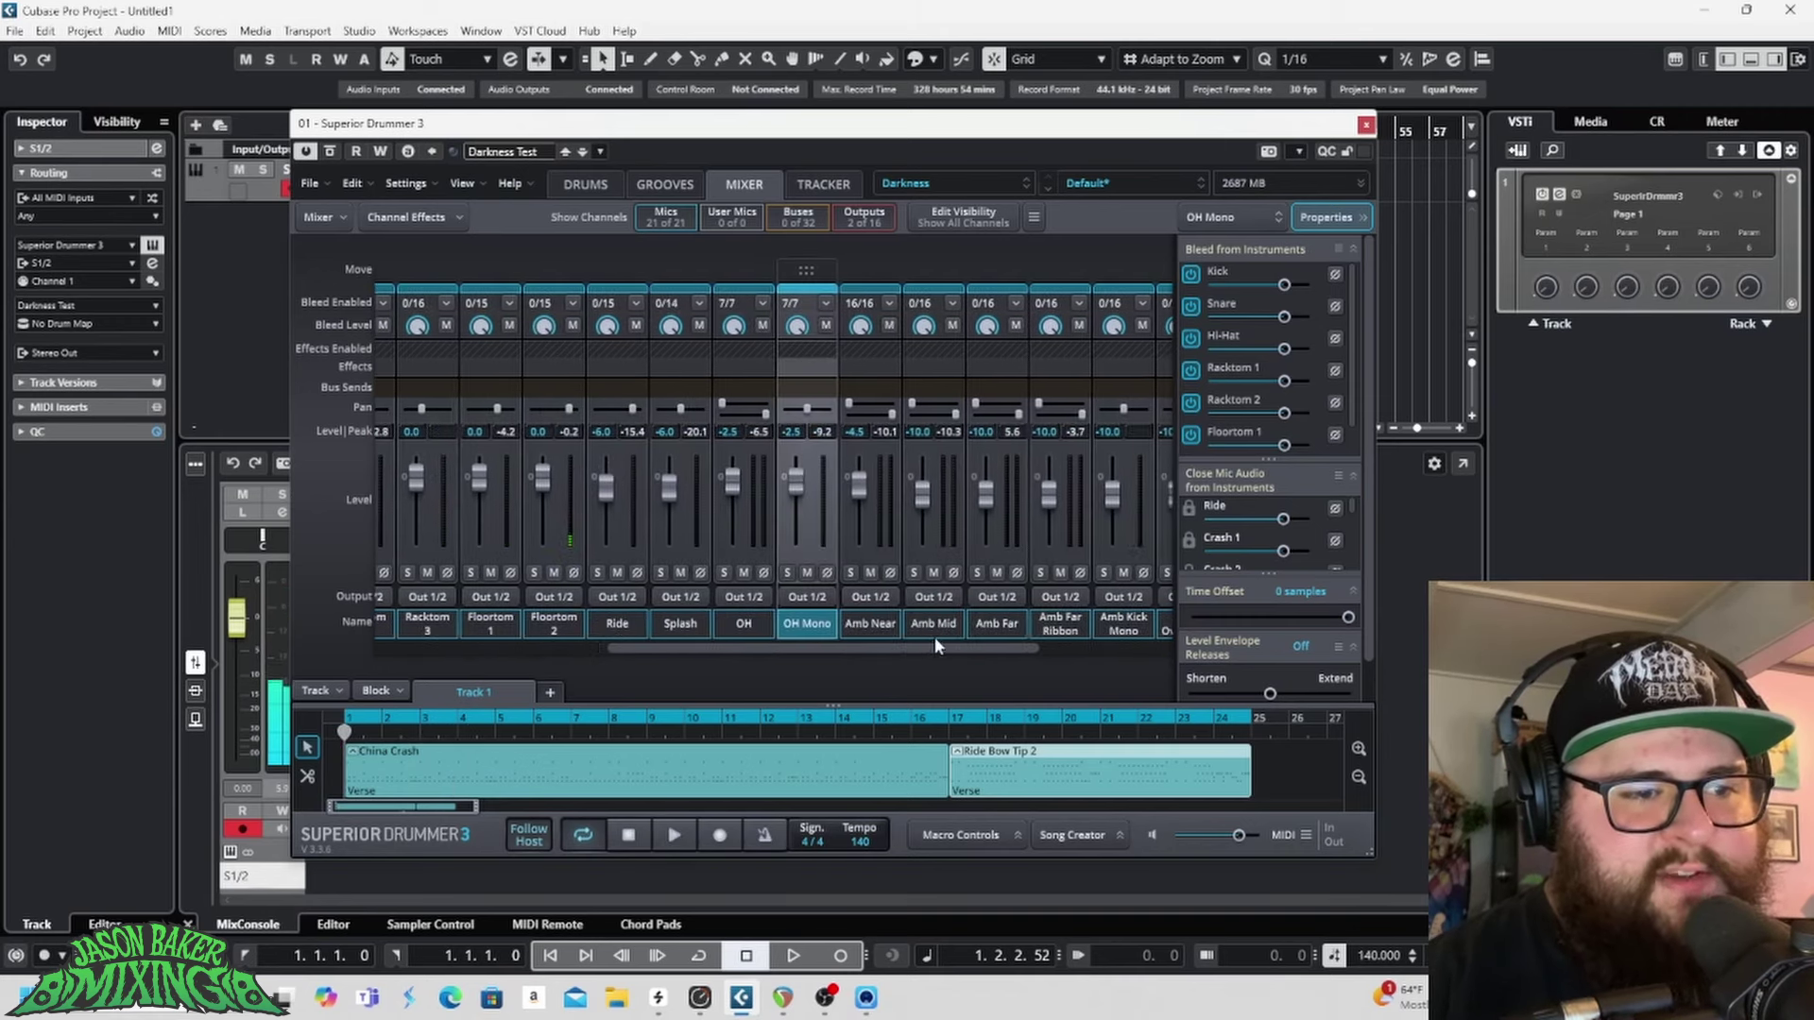
pyautogui.click(682, 837)
pyautogui.moveTo(860, 651); pyautogui.dragTo(950, 639)
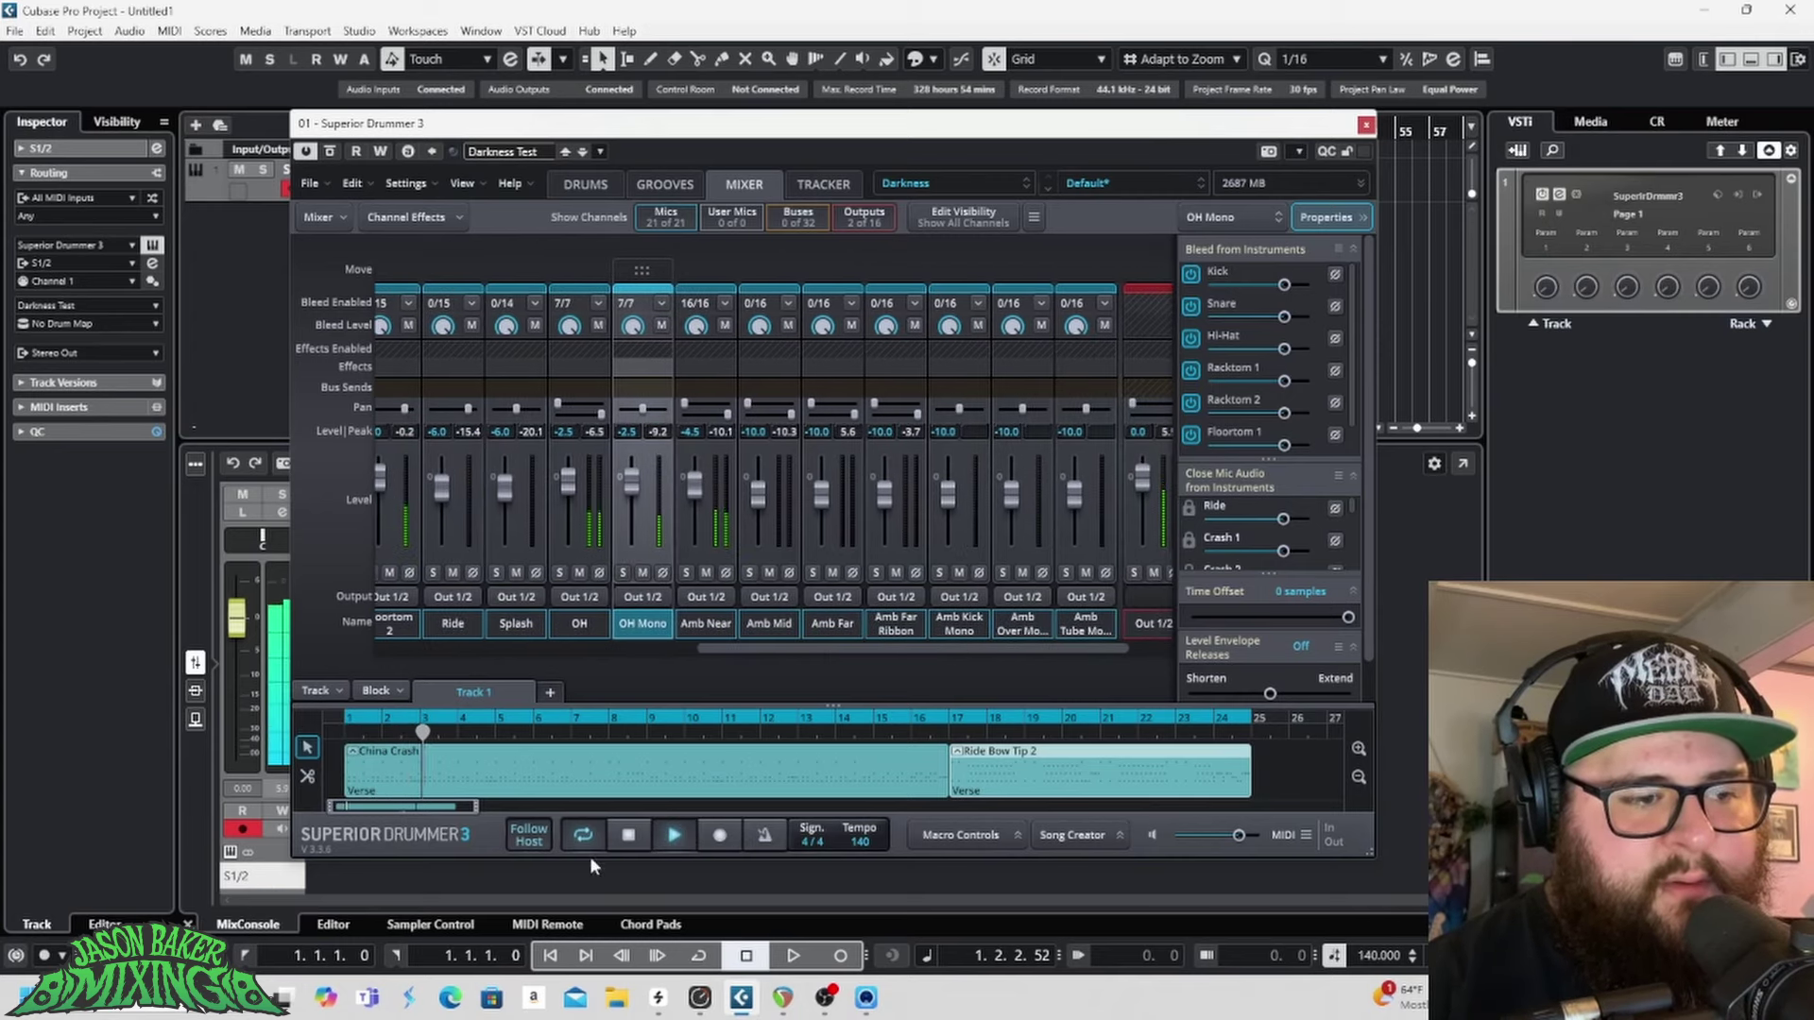
pyautogui.click(674, 835)
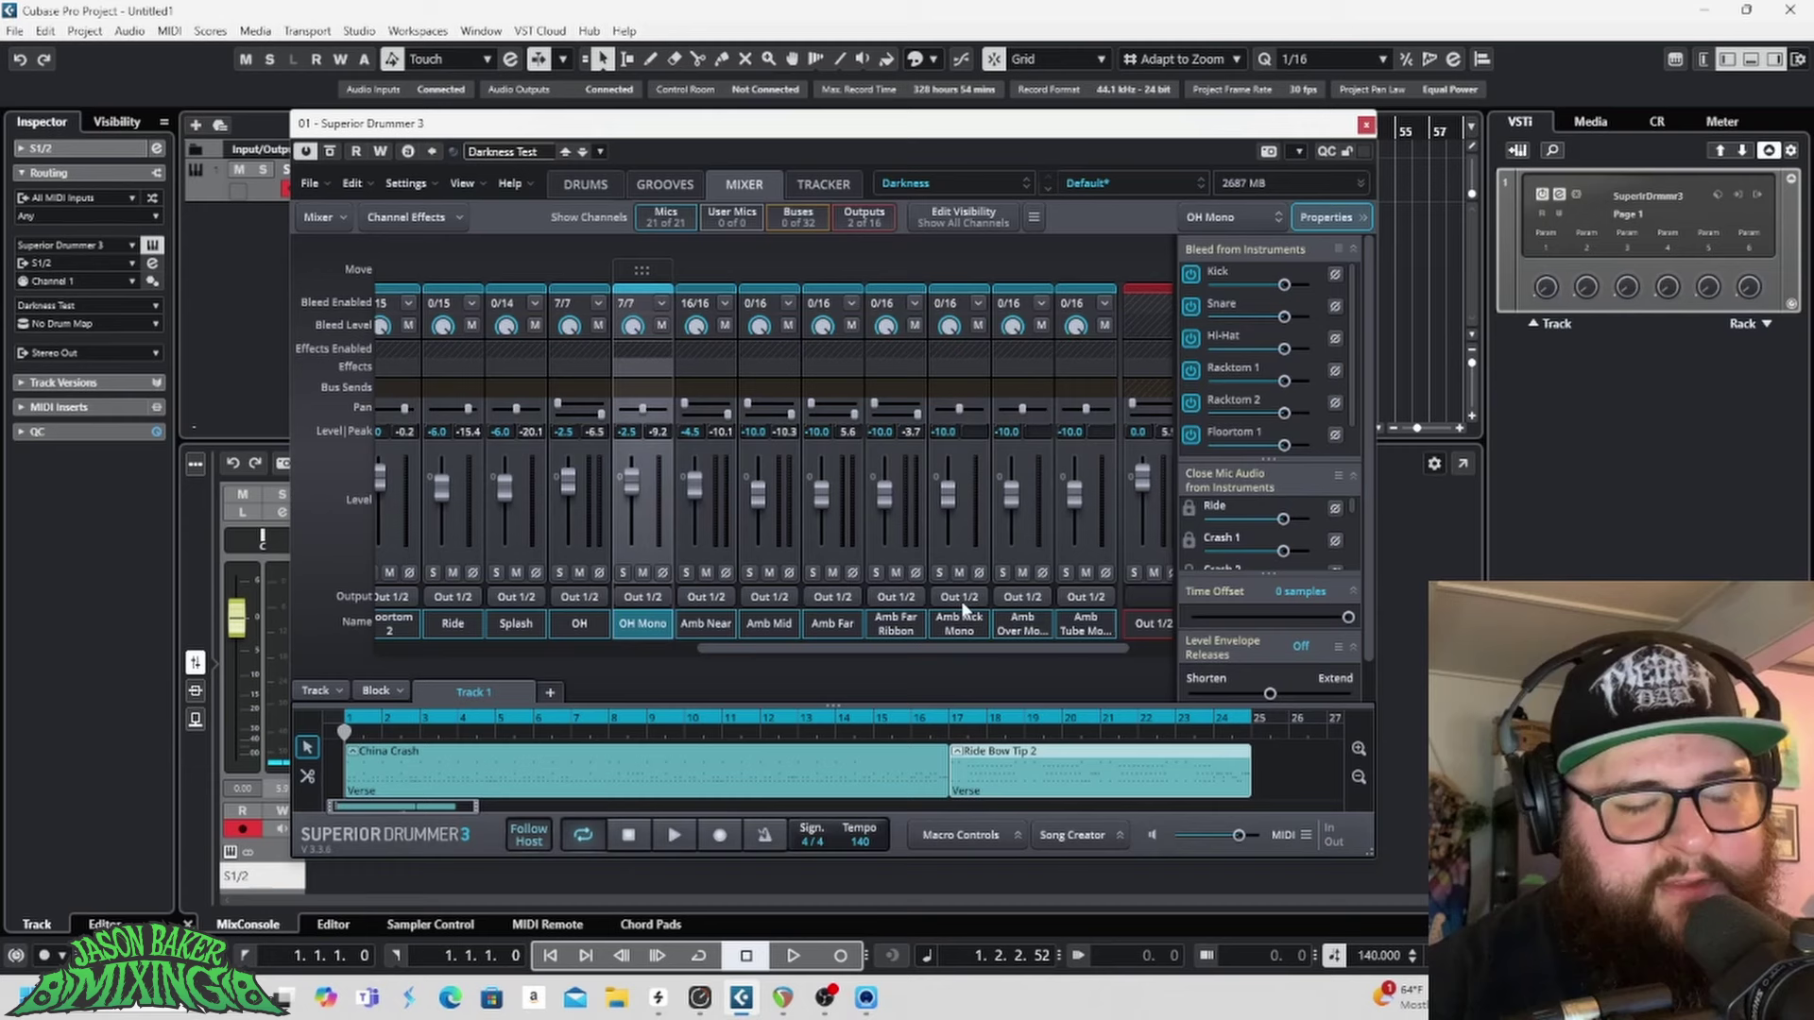
# Step: Inspect the Amb Near and Amb Mid channels, then return to the Drums view
pyautogui.click(728, 556)
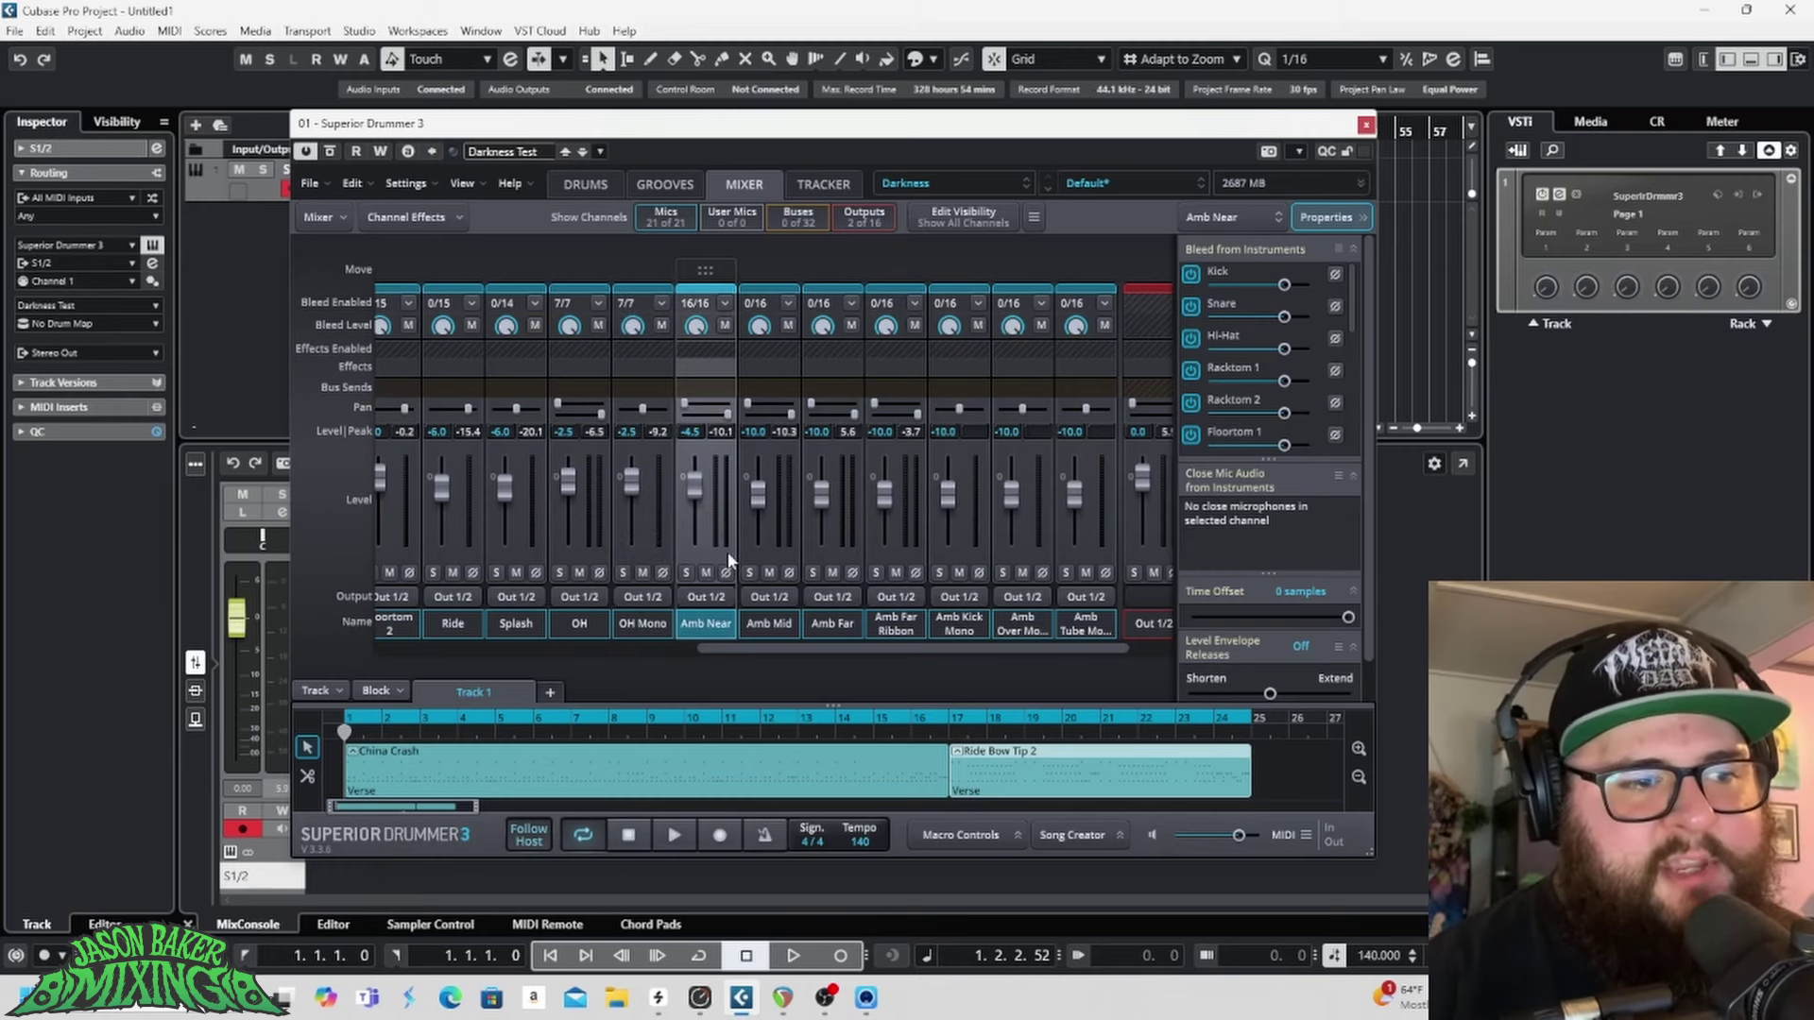
pyautogui.click(792, 558)
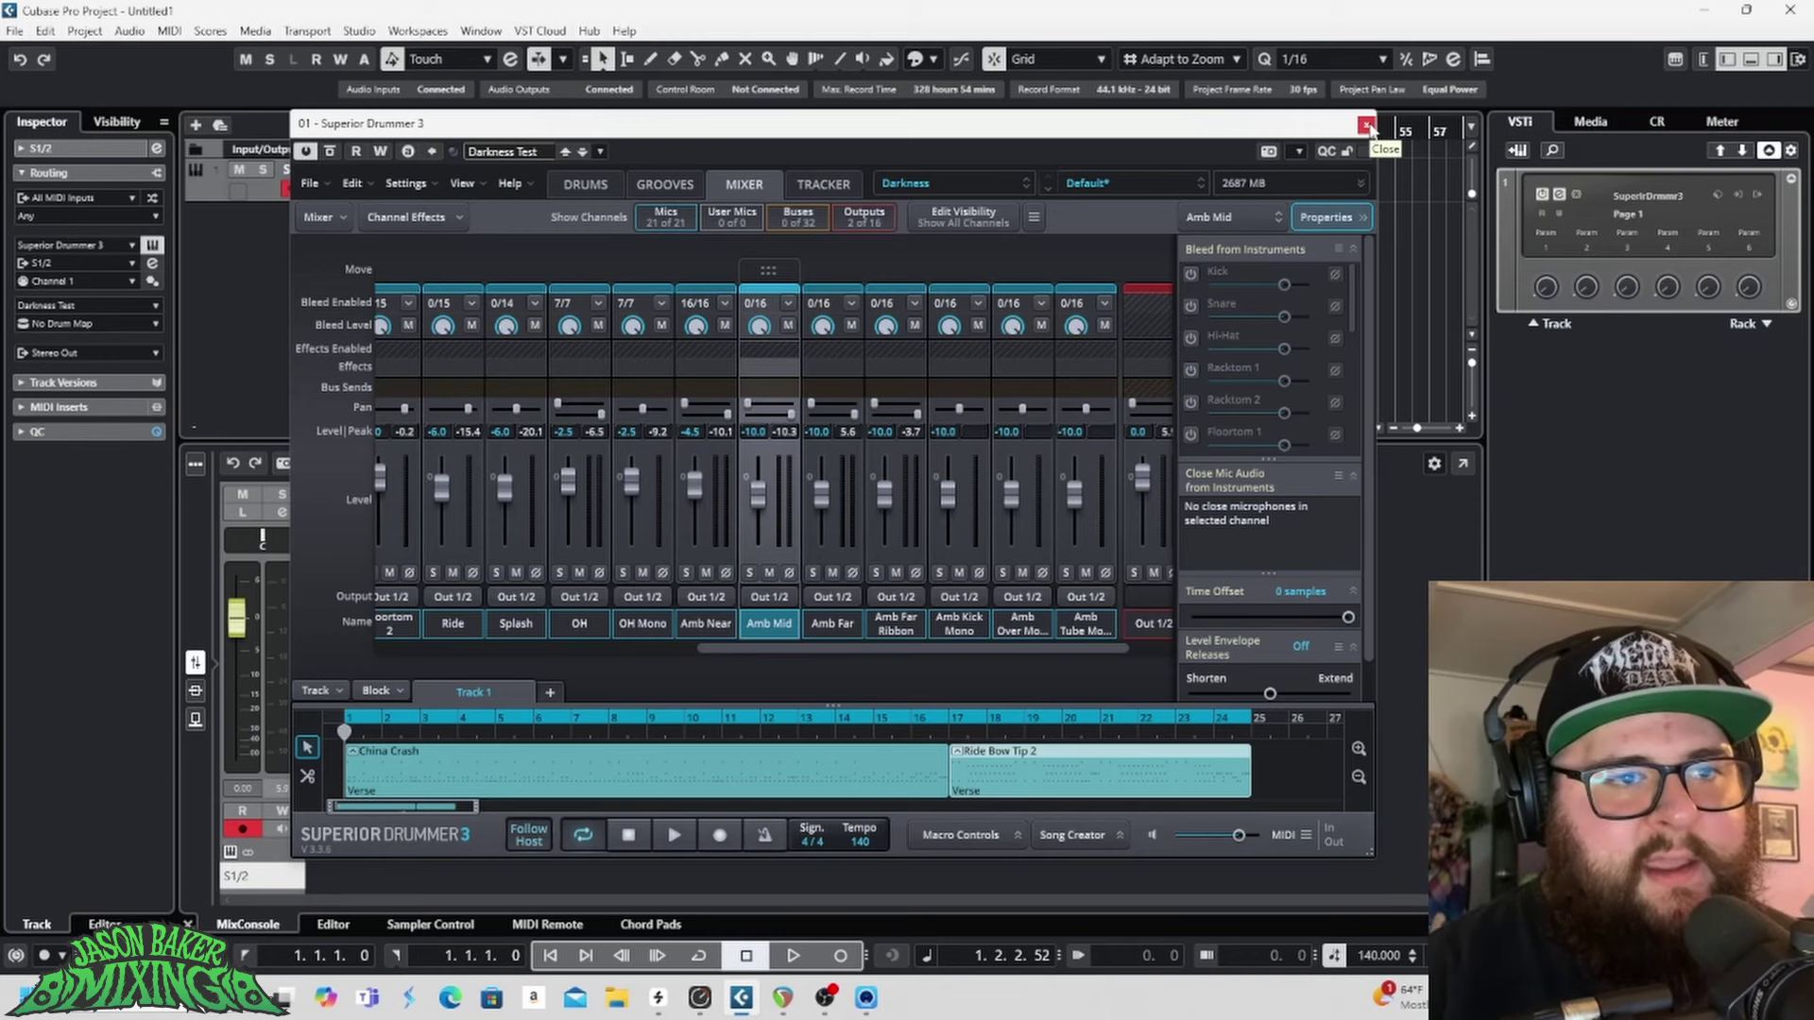
pyautogui.click(580, 188)
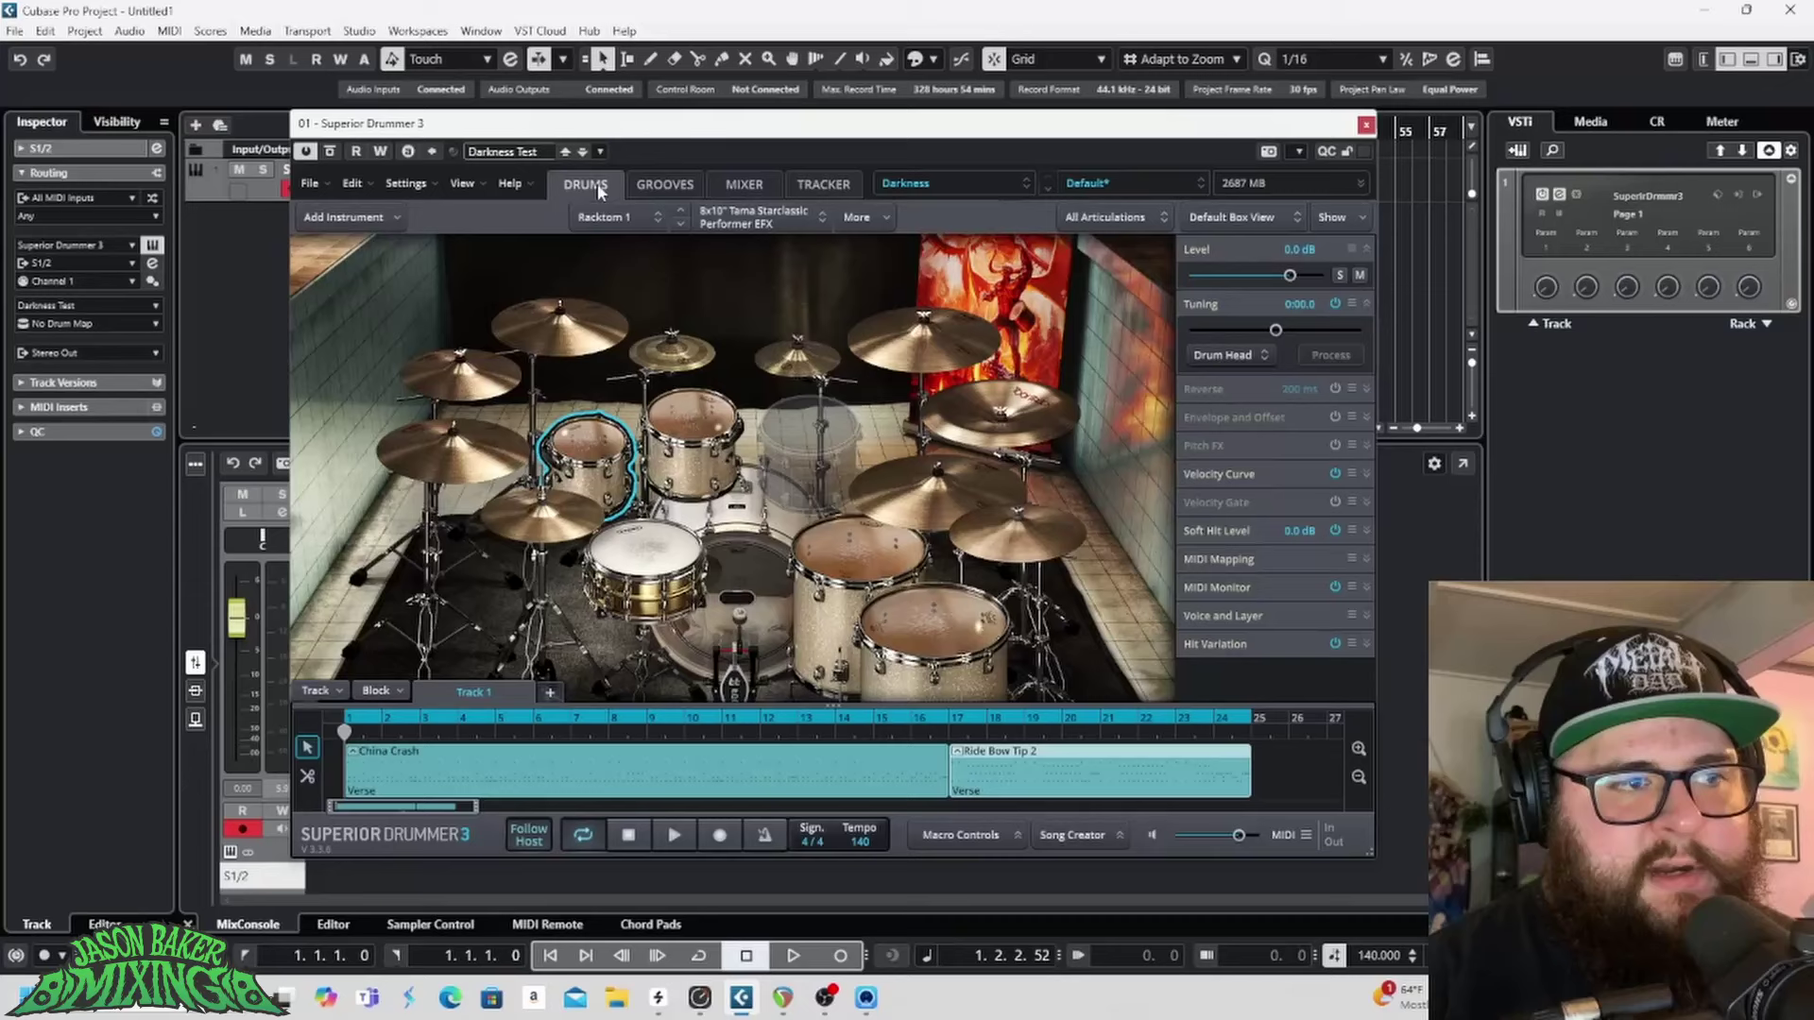
# Step: Close the Superior Drummer window to reveal the Cubase project
pyautogui.click(1366, 124)
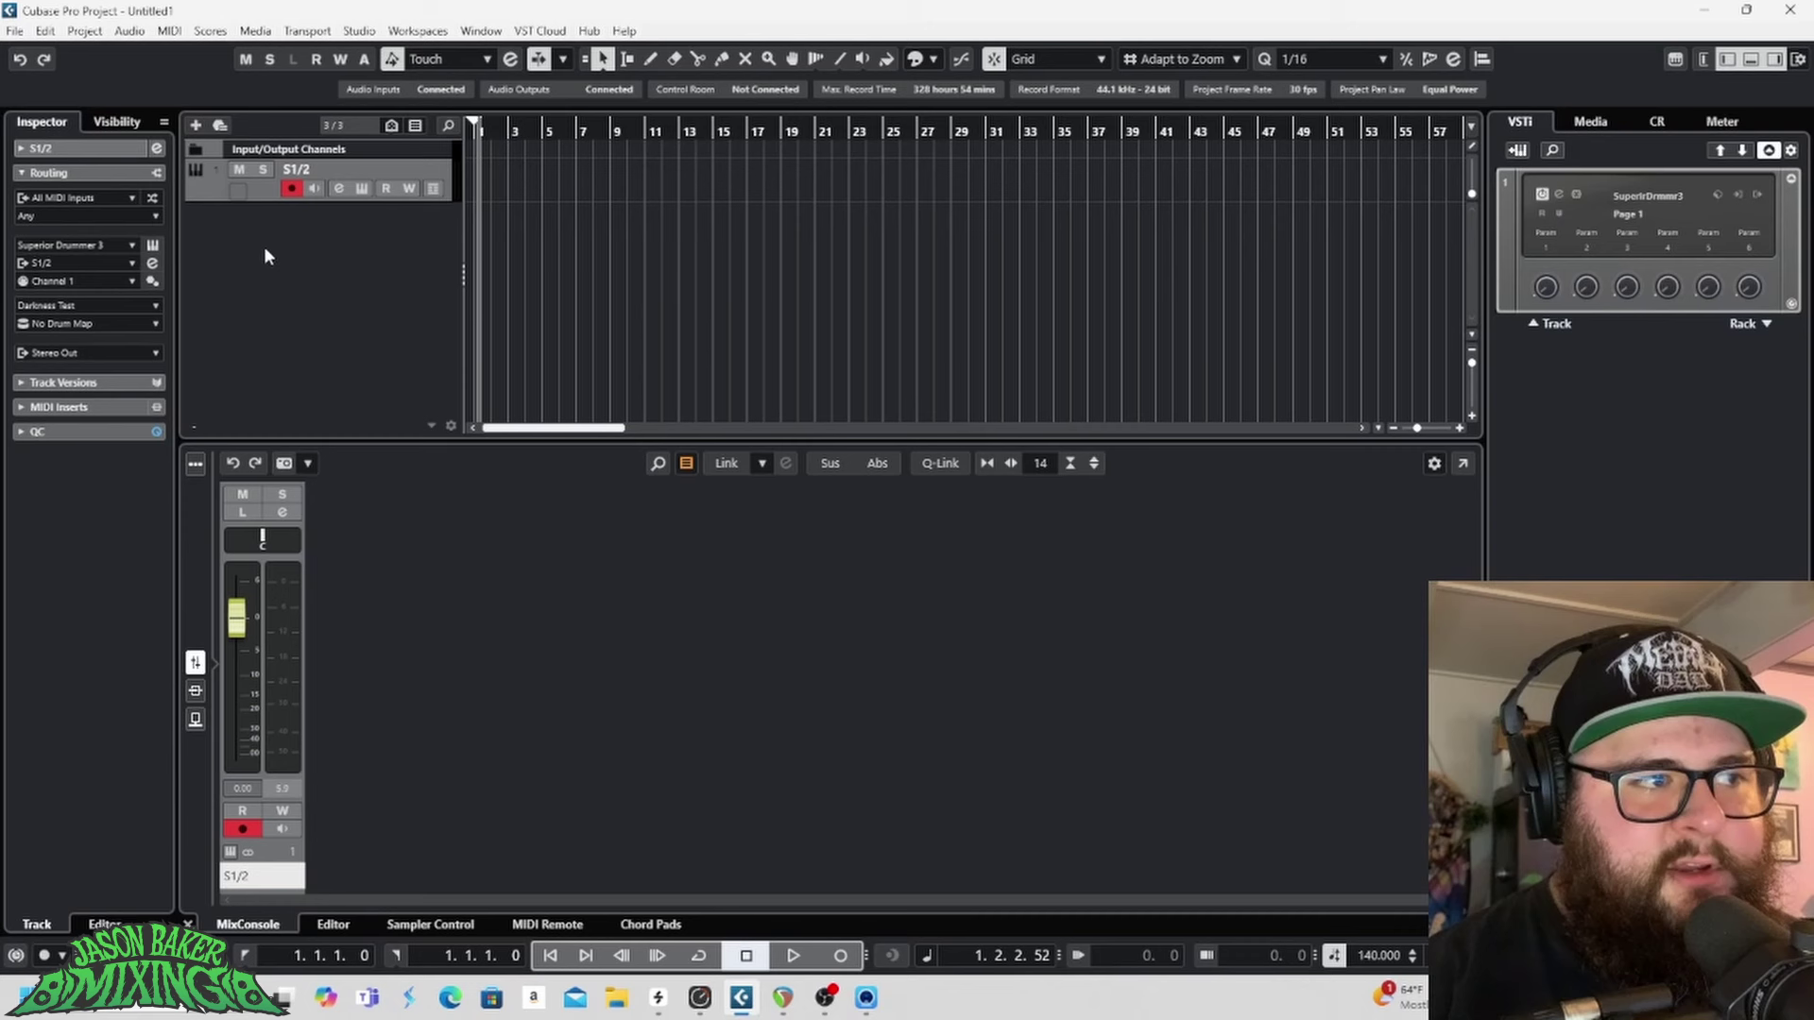
pyautogui.click(266, 195)
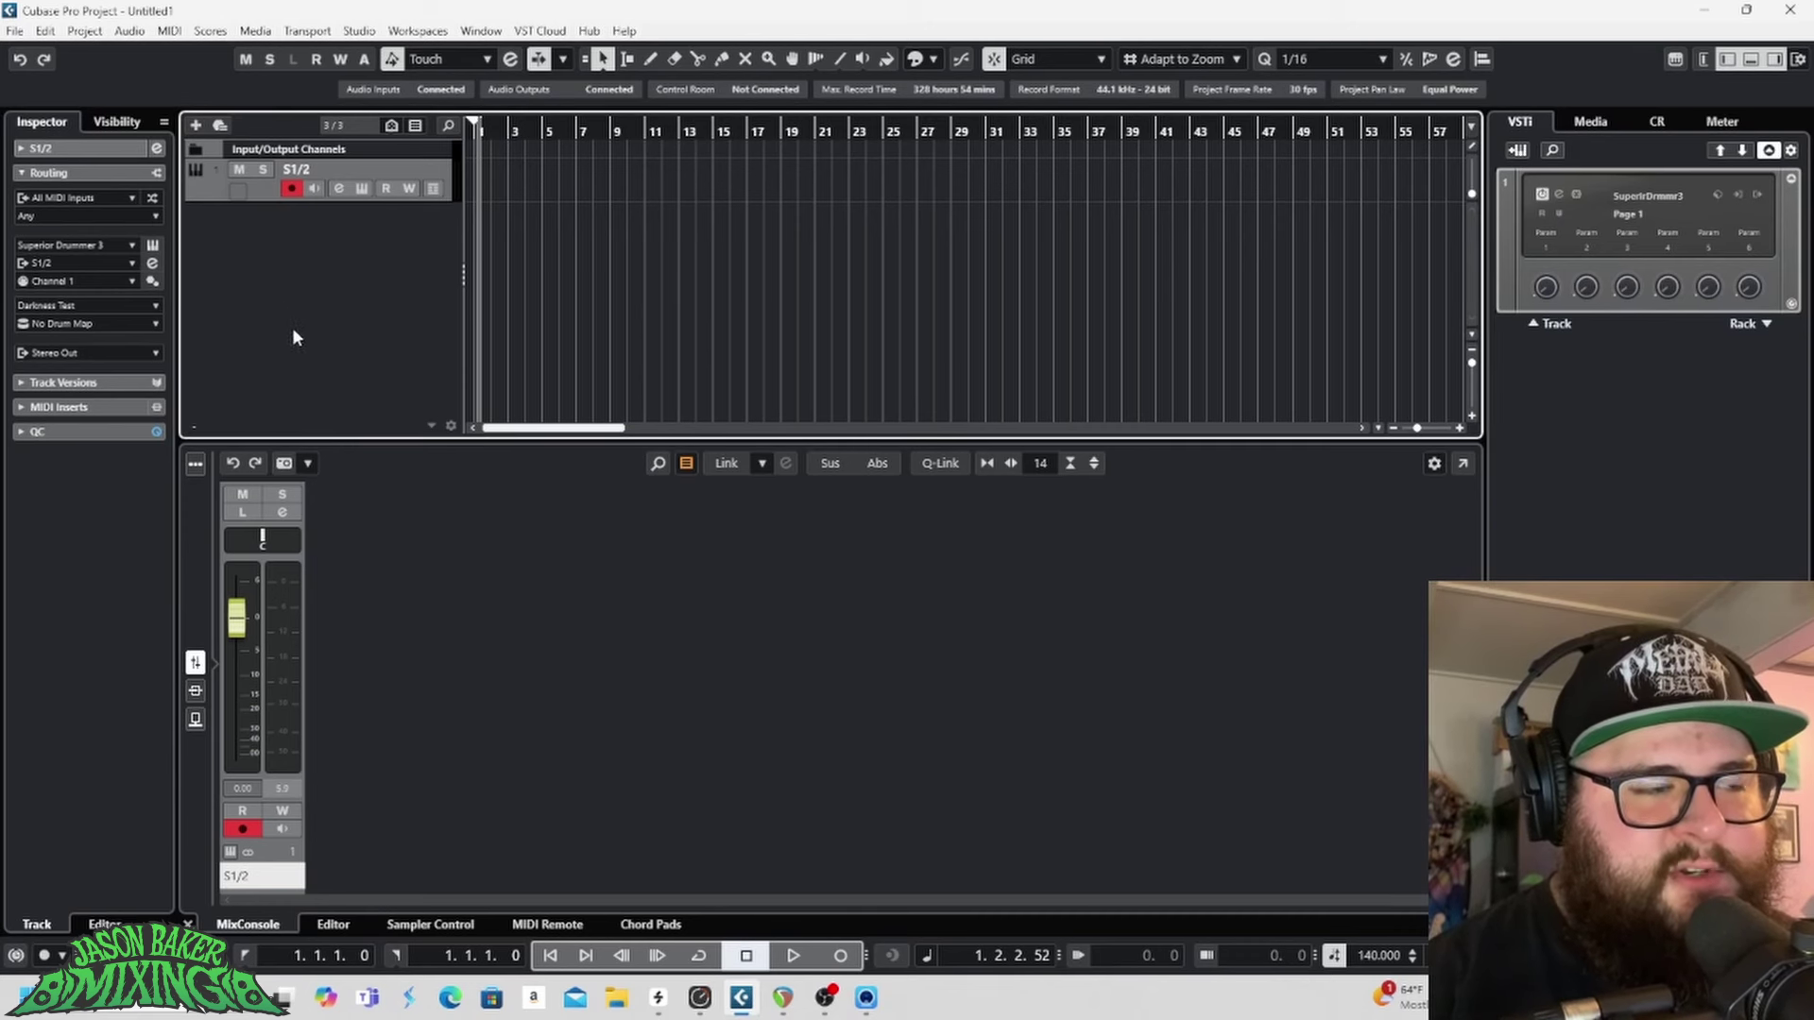
pyautogui.click(376, 680)
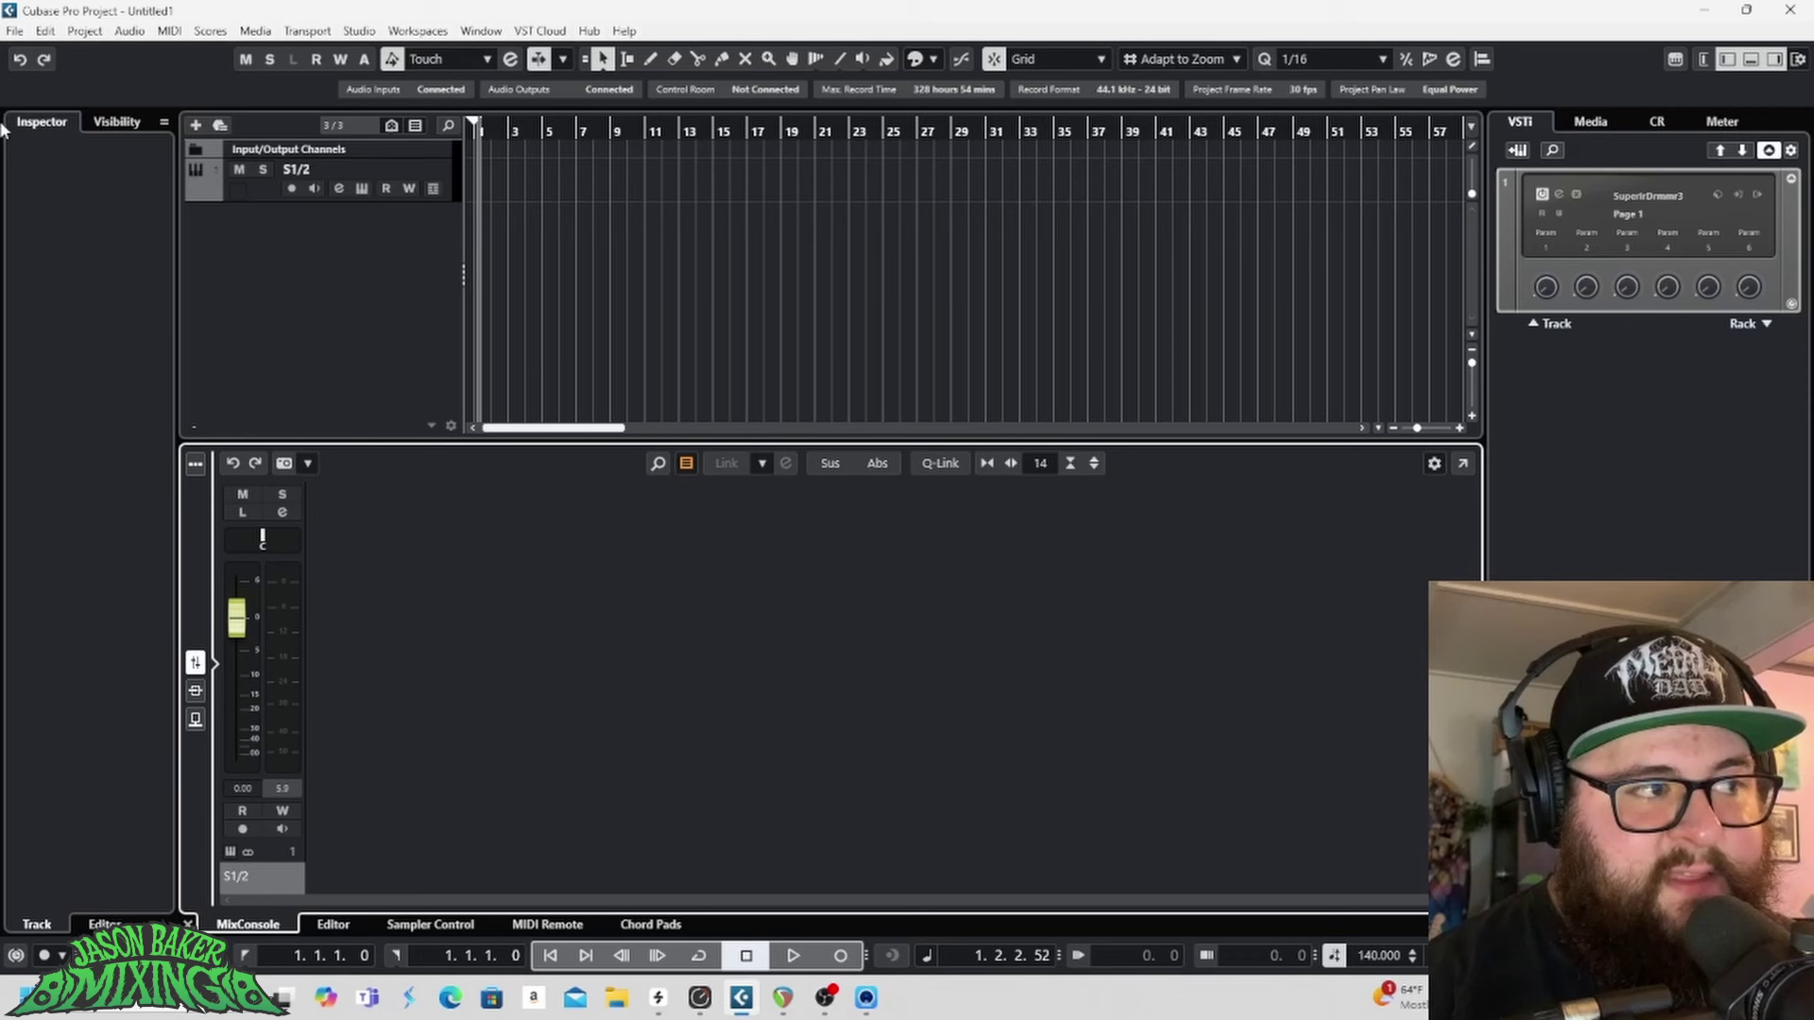
# Step: Select the S1/2 track and open its Inspector Routing outputs list
pyautogui.click(254, 191)
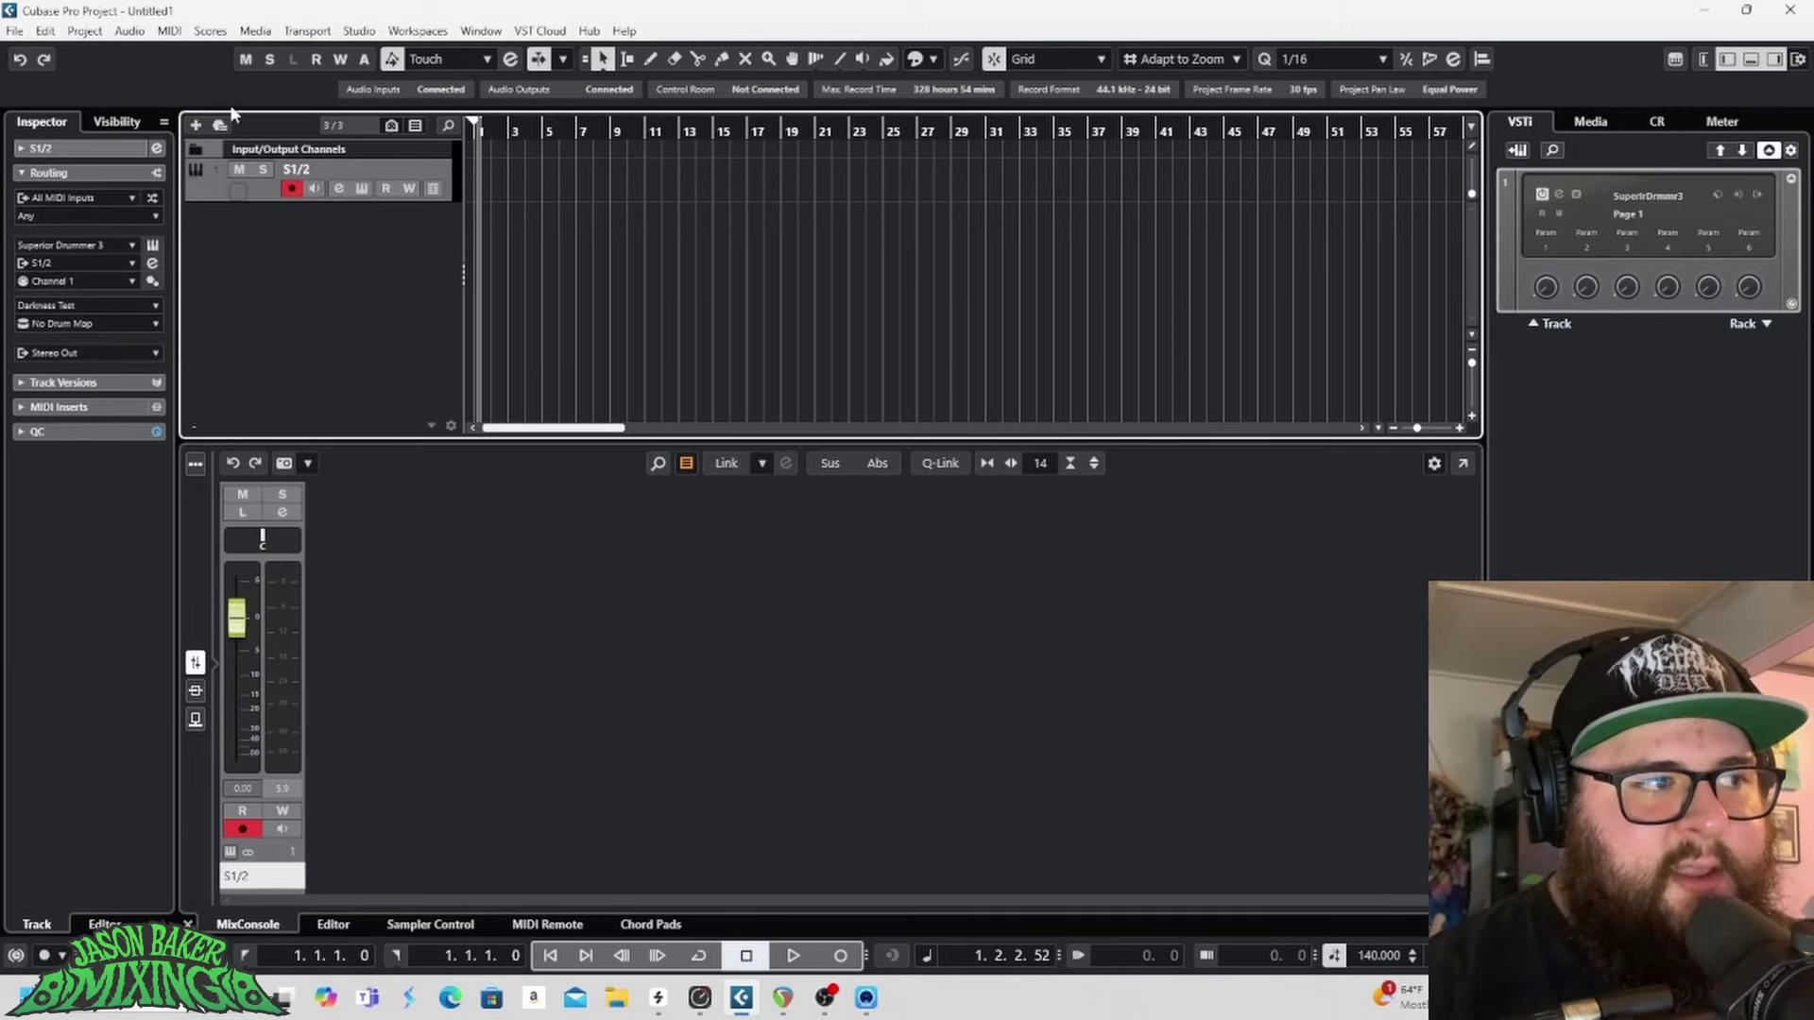
pyautogui.click(34, 176)
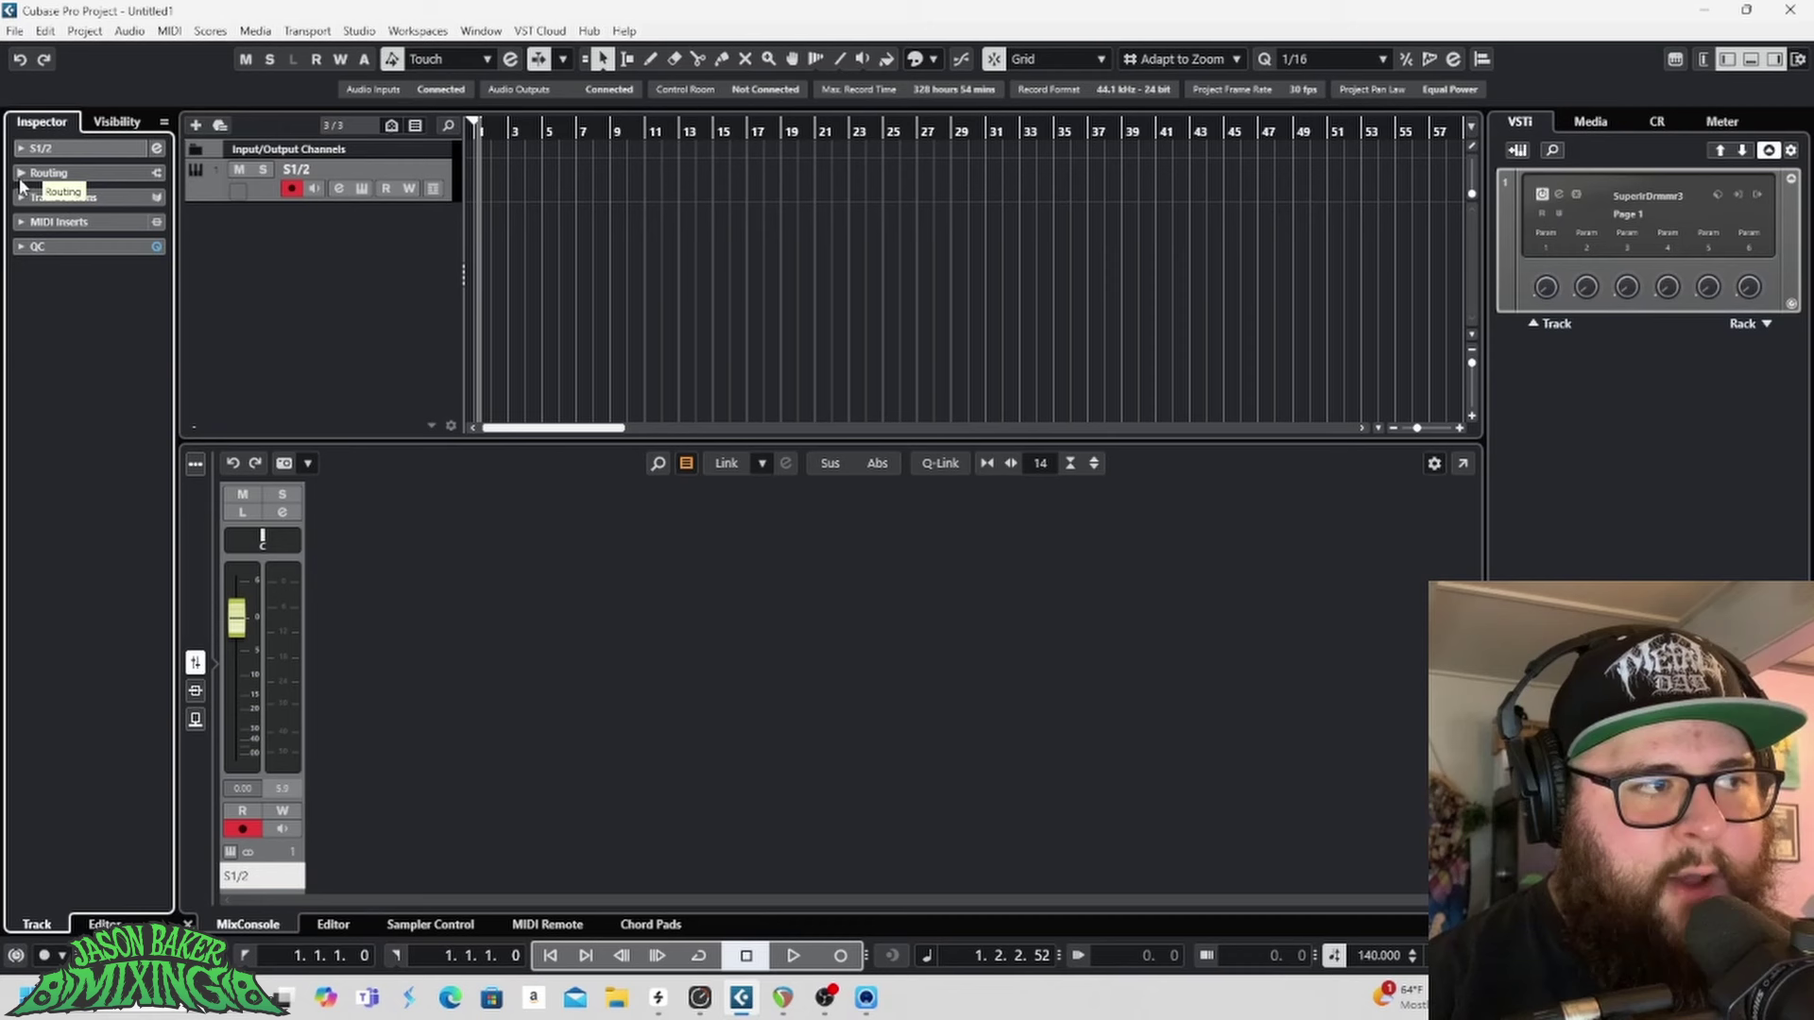
pyautogui.click(18, 174)
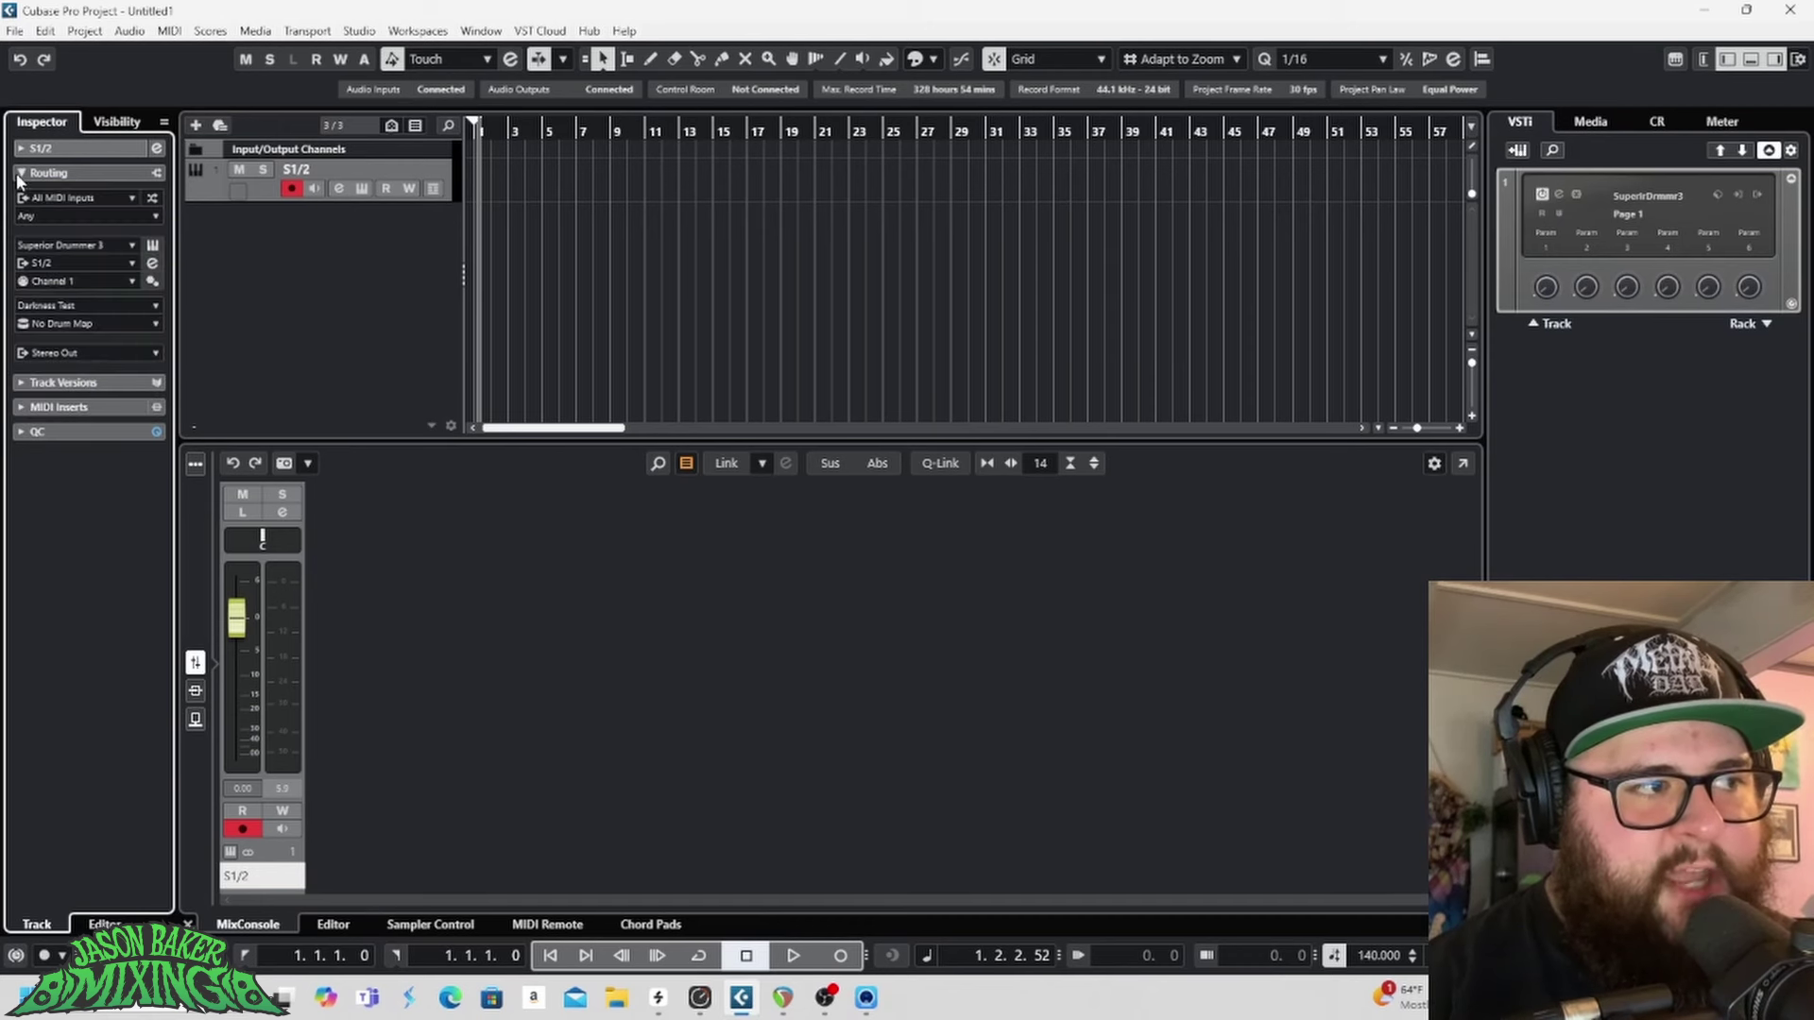
pyautogui.click(20, 265)
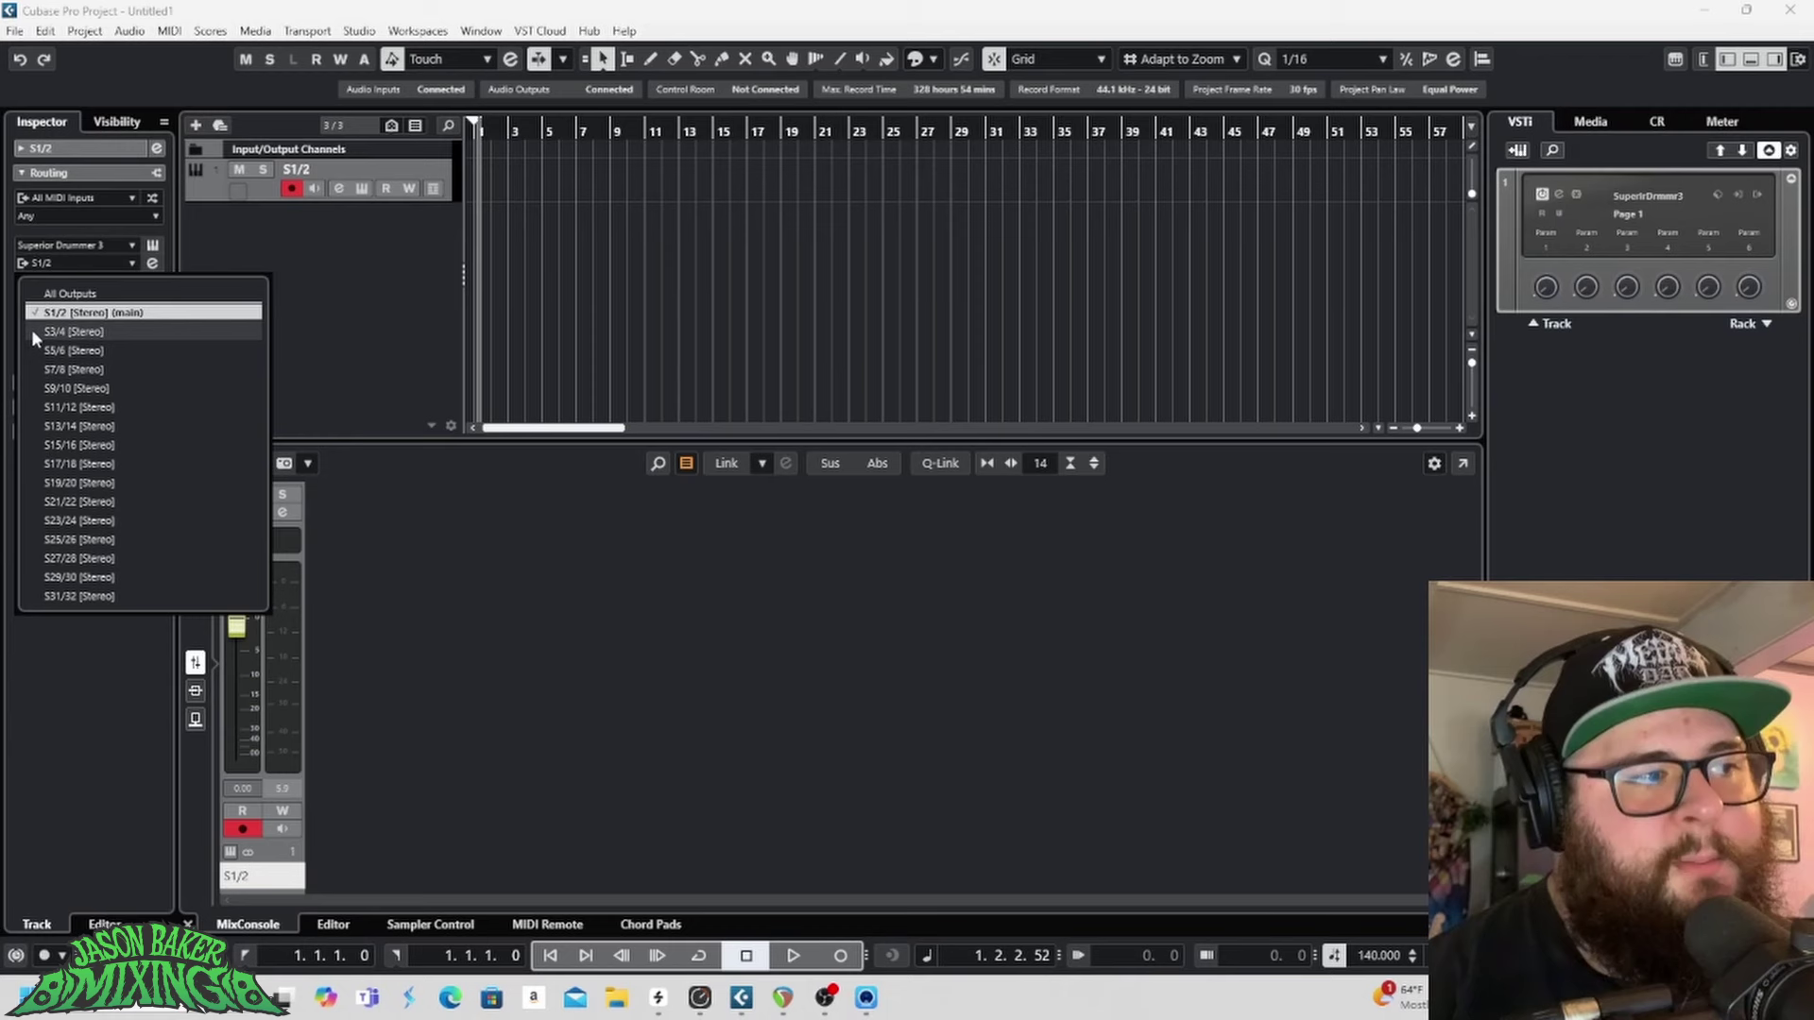
# Step: Activate Superior Drummer outputs S3/4 through S31/32 and close the outputs list
pyautogui.moveTo(31, 327); pyautogui.dragTo(33, 608)
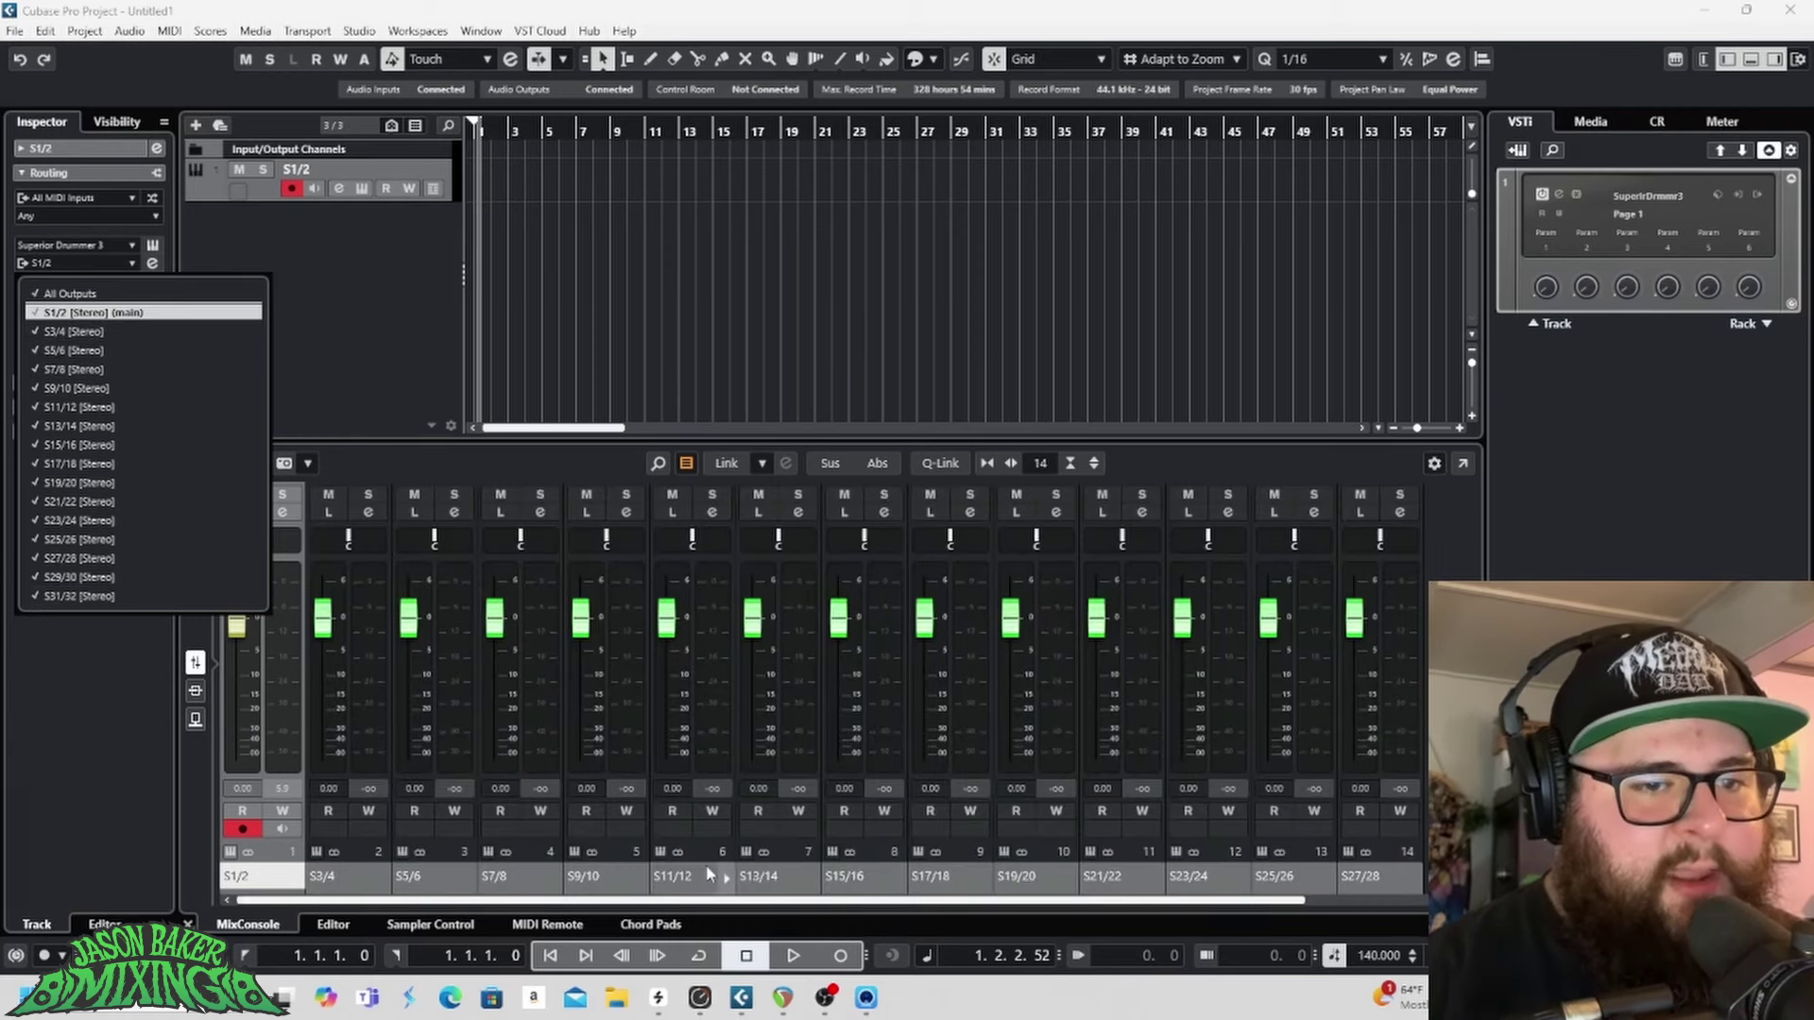
pyautogui.moveTo(879, 903); pyautogui.dragTo(1039, 905)
pyautogui.click(1040, 905)
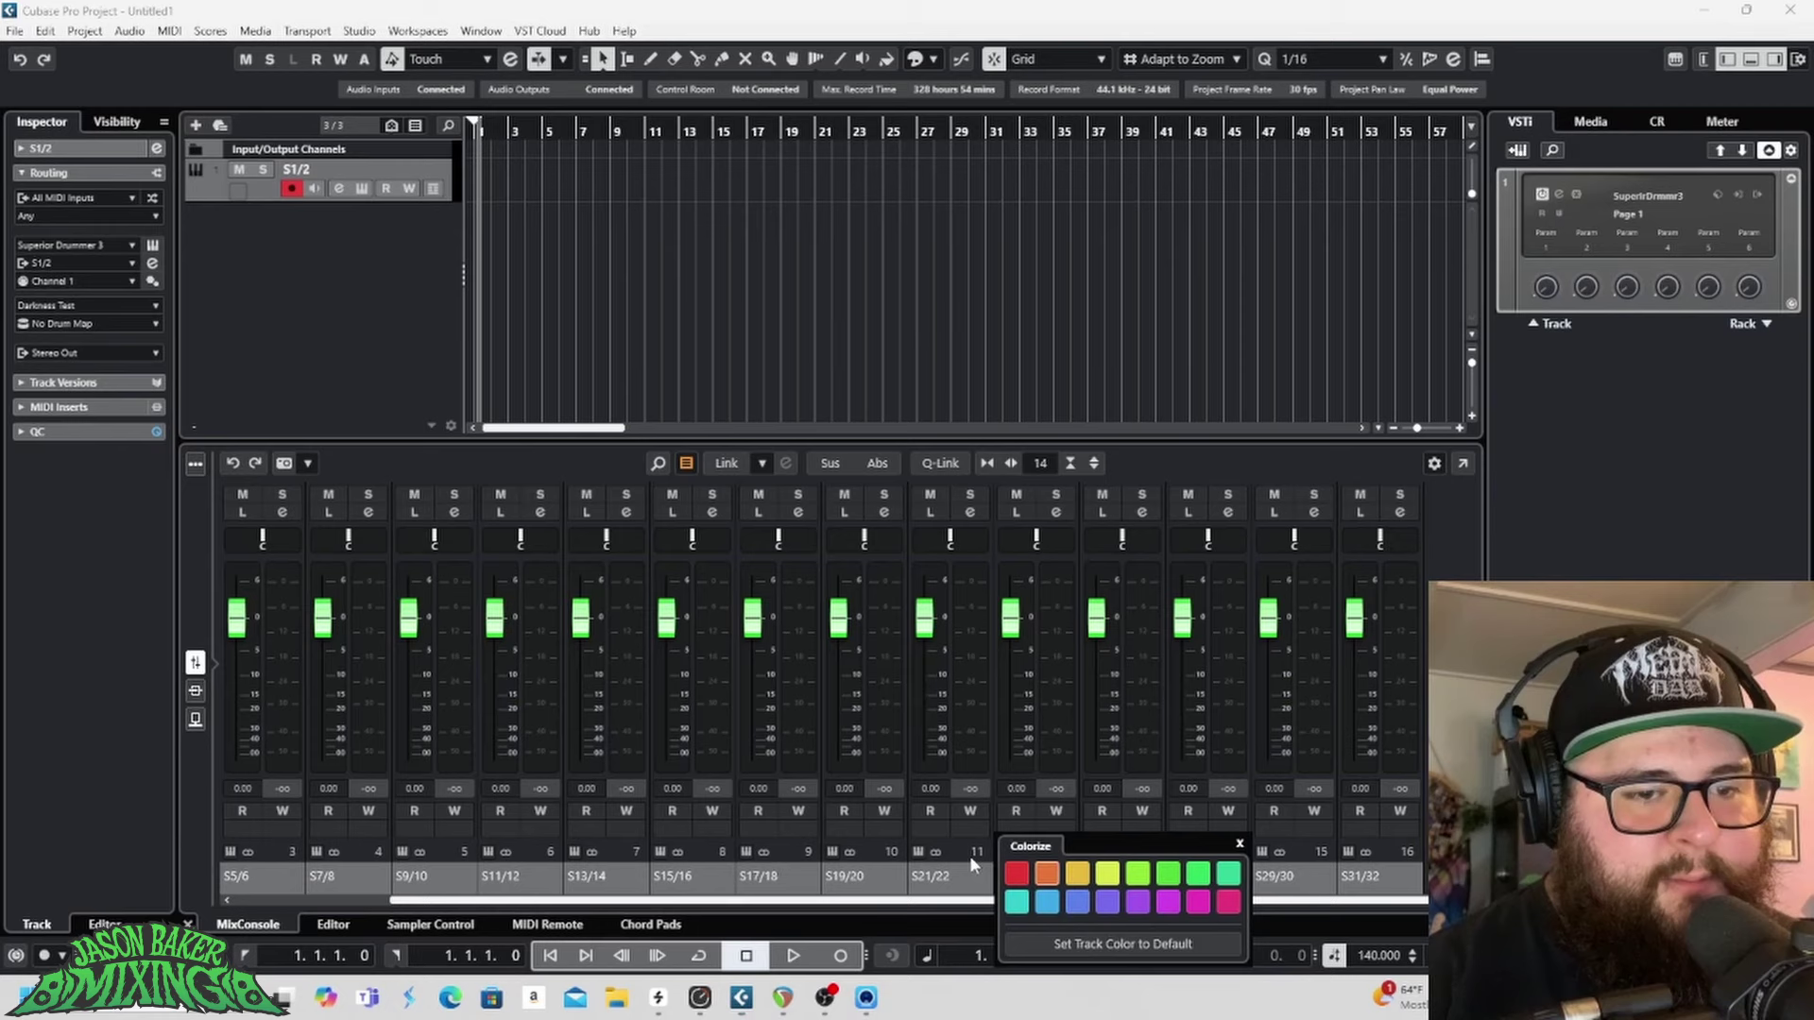
pyautogui.click(808, 906)
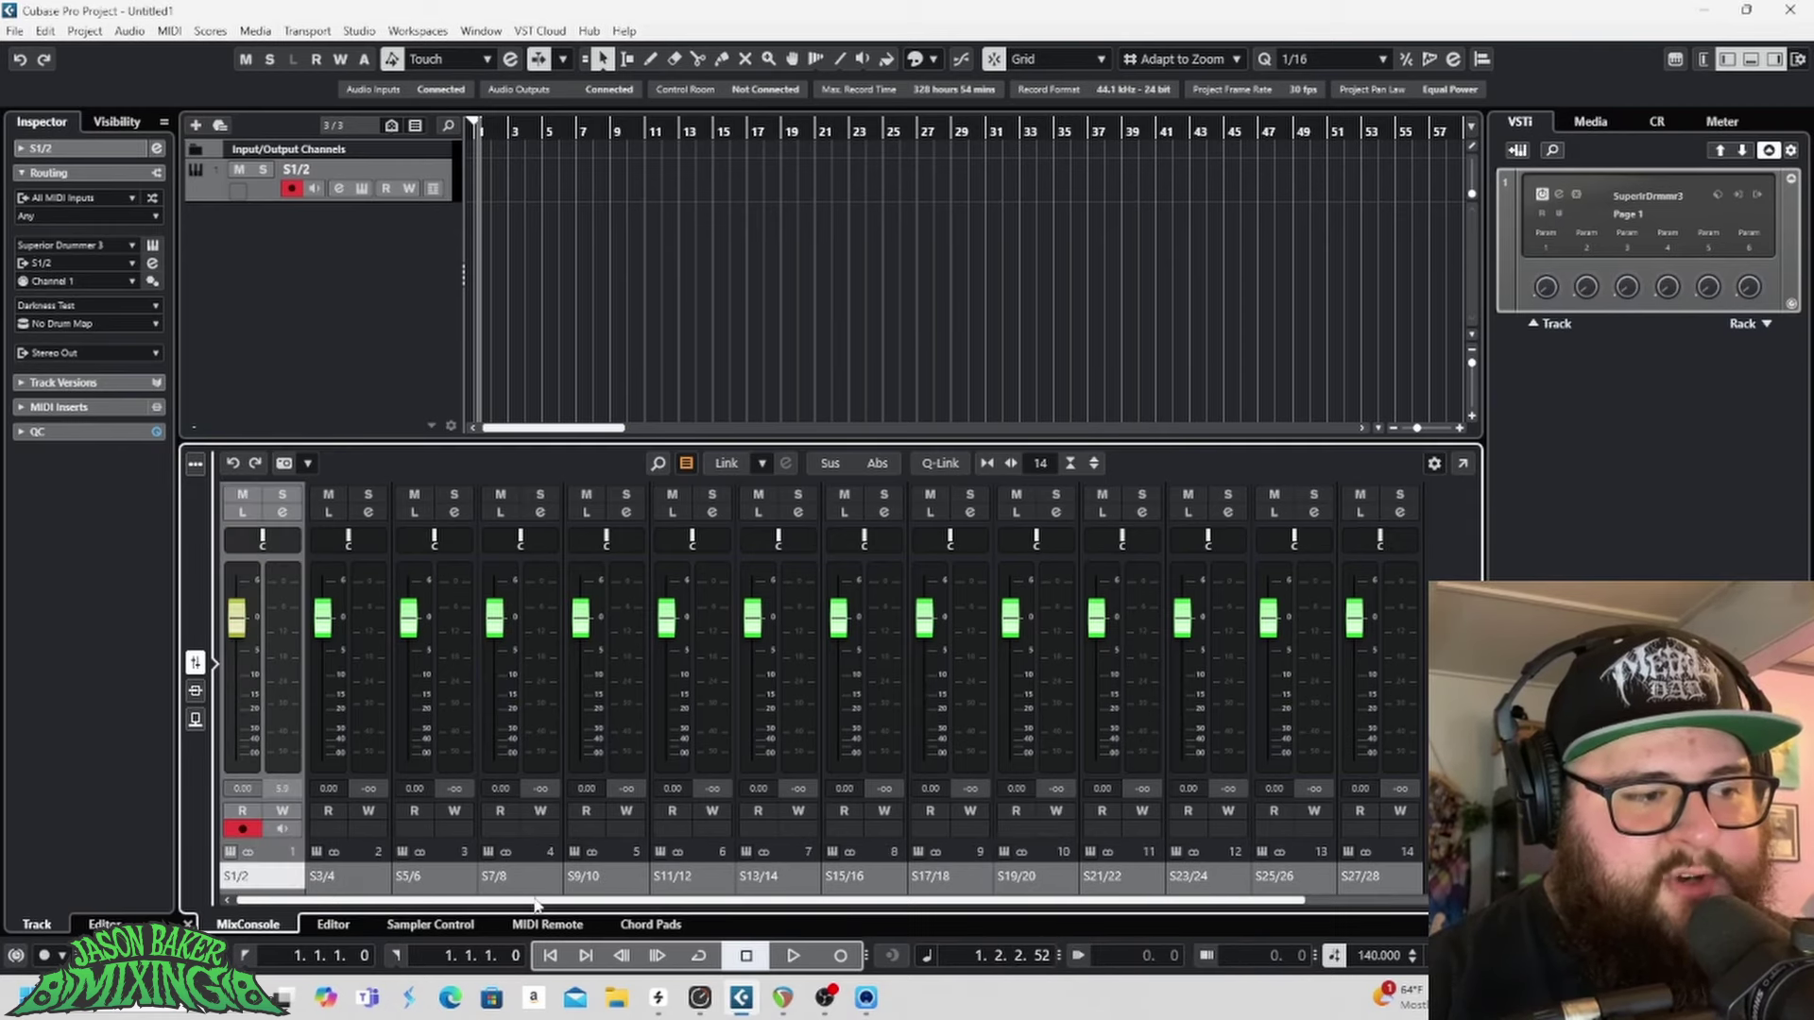
pyautogui.moveTo(812, 905); pyautogui.dragTo(656, 905)
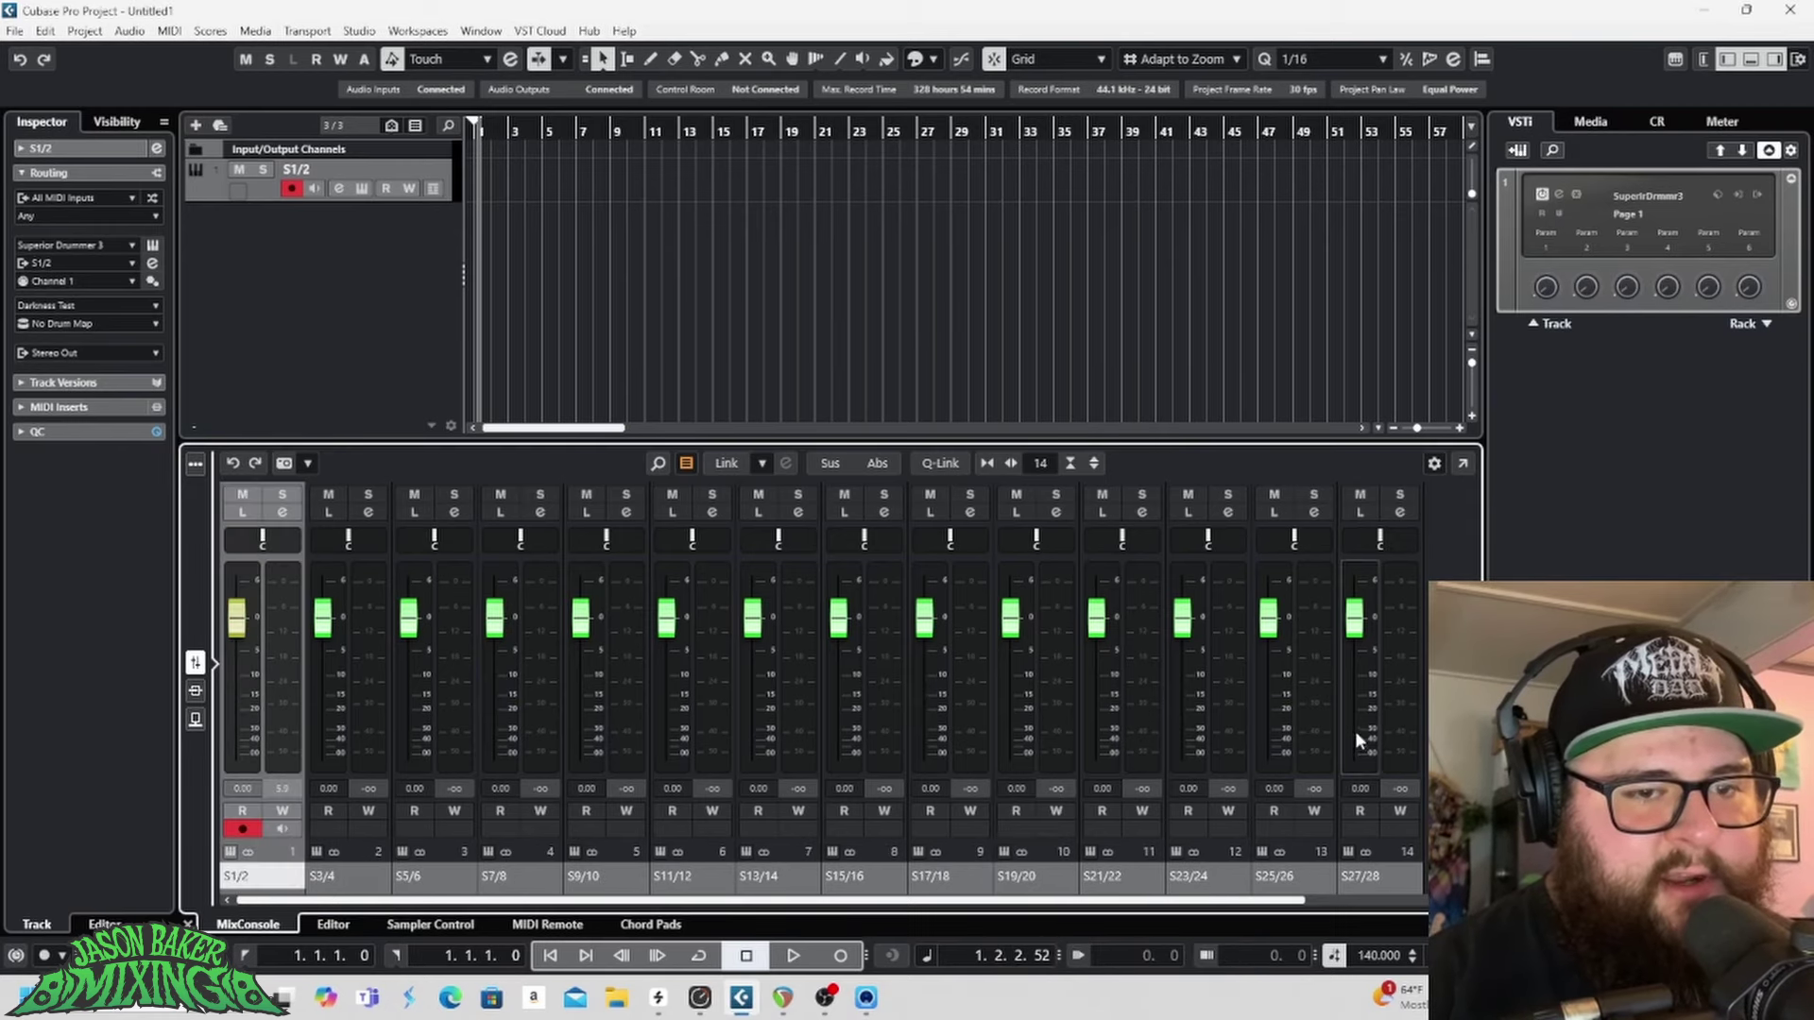
# Step: Colour the new mixer channels up to channel 14 light blue
pyautogui.keyDown('shift'); pyautogui.click(1393, 728); pyautogui.keyUp('shift')
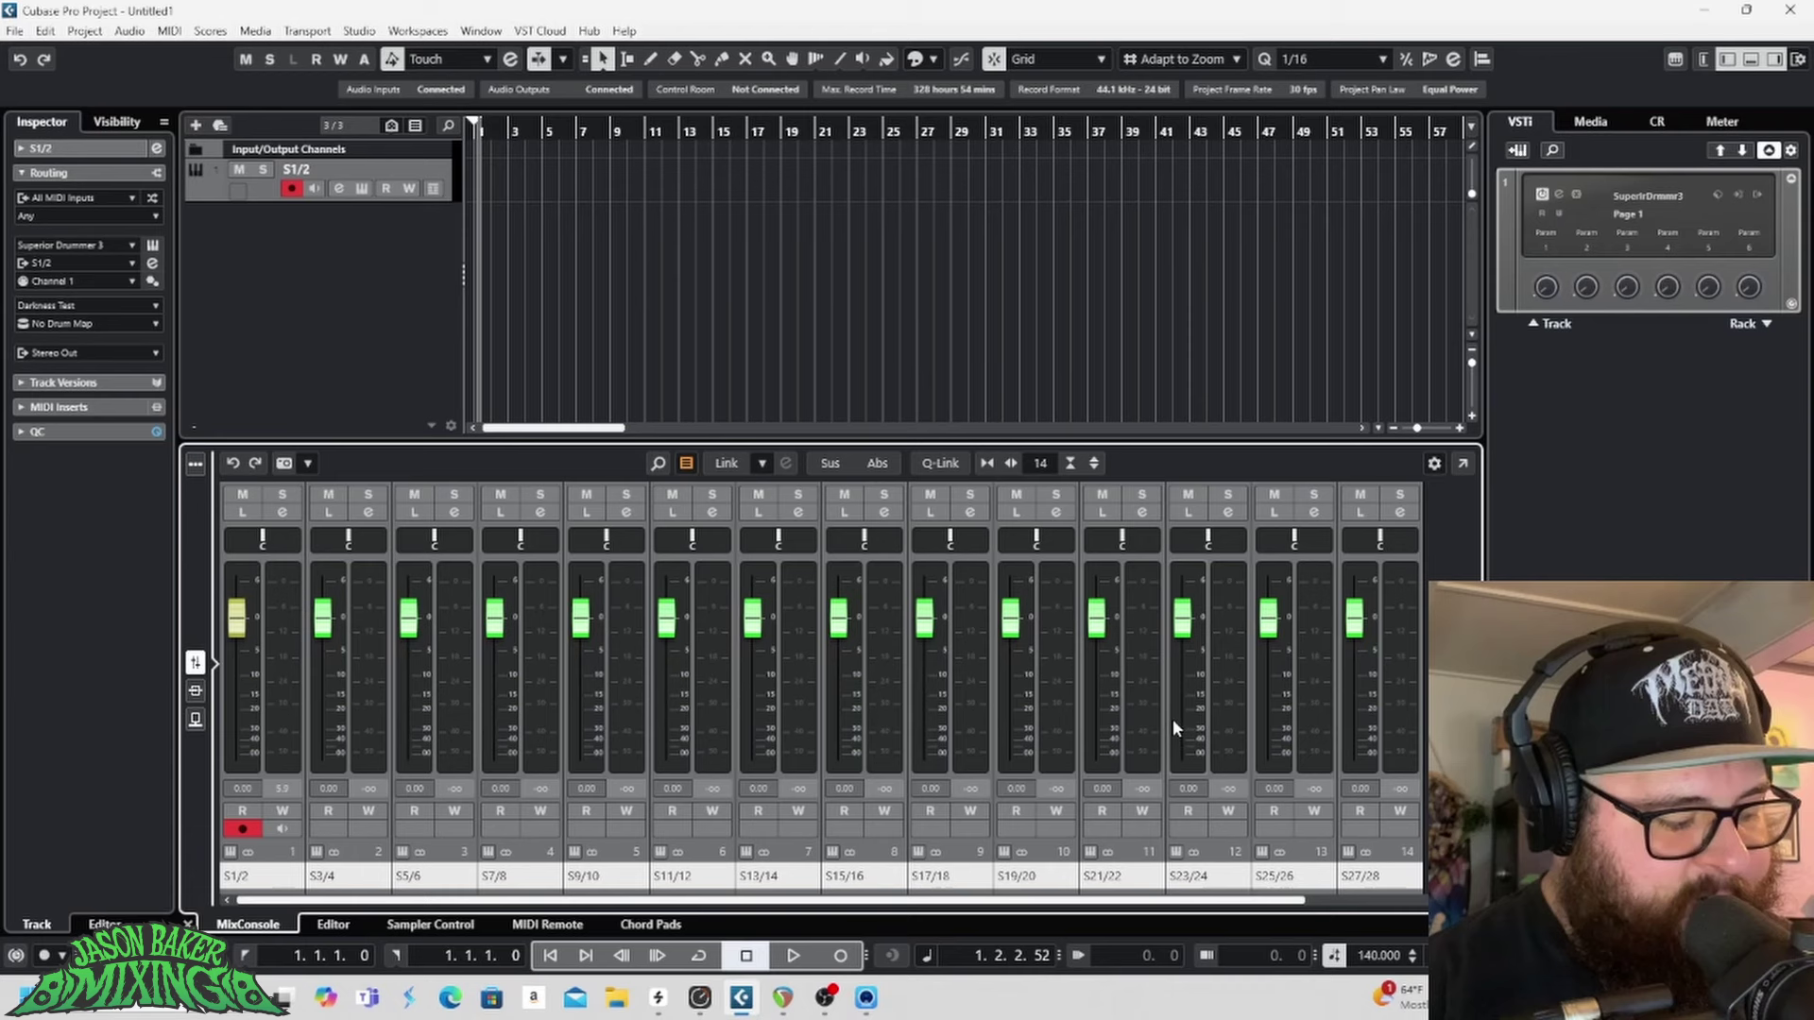
pyautogui.click(292, 722)
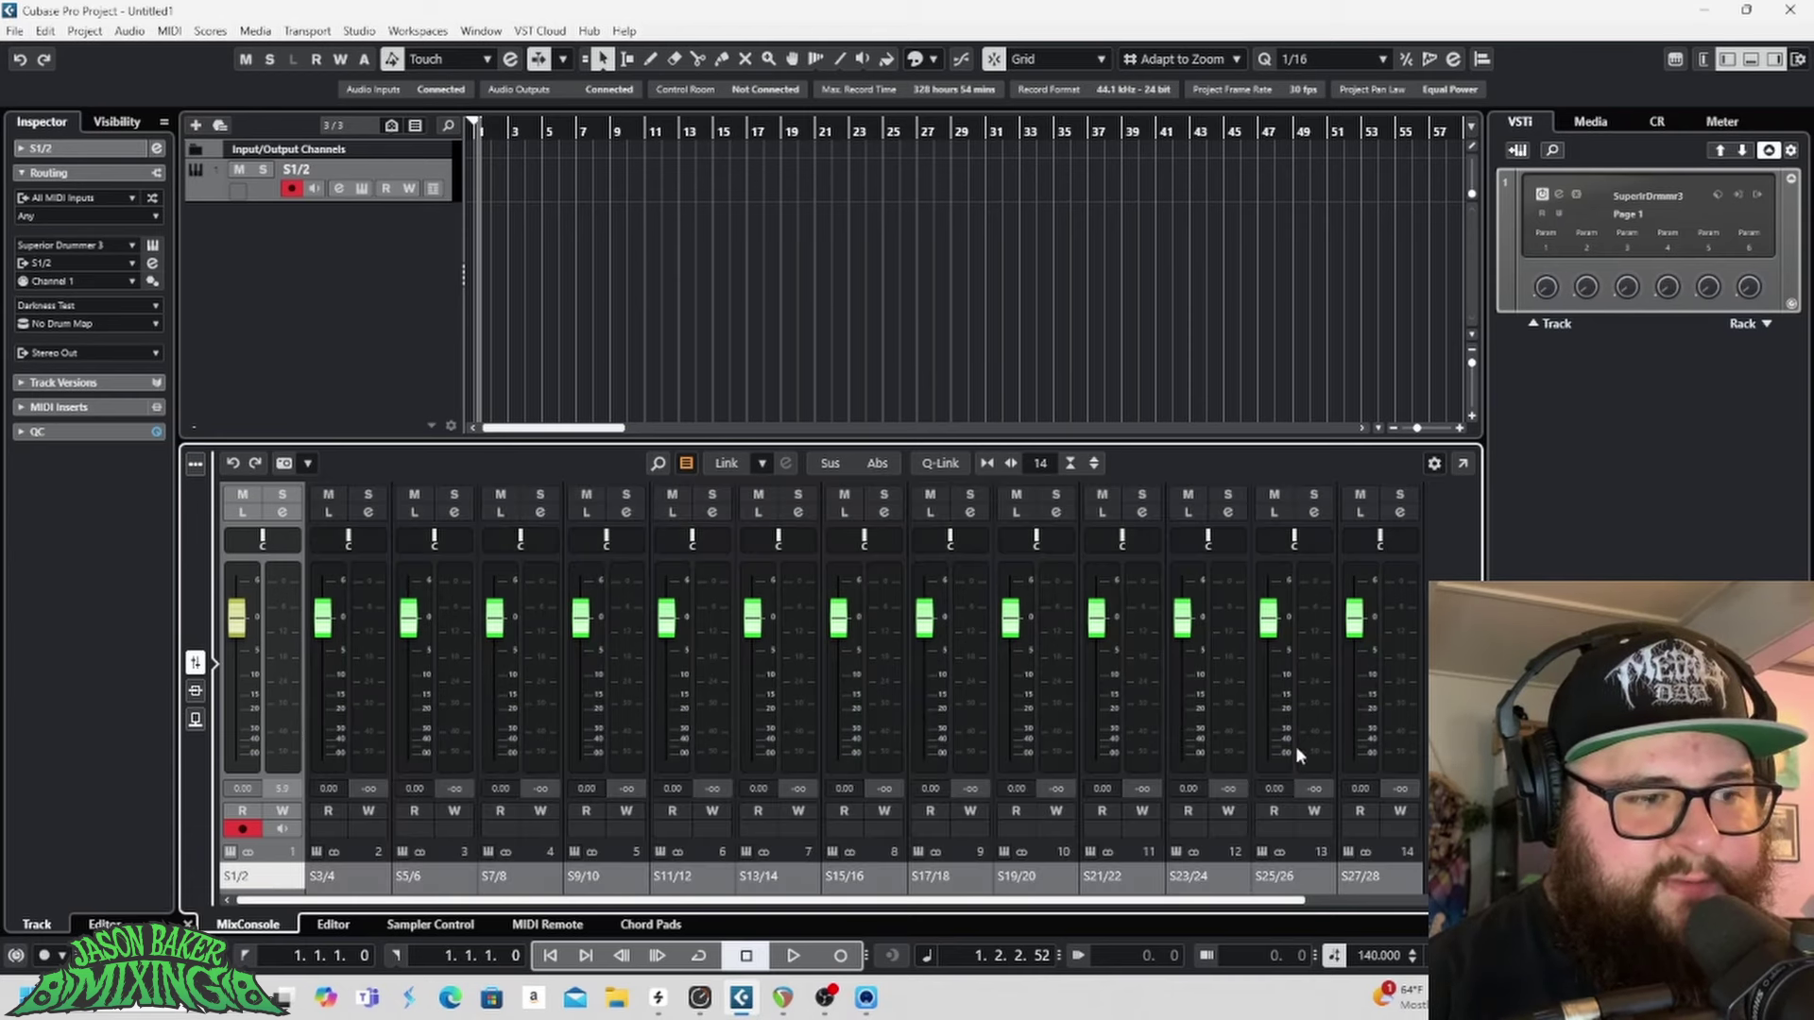
pyautogui.keyDown('shift'); pyautogui.click(1408, 707); pyautogui.keyUp('shift')
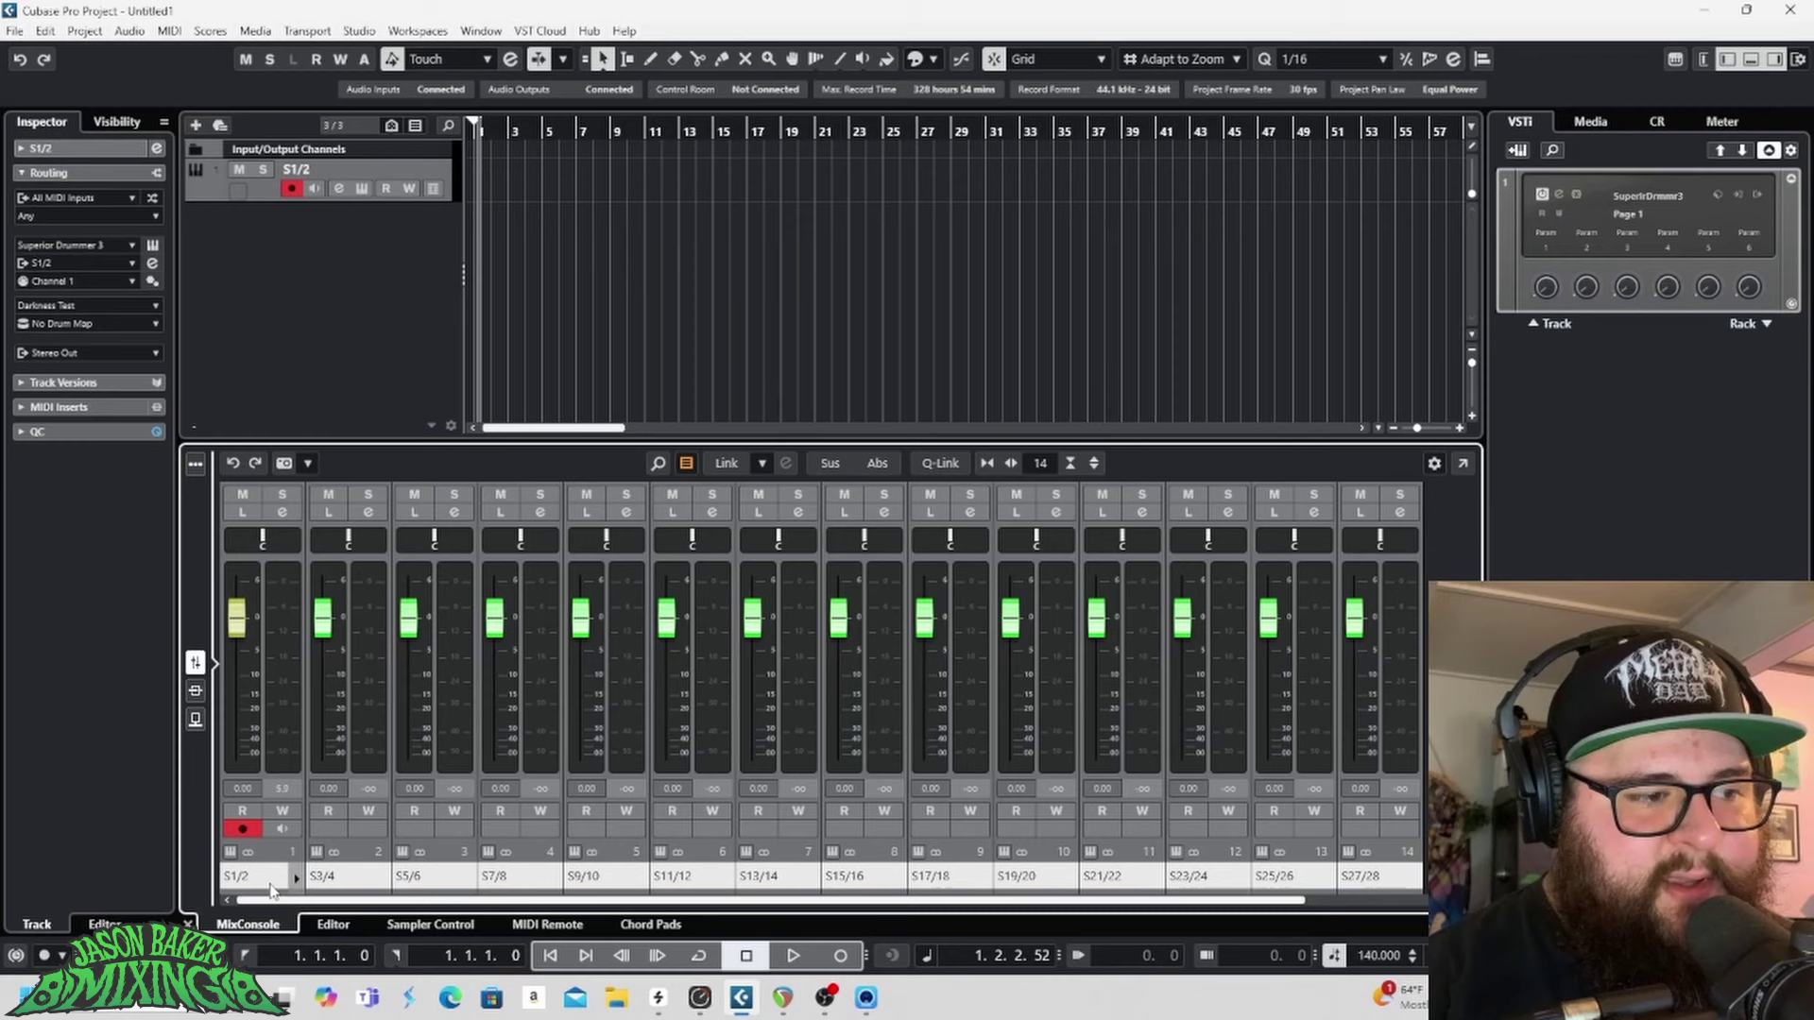
pyautogui.click(918, 60)
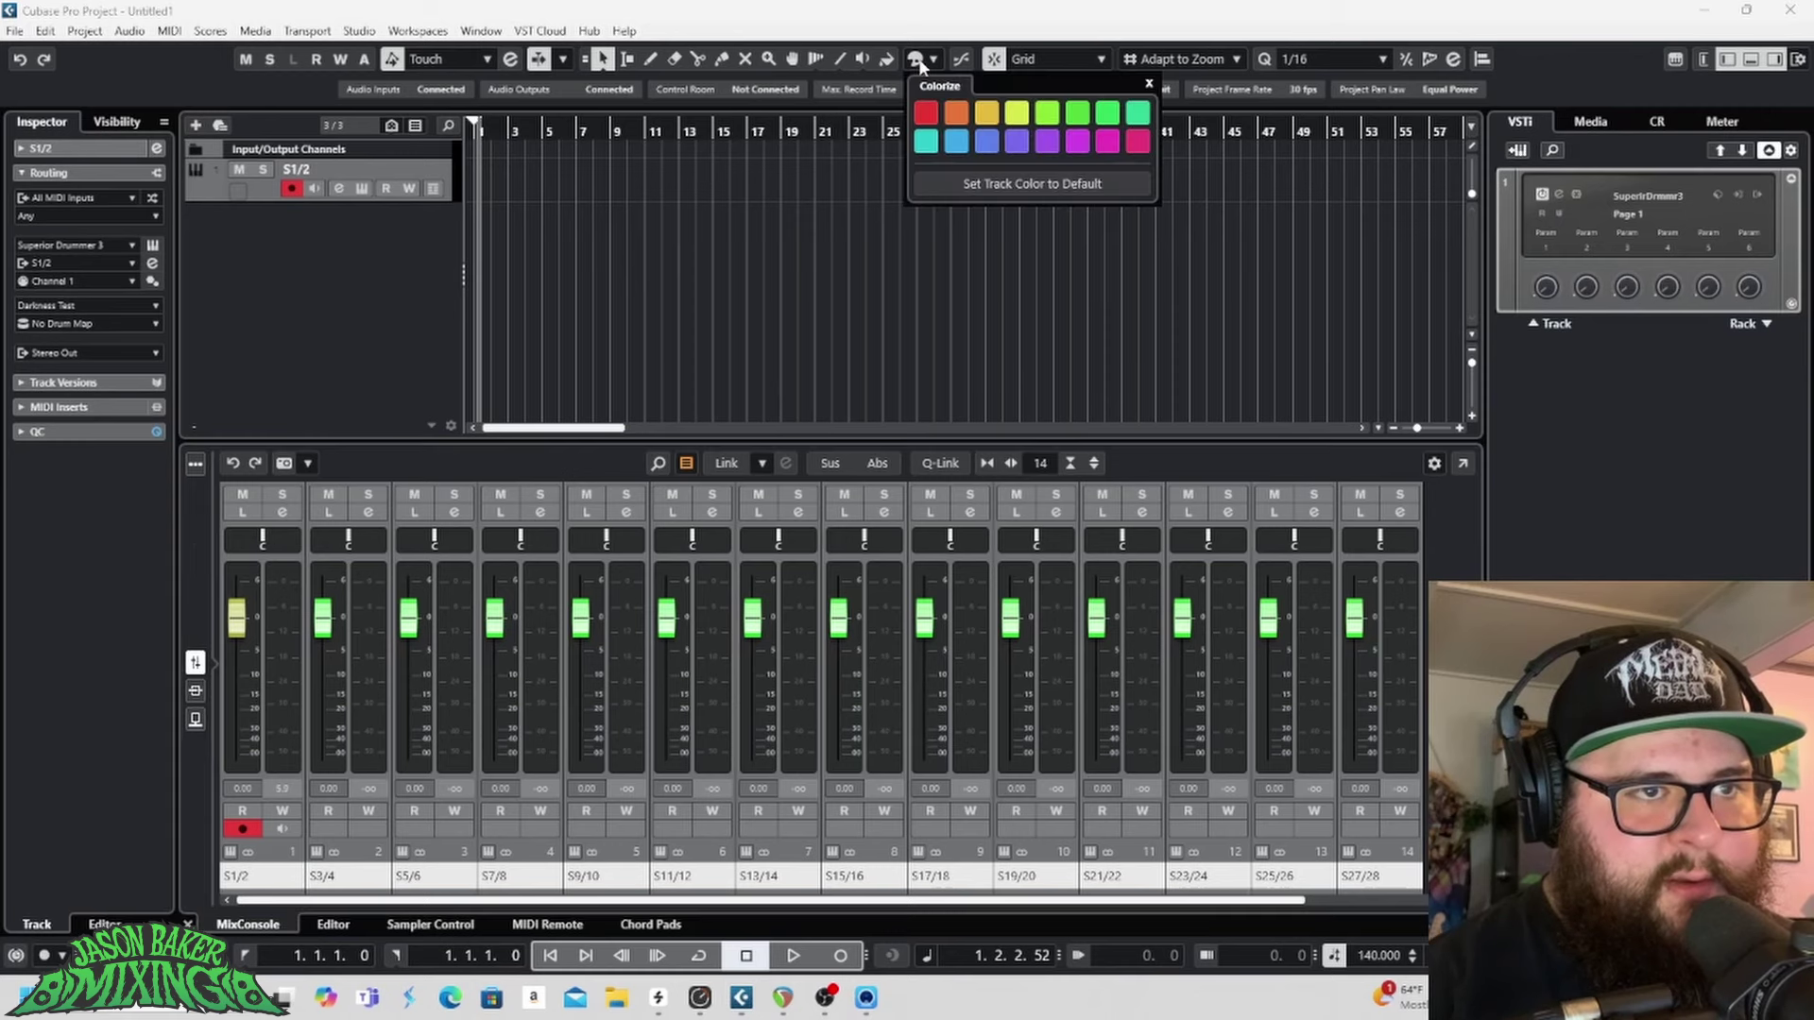
pyautogui.click(956, 142)
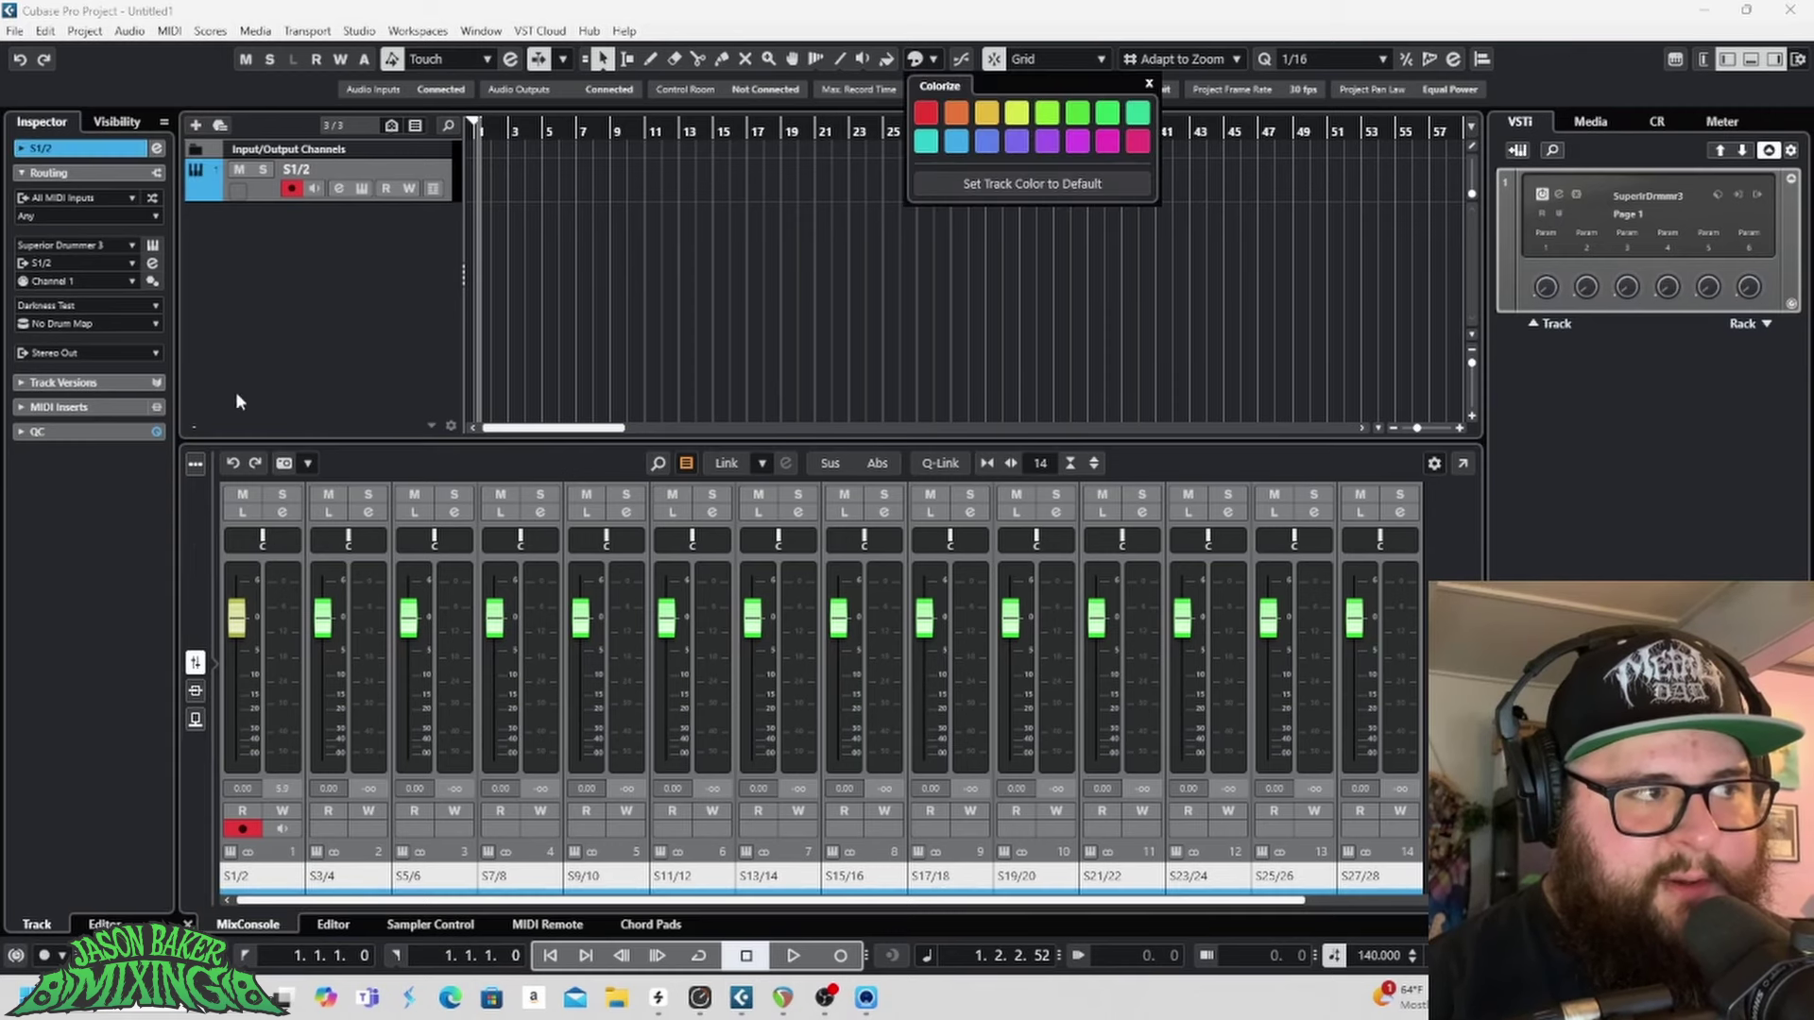
pyautogui.click(287, 368)
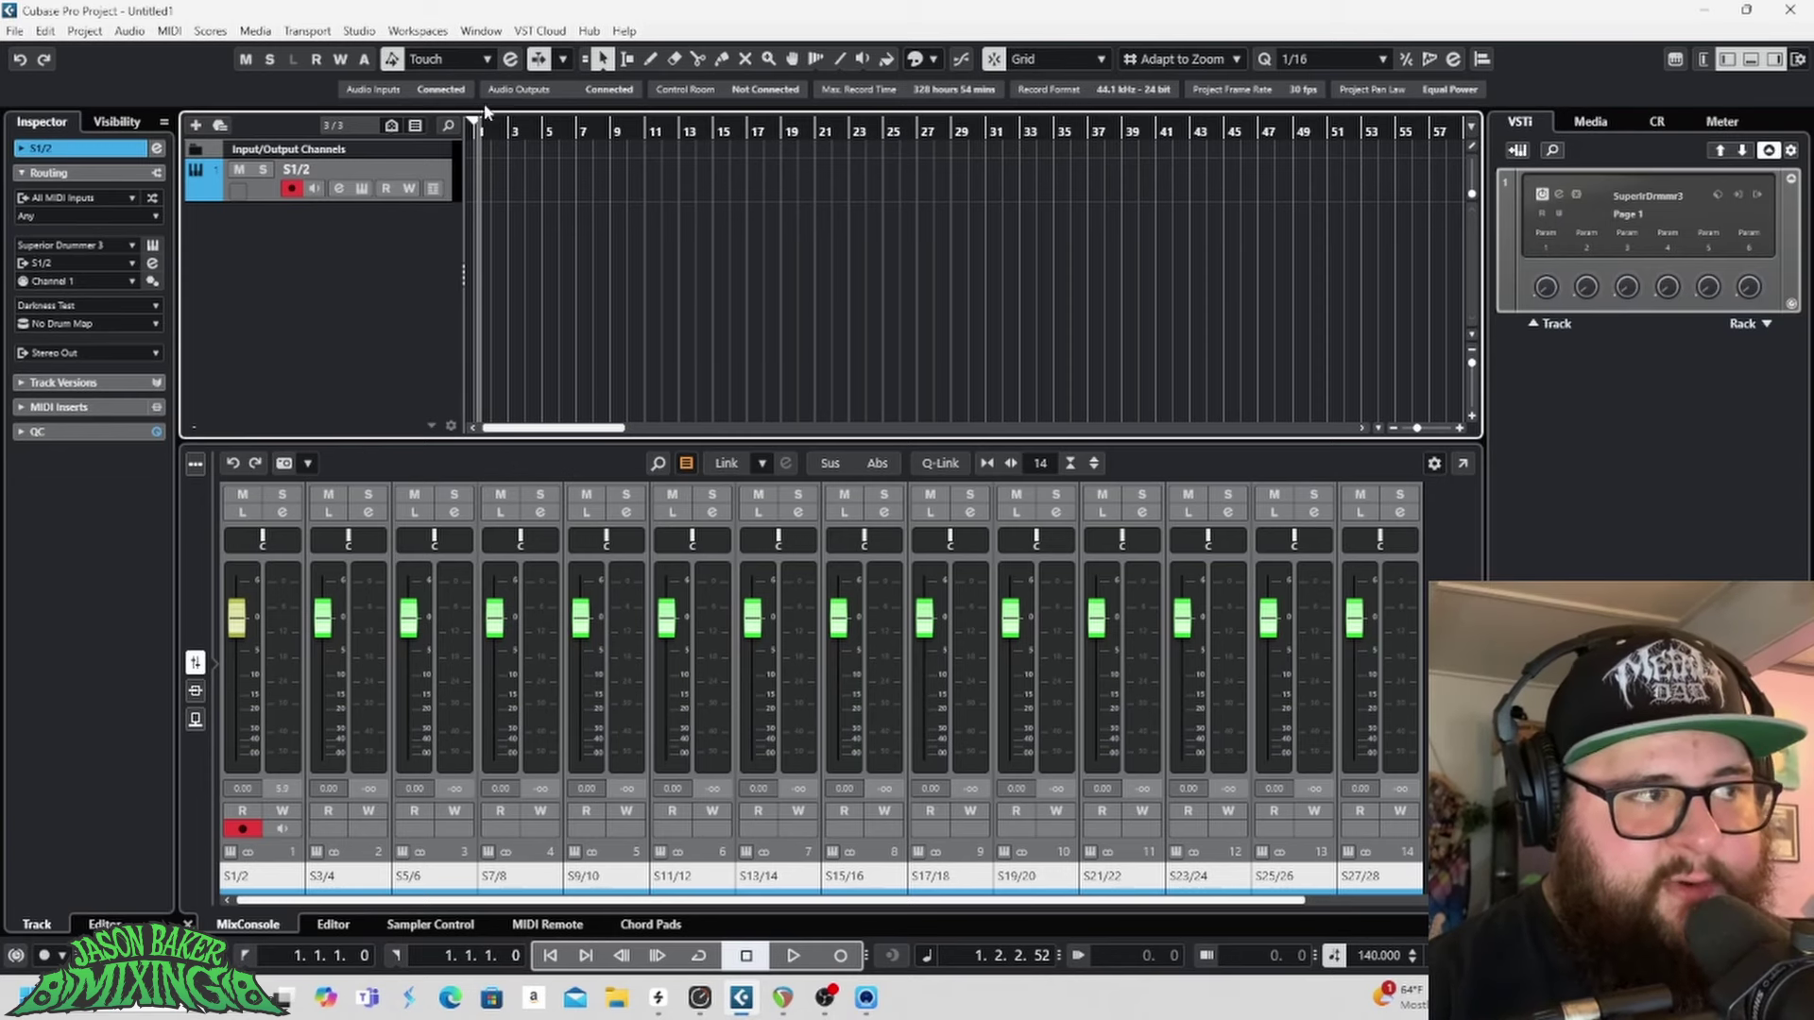
# Step: Reopen Superior Drummer 3 in its Mixer view, scrolled to the first channels
pyautogui.click(1727, 59)
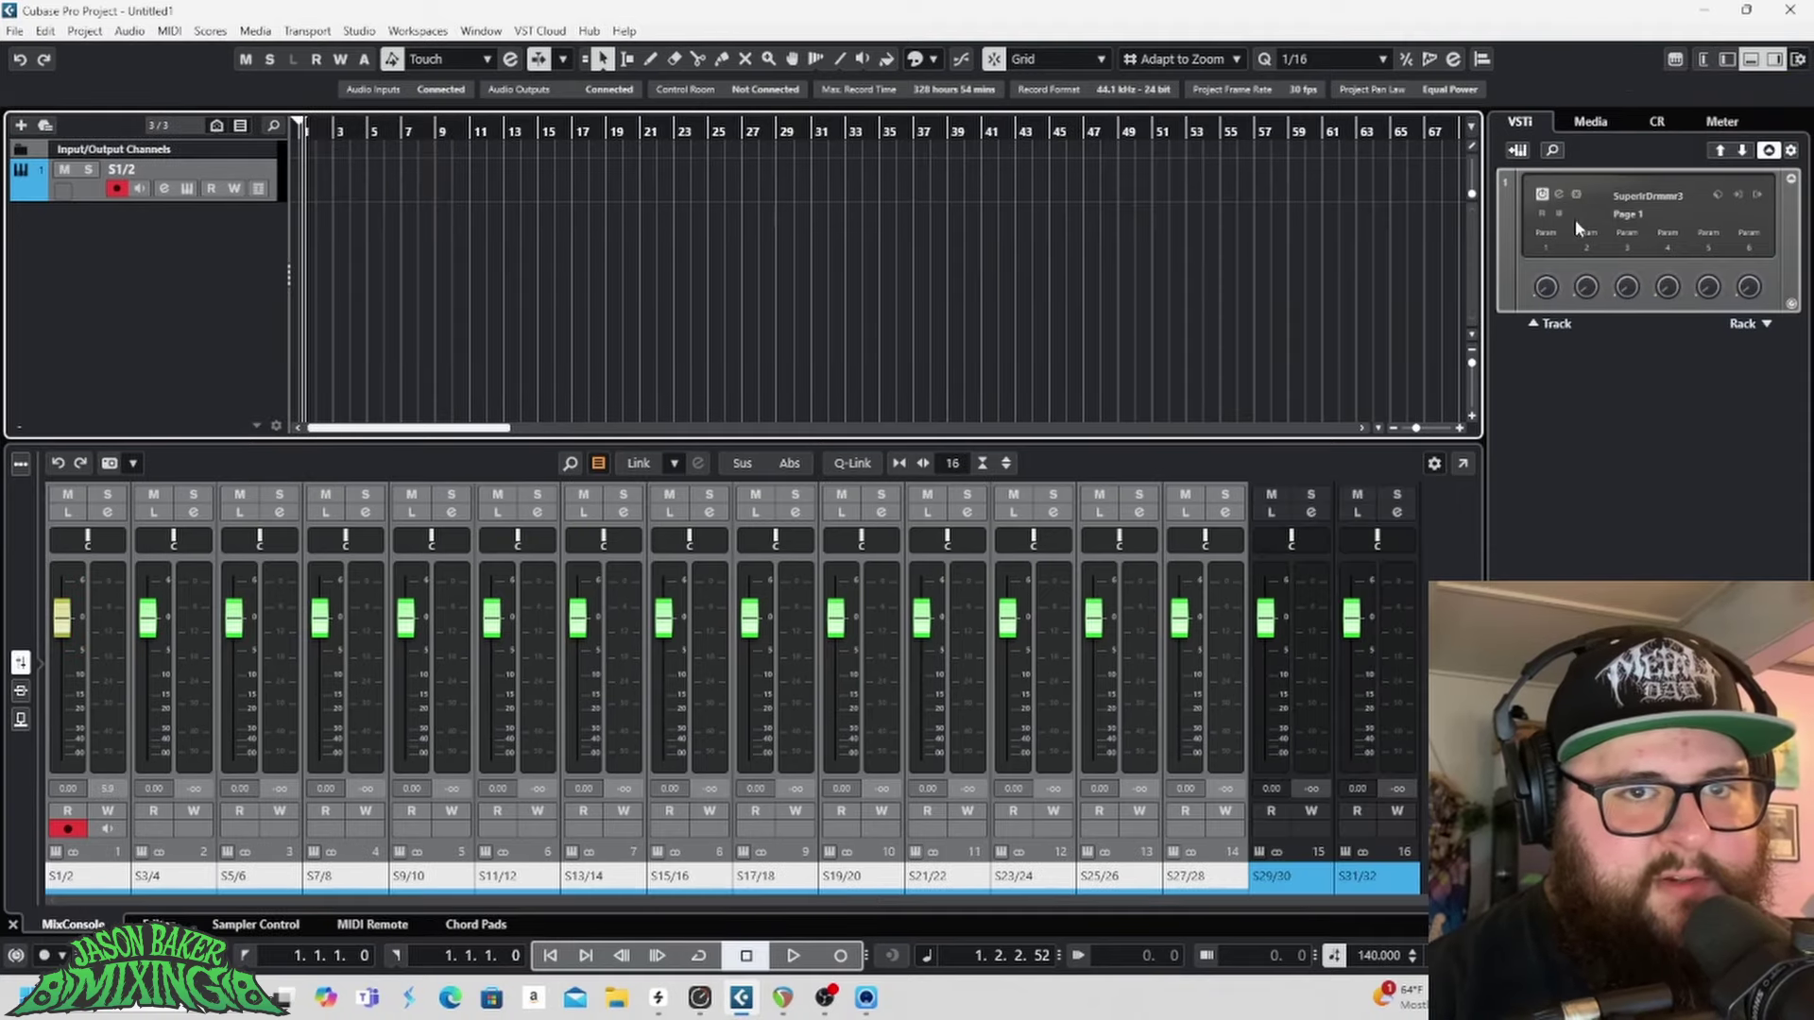
pyautogui.click(1559, 194)
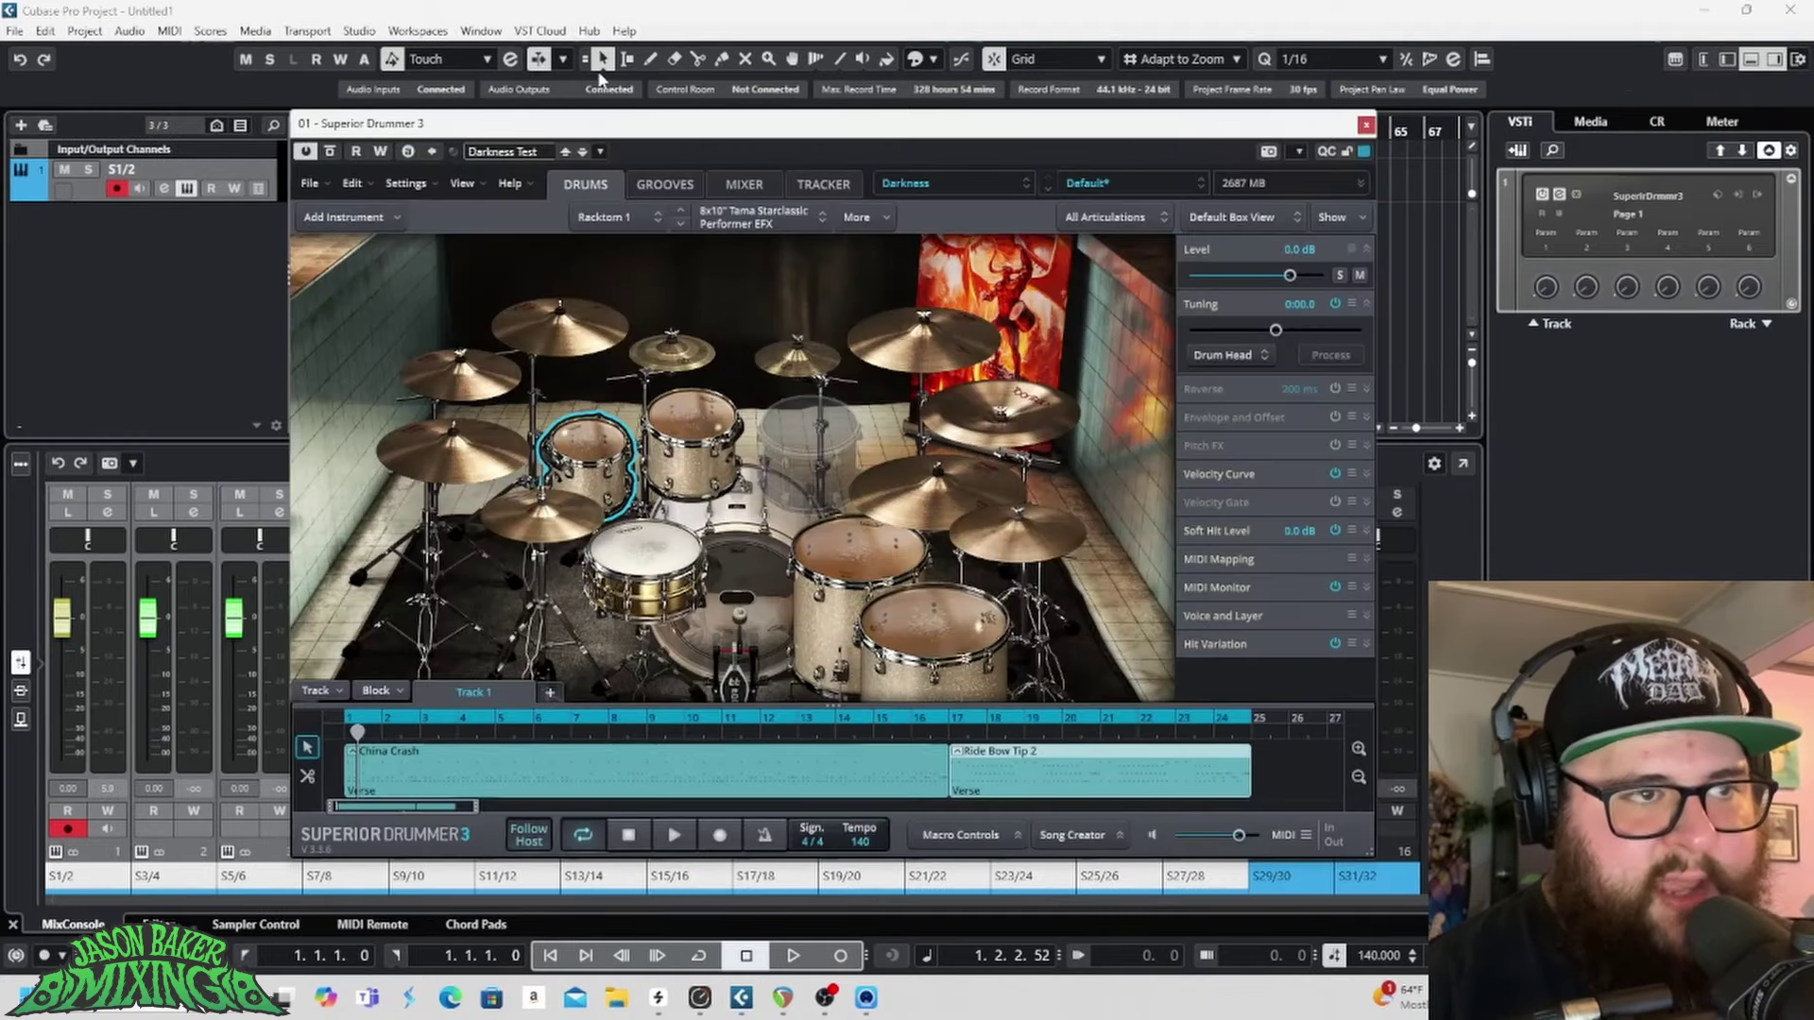
pyautogui.moveTo(643, 125); pyautogui.dragTo(619, 95)
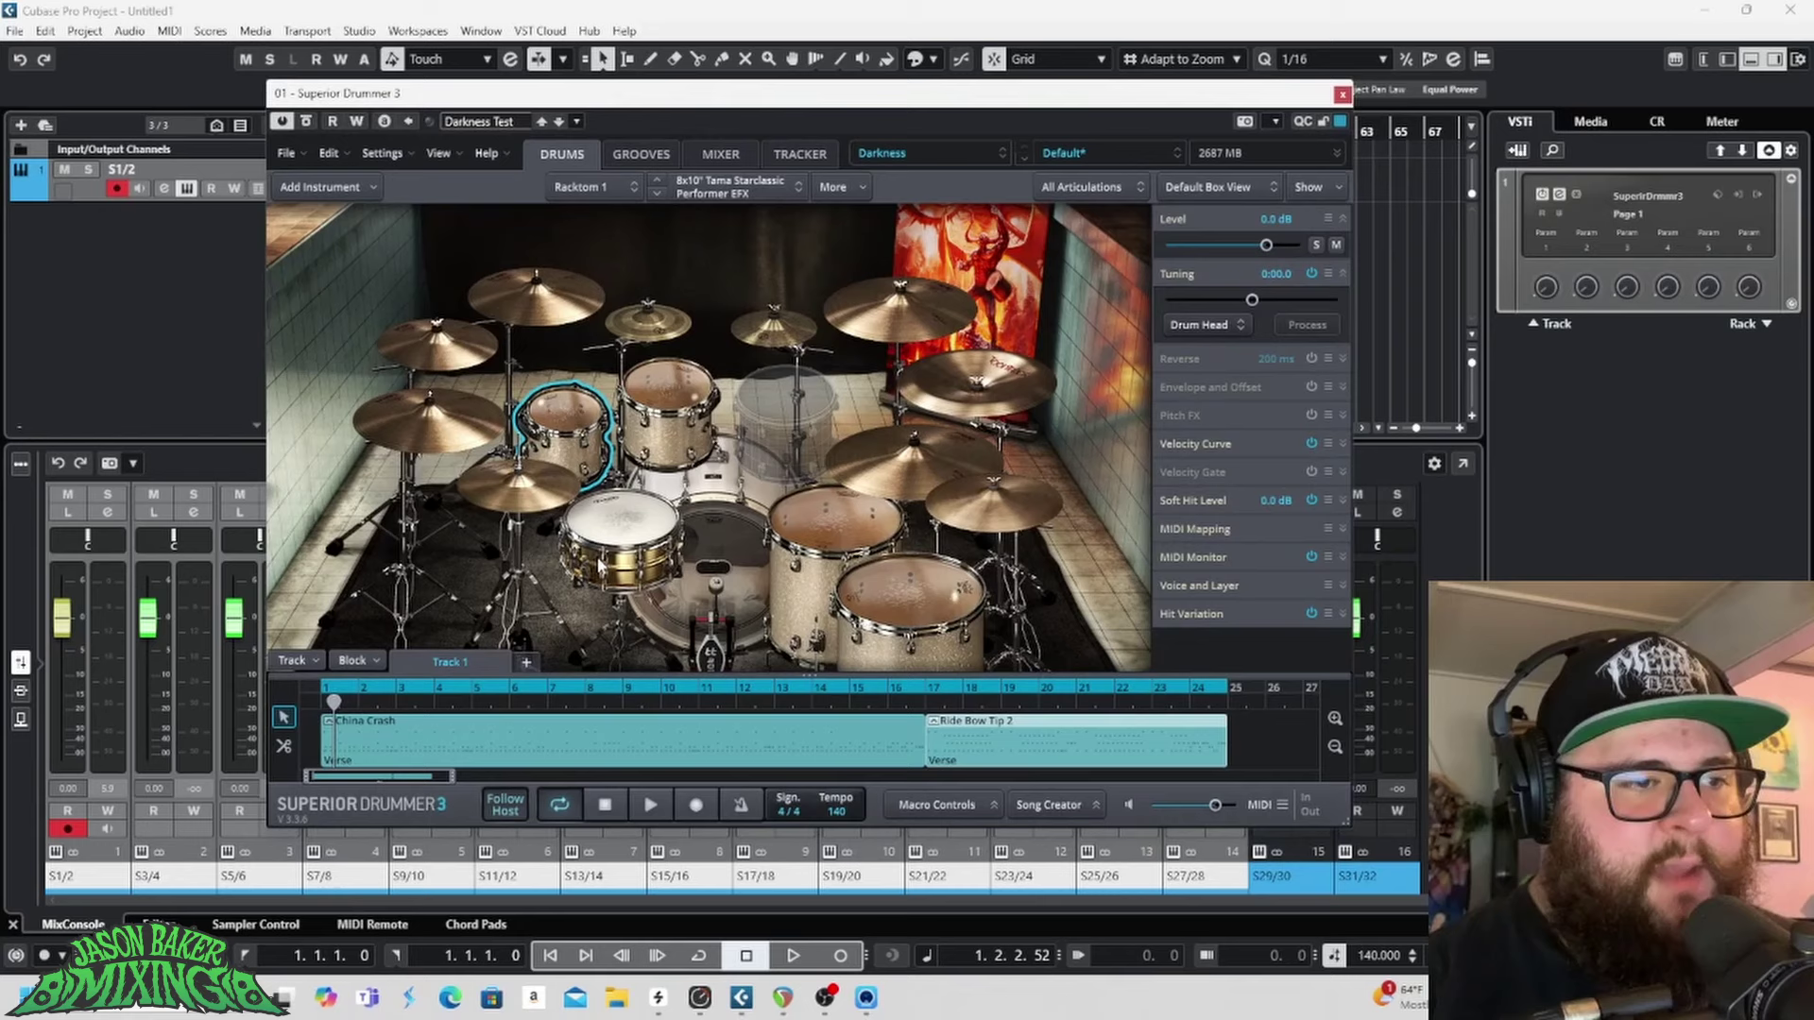
pyautogui.click(718, 154)
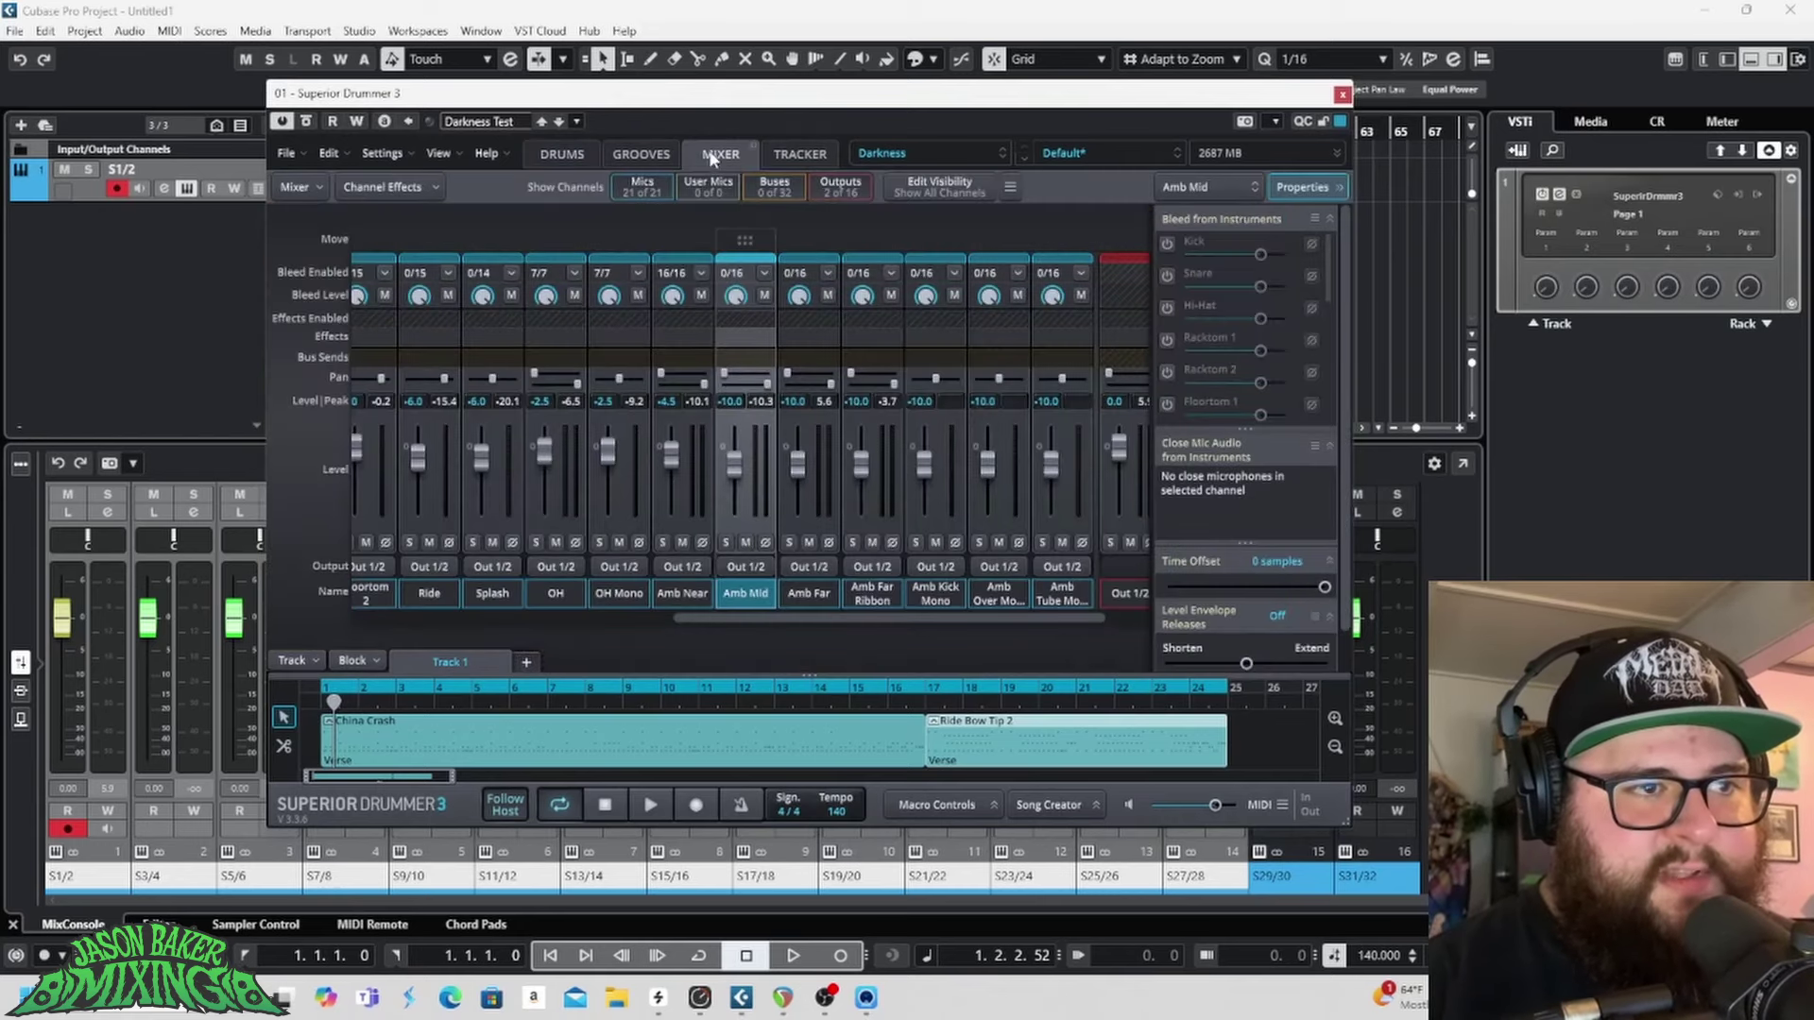
pyautogui.moveTo(740, 614); pyautogui.dragTo(411, 629)
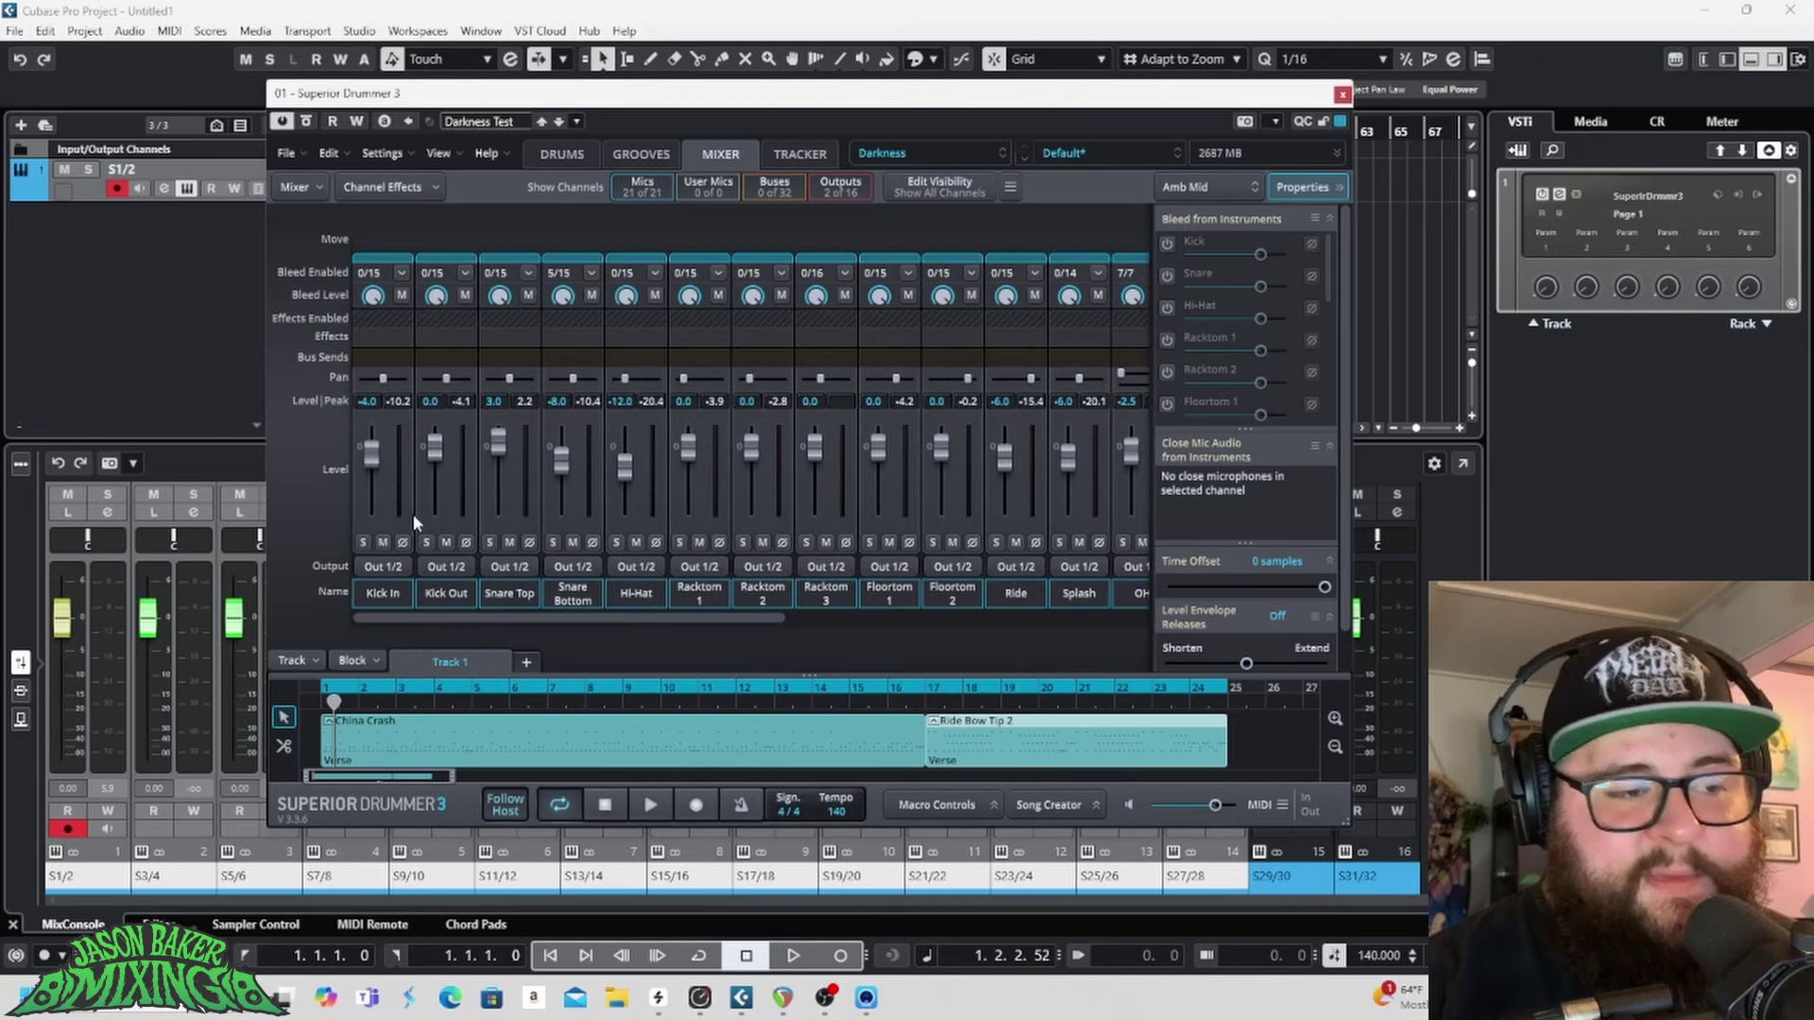
# Step: Select Kick In and Kick Out and keep their output on Out 1/2
pyautogui.click(371, 513)
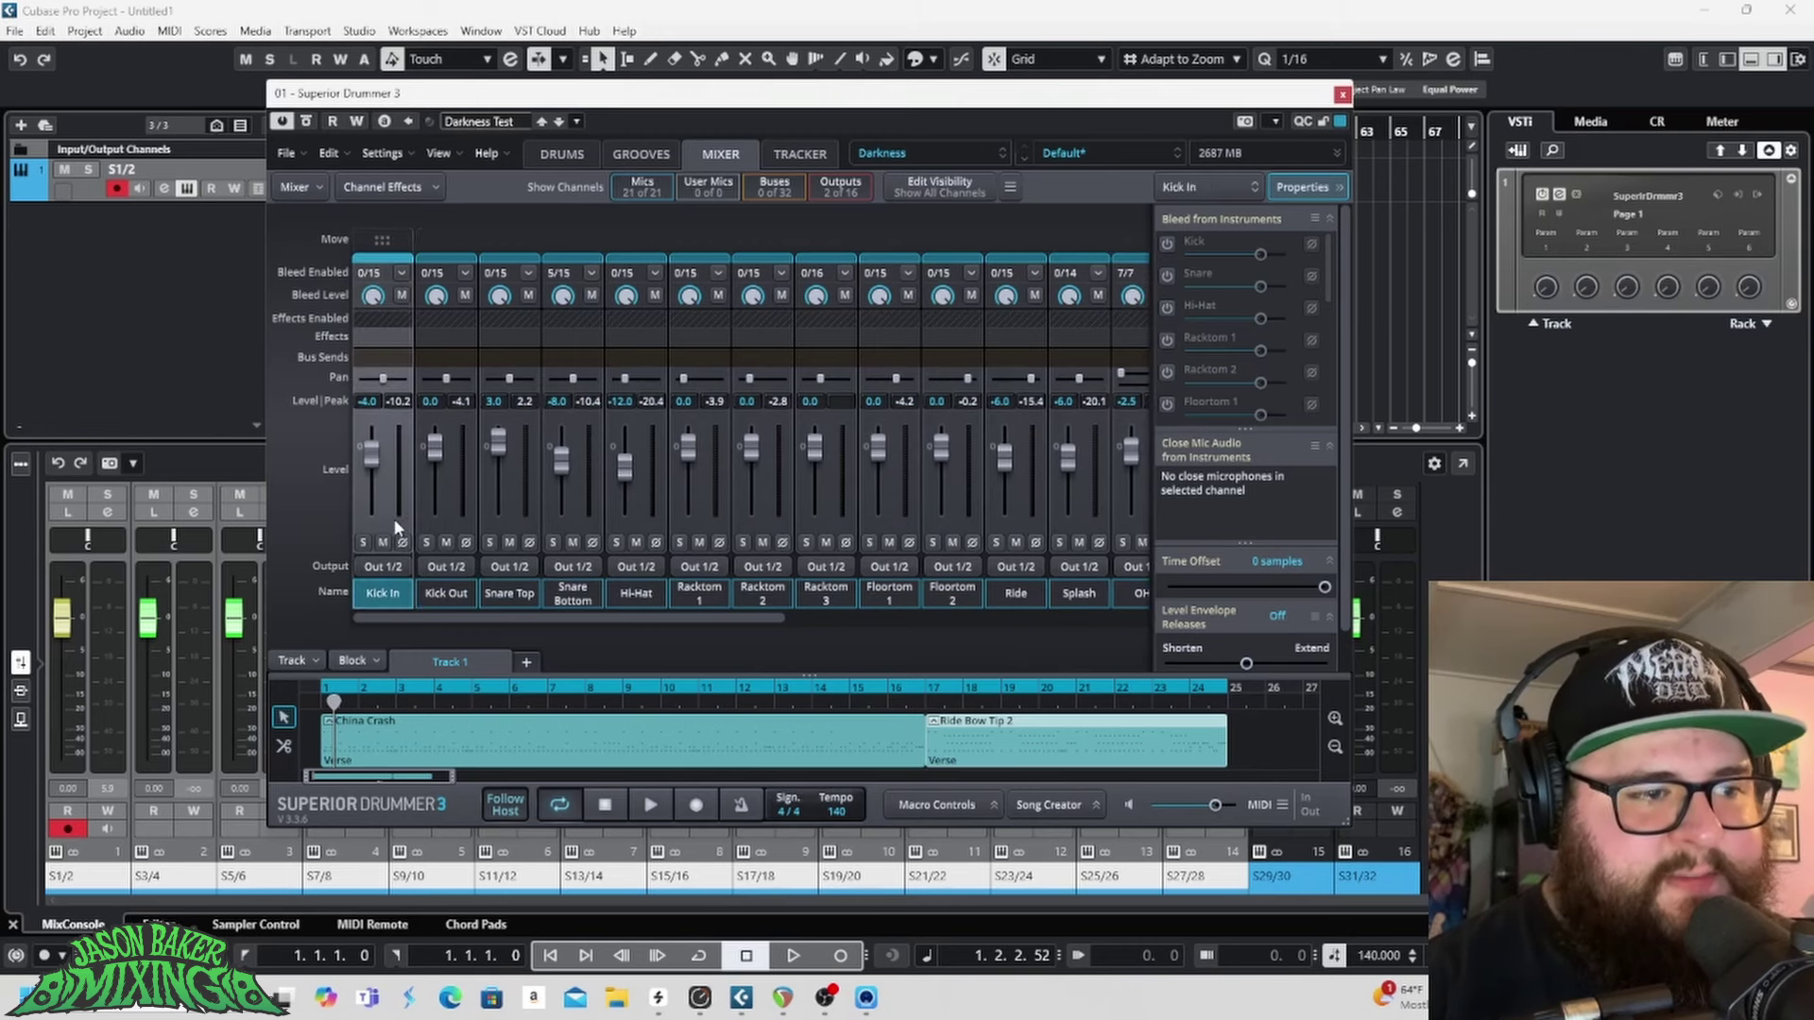
pyautogui.keyDown('shift'); pyautogui.click(507, 518); pyautogui.keyUp('shift')
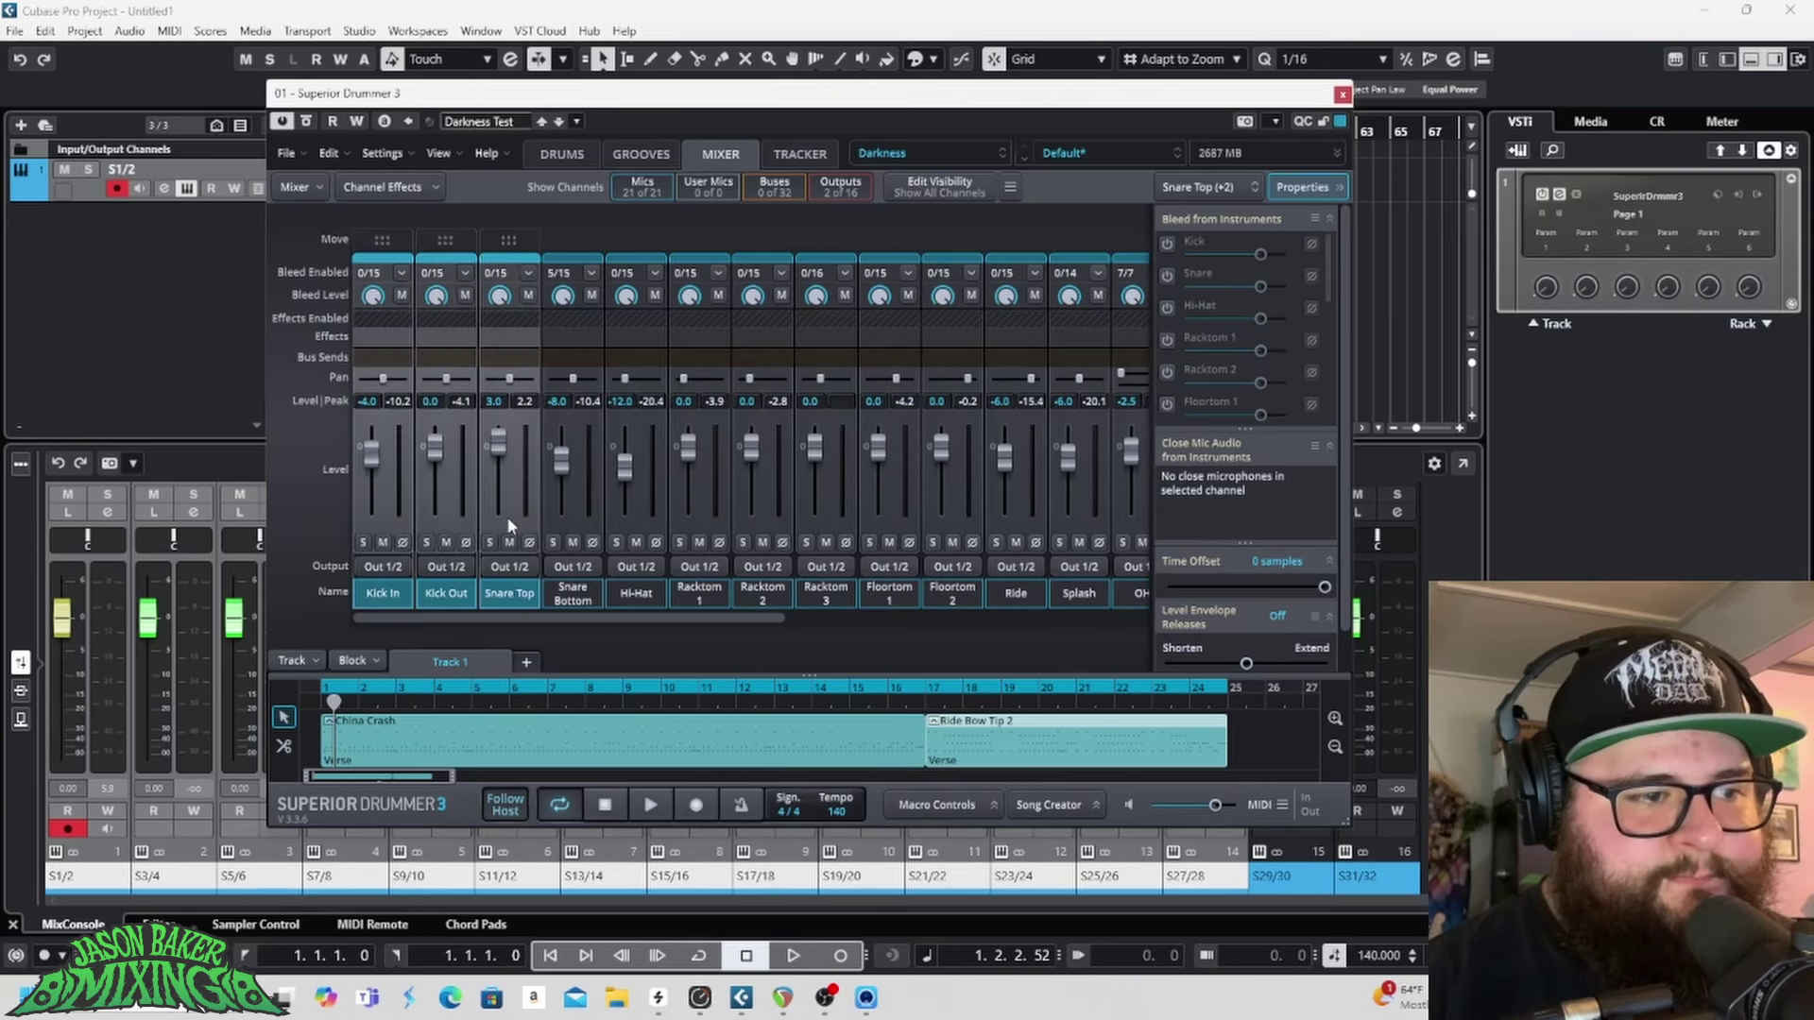
pyautogui.click(384, 518)
pyautogui.keyDown('shift'); pyautogui.click(436, 514); pyautogui.keyUp('shift')
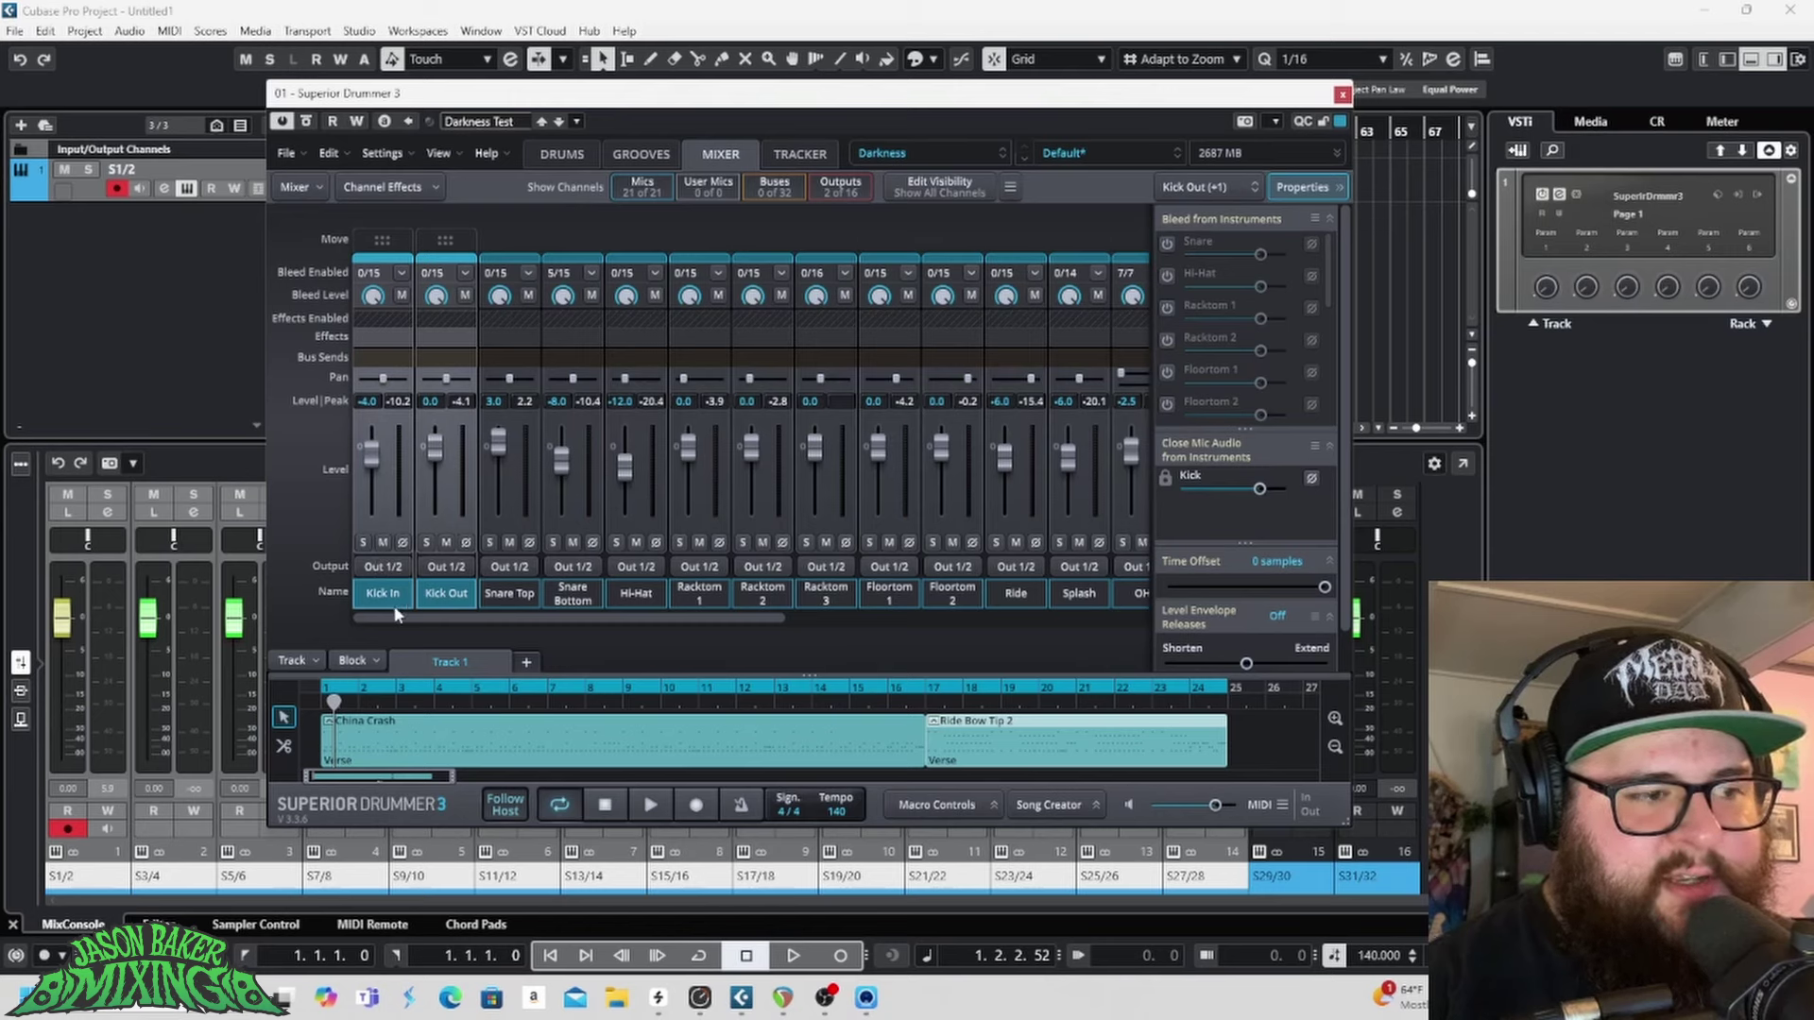
pyautogui.click(388, 566)
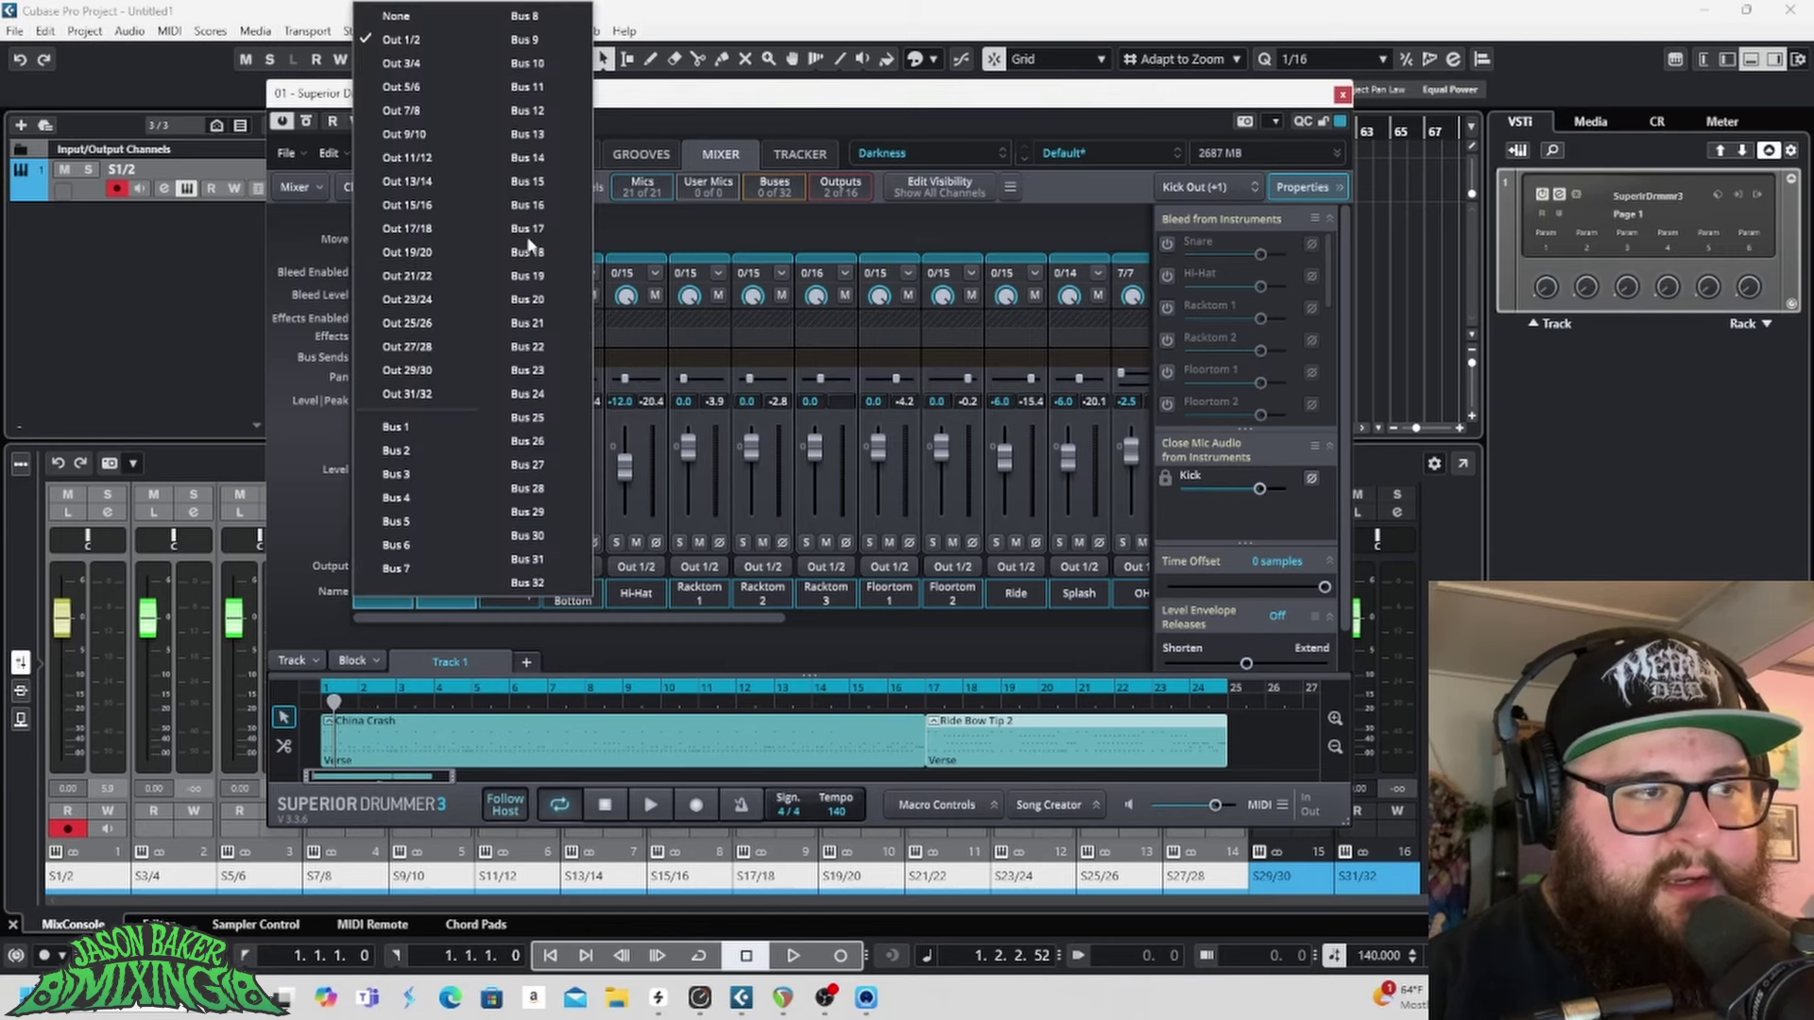
pyautogui.click(450, 42)
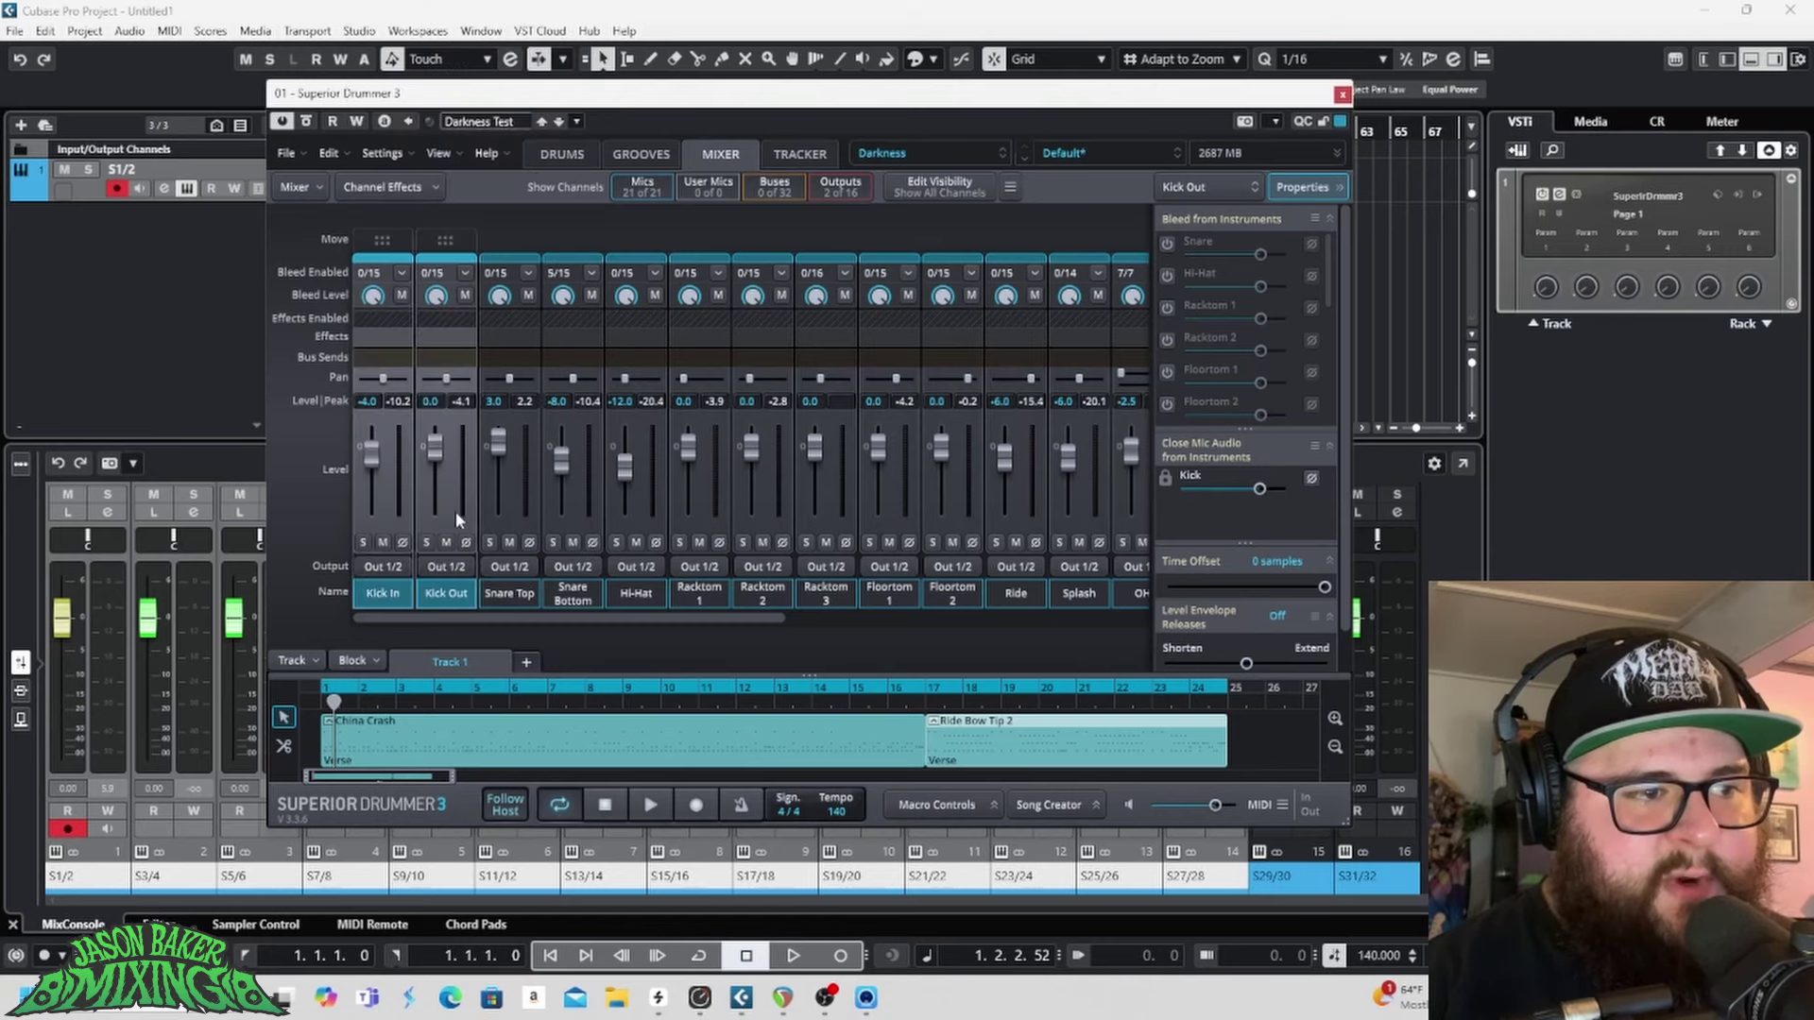
# Step: Route Snare Top and Snare Bottom to Out 3/4
pyautogui.click(507, 519)
pyautogui.keyDown('shift'); pyautogui.click(567, 519); pyautogui.keyUp('shift')
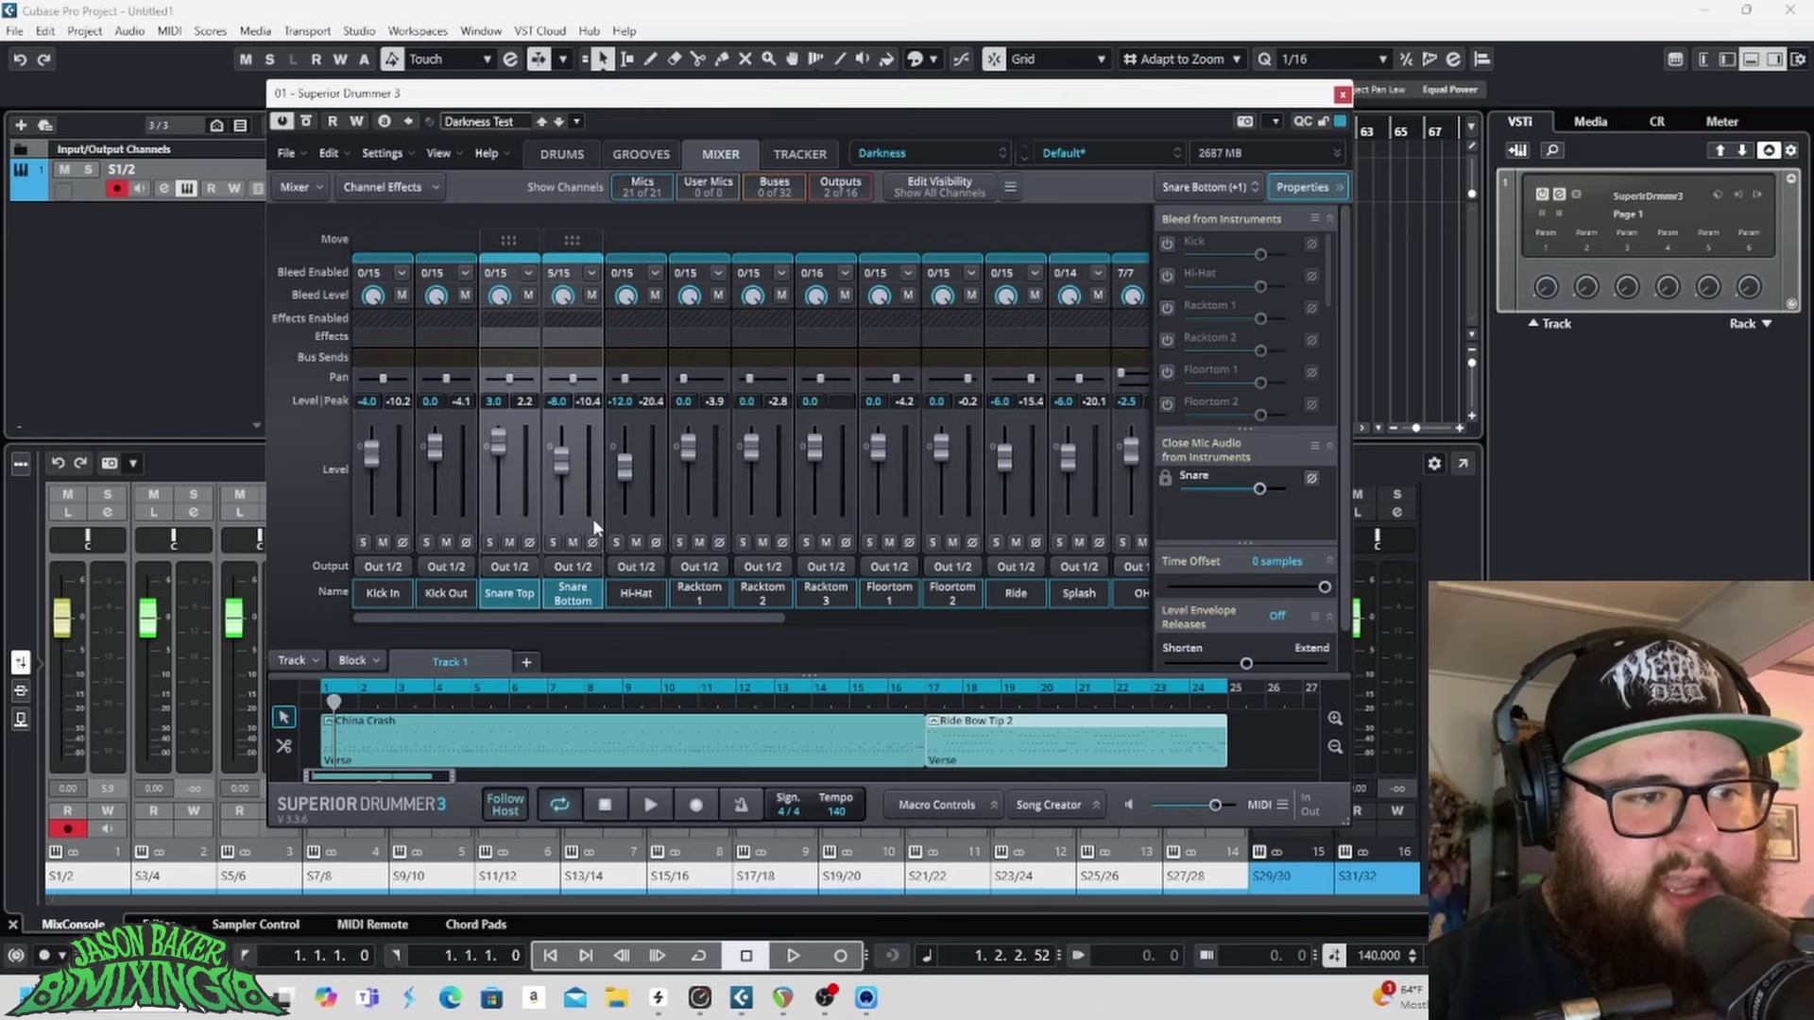
pyautogui.click(572, 567)
pyautogui.click(610, 64)
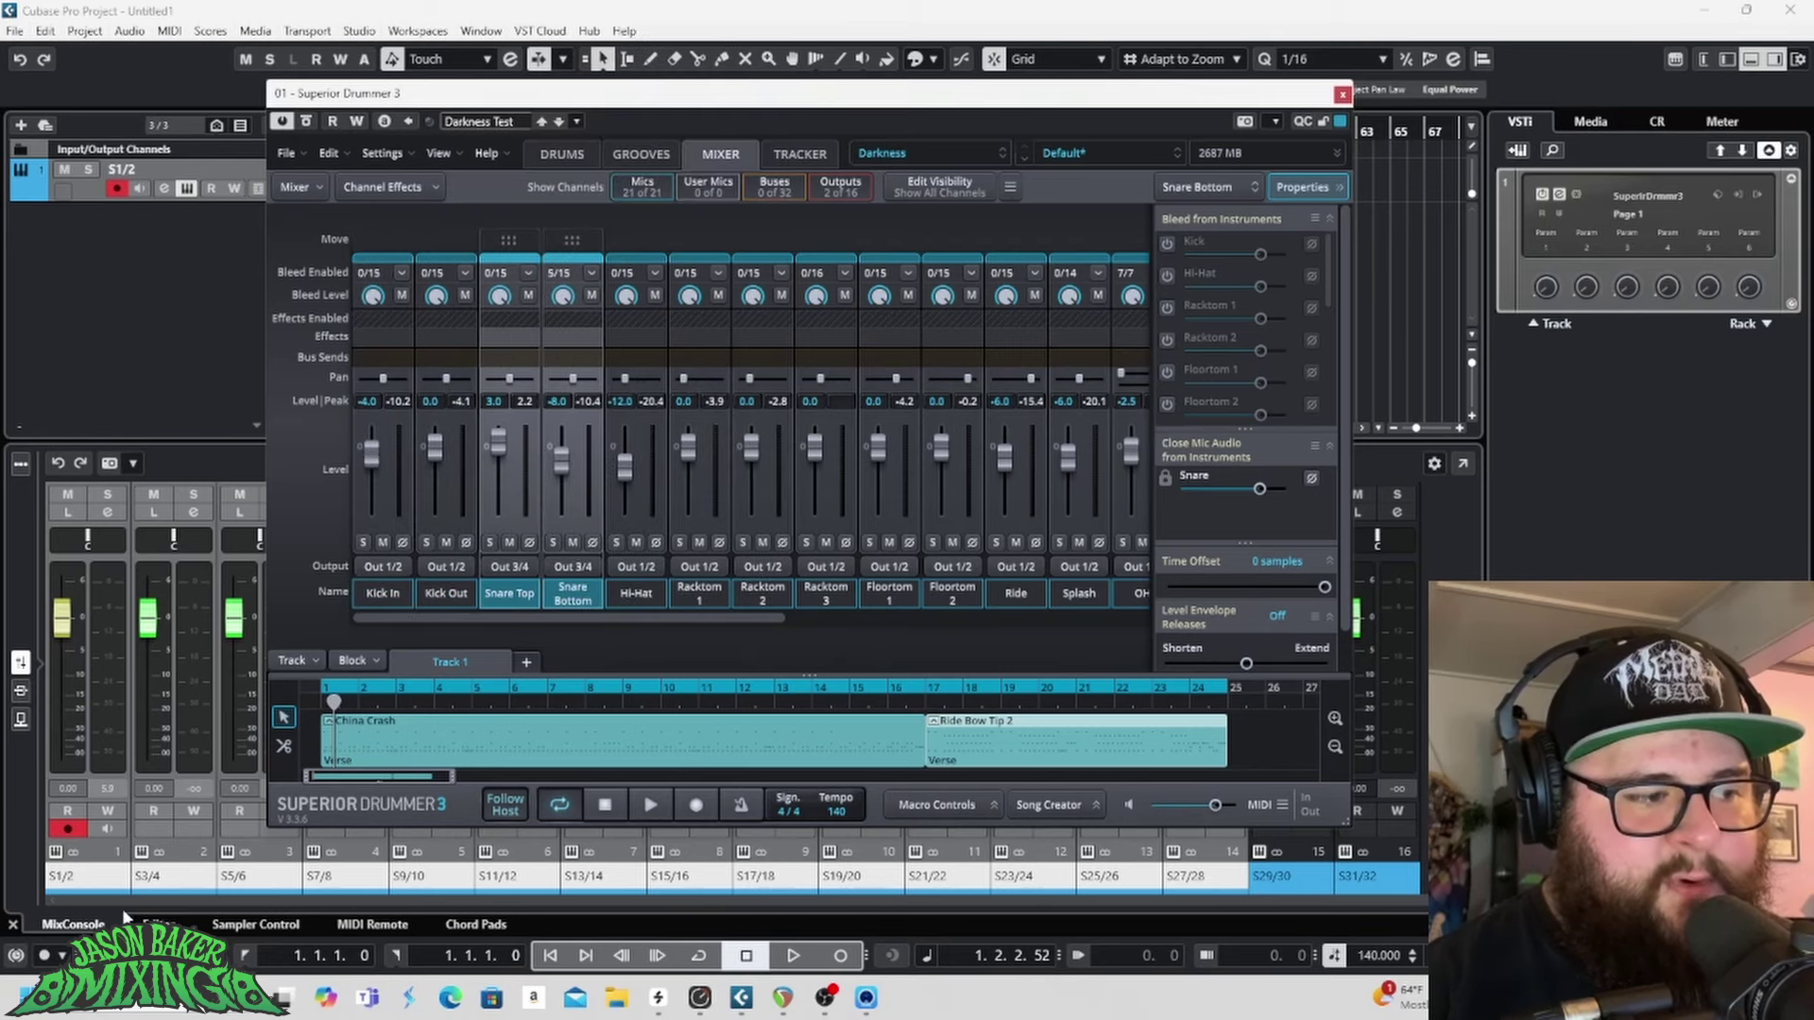
# Step: Rename the first two MixConsole channels Kick and Snare
pyautogui.doubleClick(74, 877)
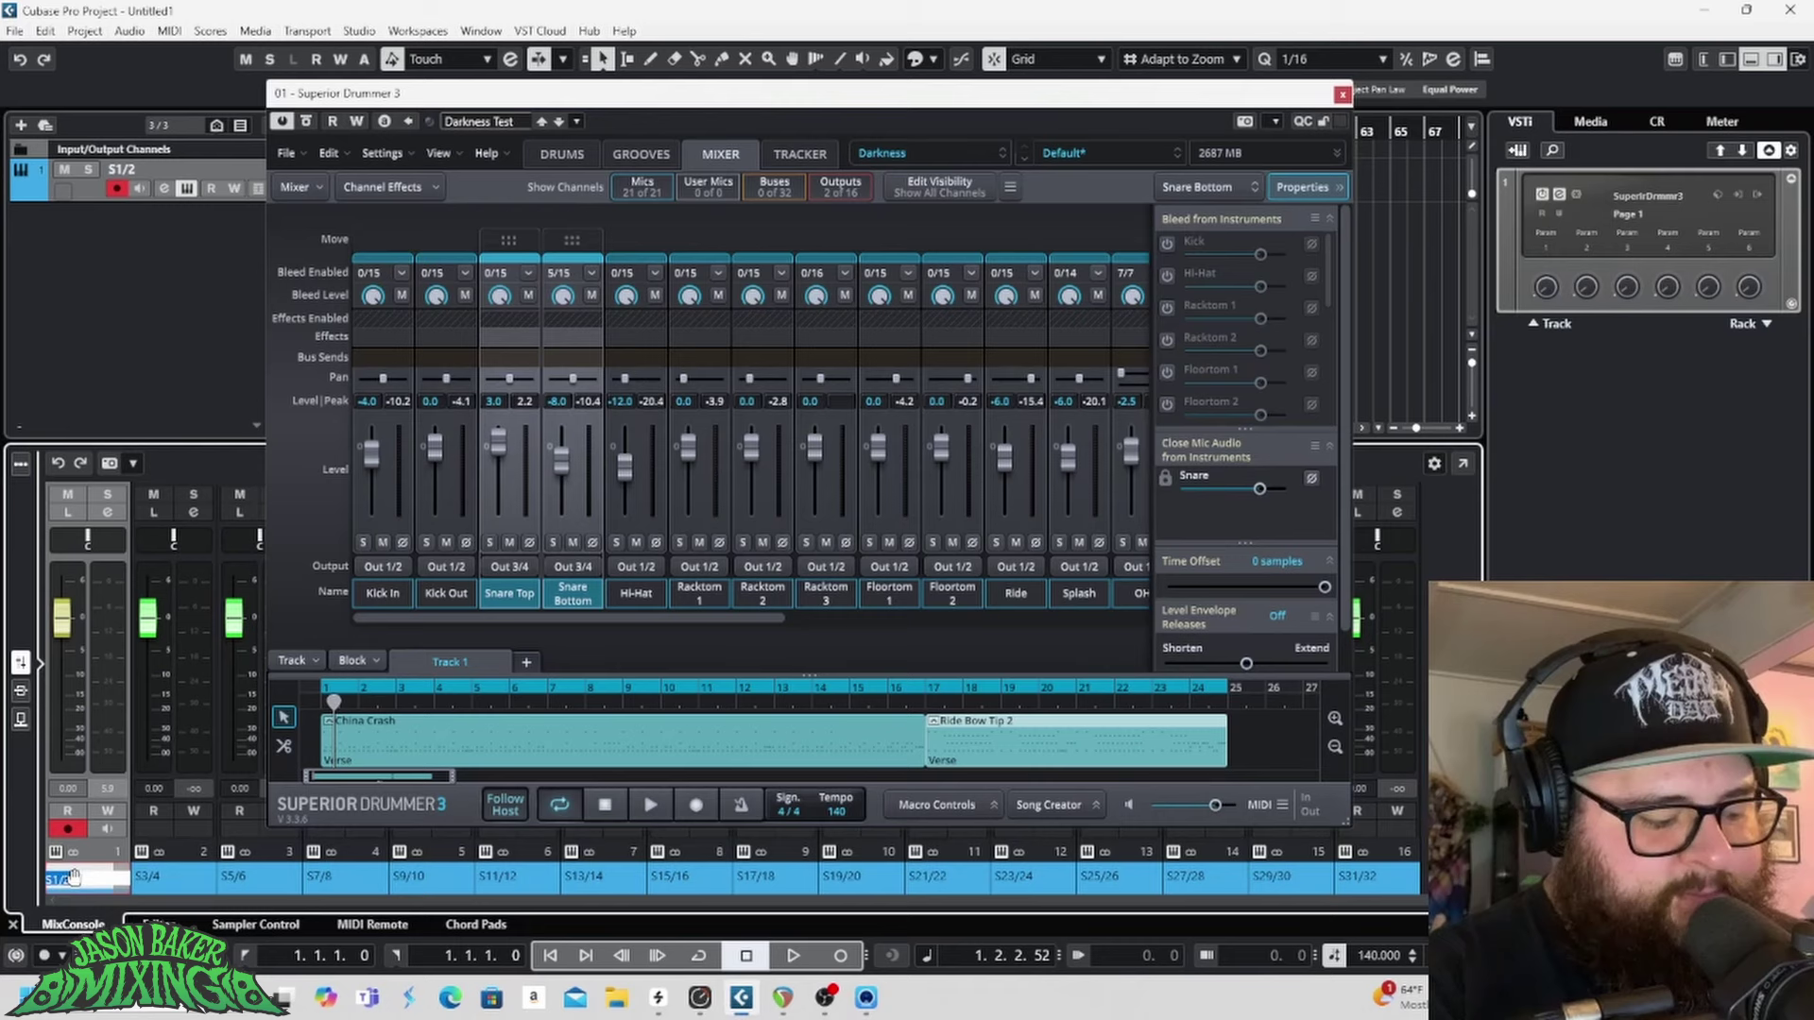
pyautogui.write('Kick')
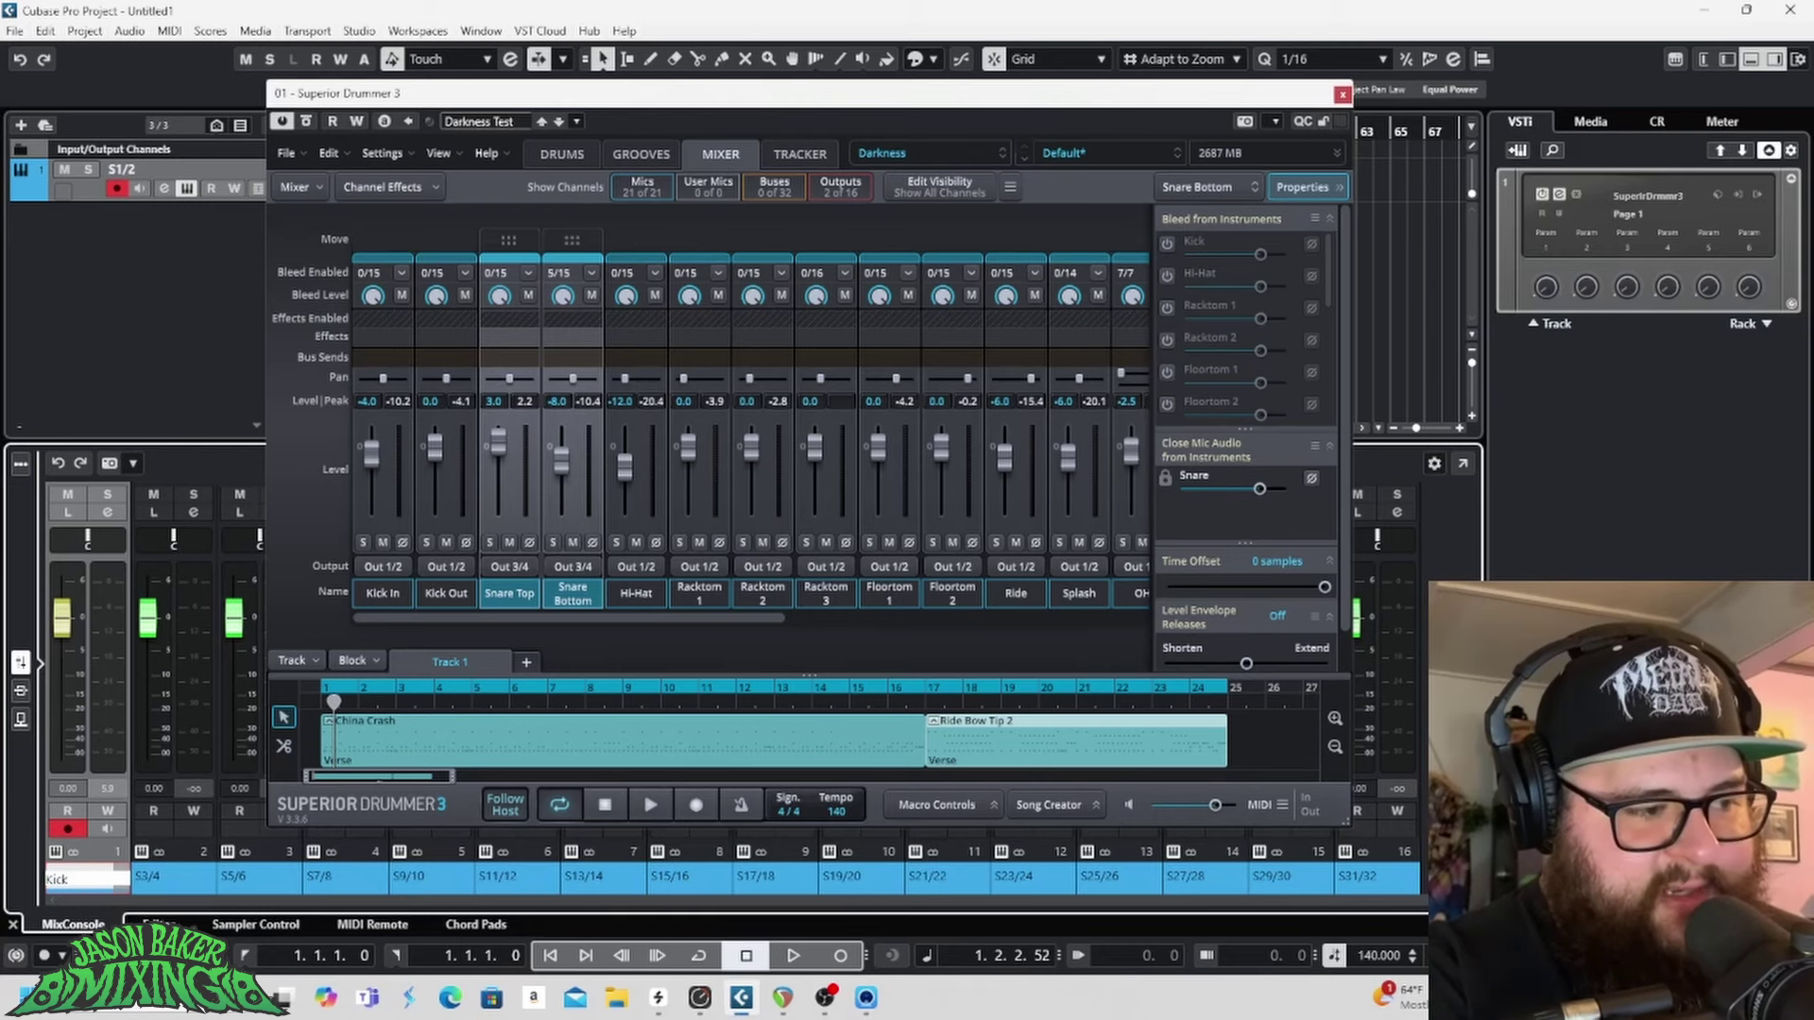
pyautogui.press('Return')
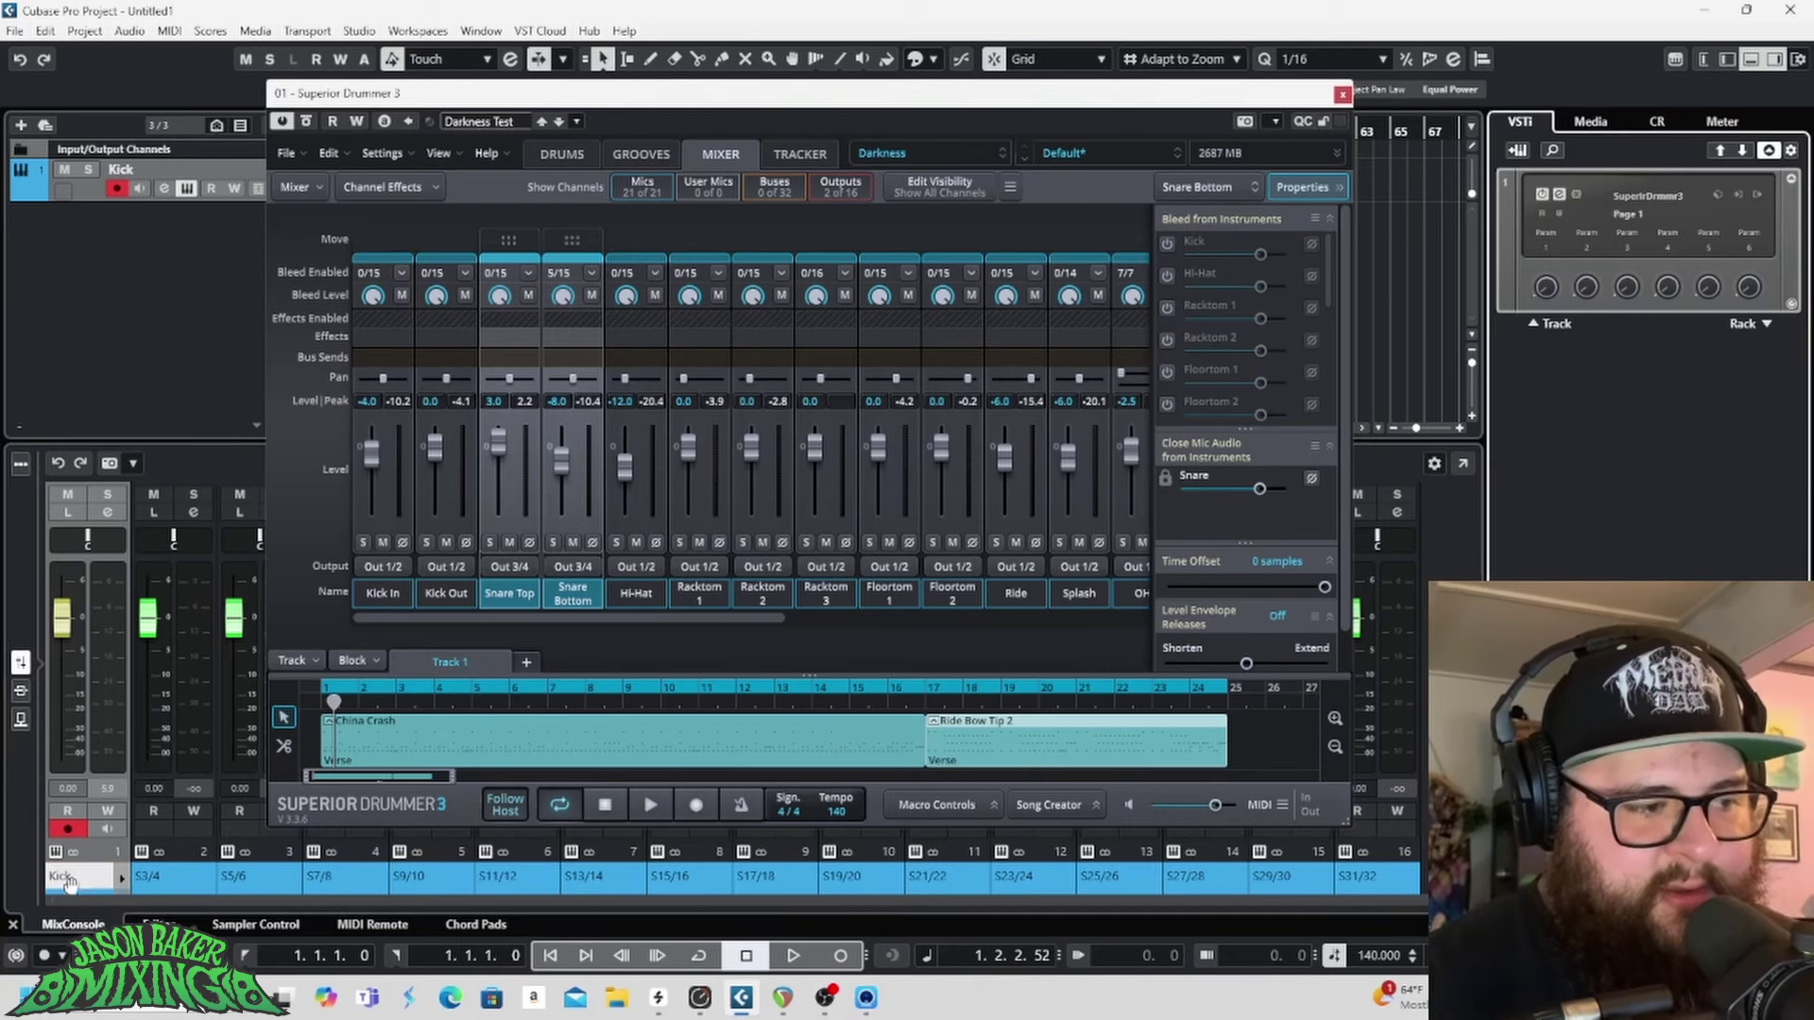
pyautogui.doubleClick(166, 877)
pyautogui.write('Snare')
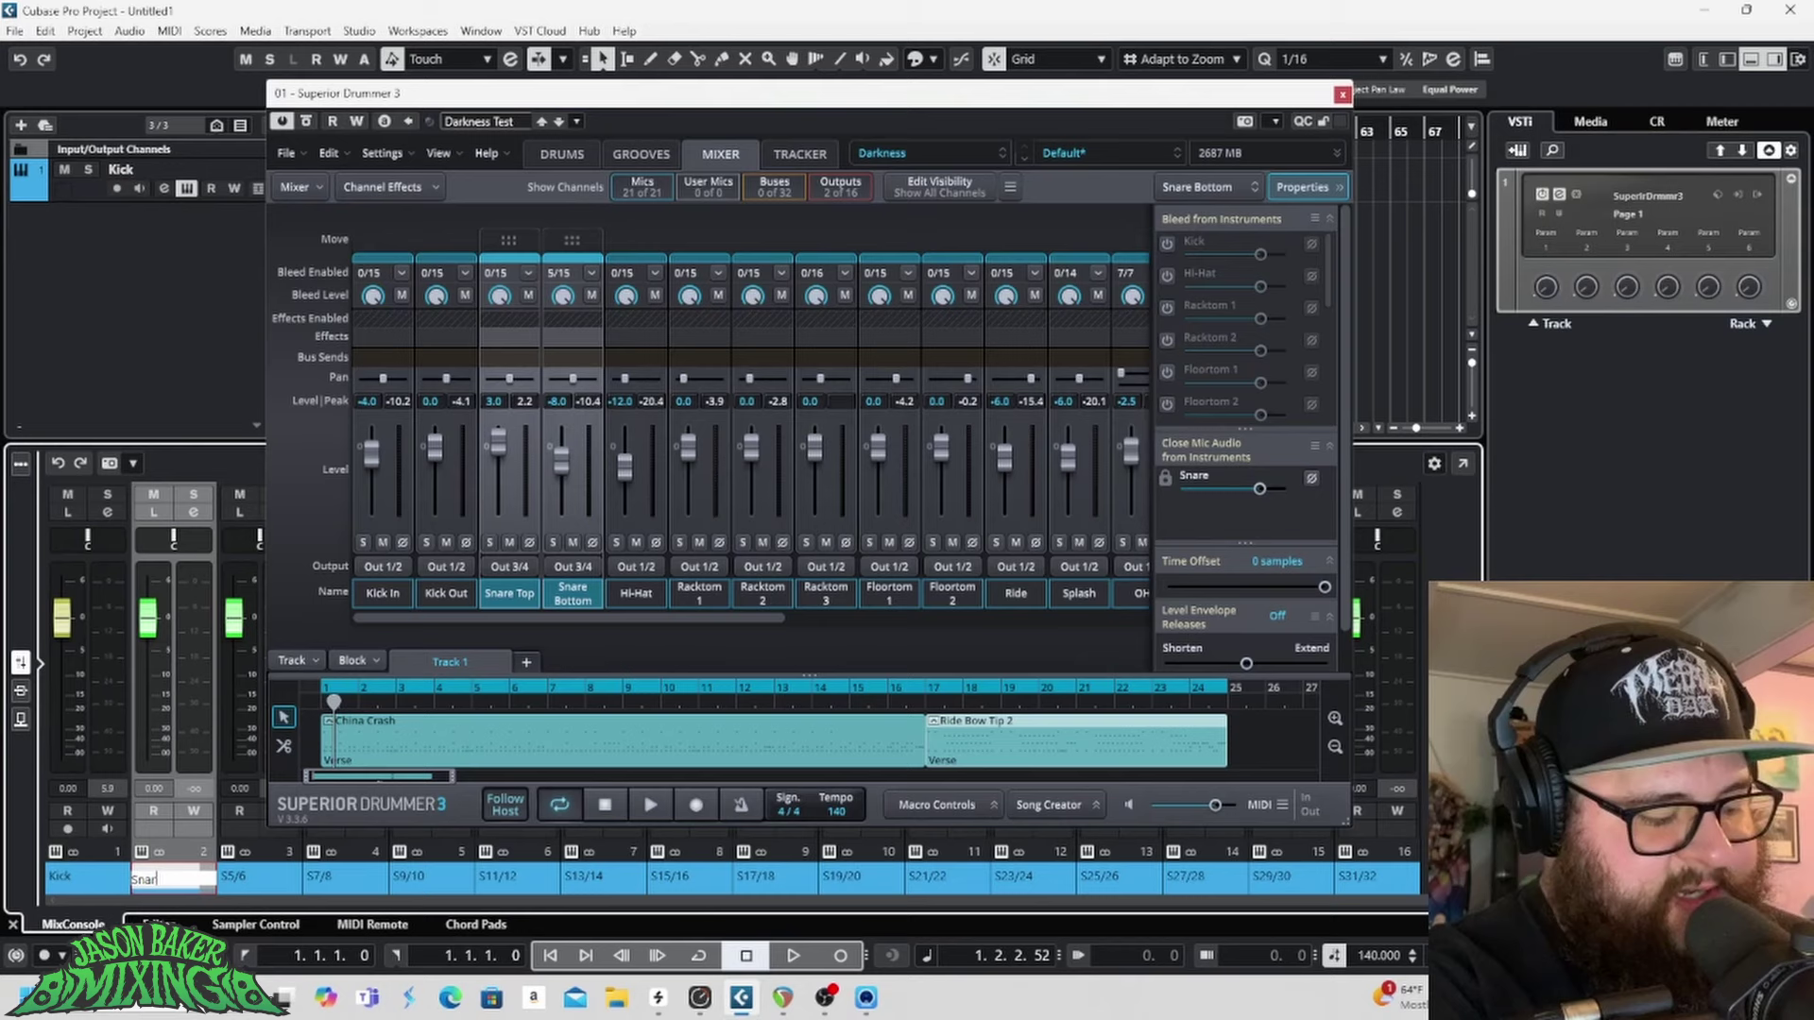
pyautogui.click(250, 744)
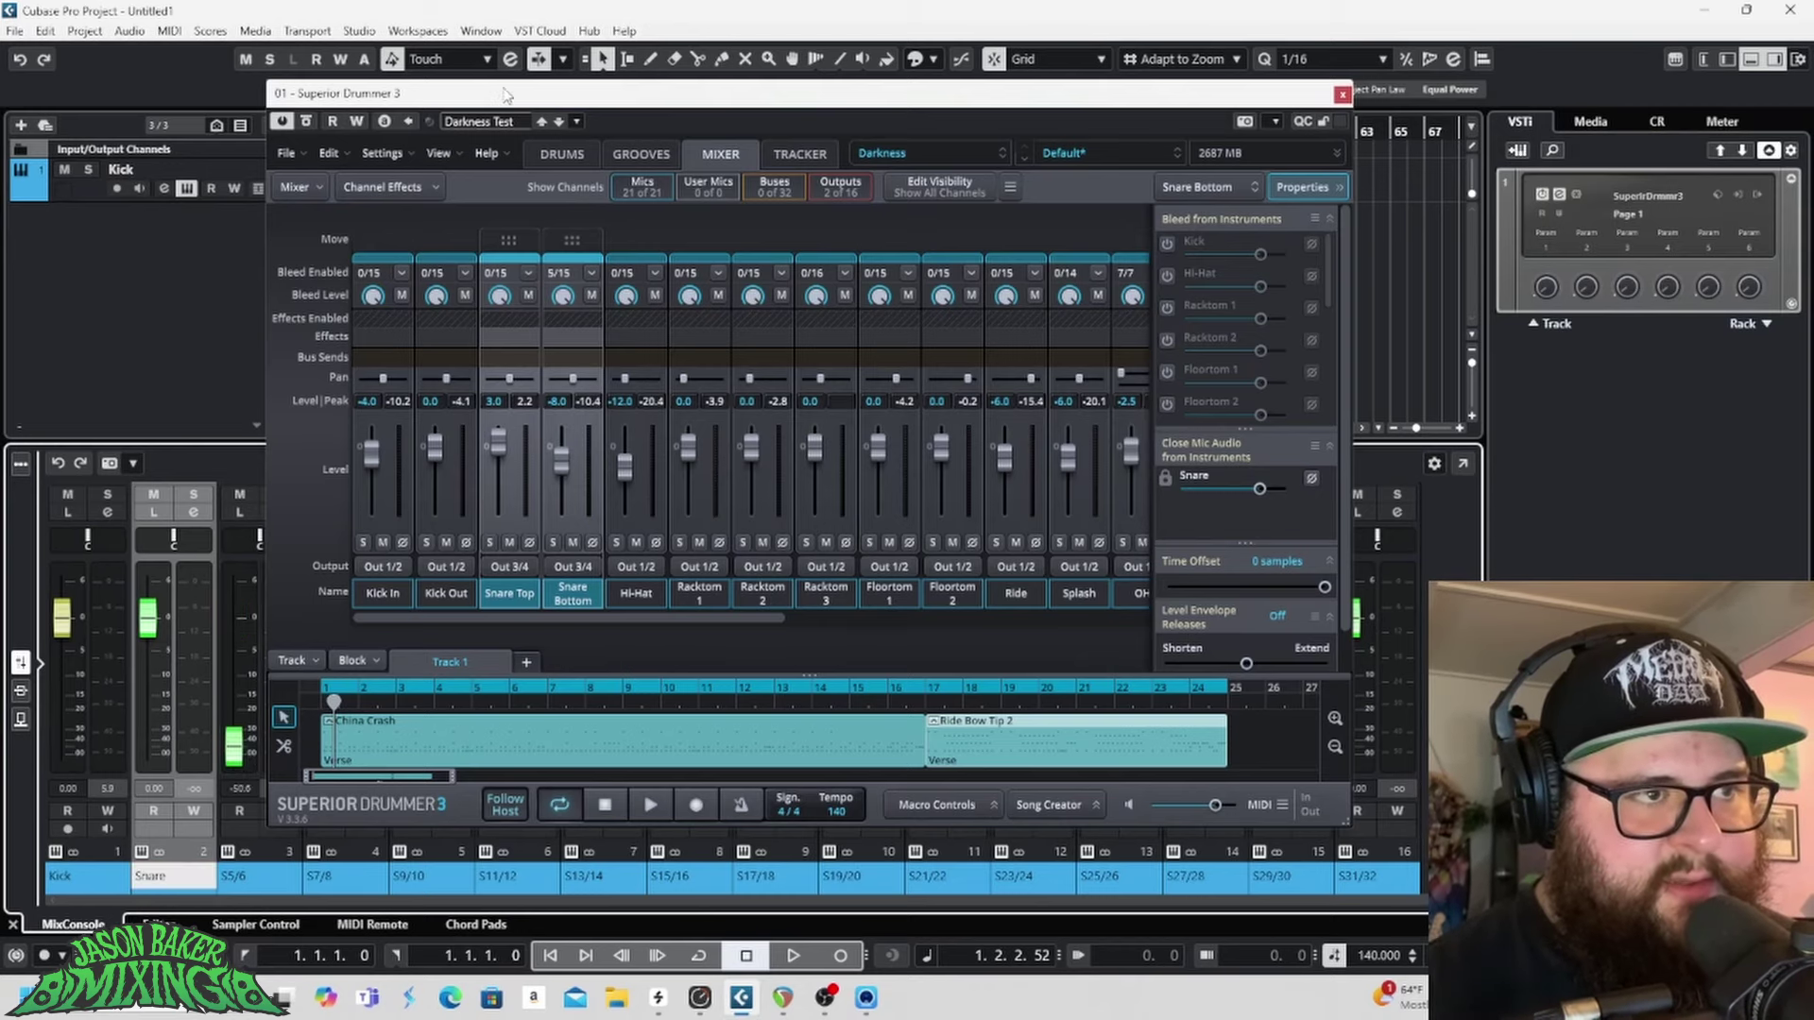
# Step: Reset the third mixer channel's level to 0 dB
pyautogui.moveTo(511, 92); pyautogui.dragTo(706, 88)
pyautogui.click(239, 788)
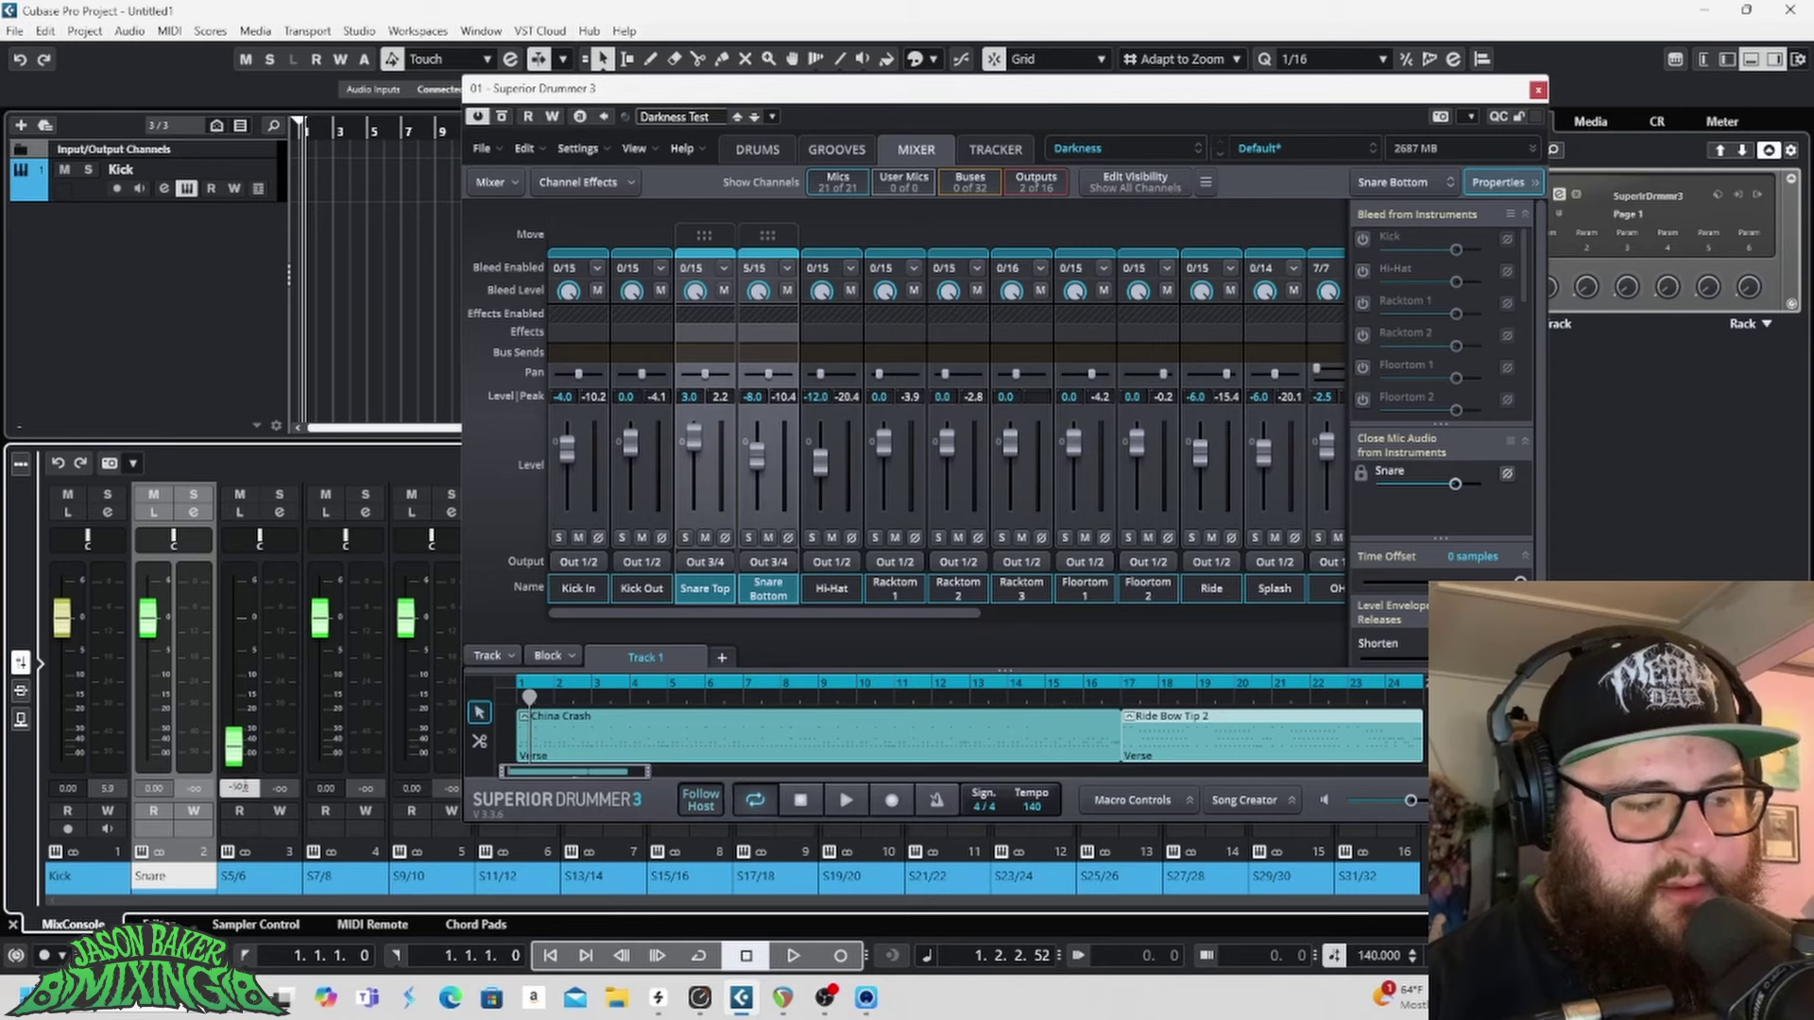
pyautogui.write('0')
pyautogui.press('Return')
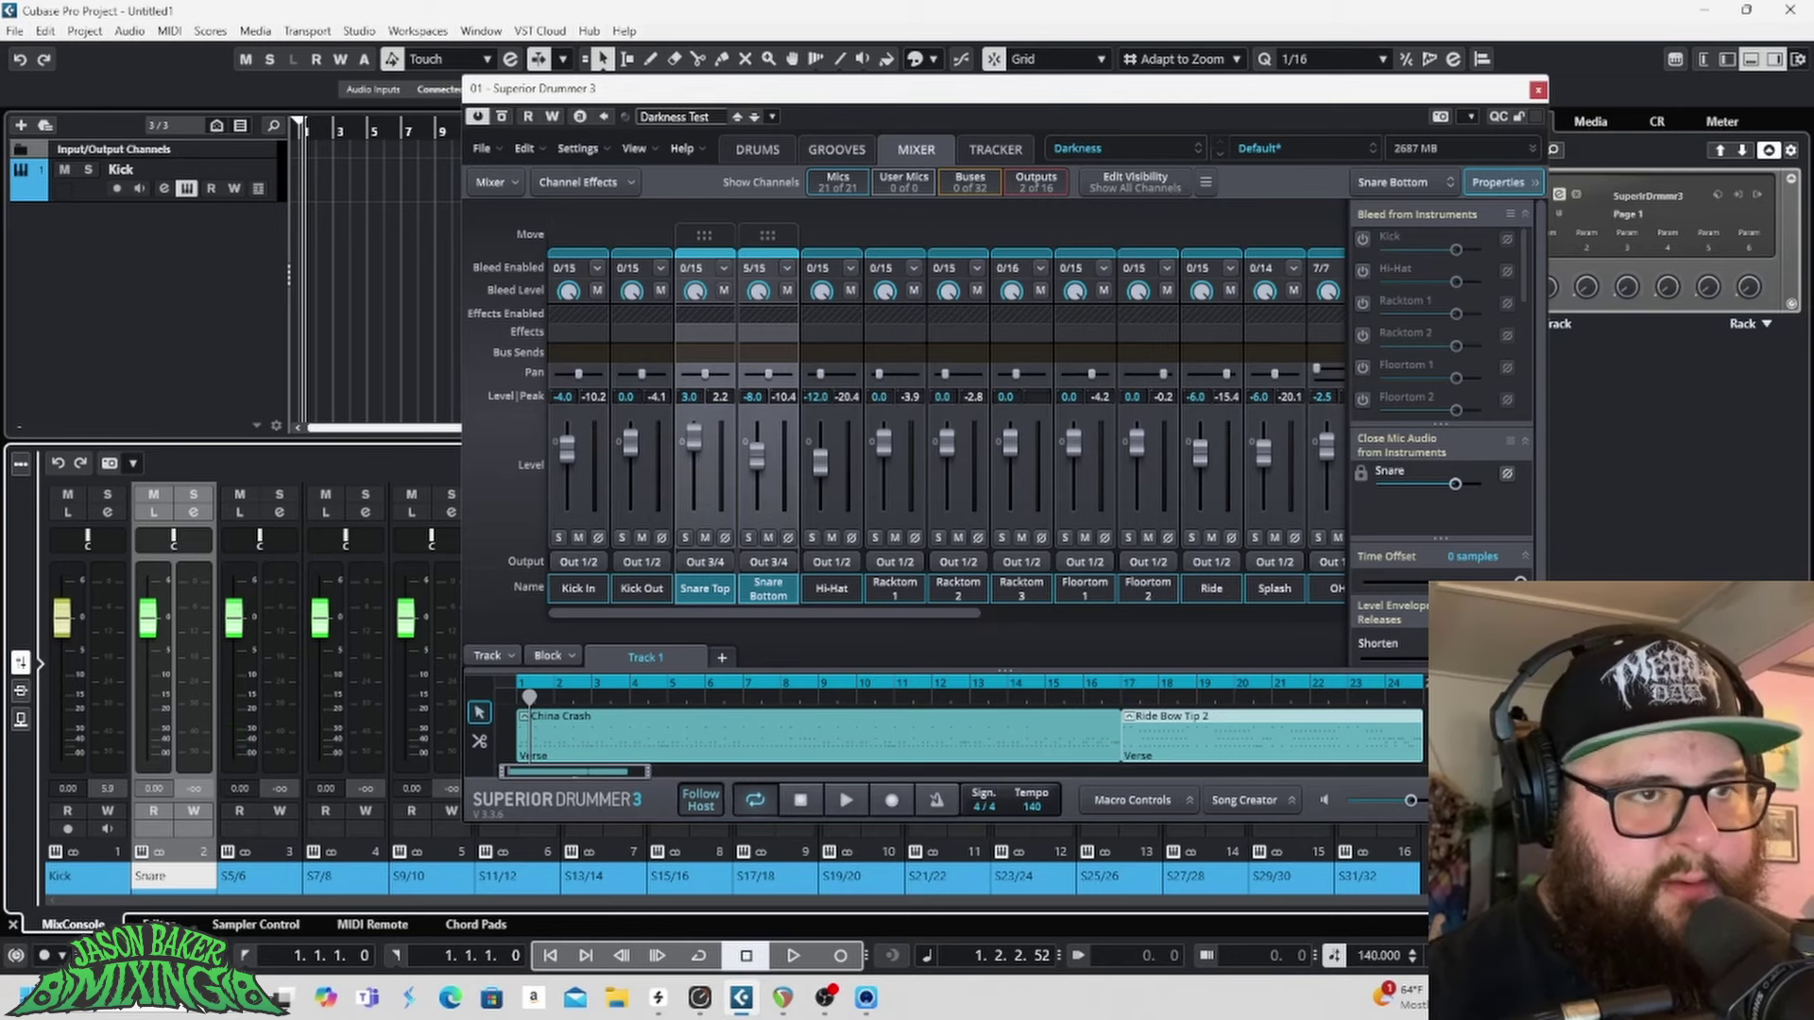
# Step: Pull Racktom 3's fader to Off and mute it in Superior Drummer's mixer
pyautogui.click(760, 151)
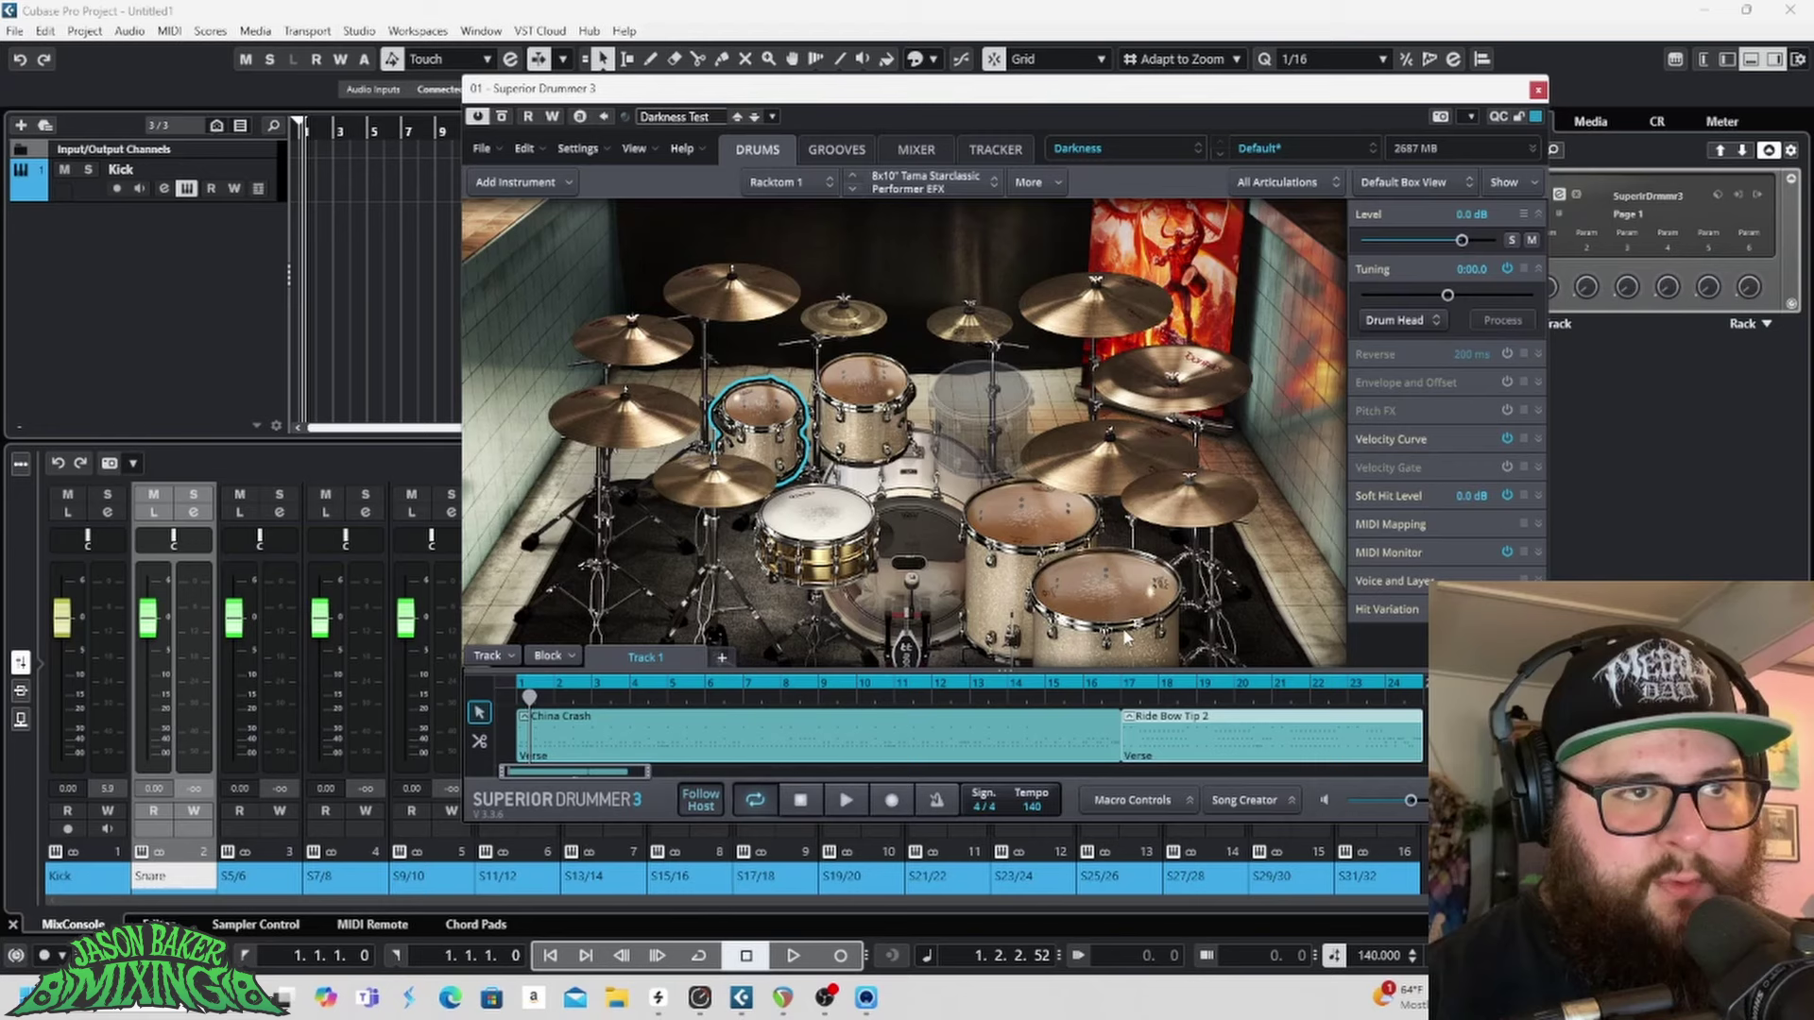
pyautogui.click(914, 153)
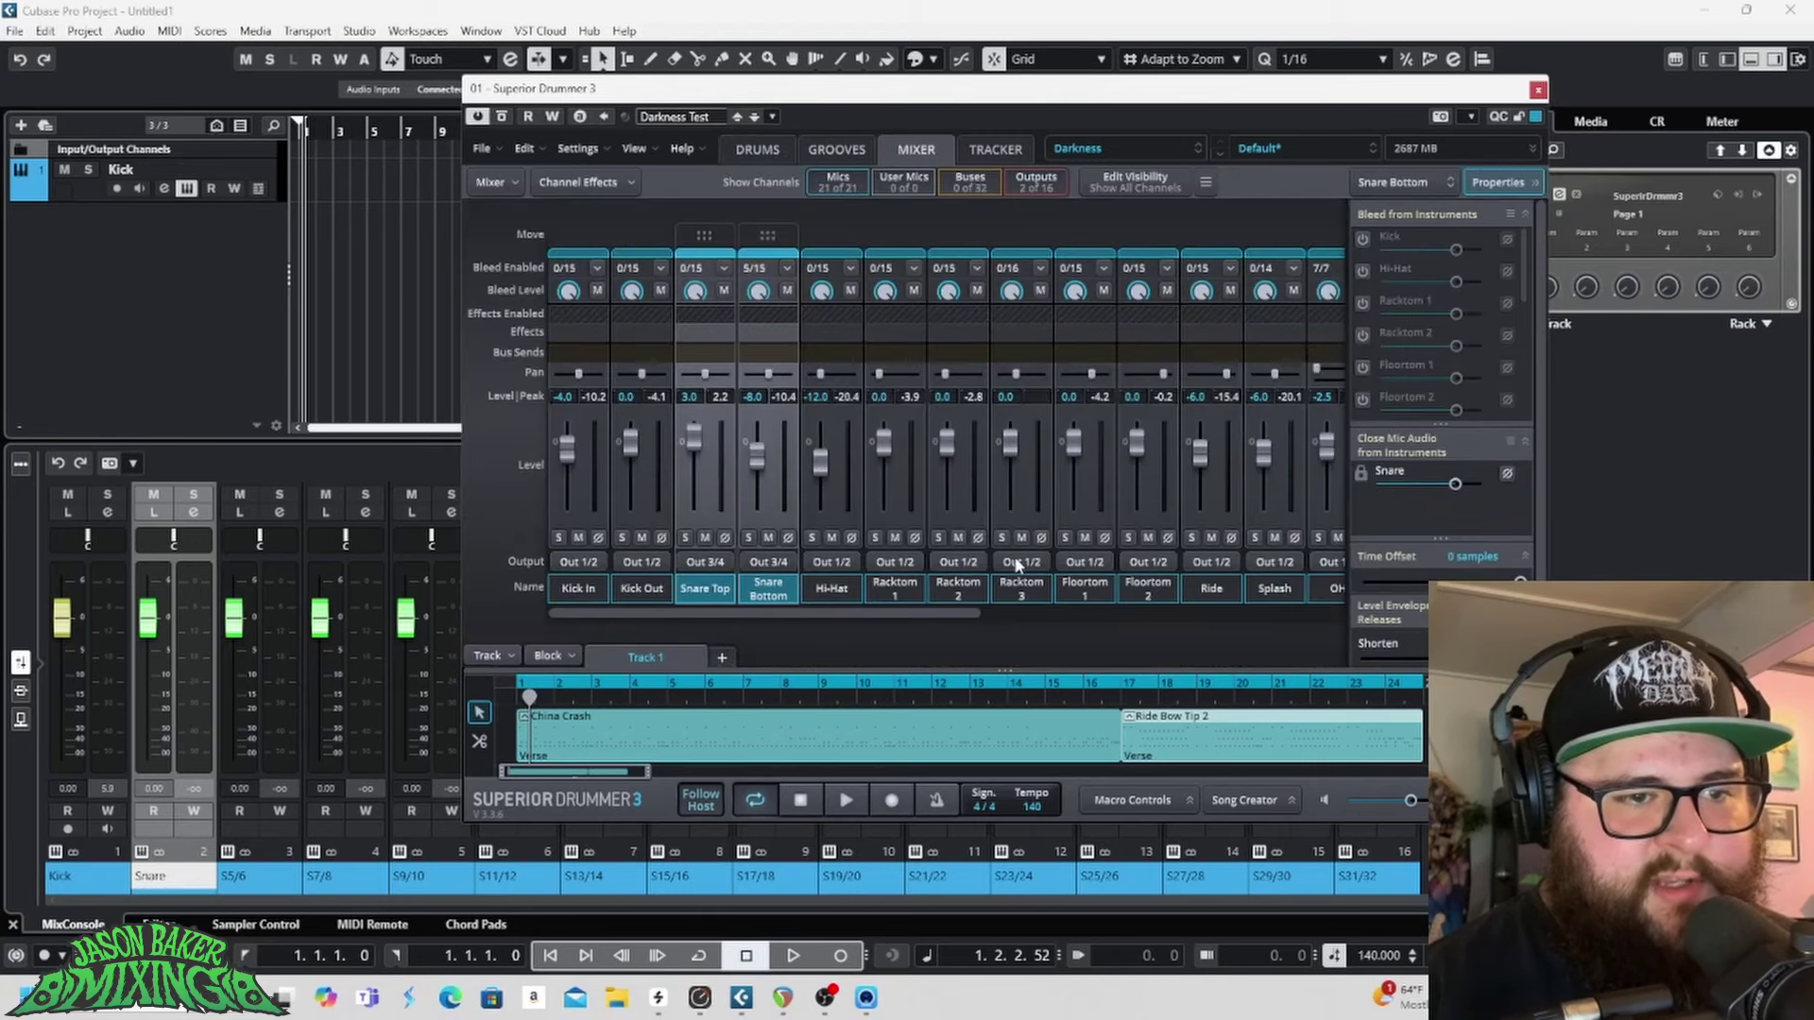
pyautogui.moveTo(1011, 437); pyautogui.dragTo(1010, 506)
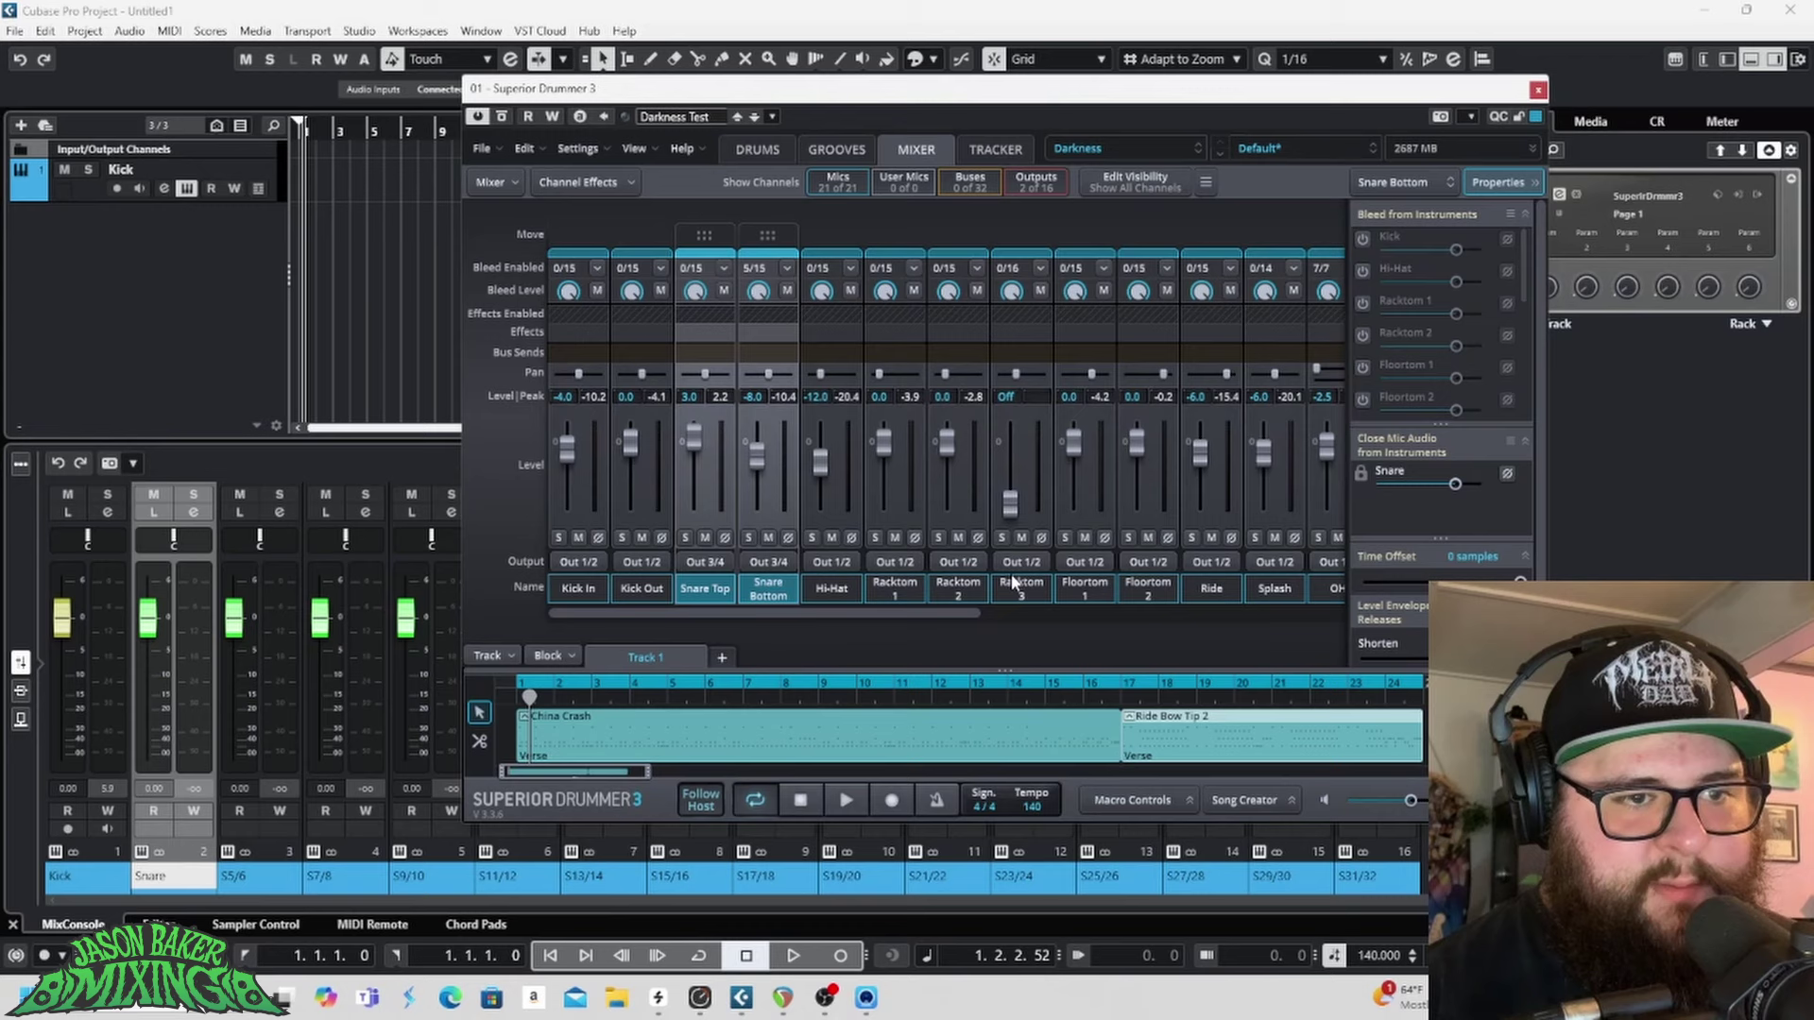
pyautogui.click(1021, 538)
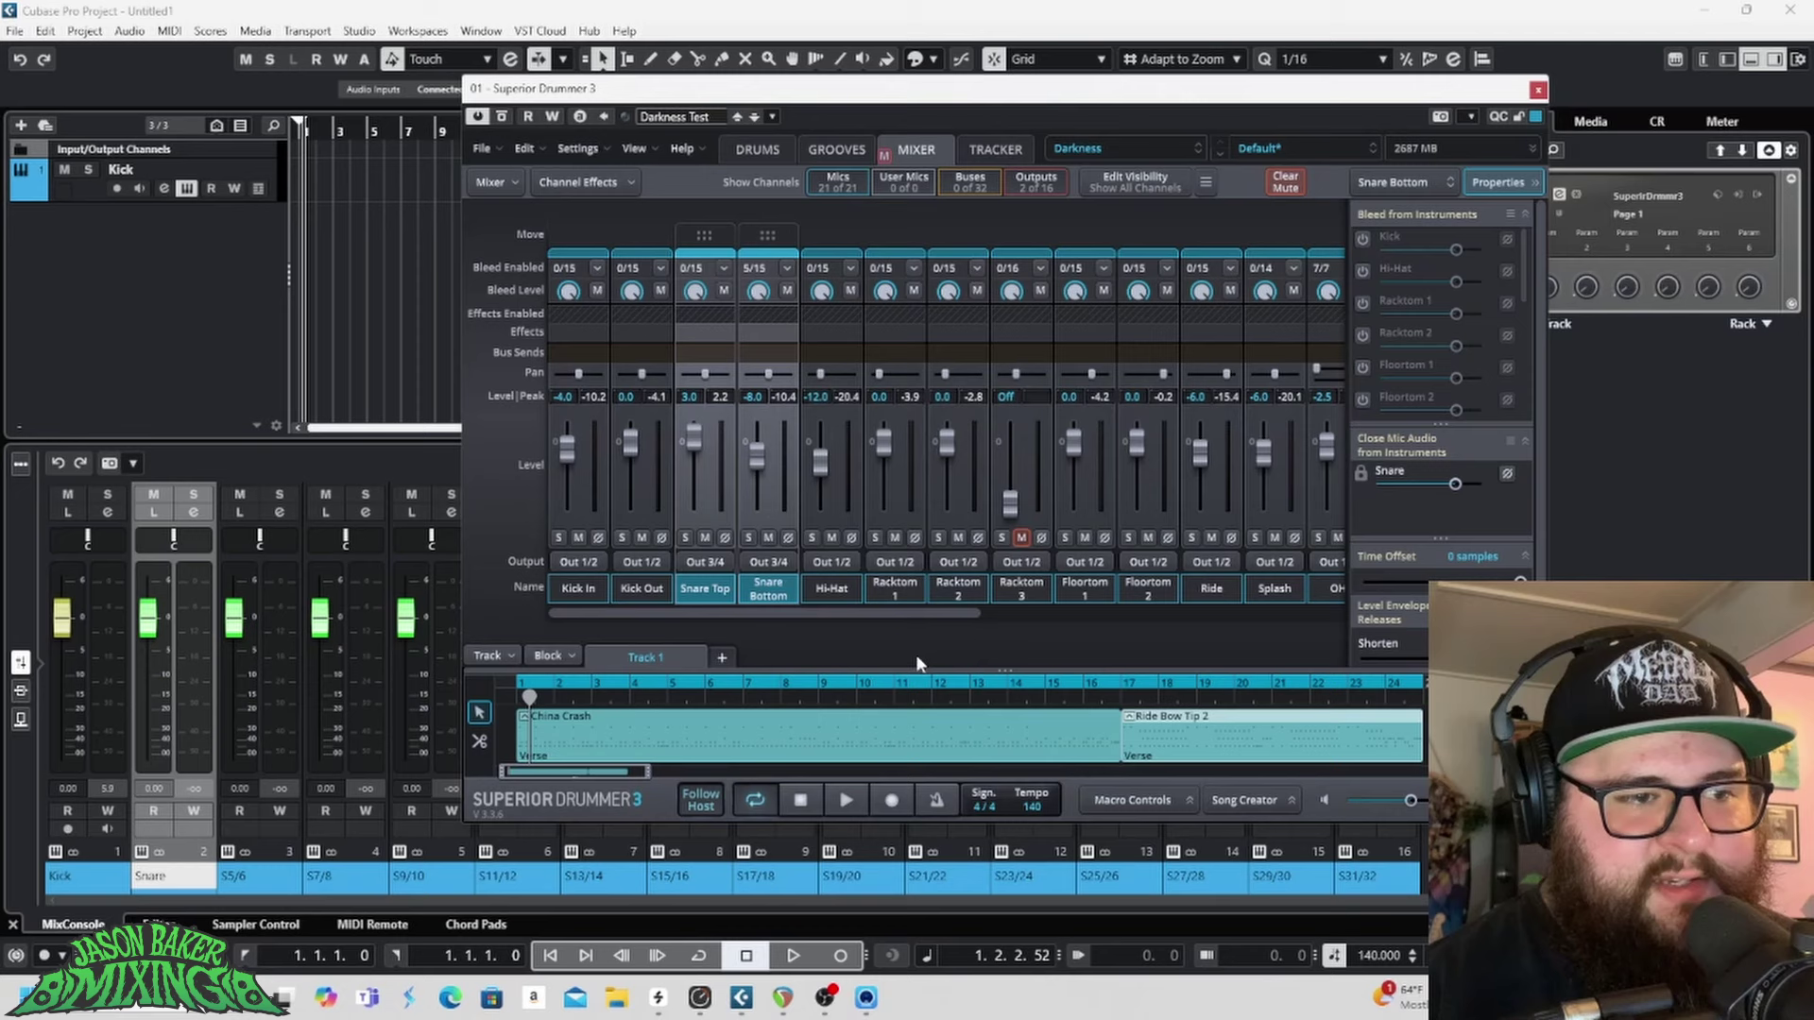
# Step: Route Racktom 1, Racktom 2, Floortom 1, Floortom 2 to Out 5/6, 7/8, 9/10, 11/12
pyautogui.click(905, 567)
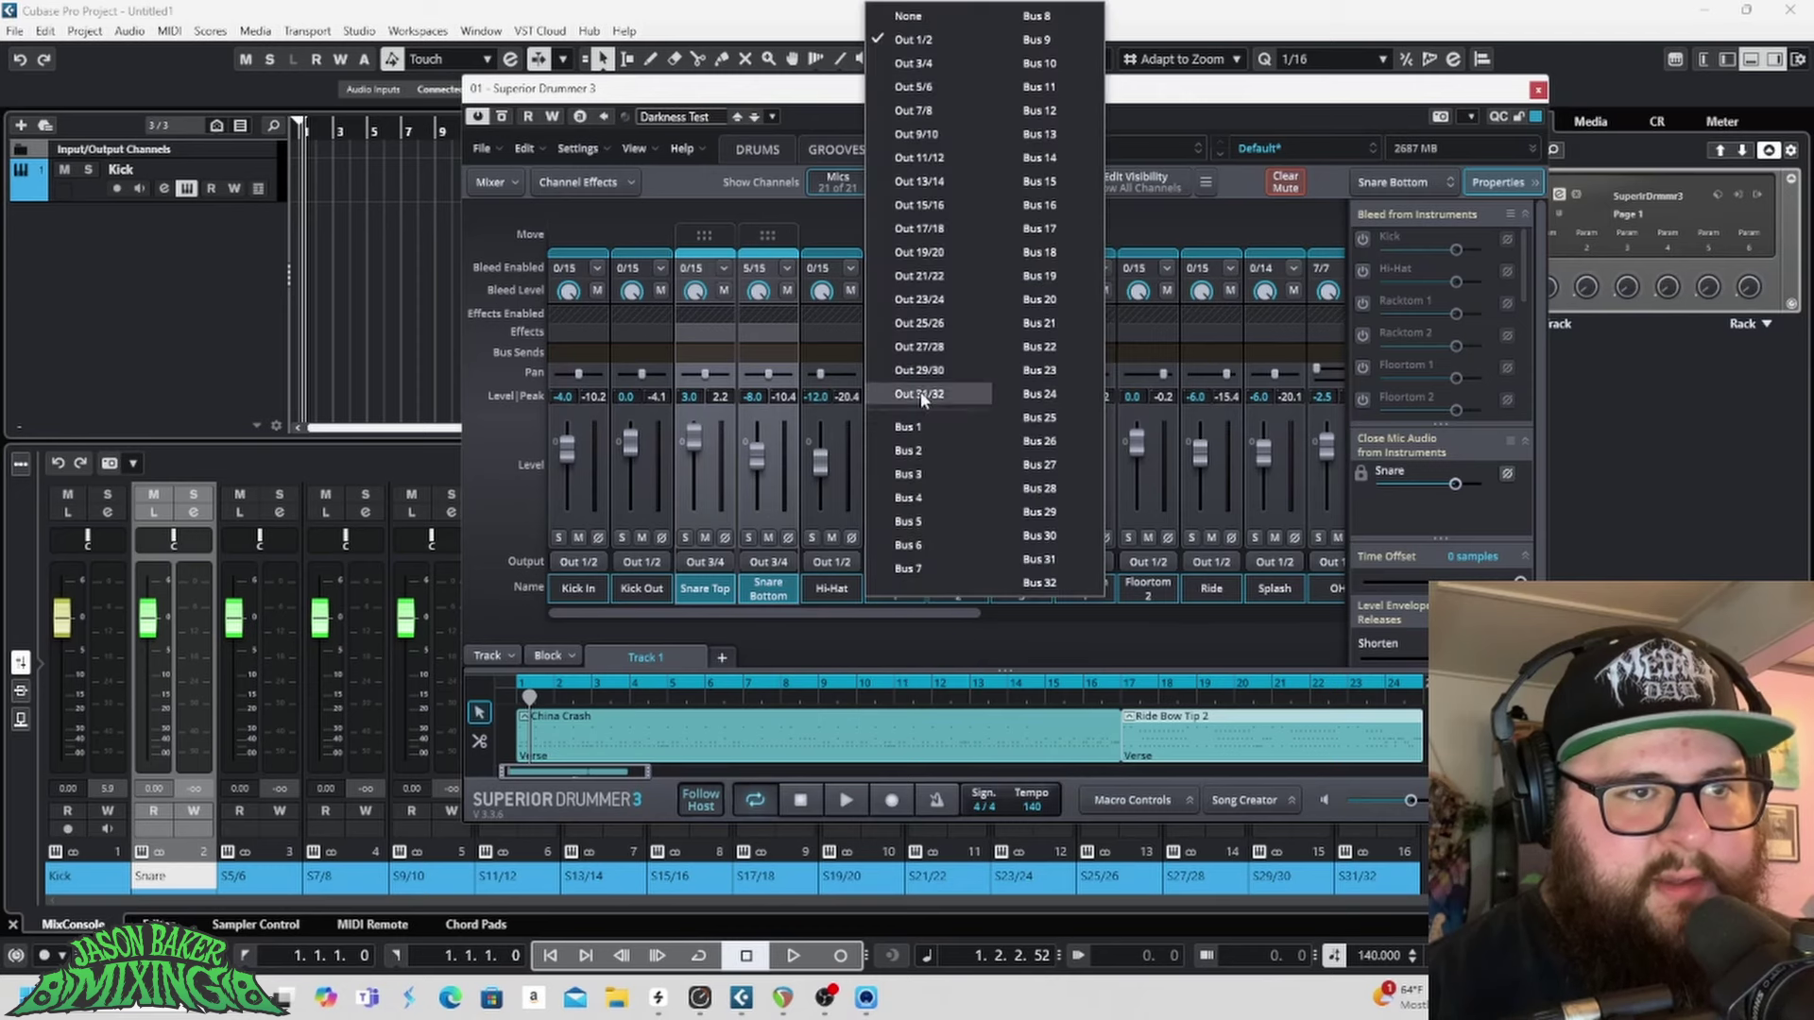
pyautogui.click(955, 108)
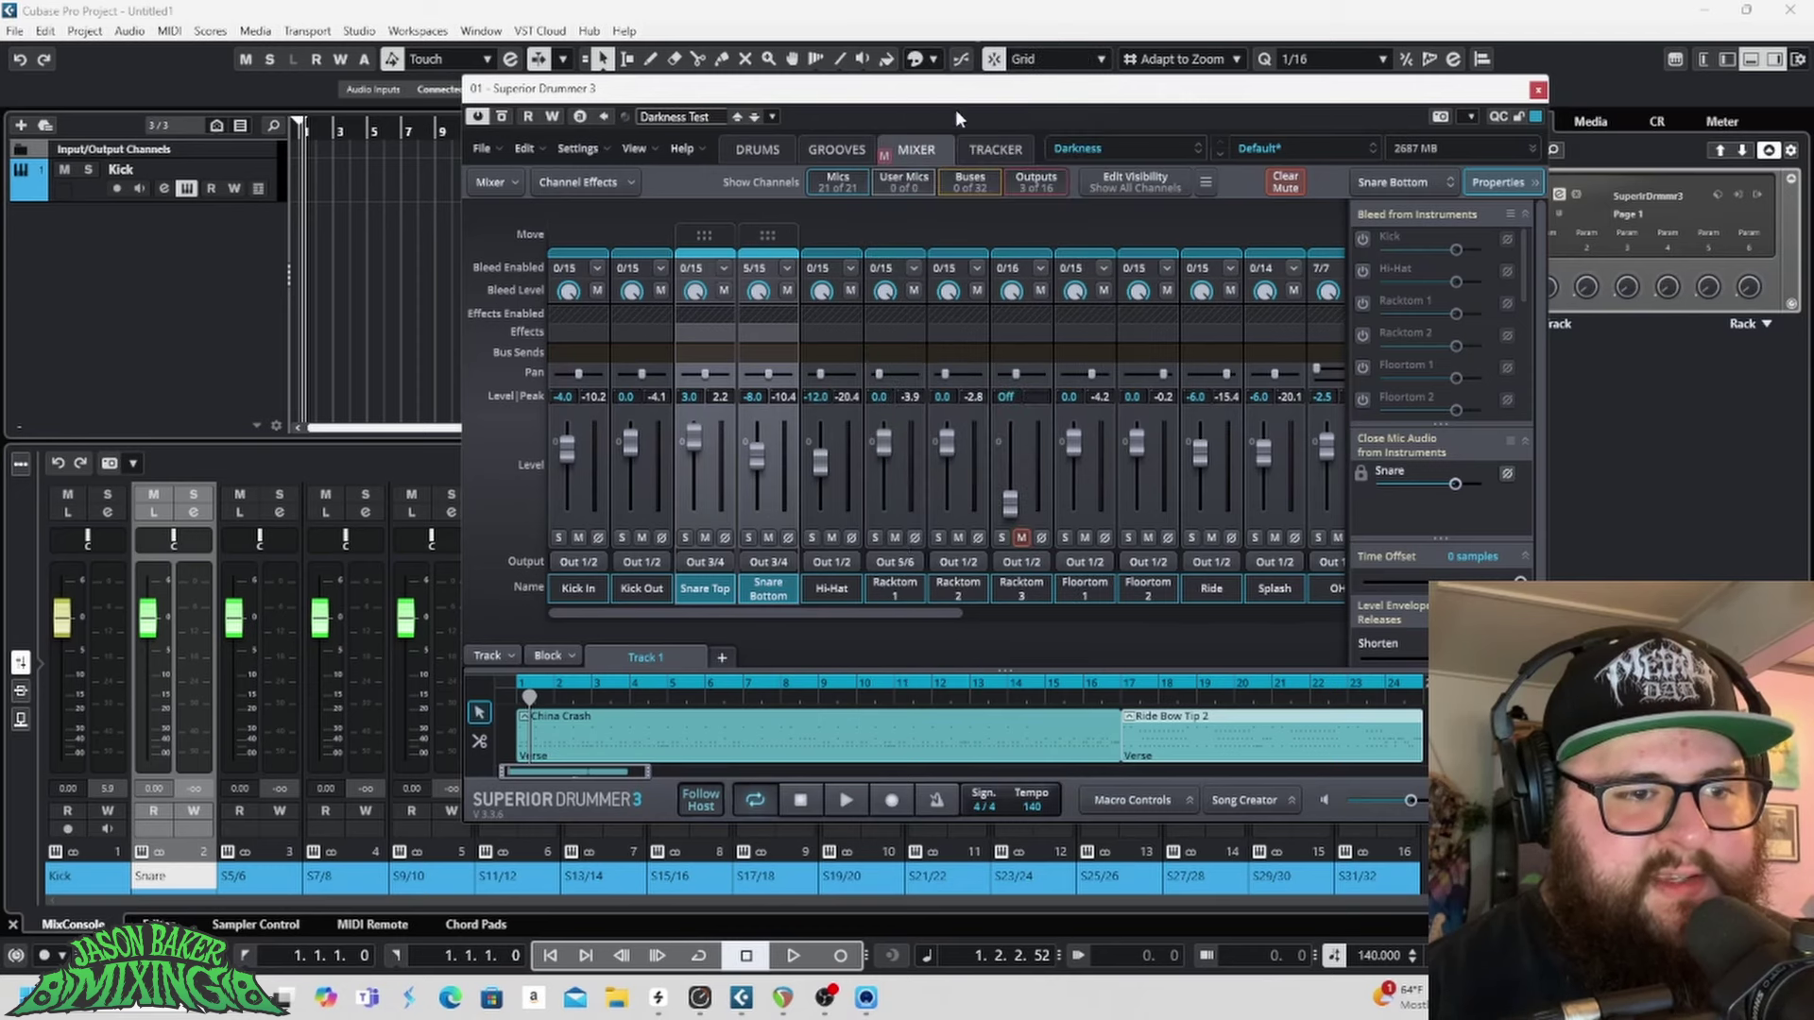
pyautogui.click(943, 565)
pyautogui.click(1011, 117)
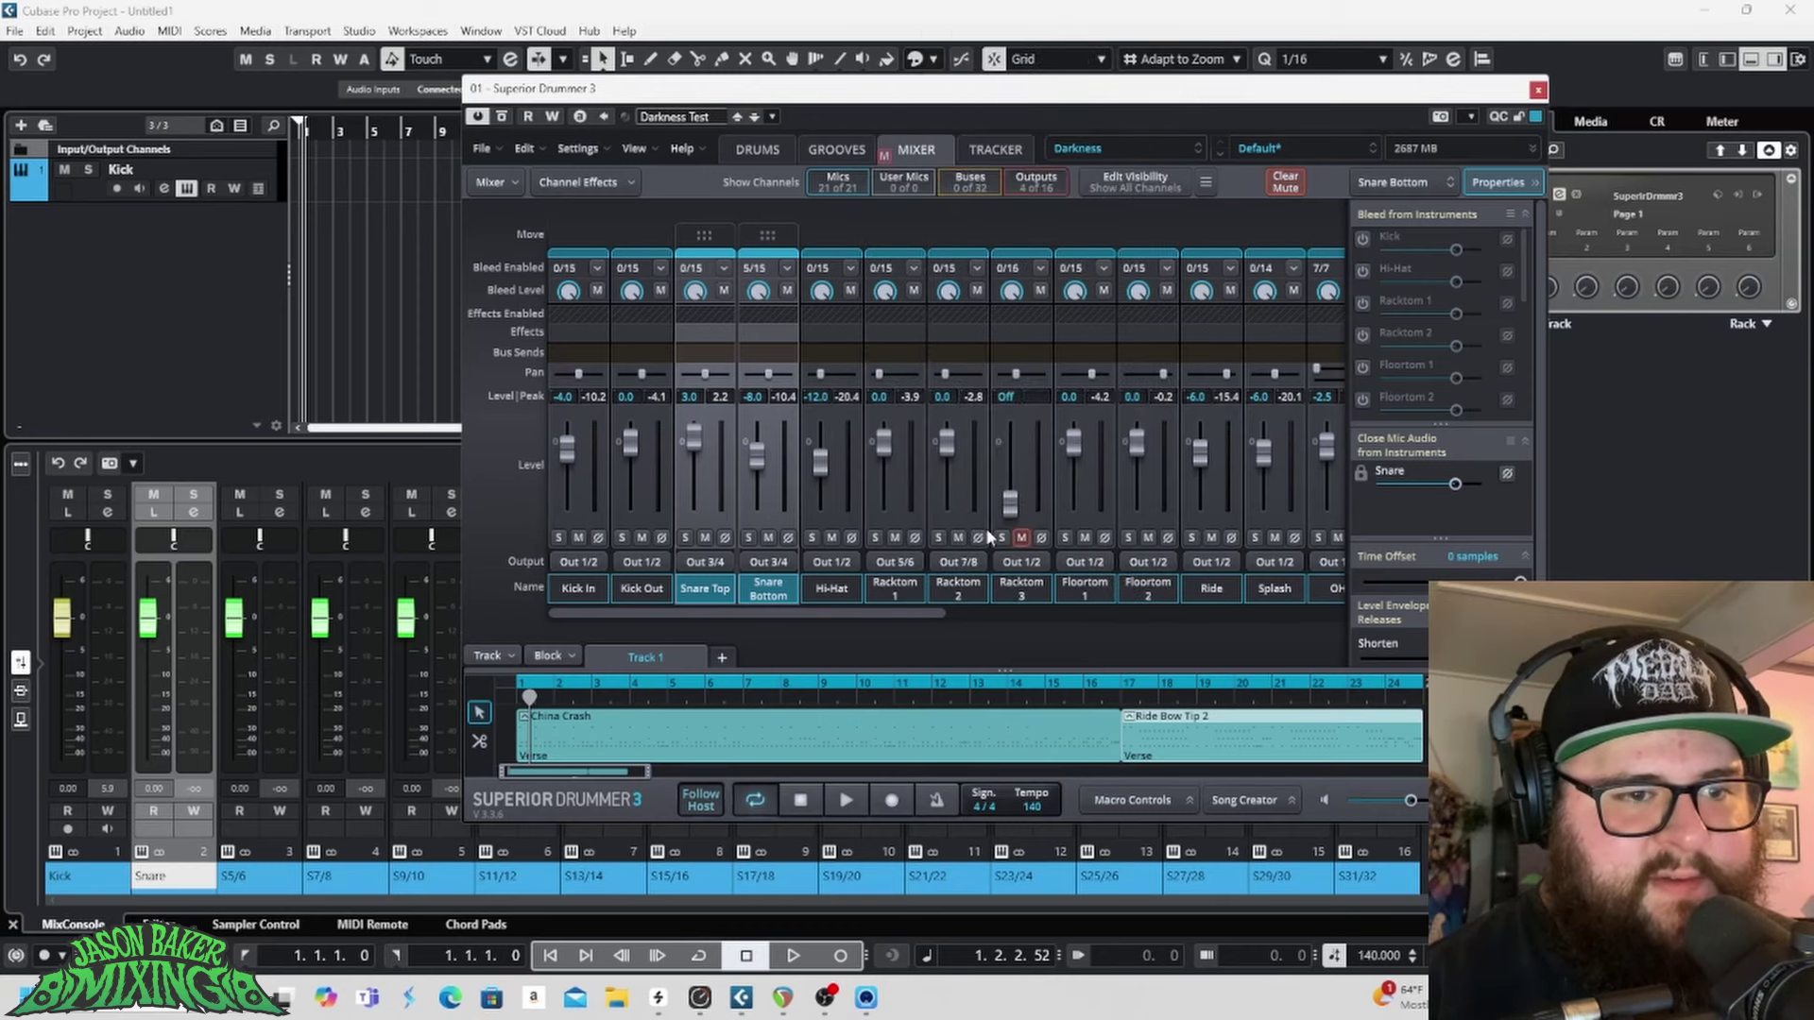
pyautogui.click(1085, 561)
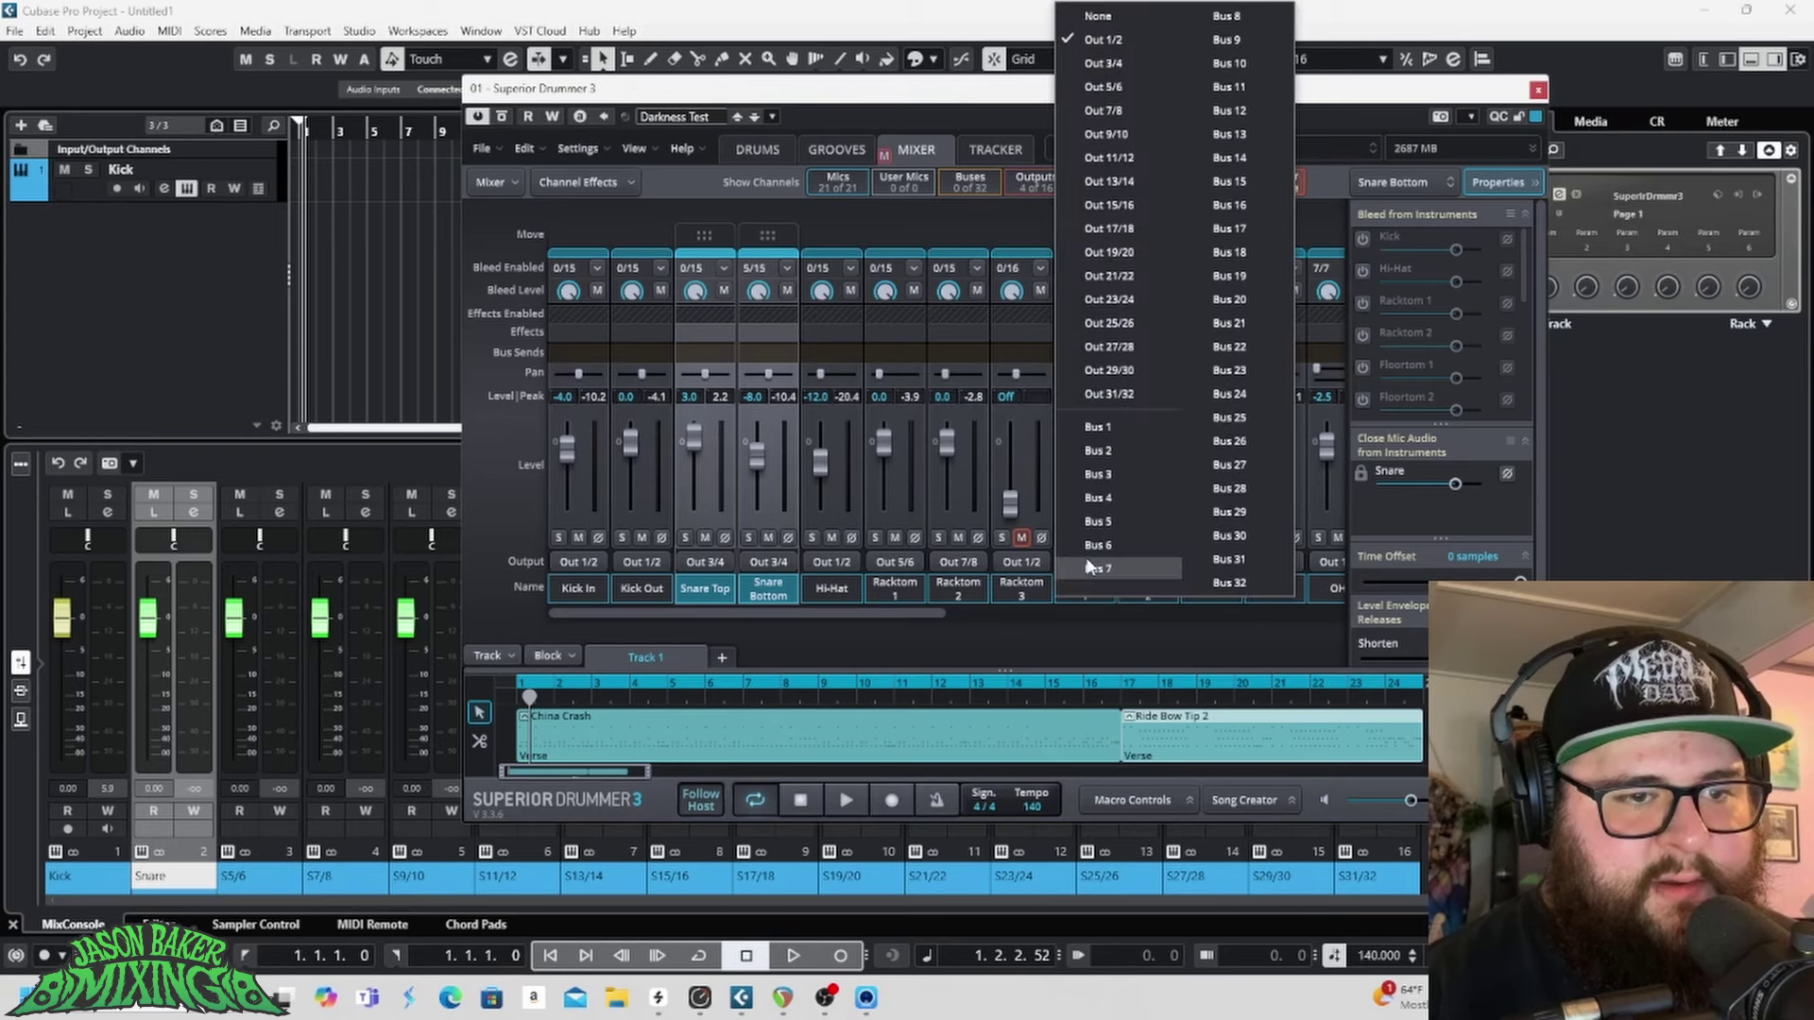
pyautogui.click(1109, 133)
pyautogui.click(1169, 565)
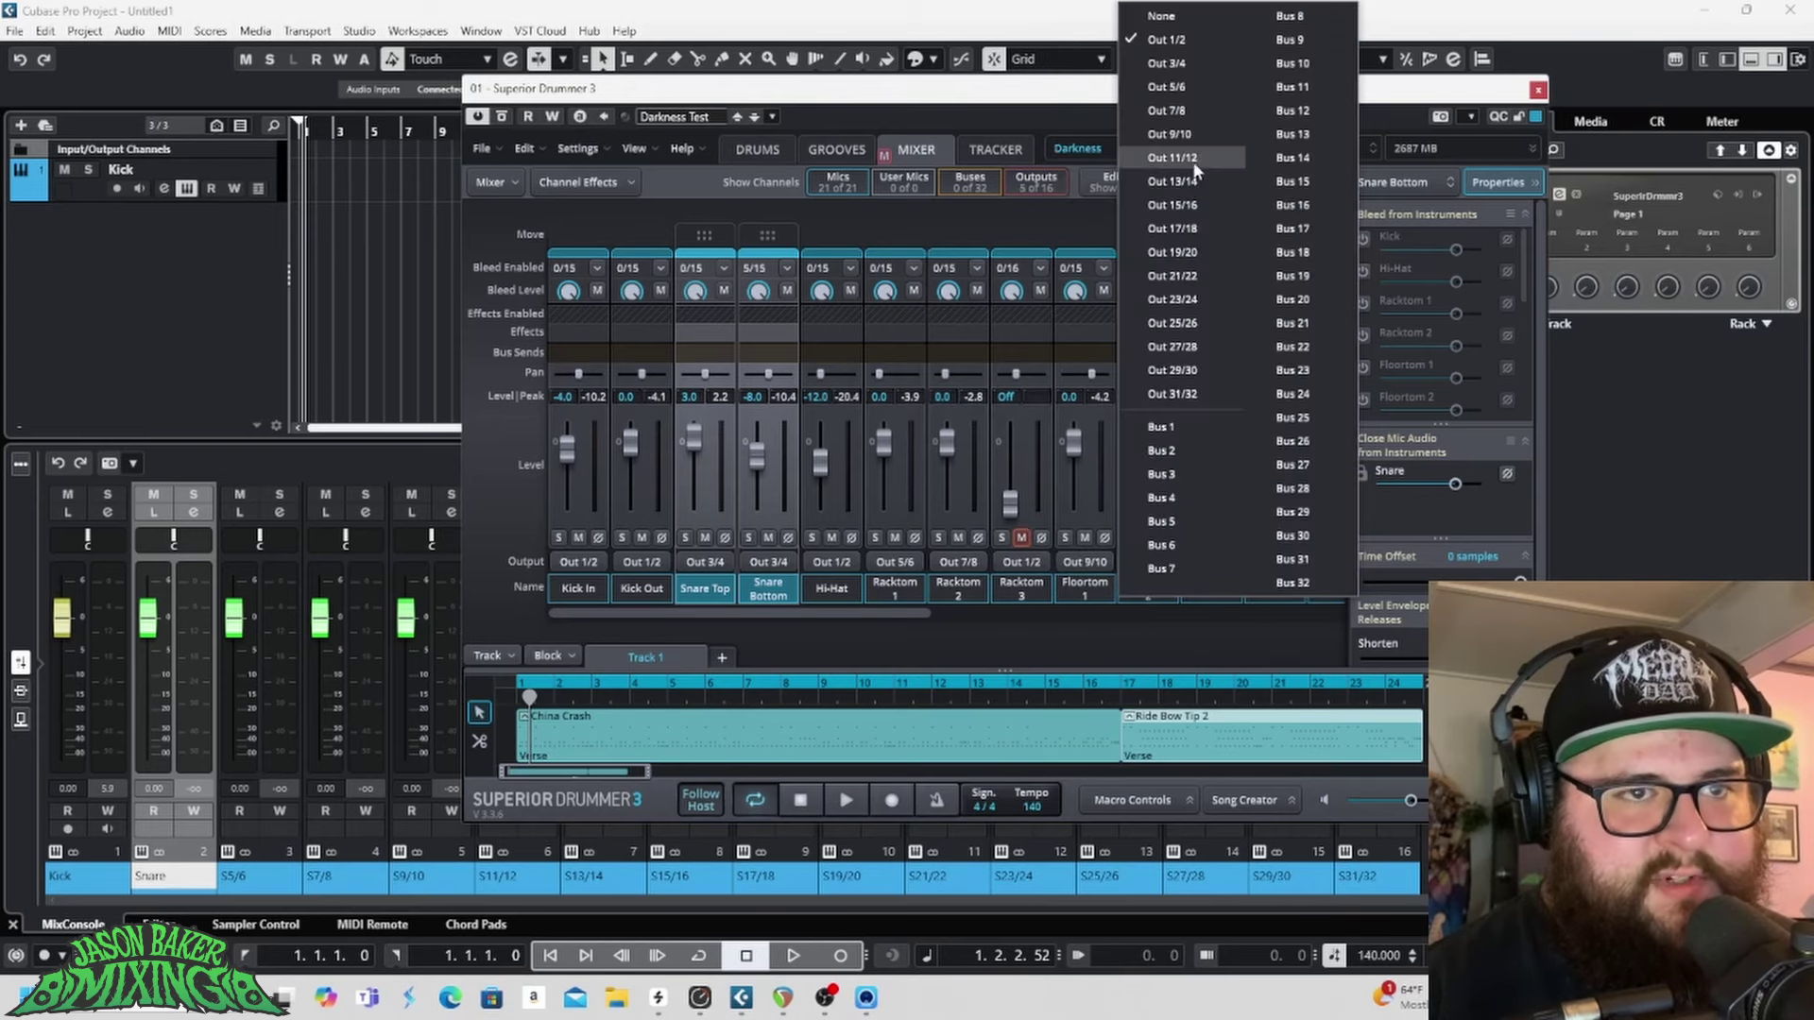
pyautogui.click(1200, 151)
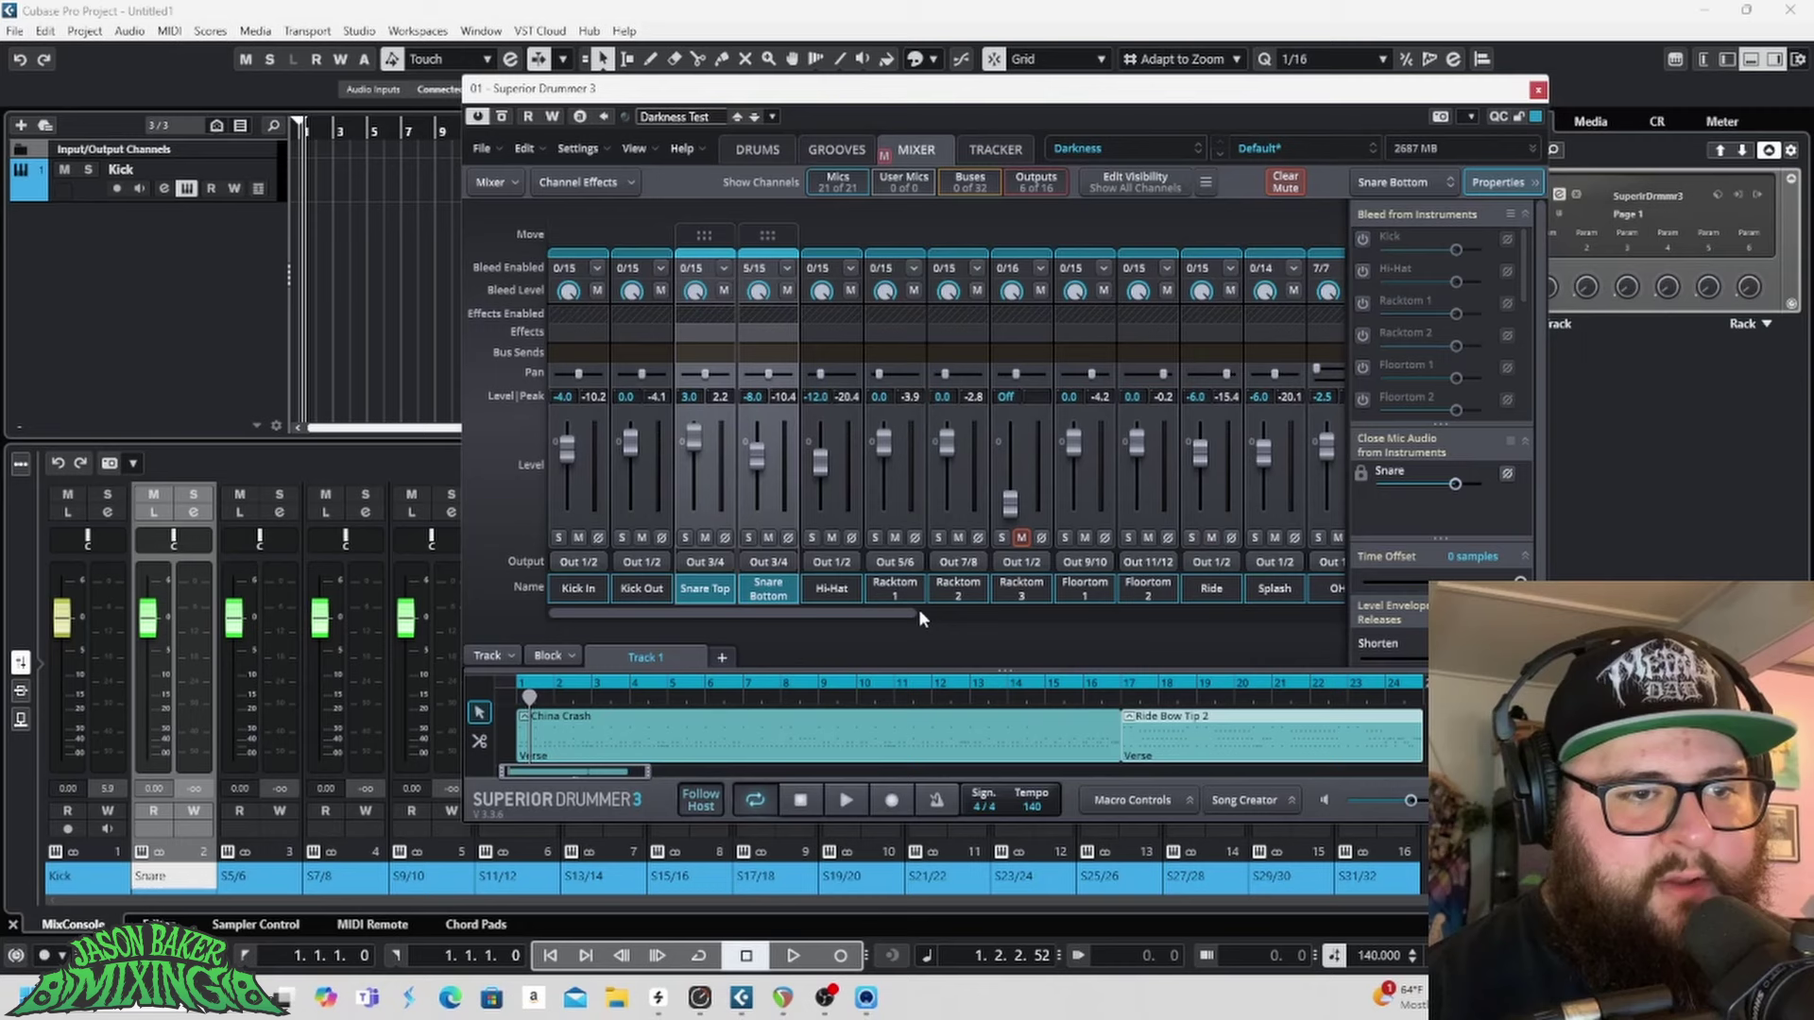
# Step: Name MixConsole channels 3 to 6 T1, T2, T3 and T4 for the tom outputs
pyautogui.doubleClick(255, 879)
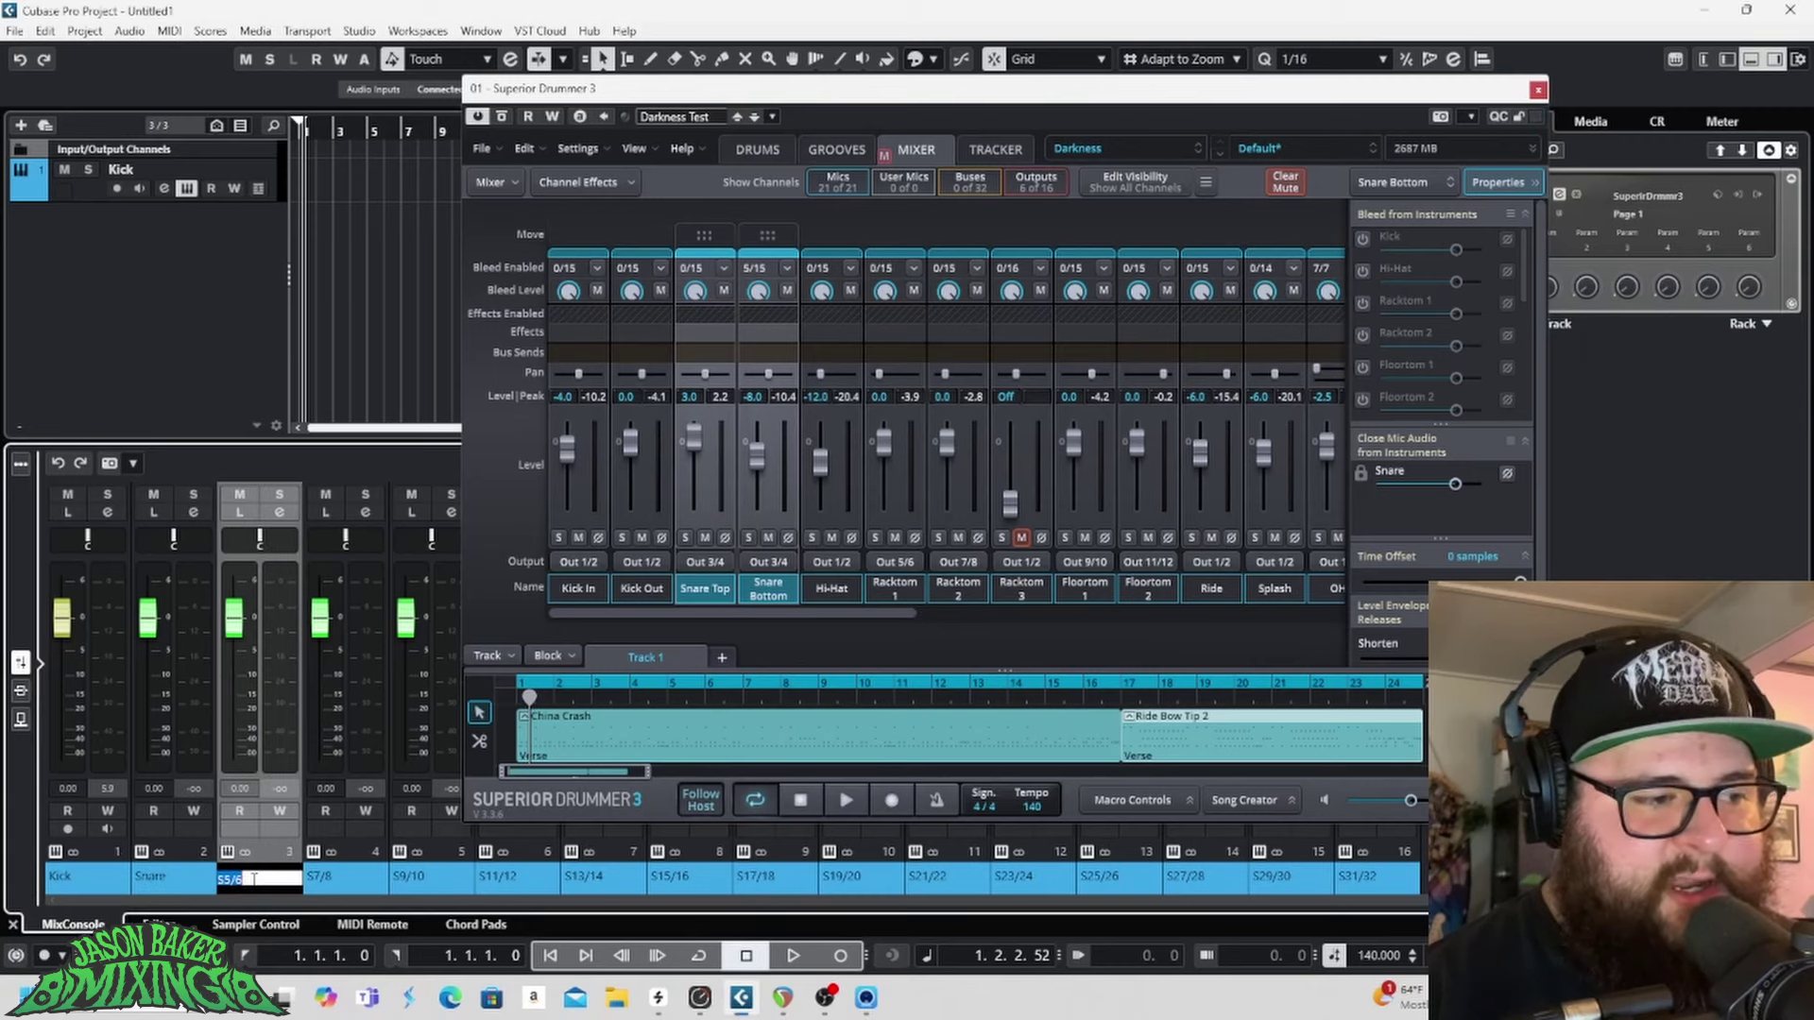
pyautogui.write('T1')
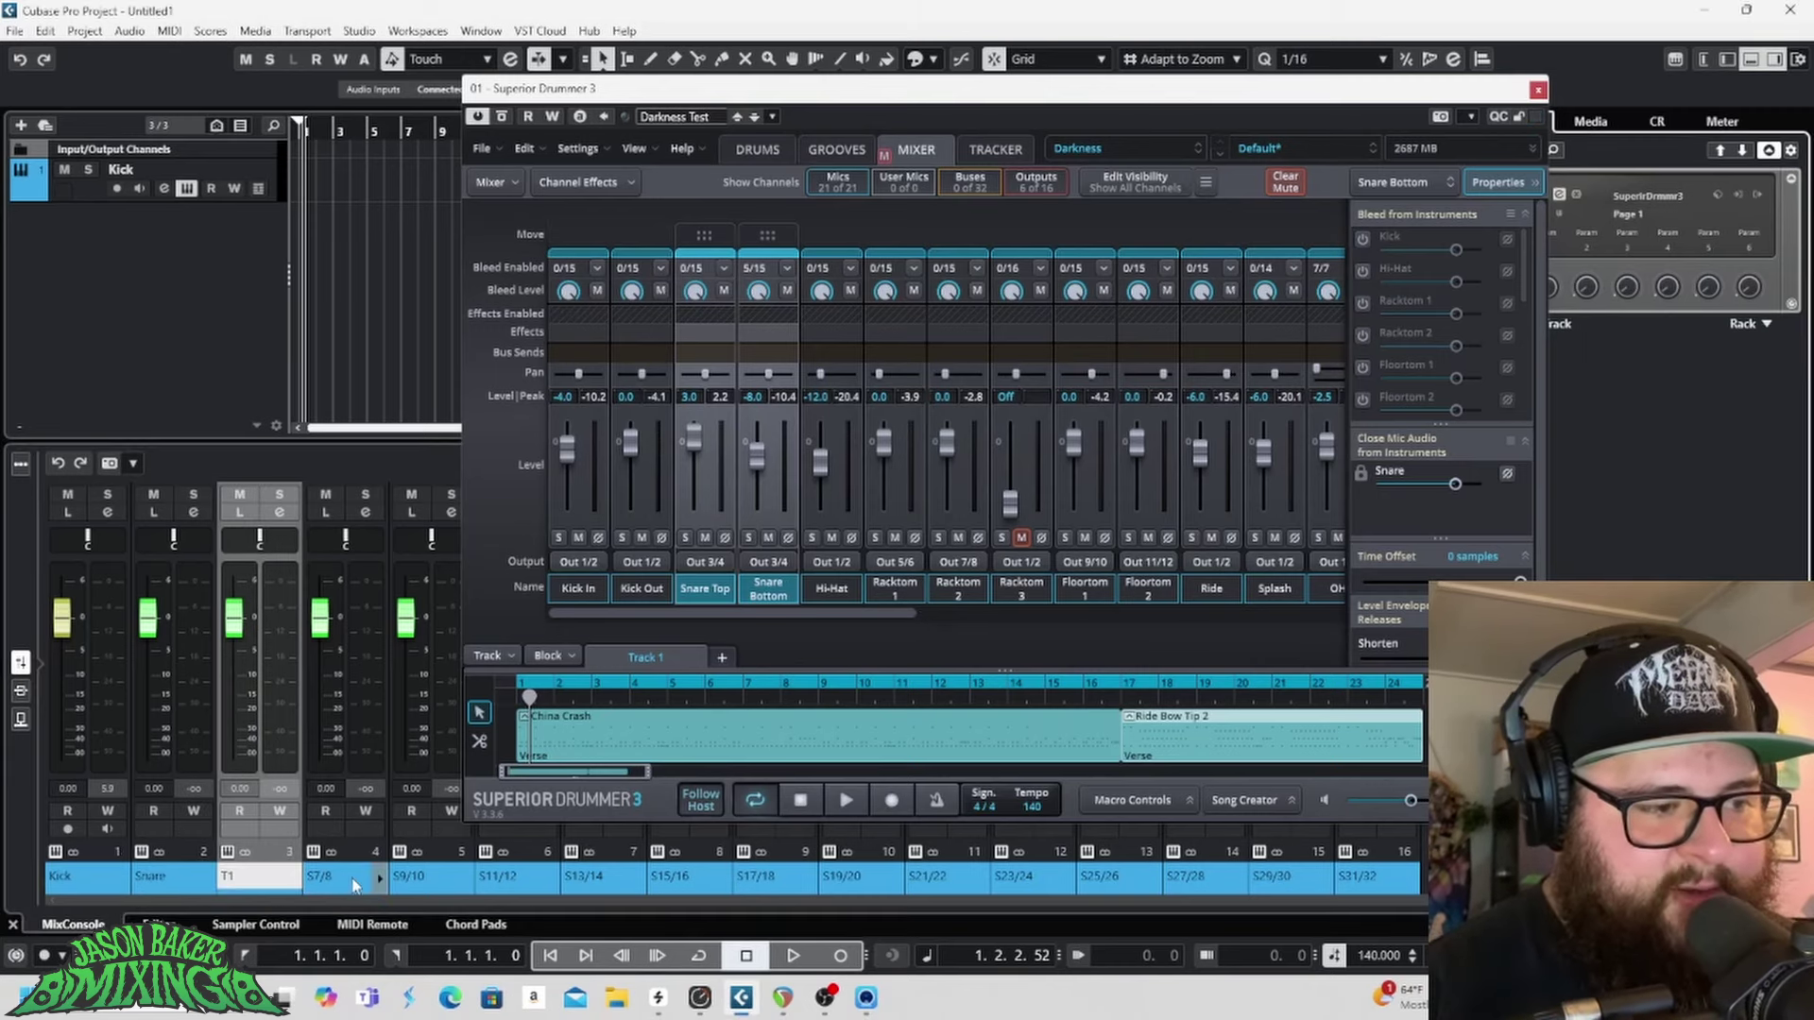
pyautogui.doubleClick(350, 878)
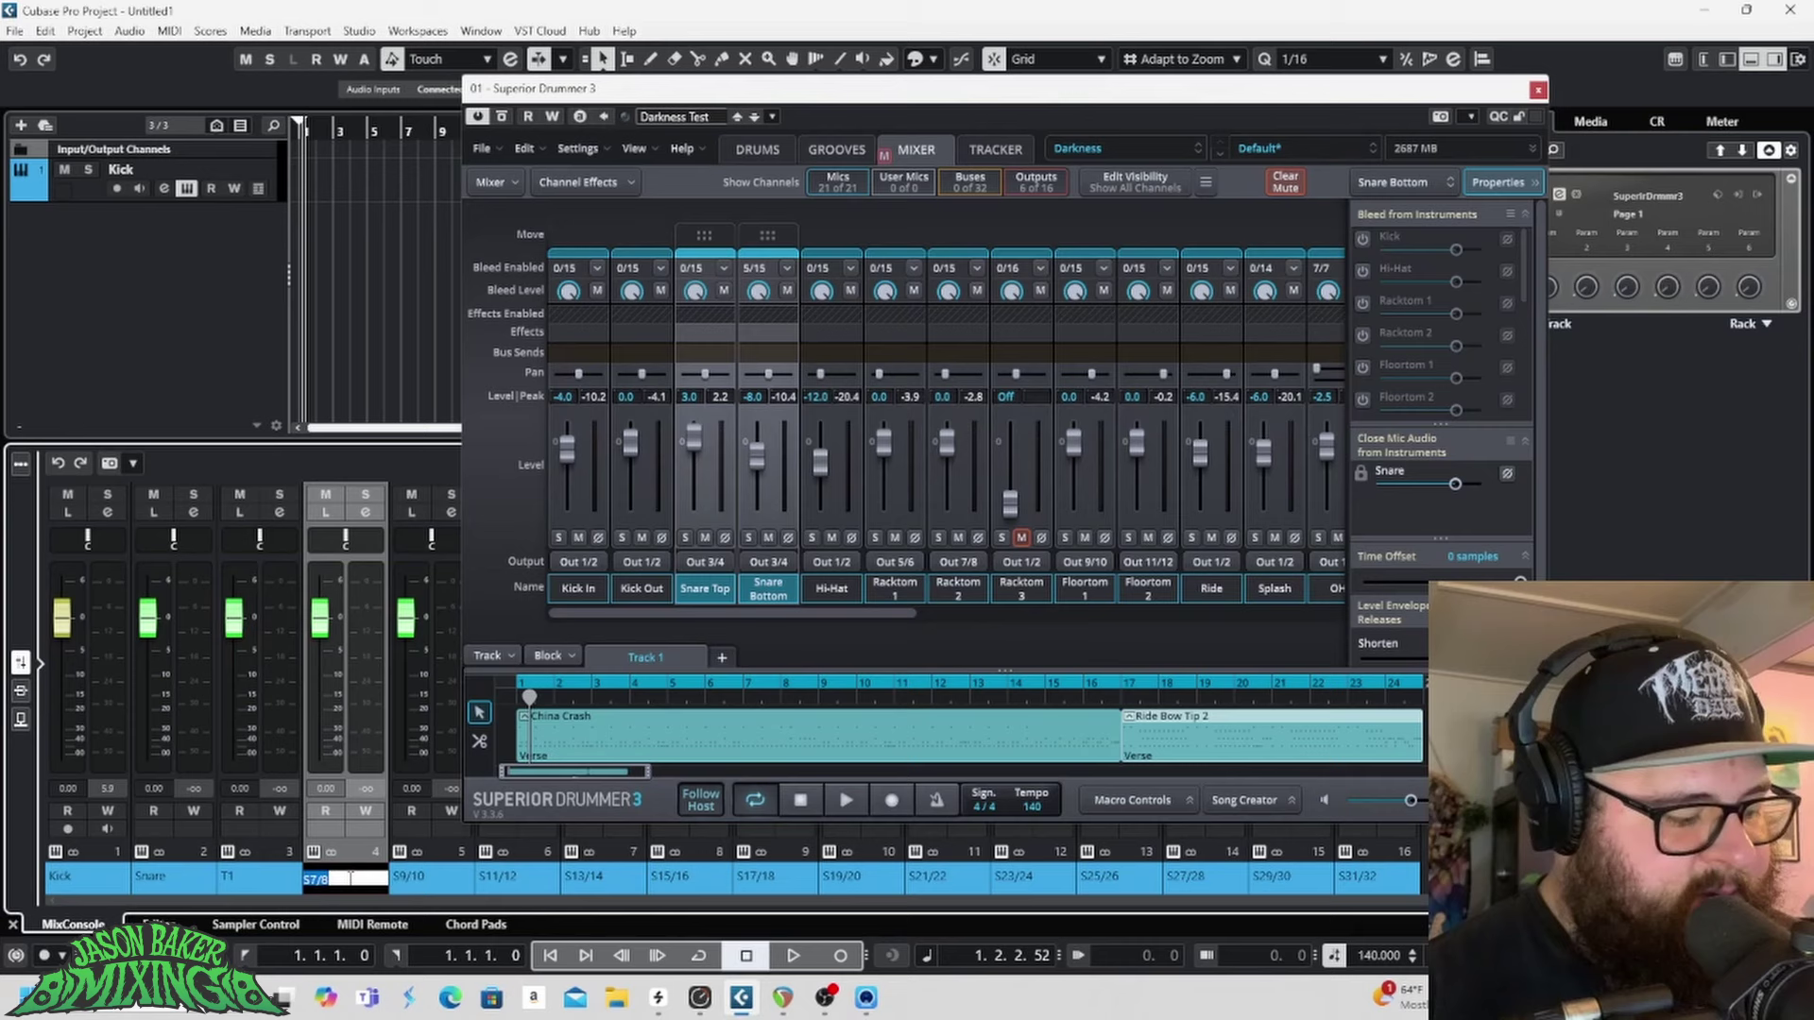
pyautogui.write('T2')
pyautogui.press('Tab')
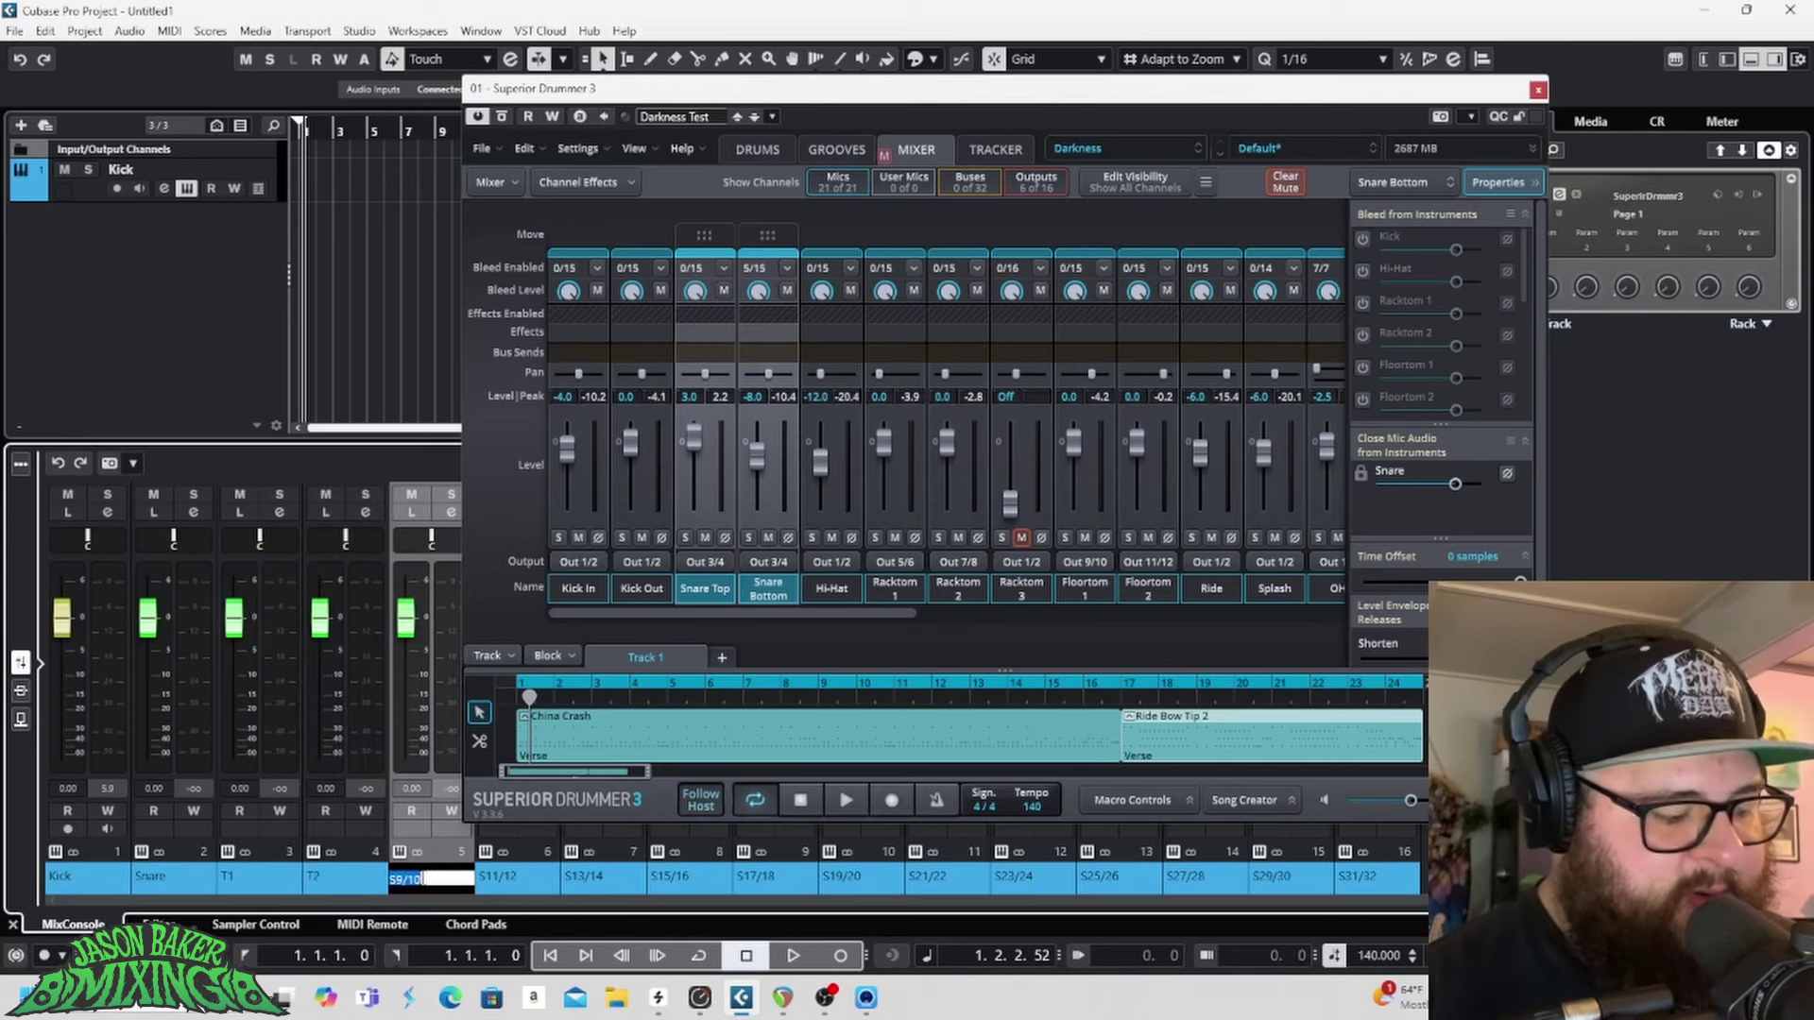
pyautogui.press('BackSpace')
pyautogui.write('T3')
pyautogui.press('Tab')
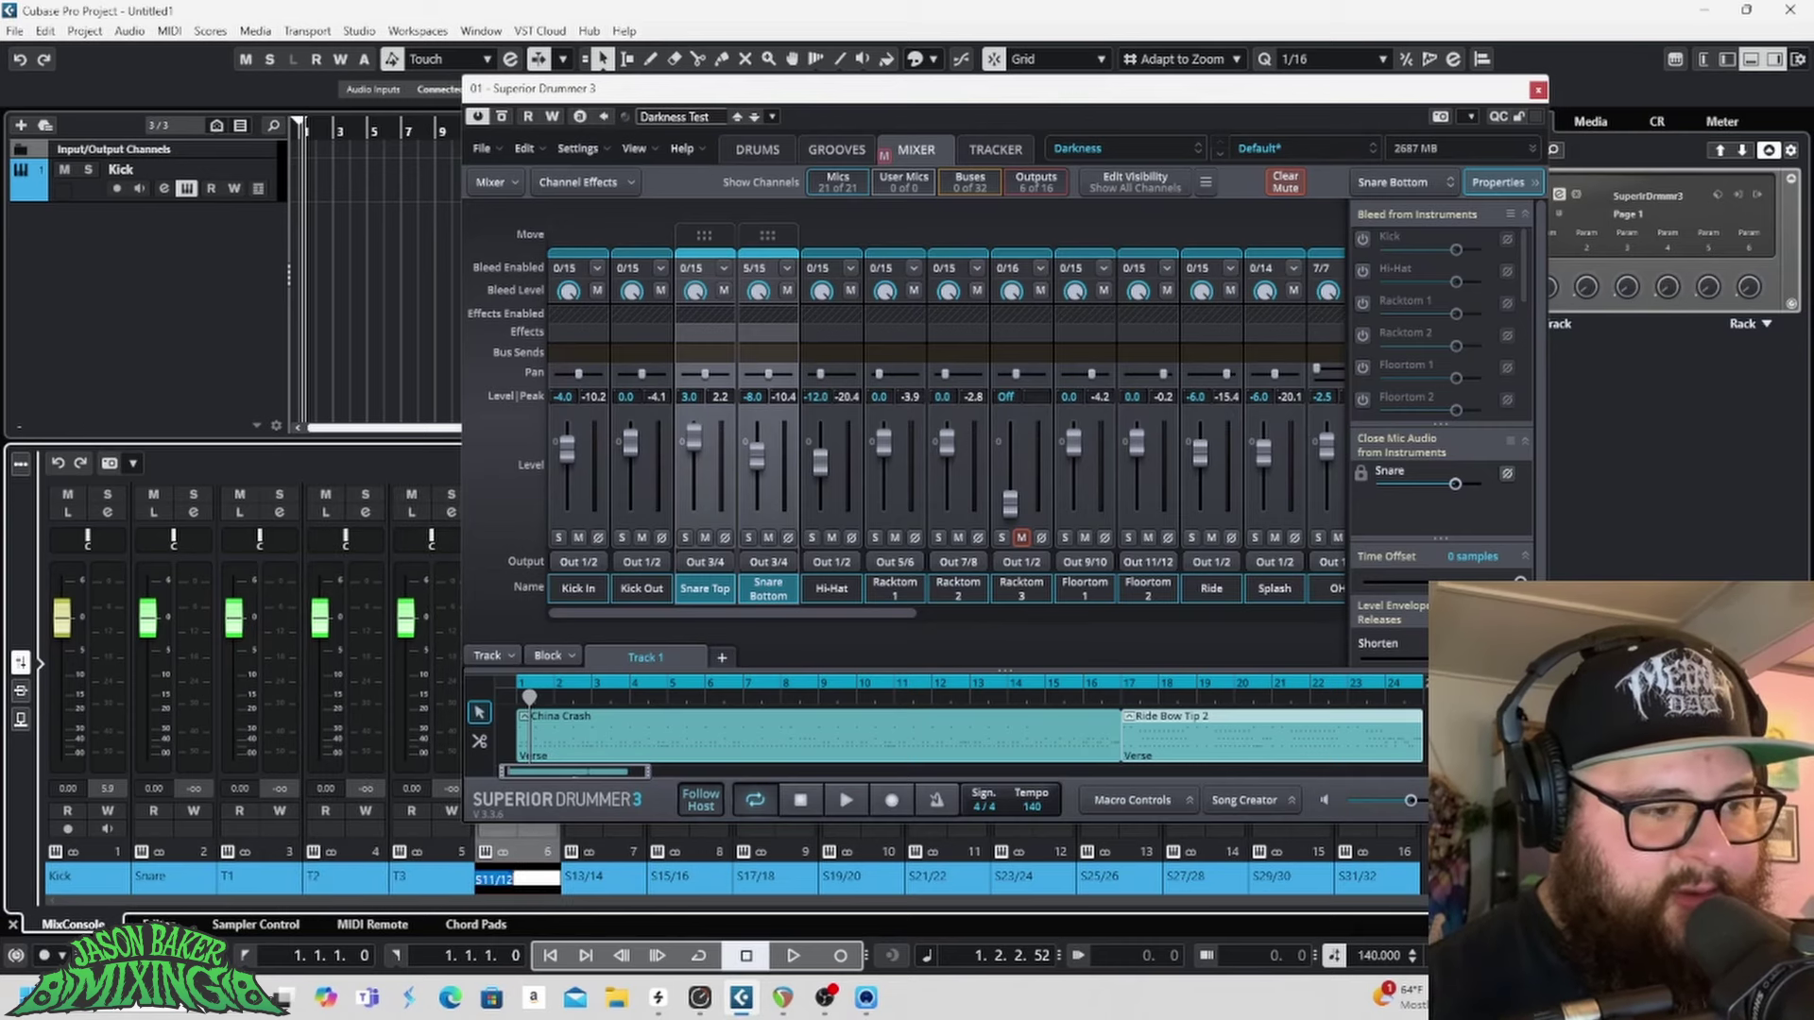
pyautogui.press('BackSpace')
pyautogui.write('T4')
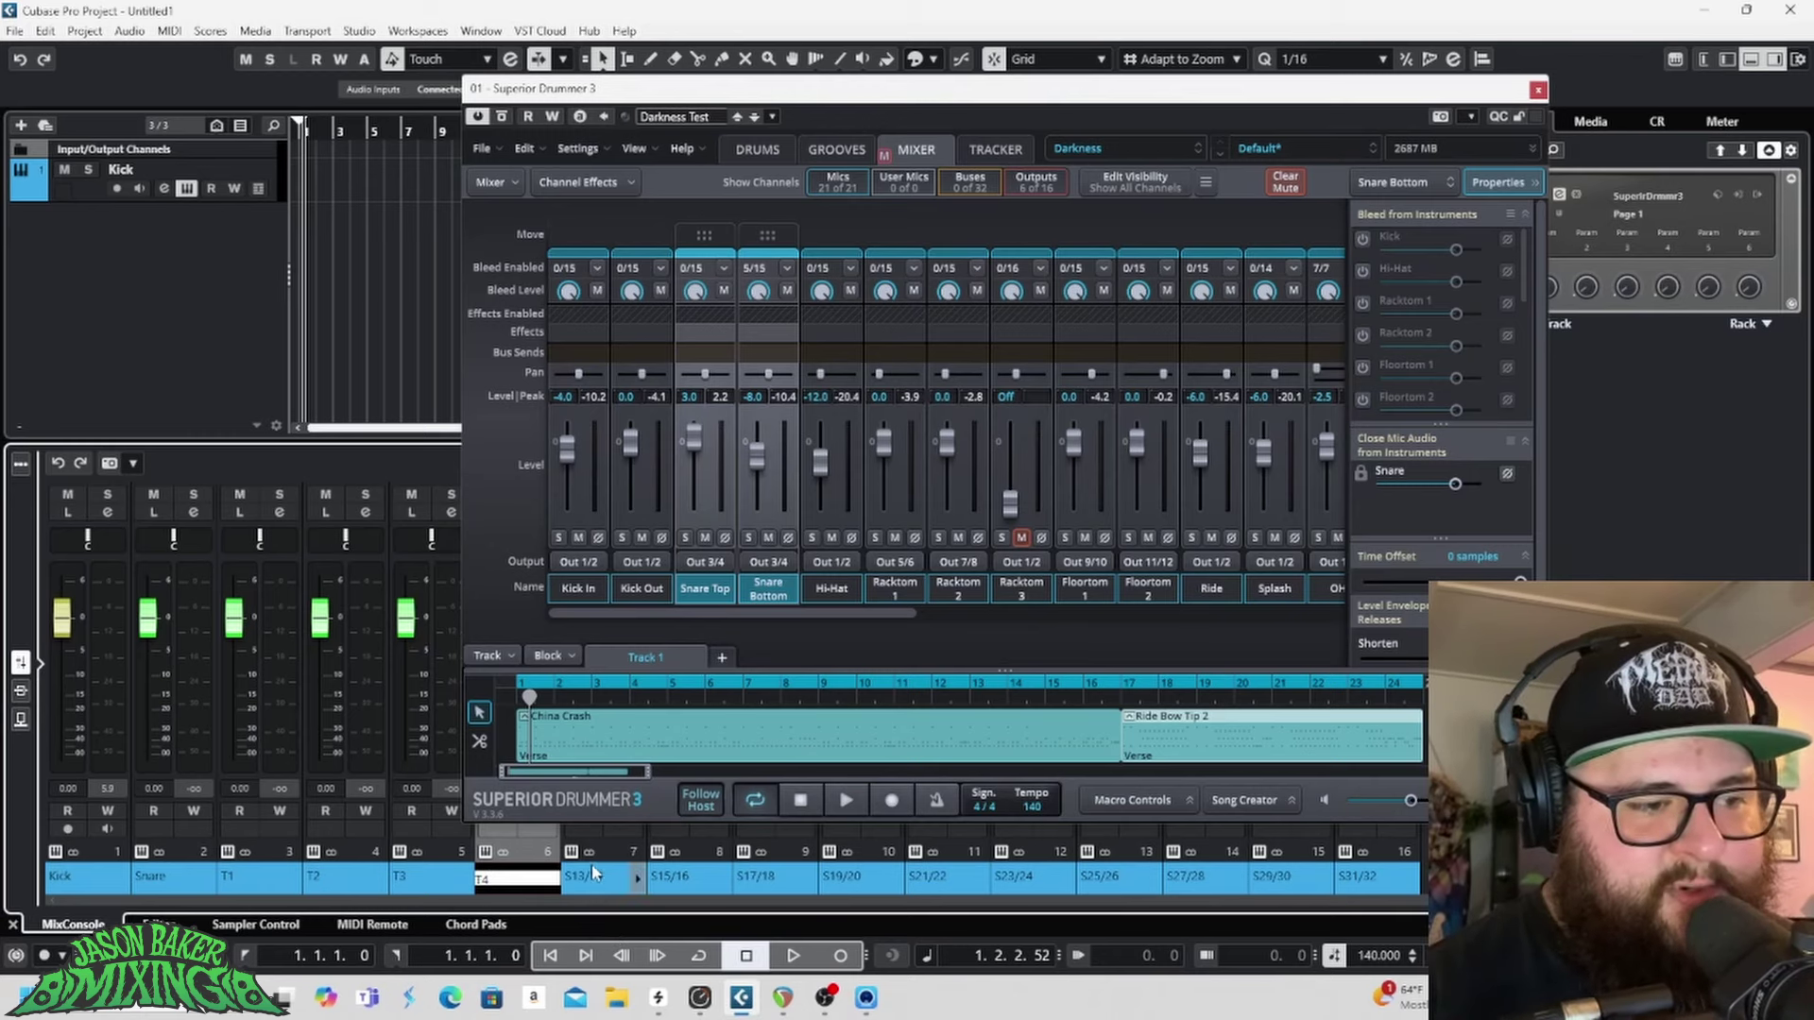
pyautogui.press('Return')
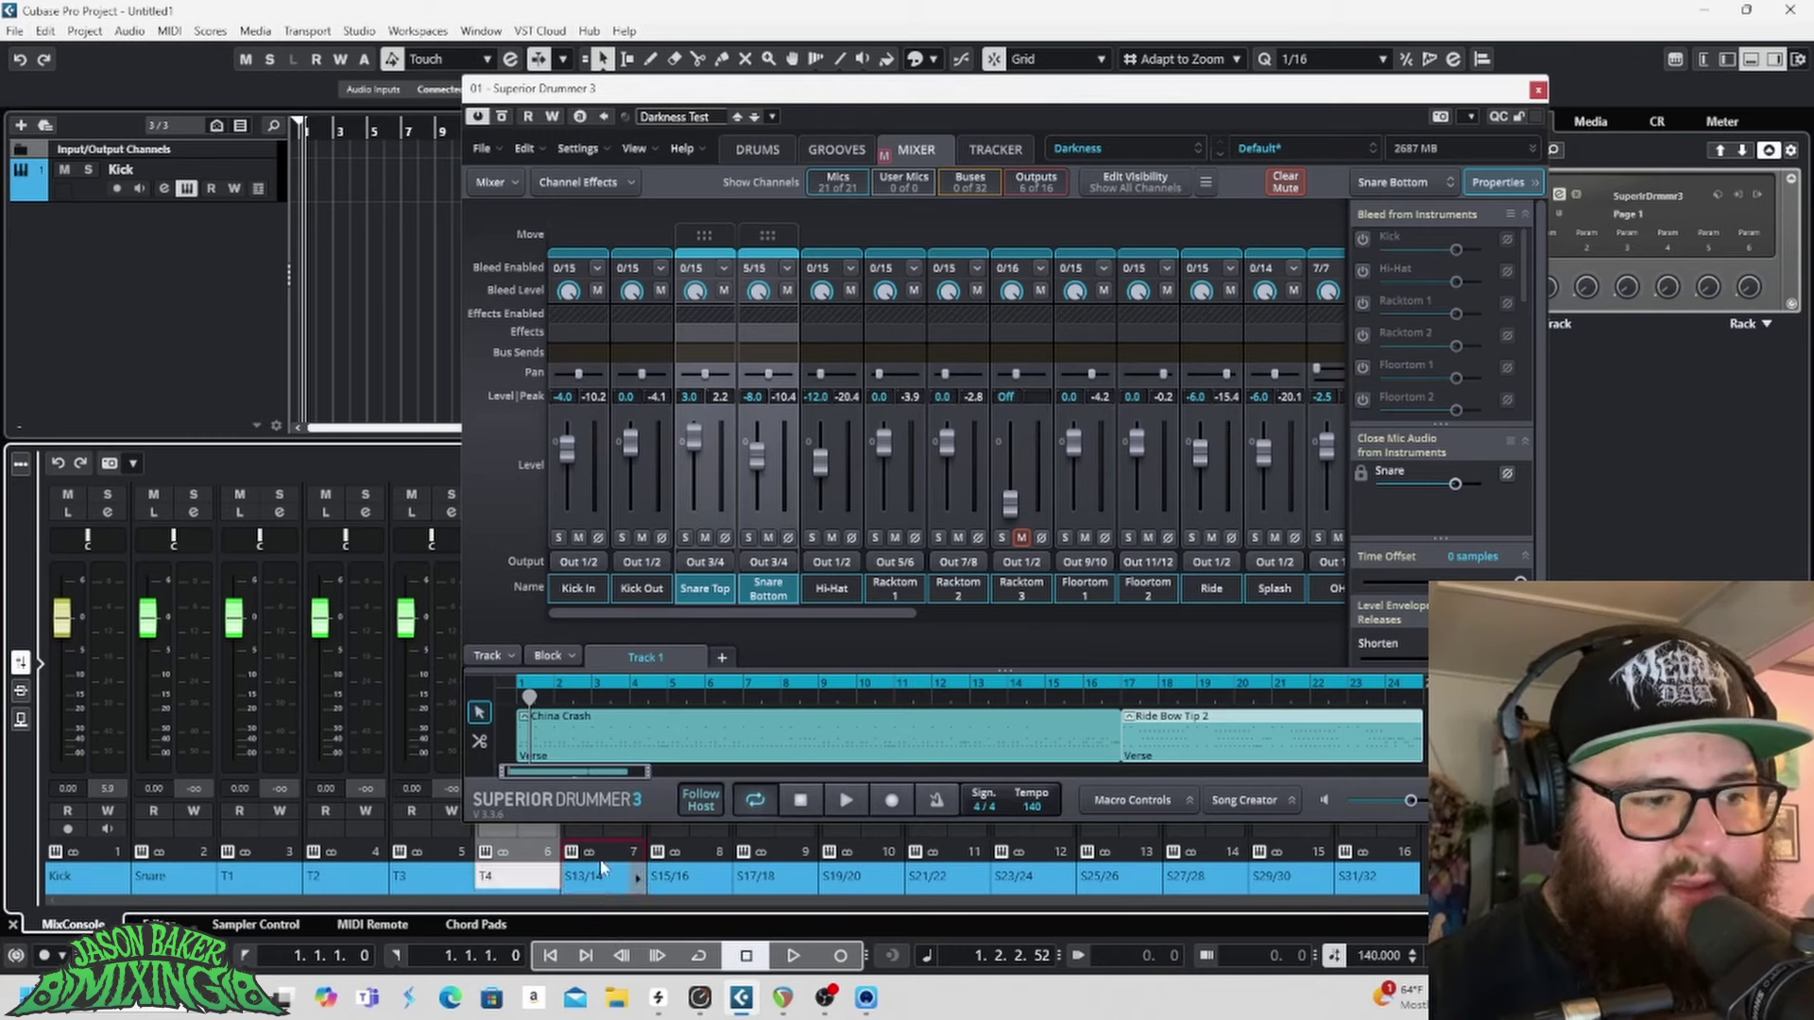
pyautogui.click(835, 507)
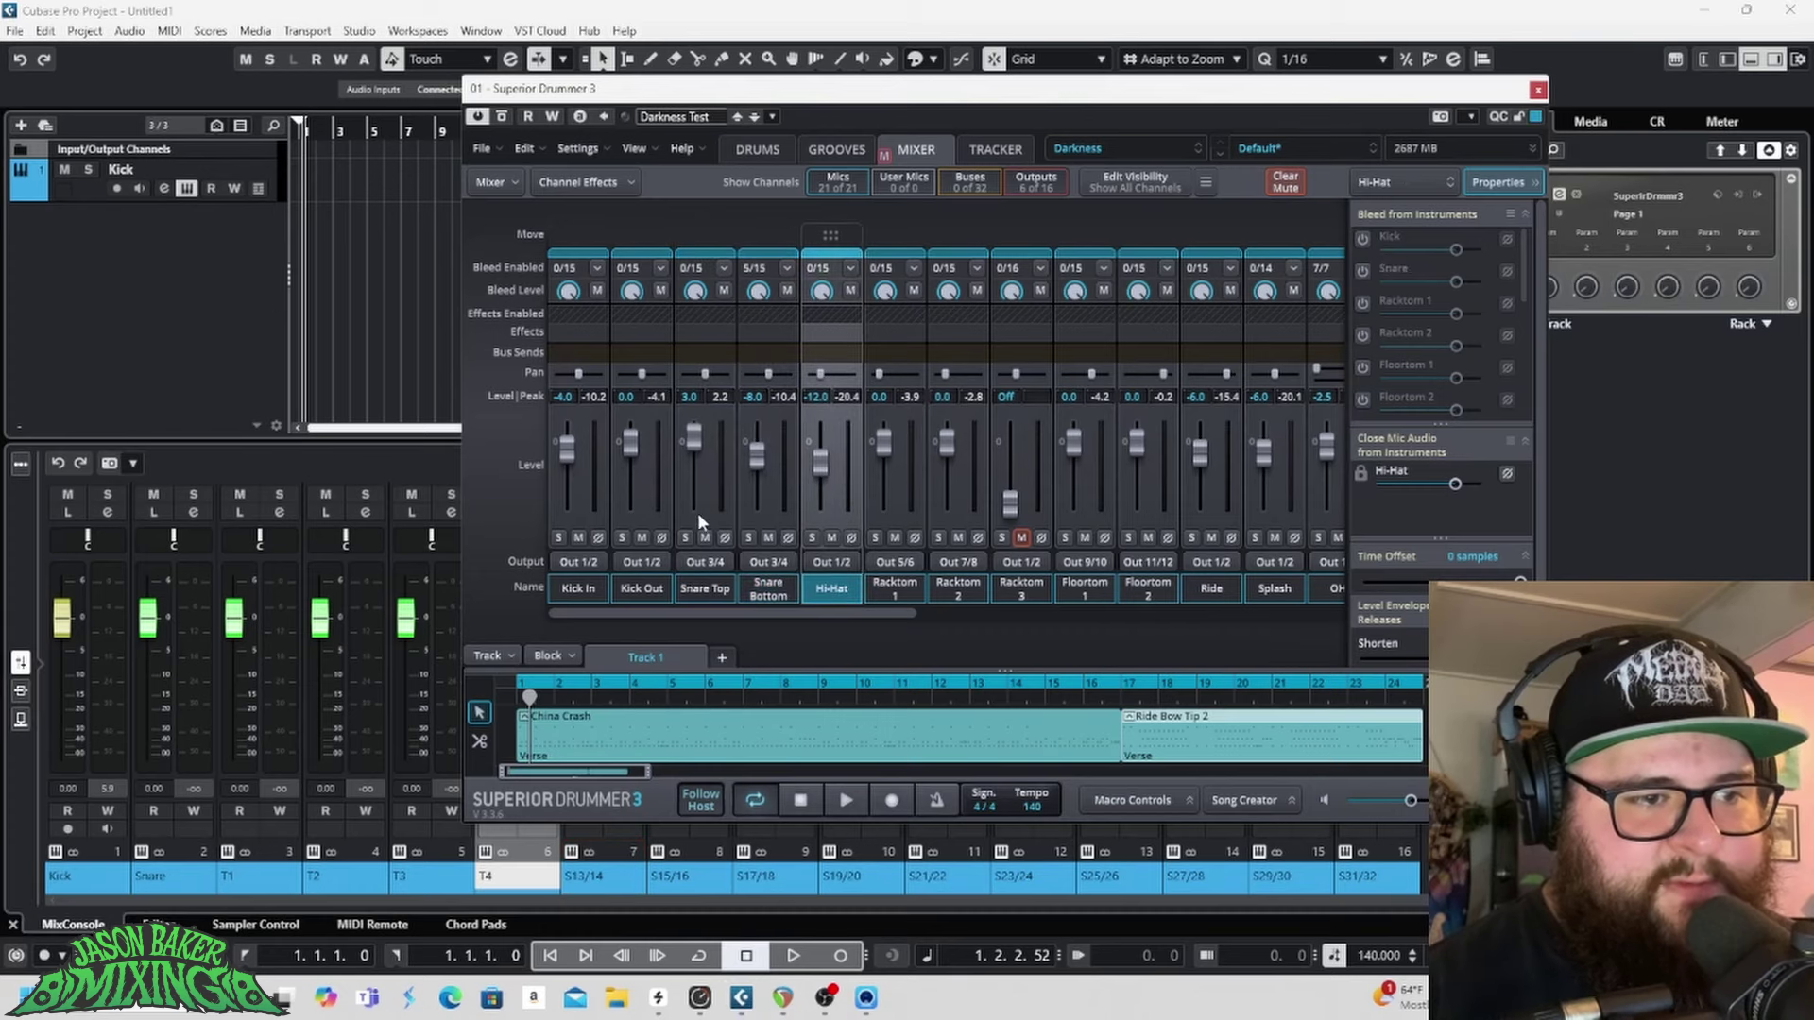
pyautogui.moveTo(582, 514); pyautogui.dragTo(658, 511)
pyautogui.click(569, 509)
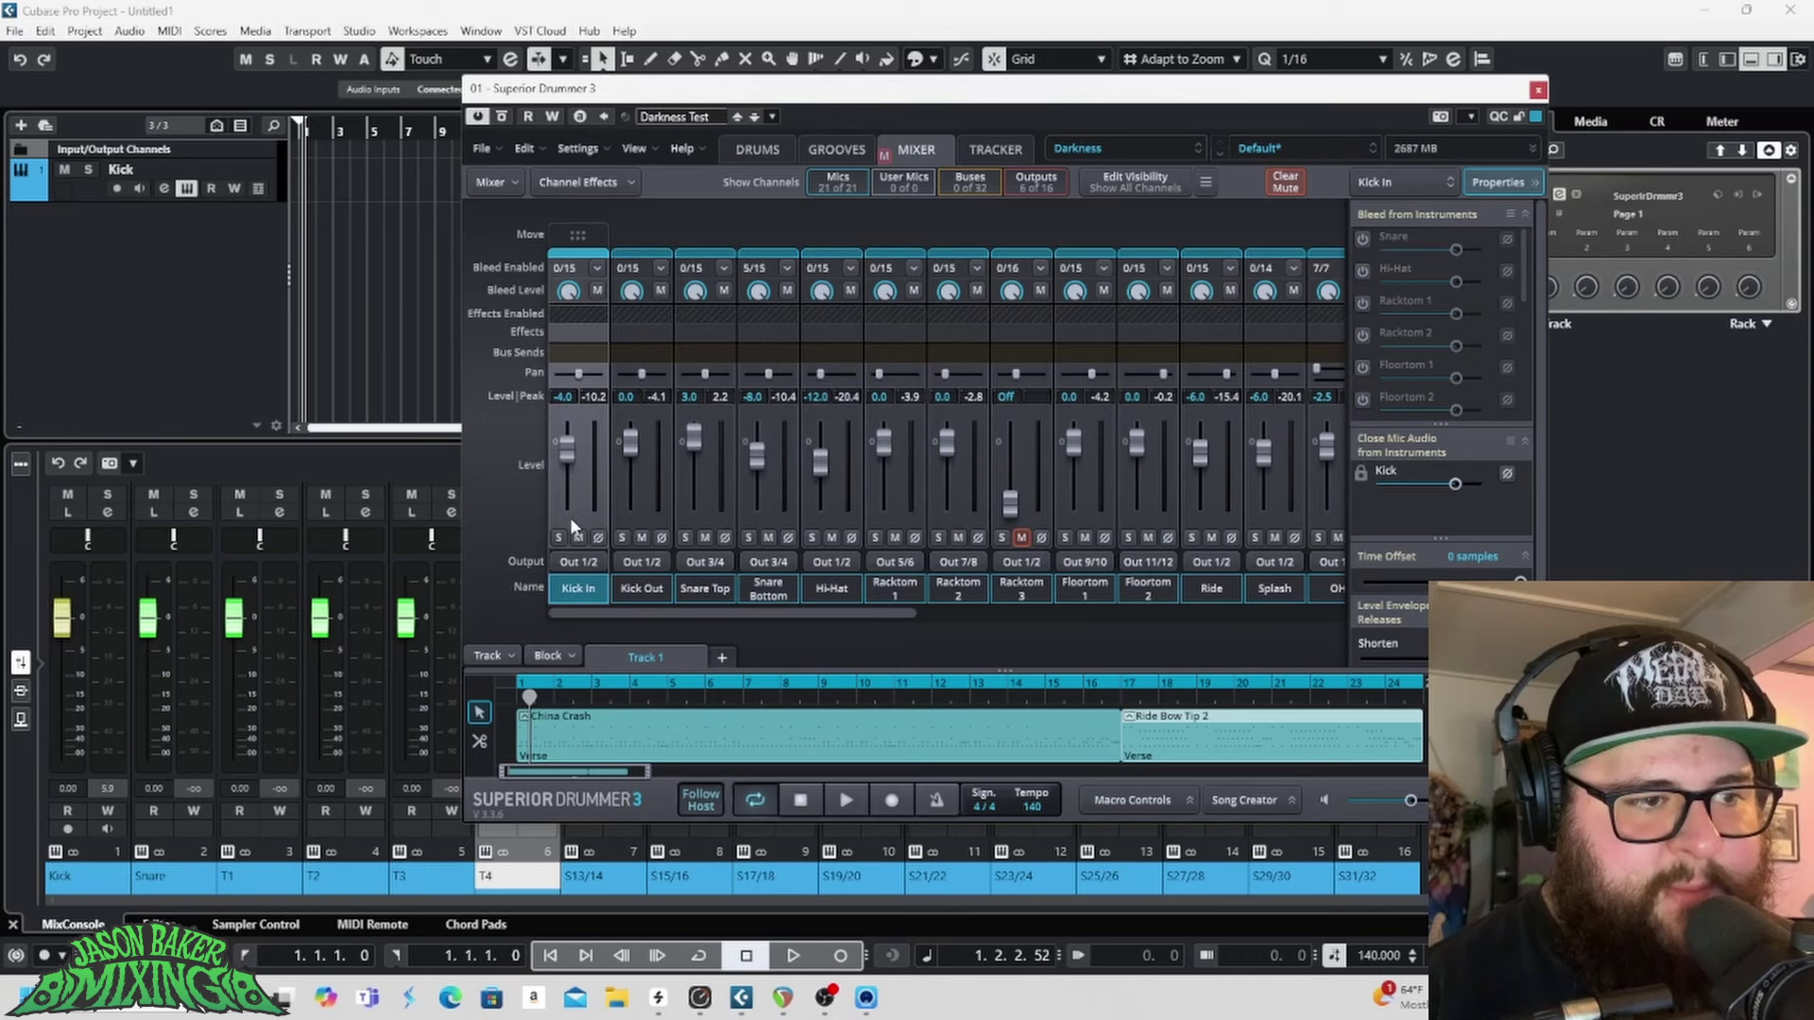
pyautogui.click(654, 507)
pyautogui.click(567, 514)
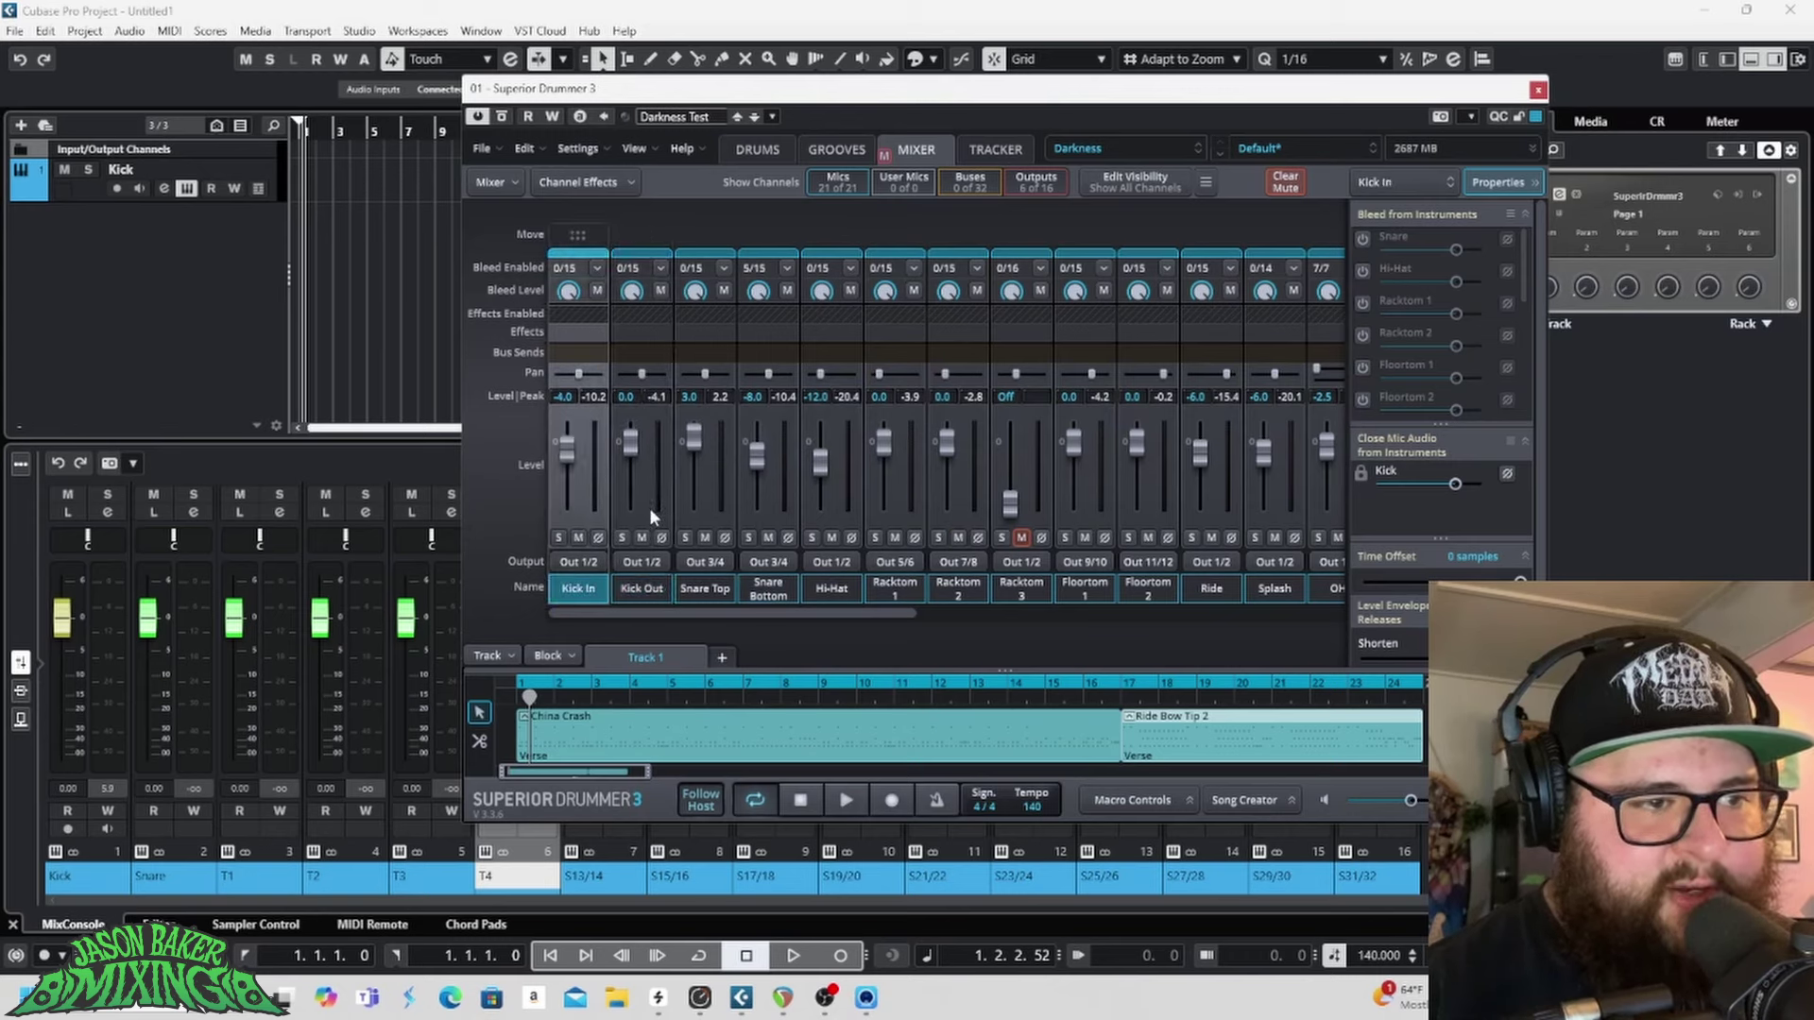
pyautogui.click(648, 508)
pyautogui.keyDown('ctrl'); pyautogui.click(580, 512); pyautogui.keyUp('ctrl')
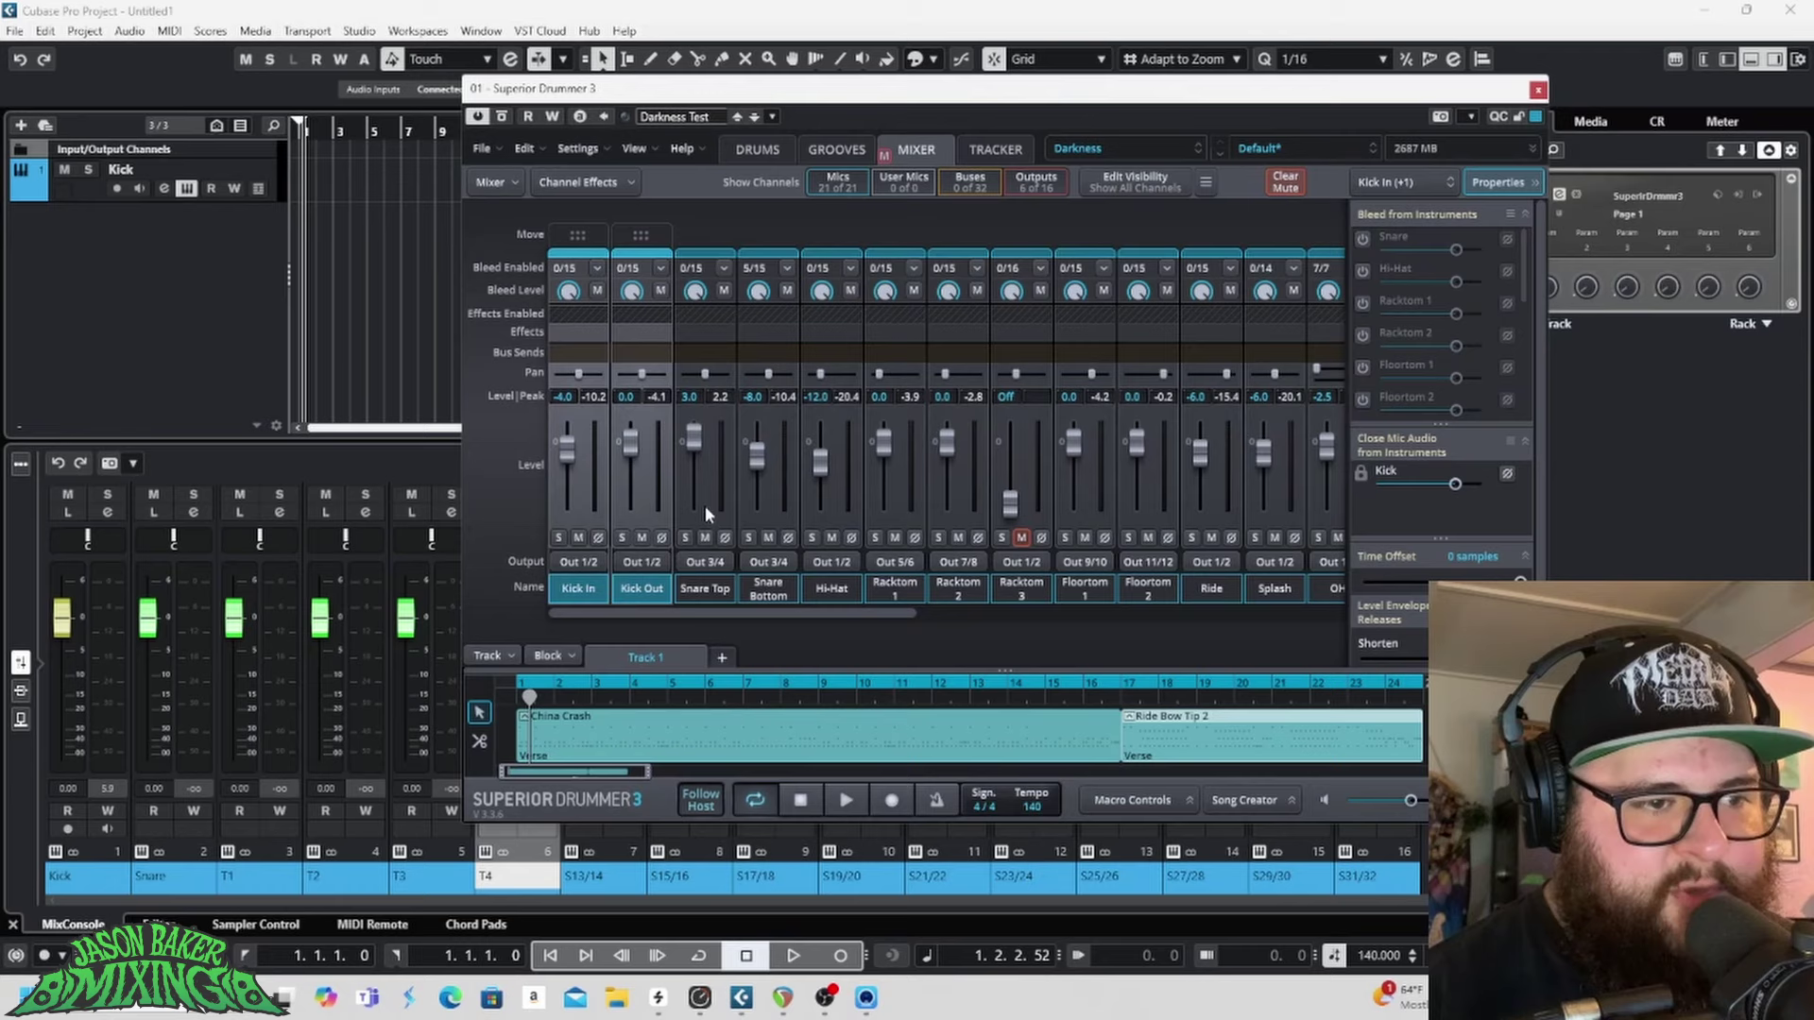
pyautogui.moveTo(816, 610); pyautogui.dragTo(847, 611)
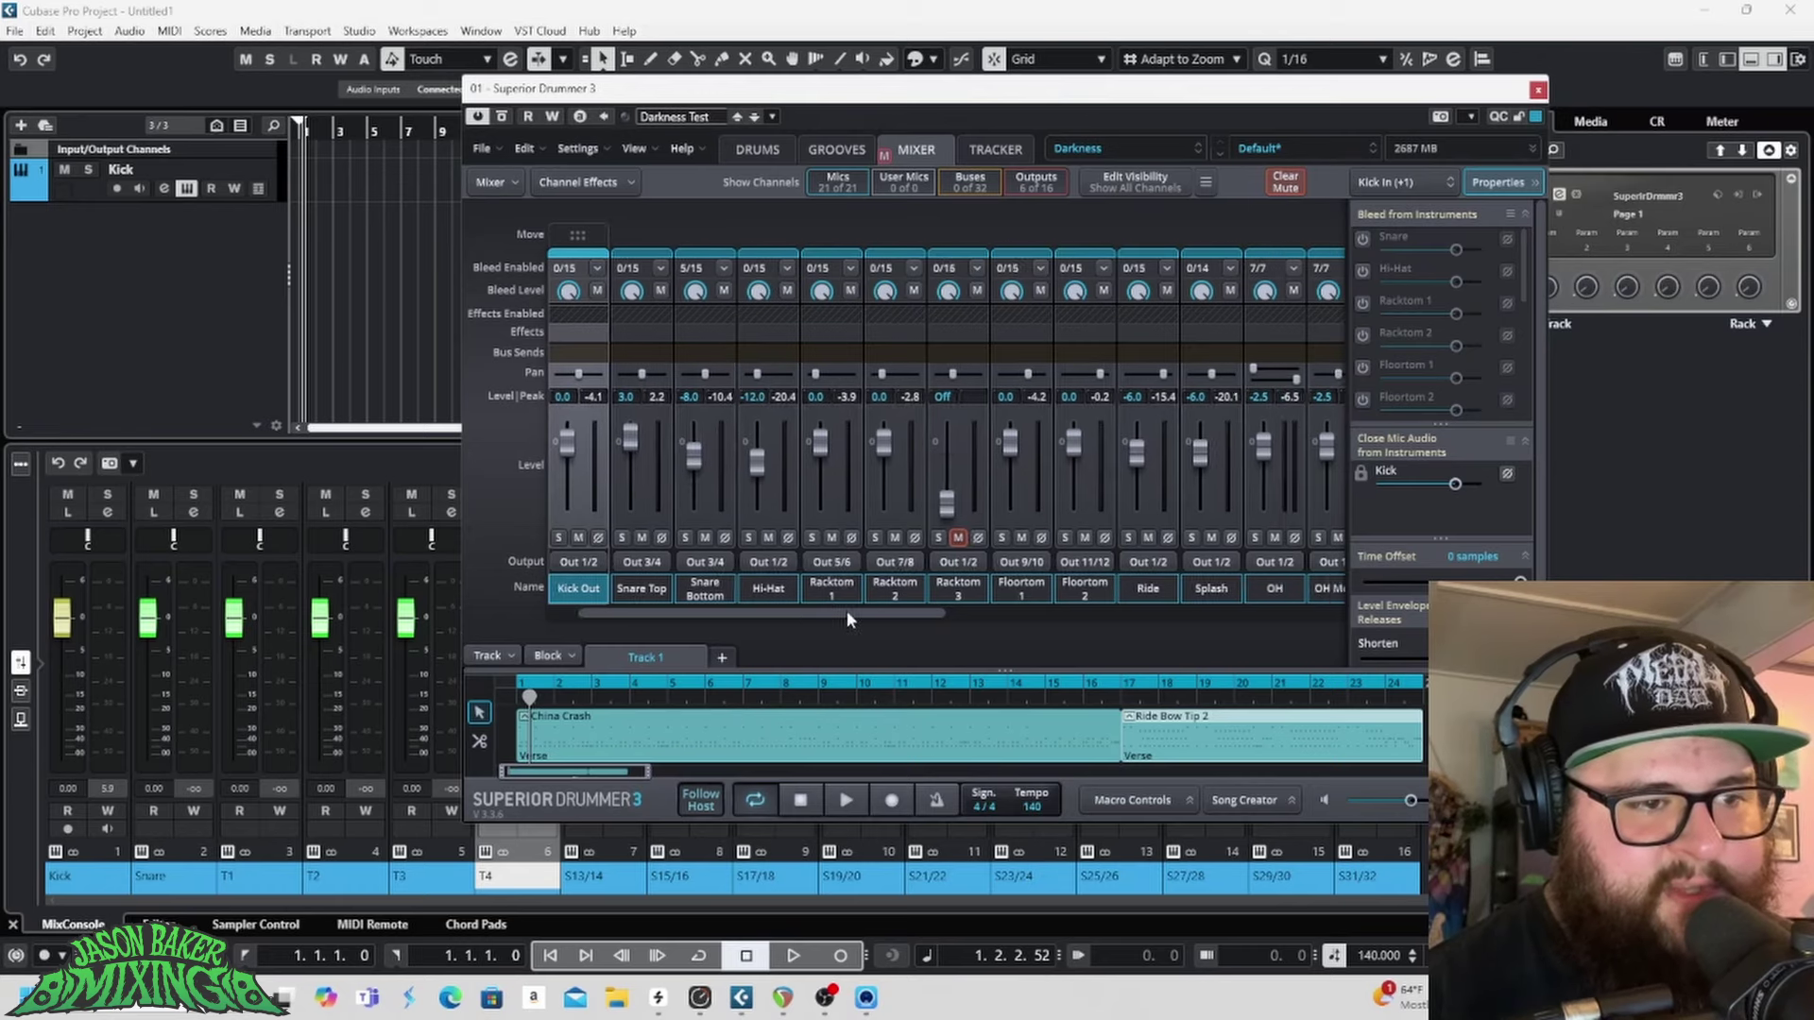
pyautogui.click(769, 509)
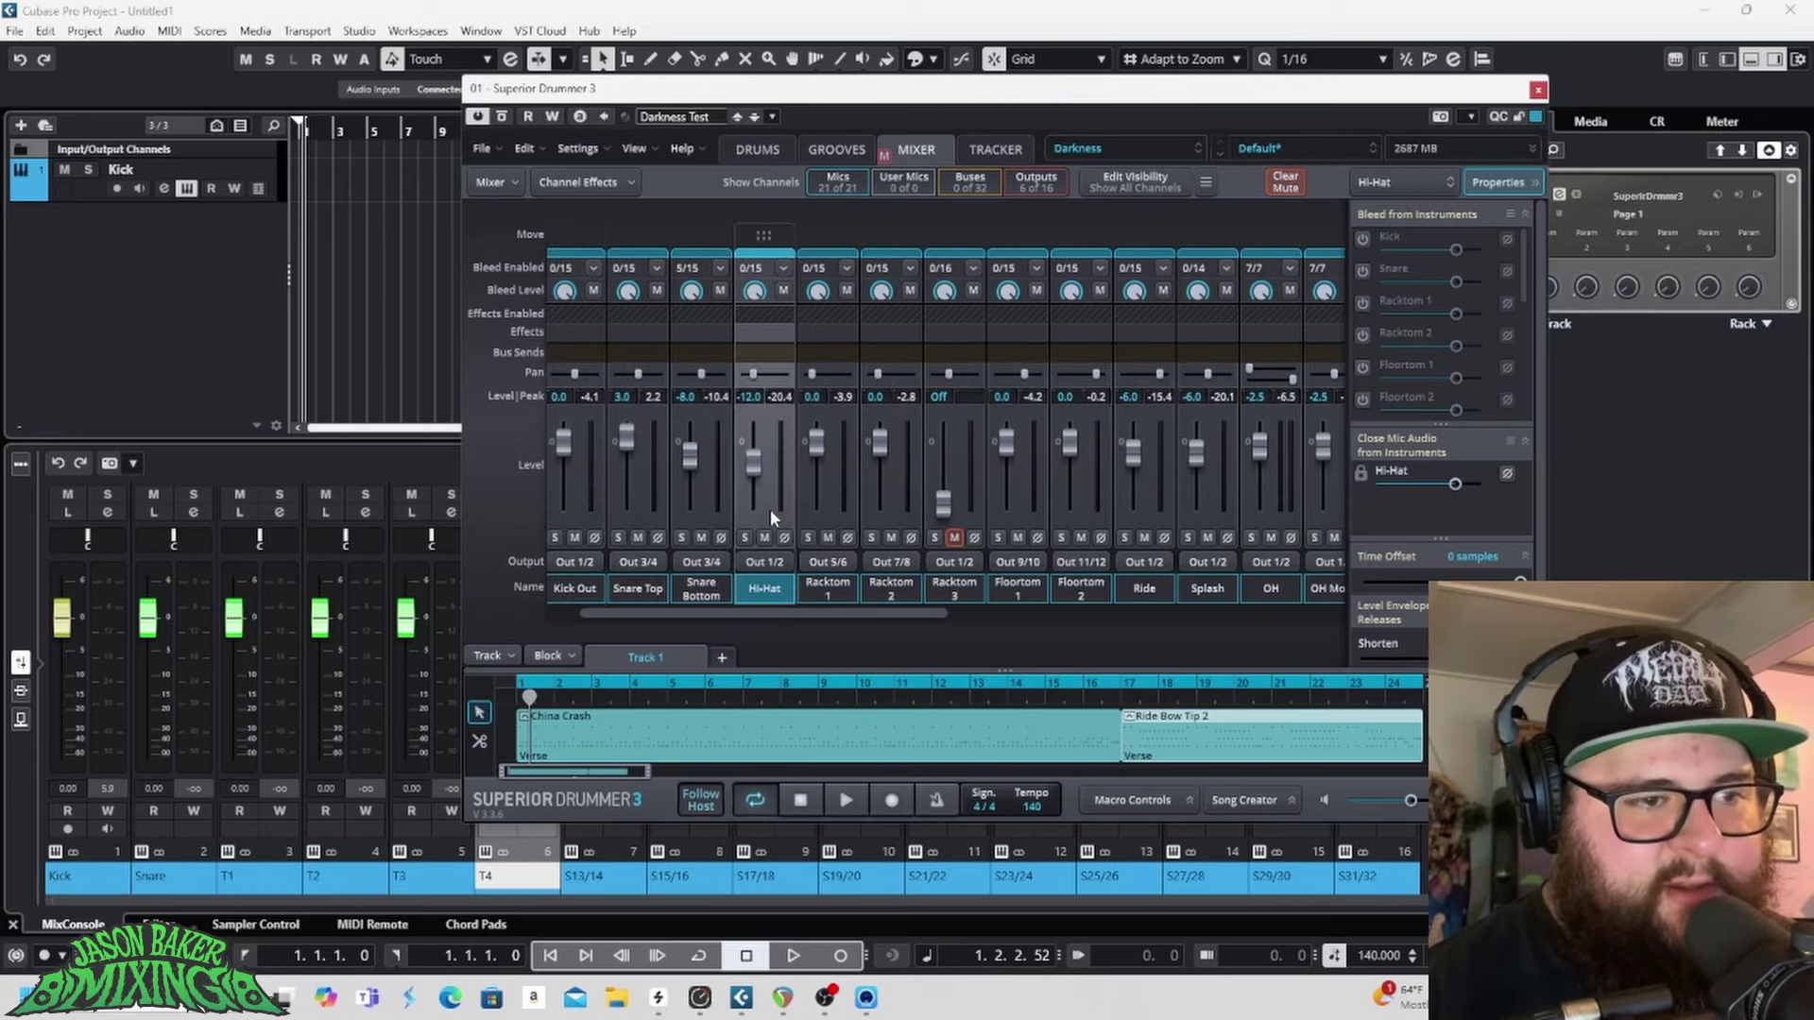
pyautogui.moveTo(762, 613); pyautogui.dragTo(905, 619)
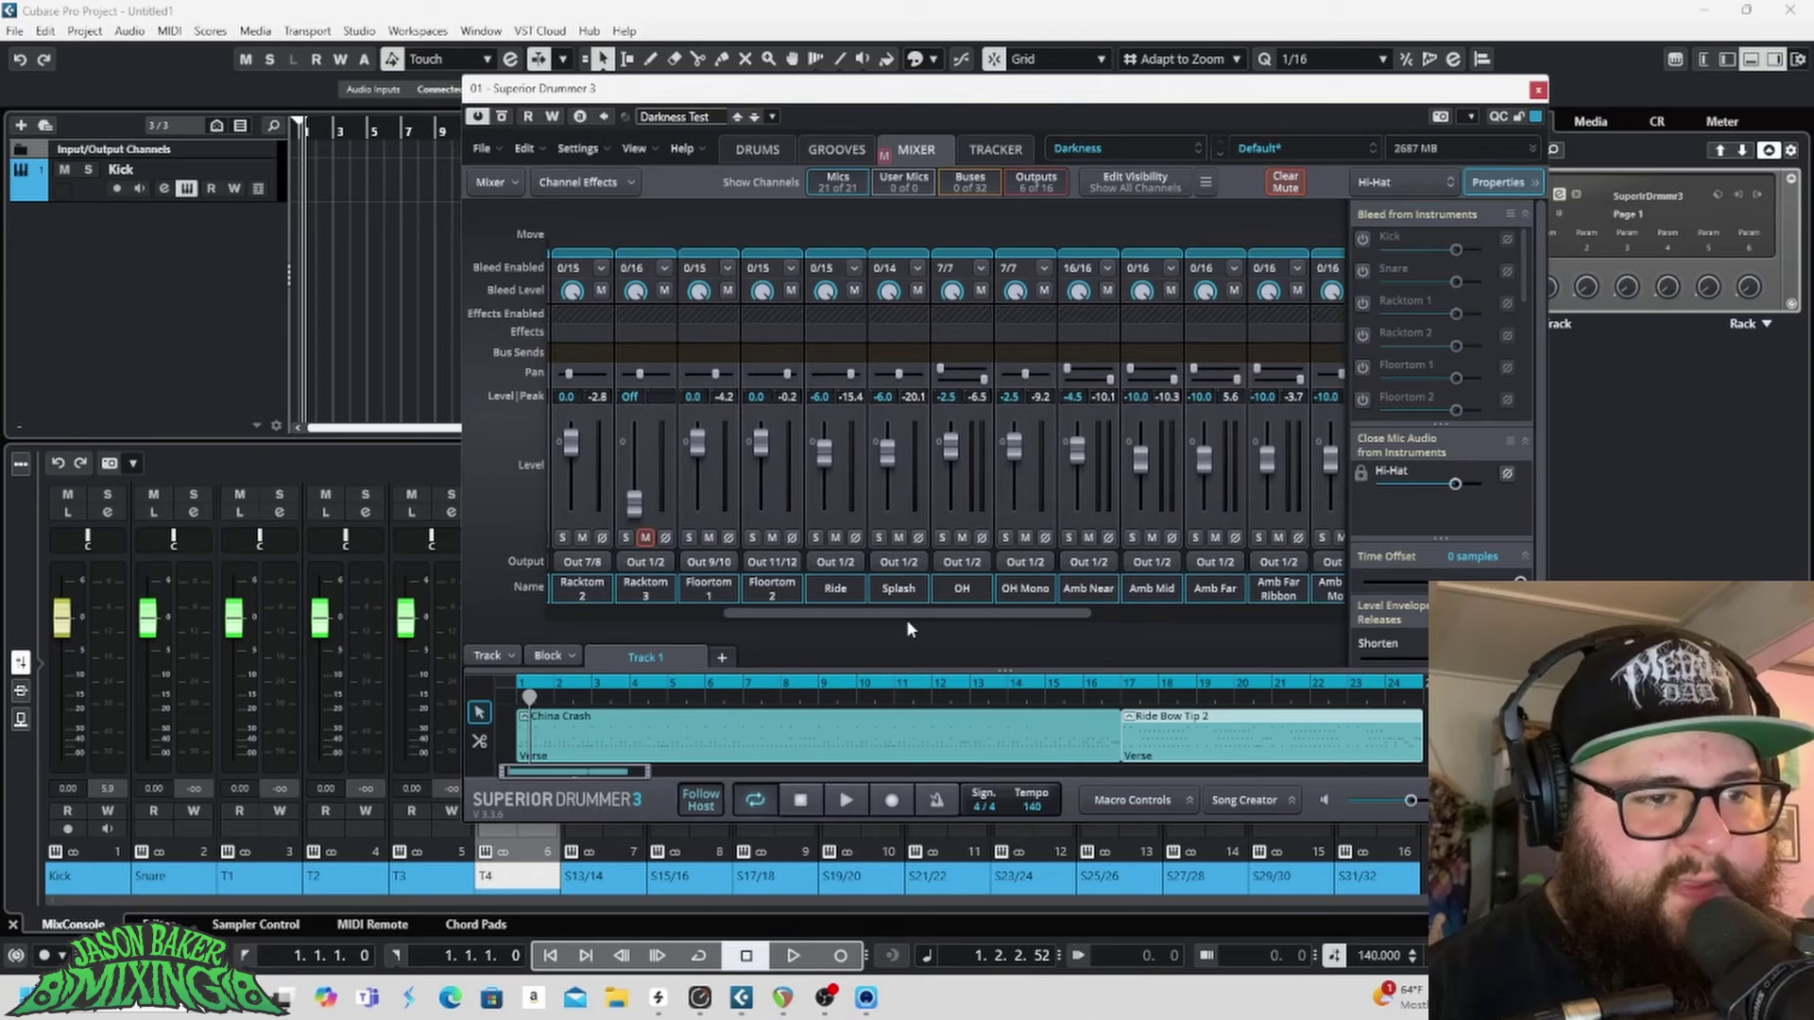
# Step: Route the Ride, Splash and OH mics together to Out 13/14
pyautogui.click(842, 513)
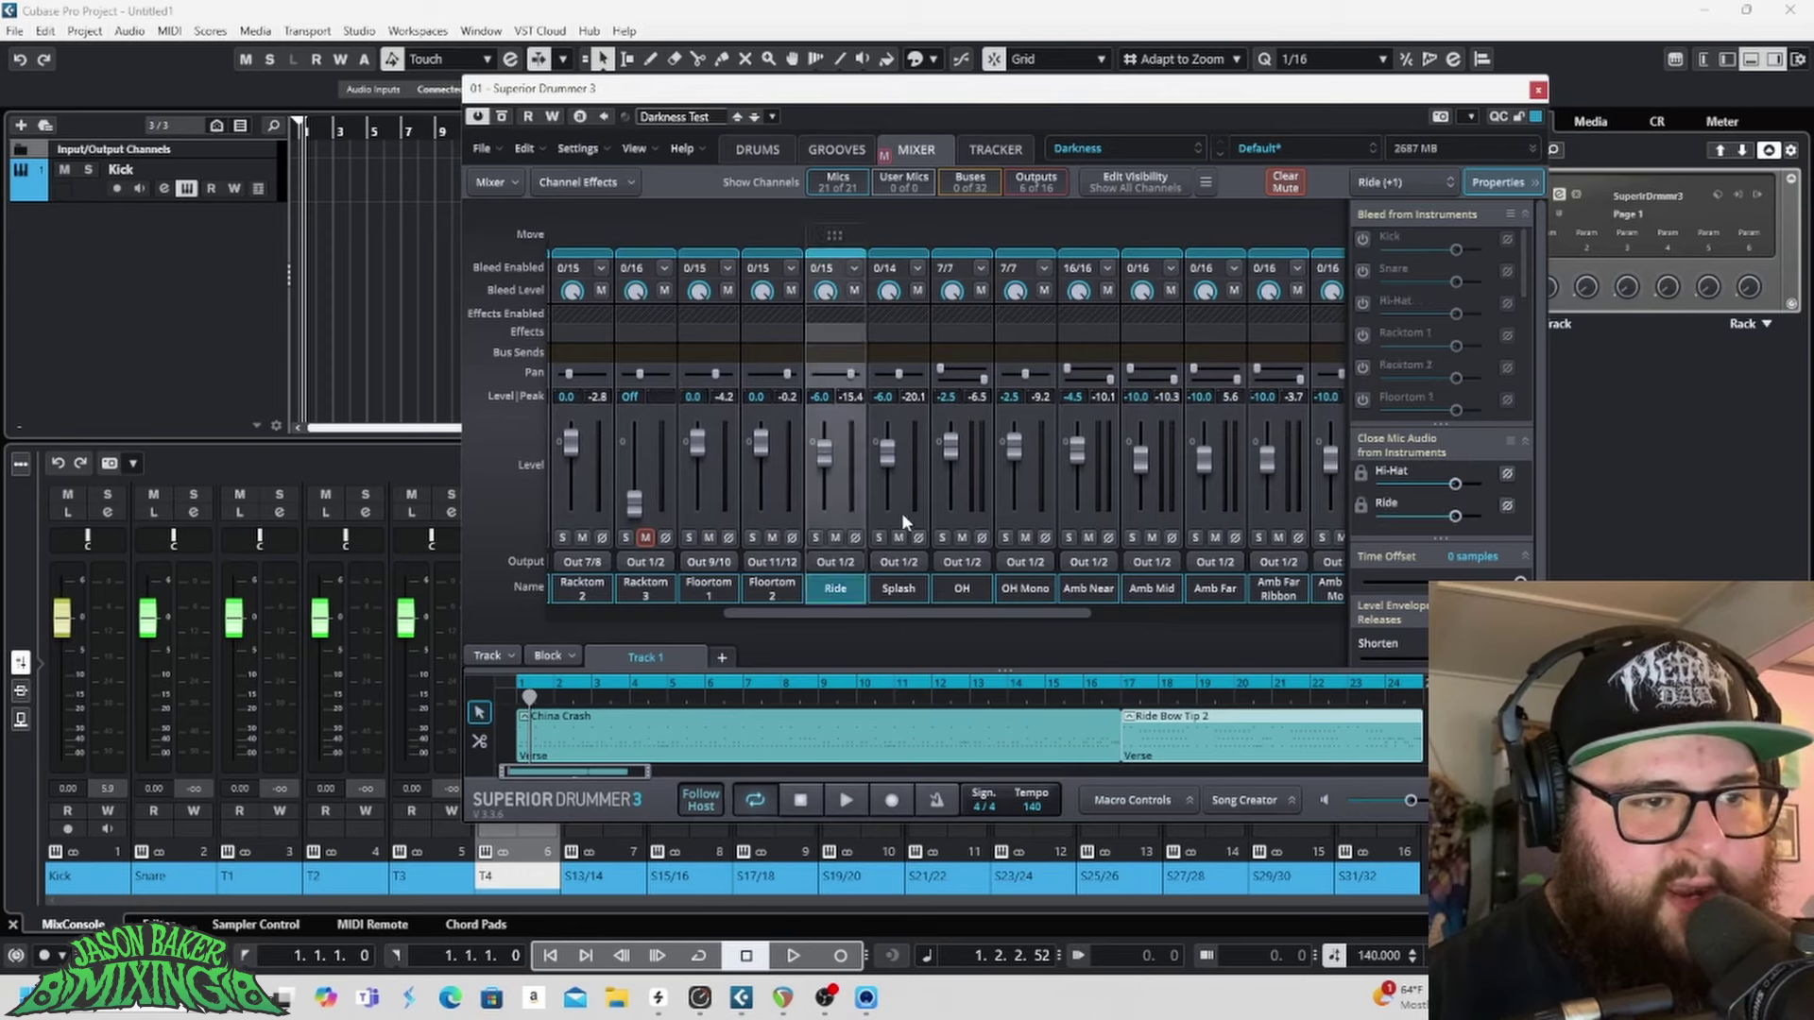
pyautogui.keyDown('ctrl'); pyautogui.click(899, 517); pyautogui.keyUp('ctrl')
pyautogui.keyDown('ctrl'); pyautogui.click(956, 525); pyautogui.keyUp('ctrl')
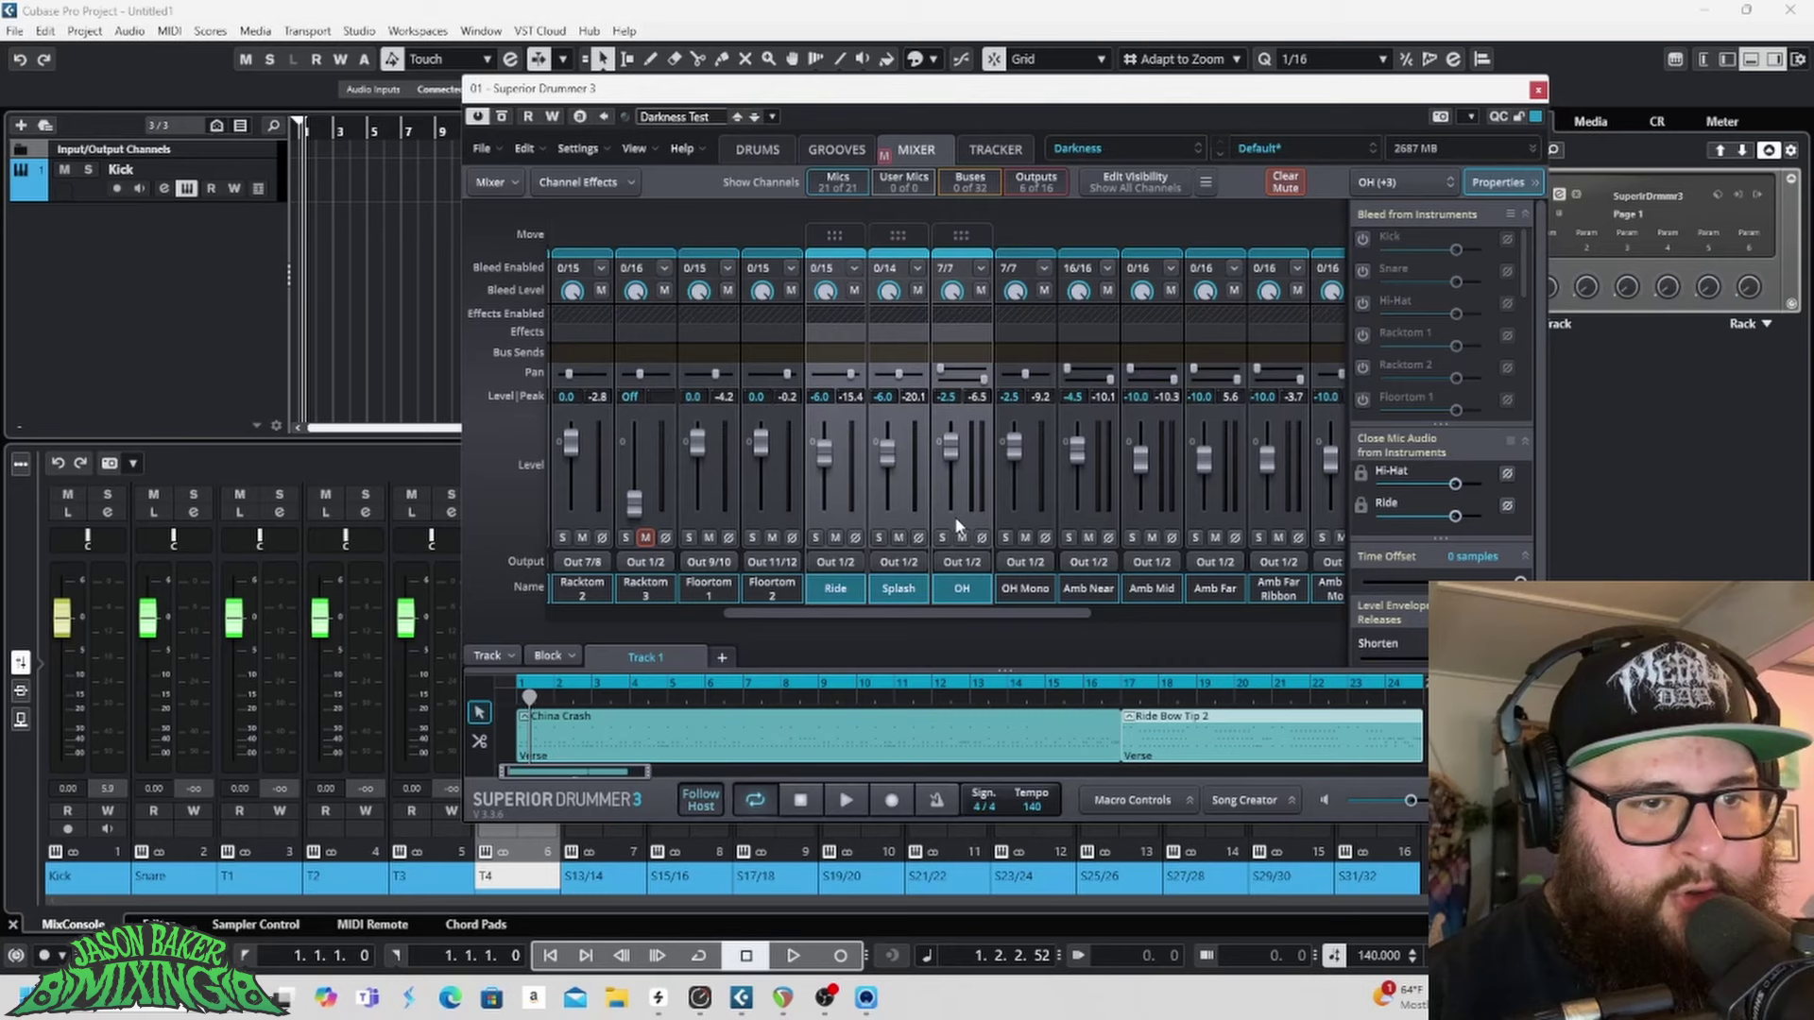
pyautogui.click(851, 565)
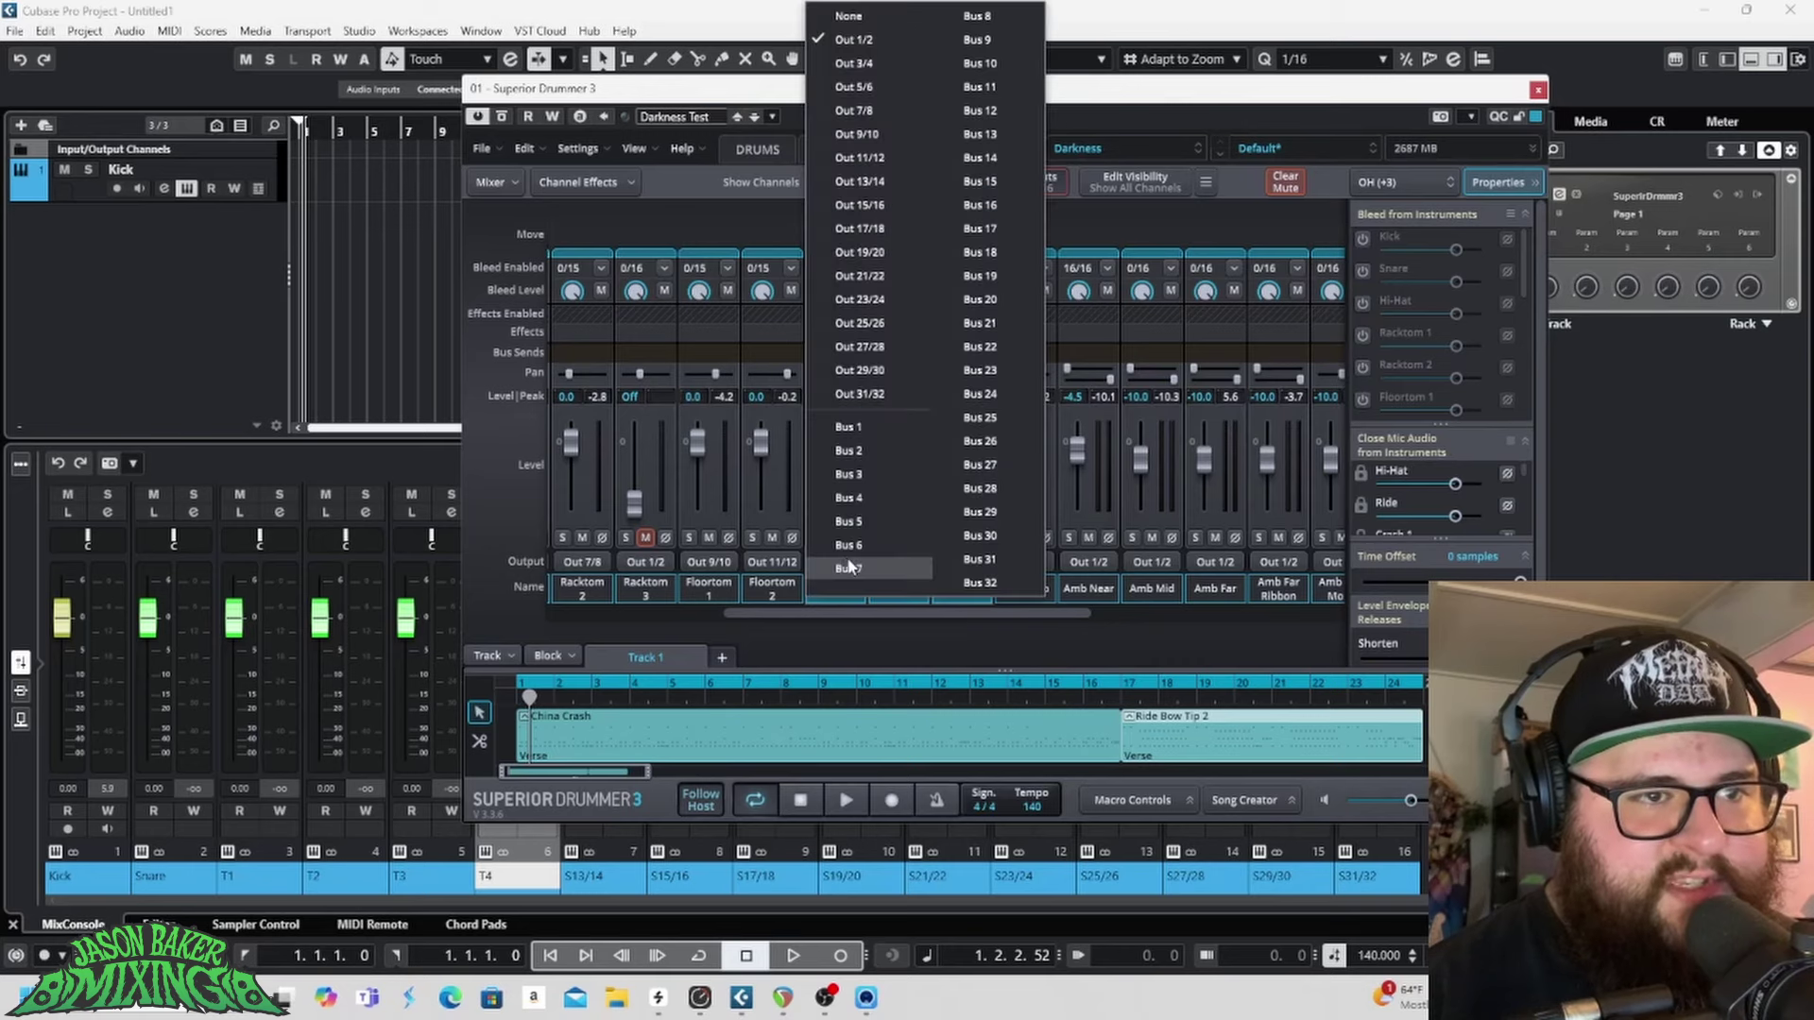
pyautogui.click(901, 182)
# Step: Rename MixConsole channel S13/14 to Cymbal Sum
pyautogui.doubleClick(616, 878)
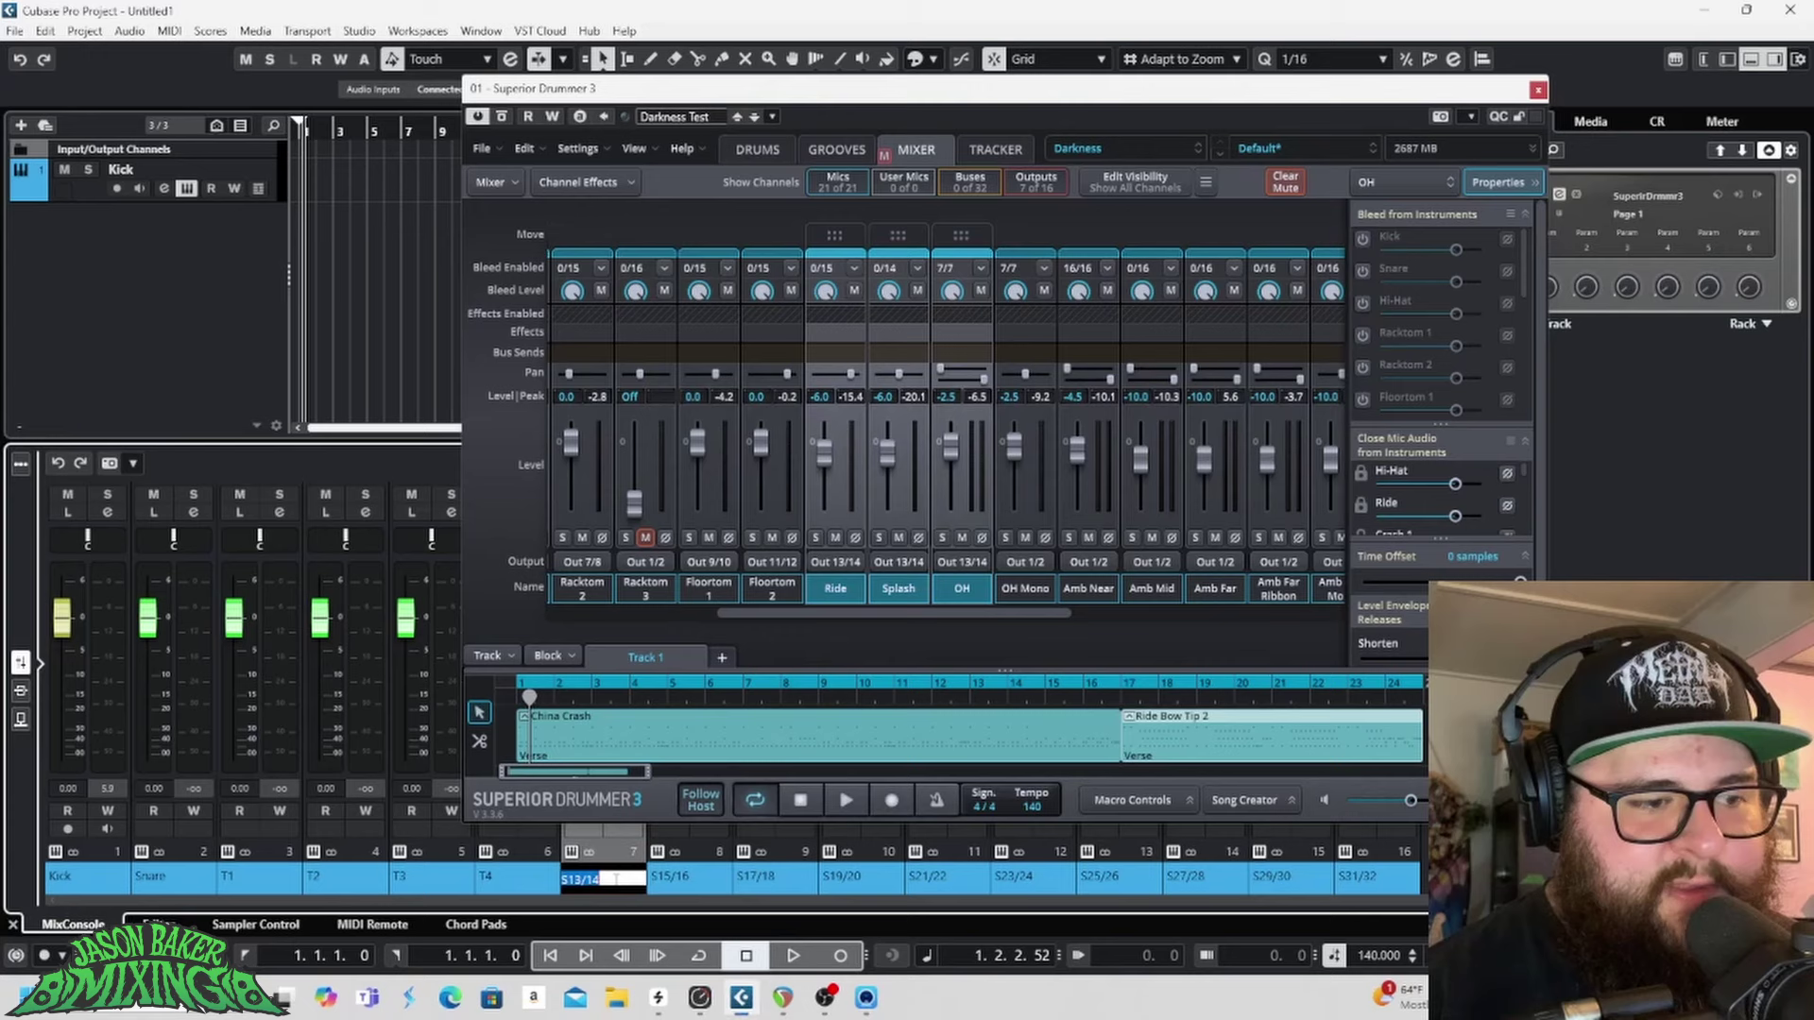
pyautogui.write('Cy')
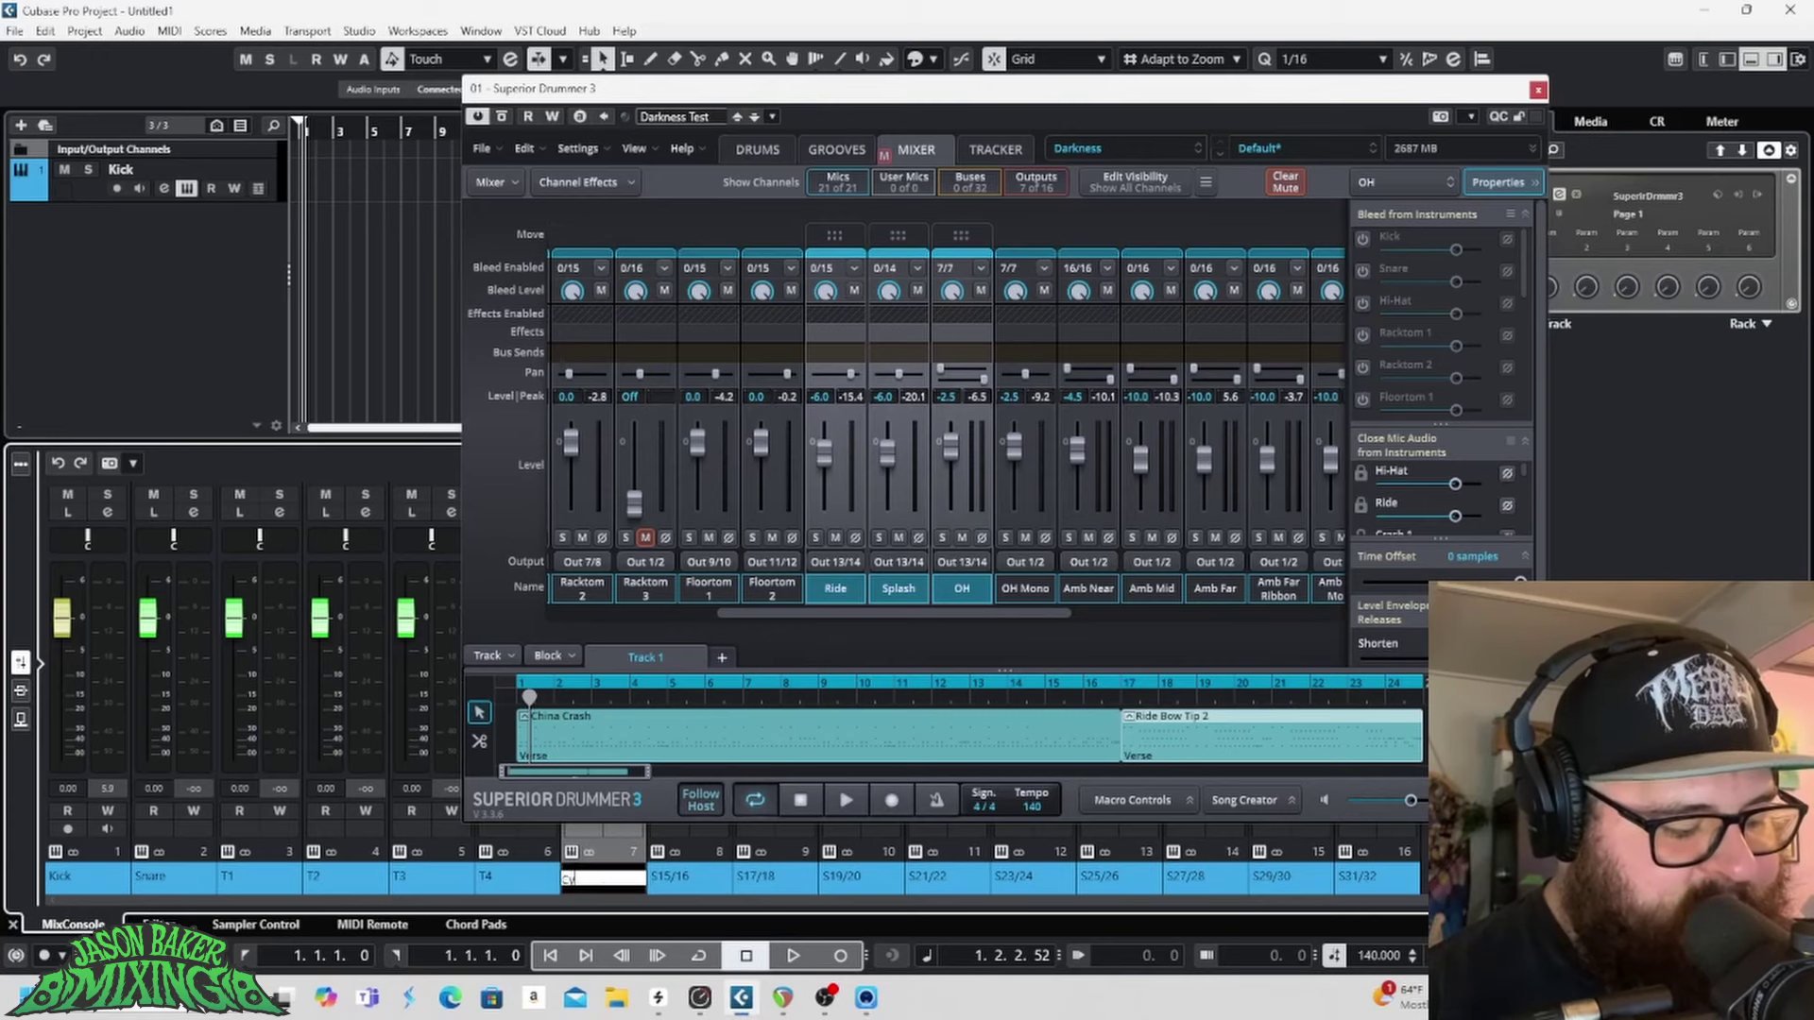
pyautogui.write('mbal')
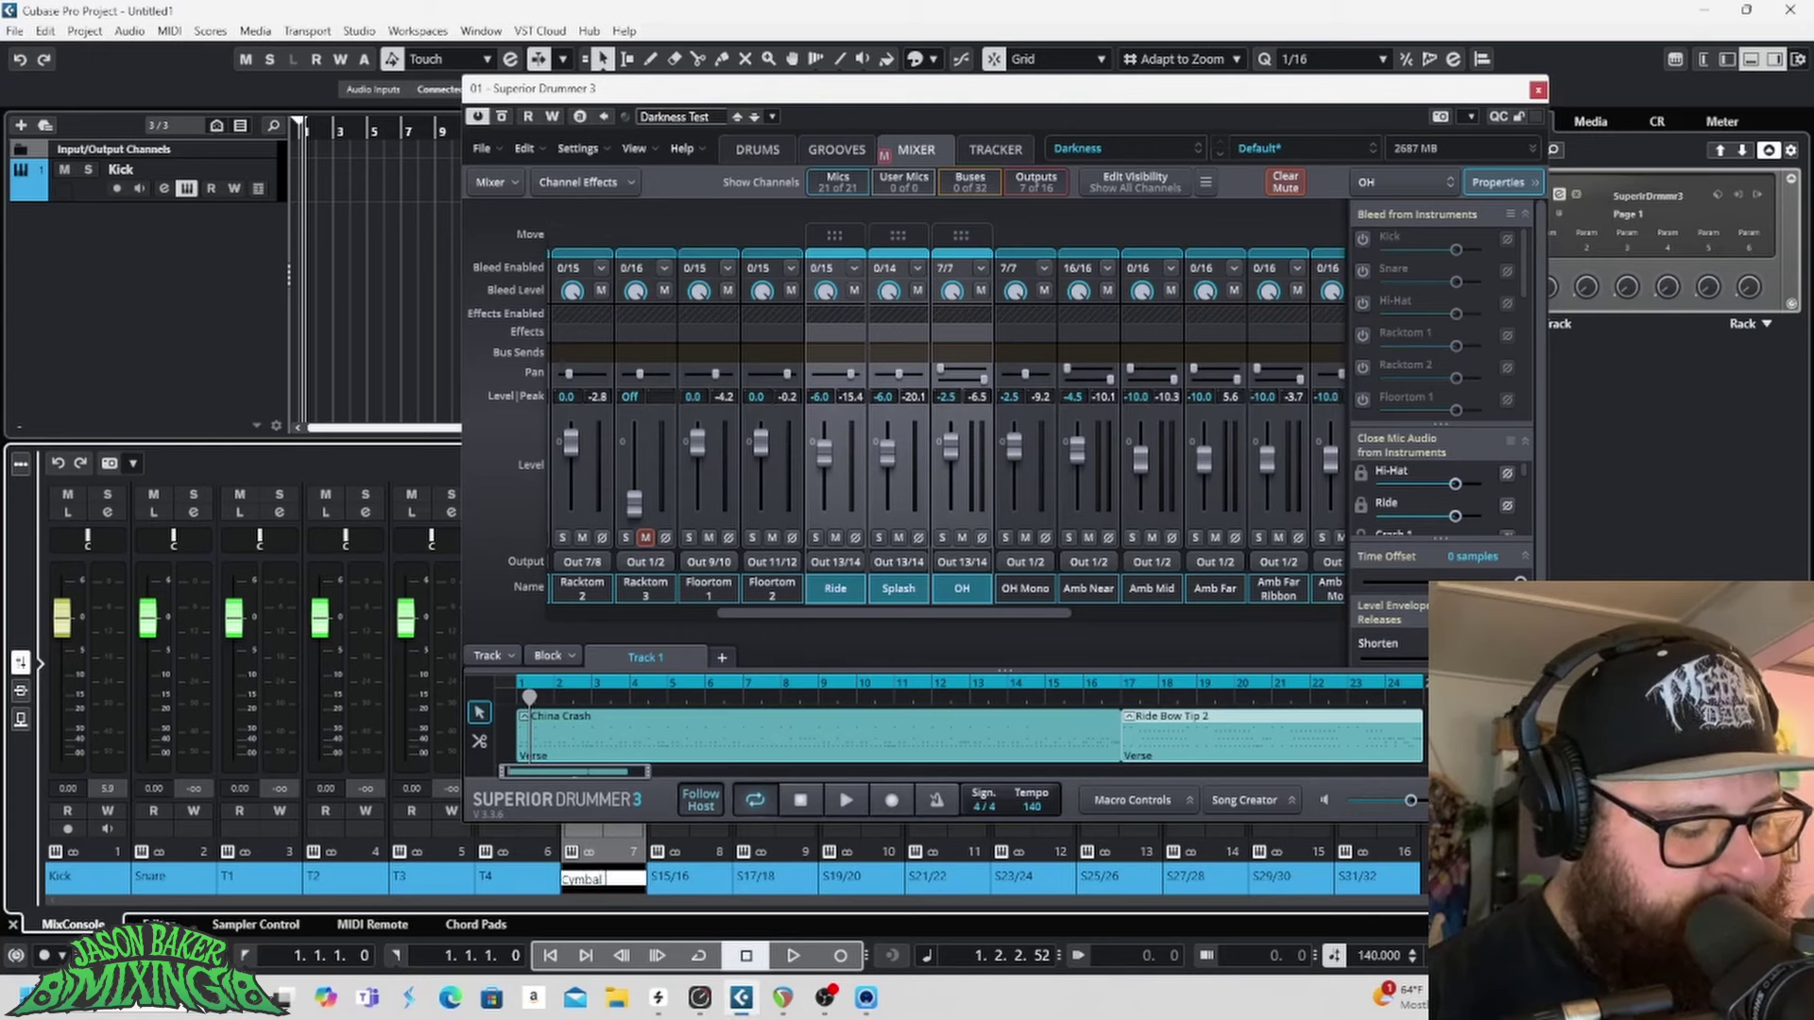
pyautogui.write(' Sum')
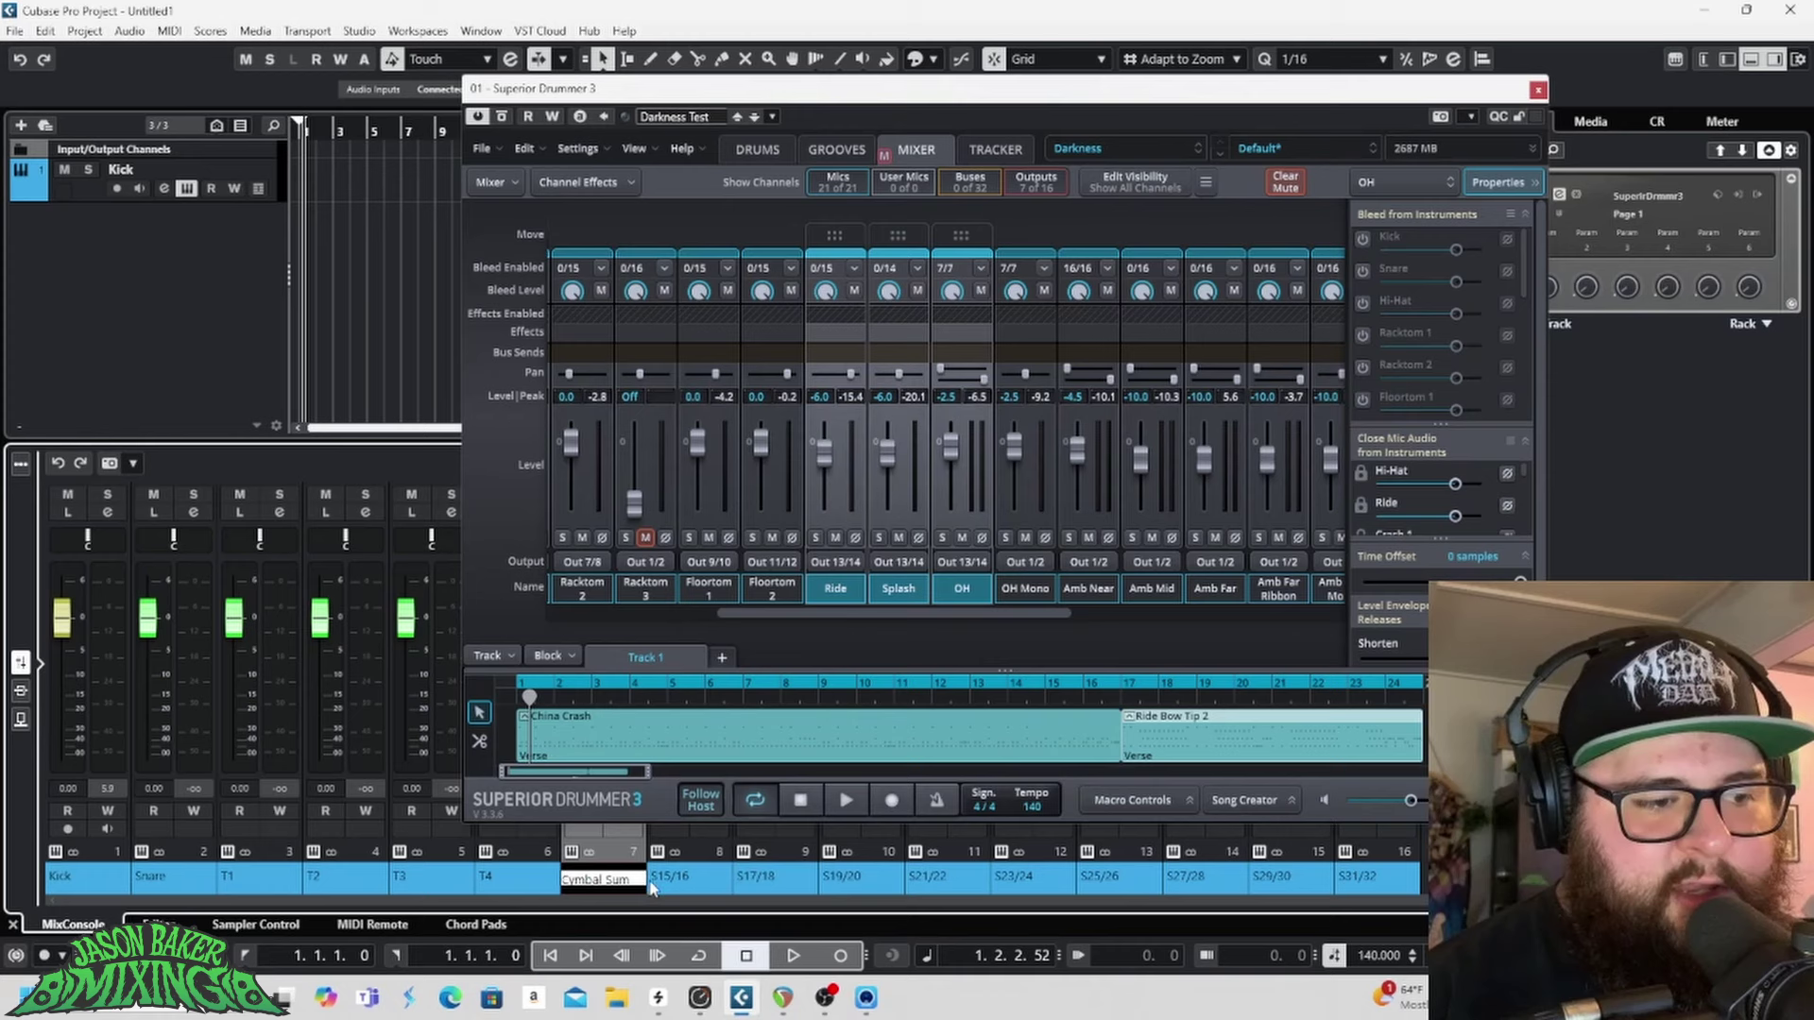
pyautogui.click(773, 637)
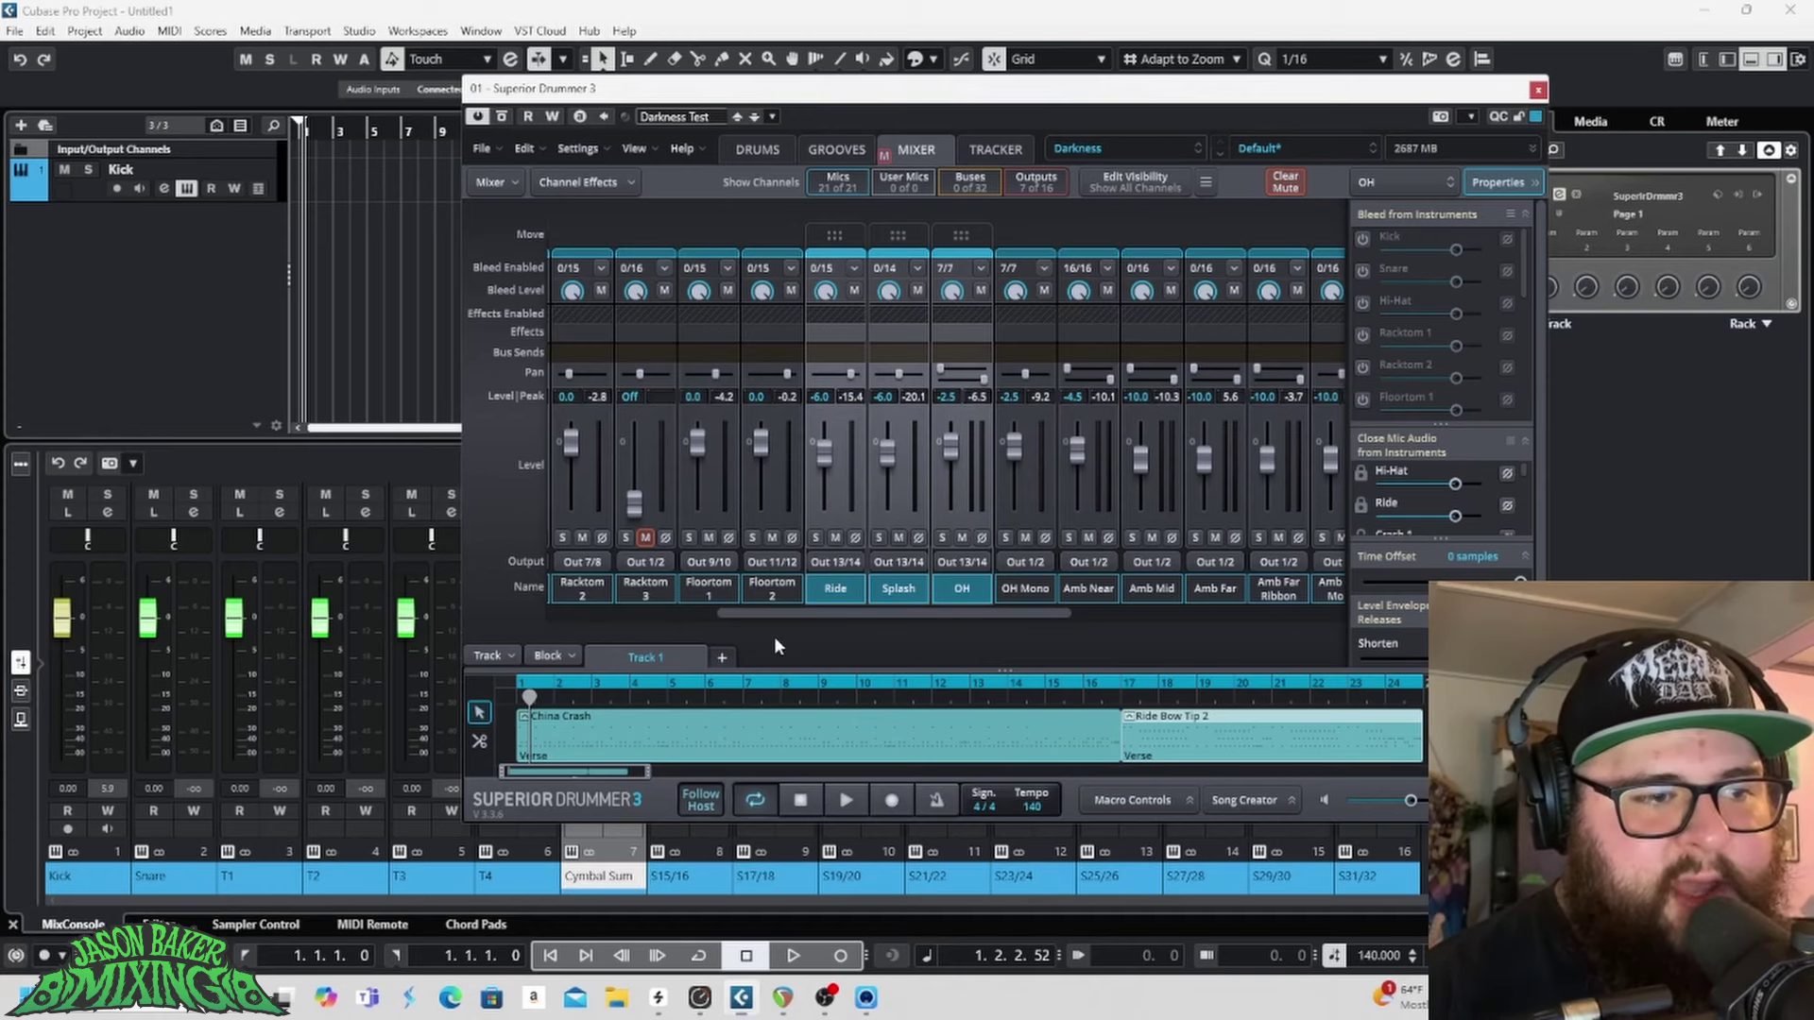
pyautogui.moveTo(781, 614); pyautogui.dragTo(496, 618)
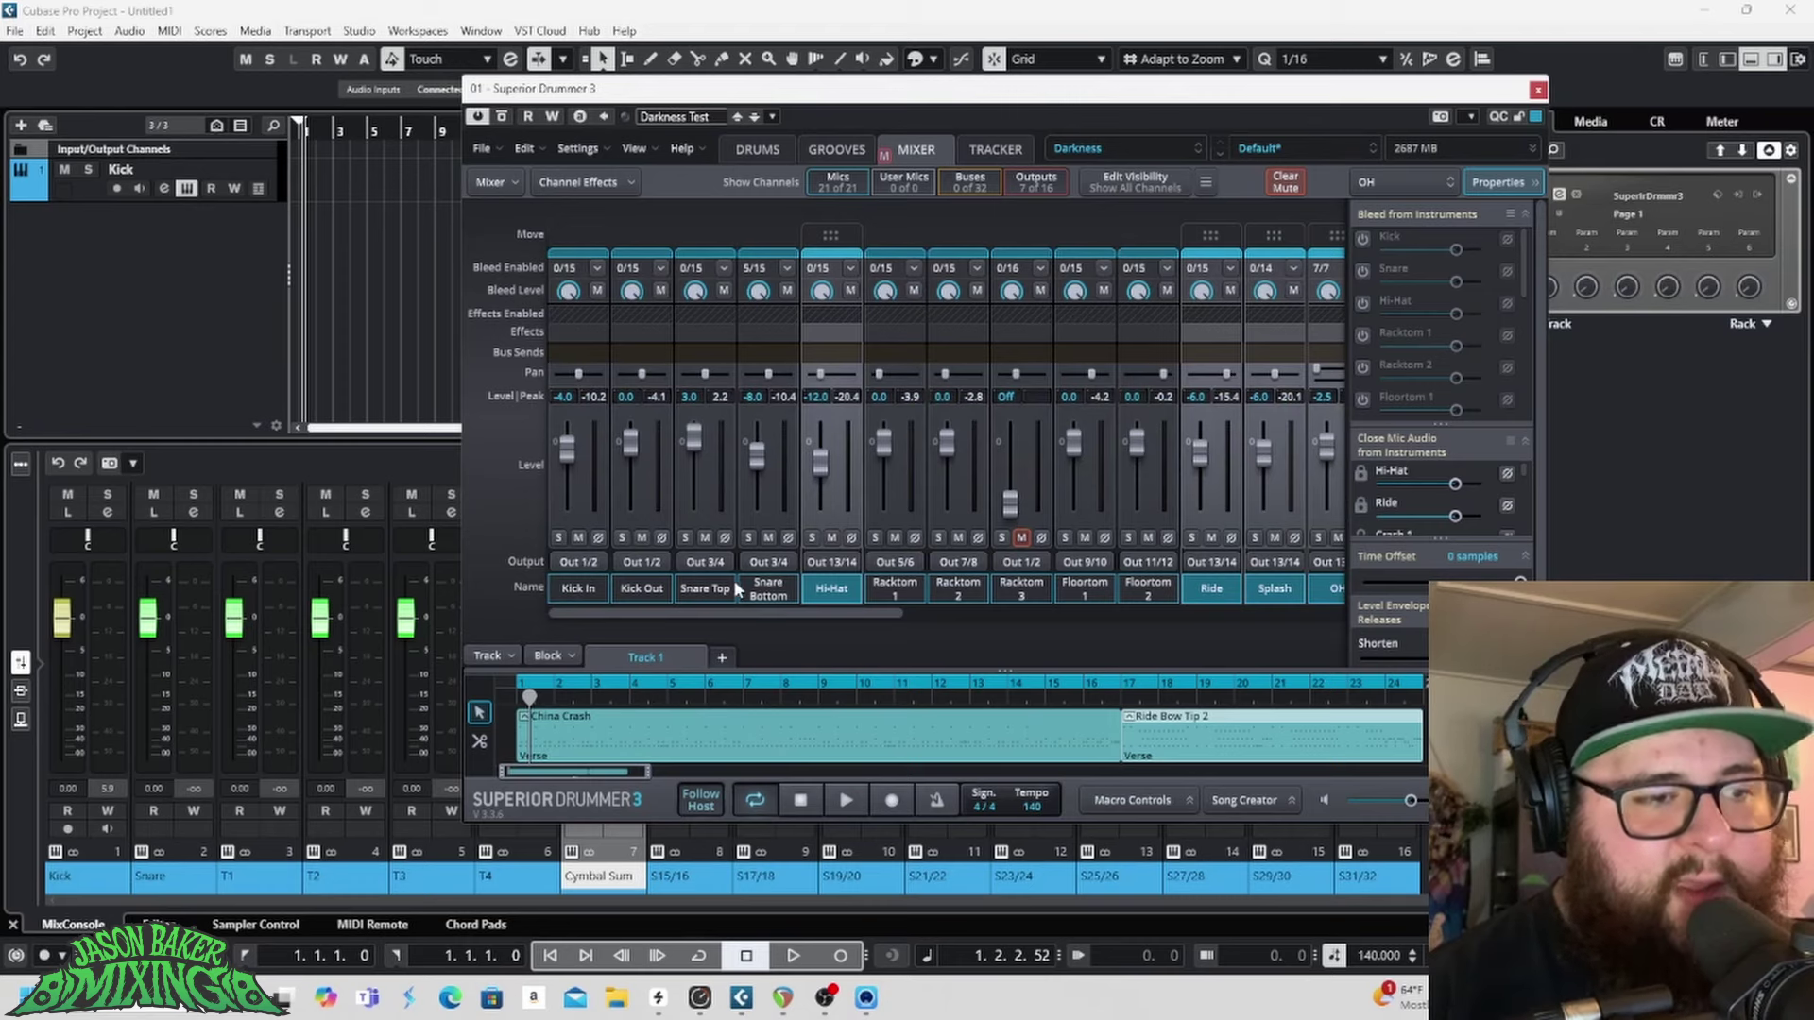
pyautogui.moveTo(802, 611); pyautogui.dragTo(1128, 622)
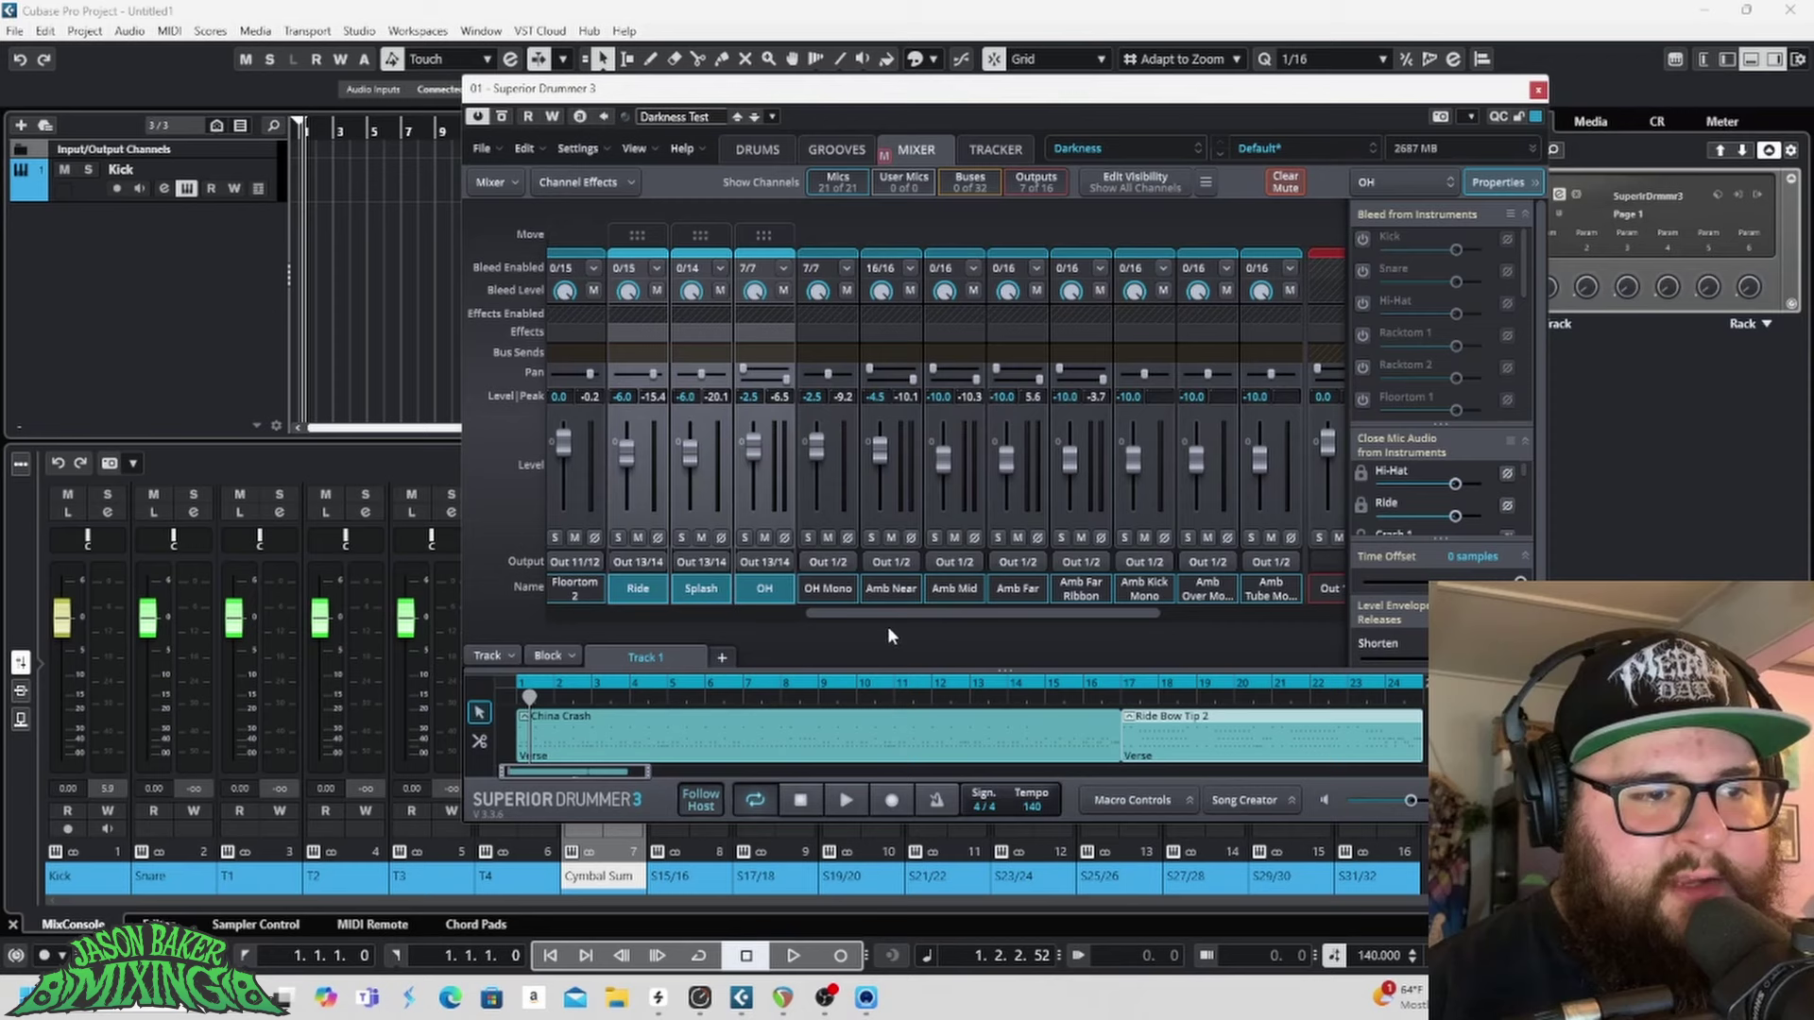
# Step: Route OH Mono to Out 15/16 and name channel S15/16 OH Mono
pyautogui.click(829, 501)
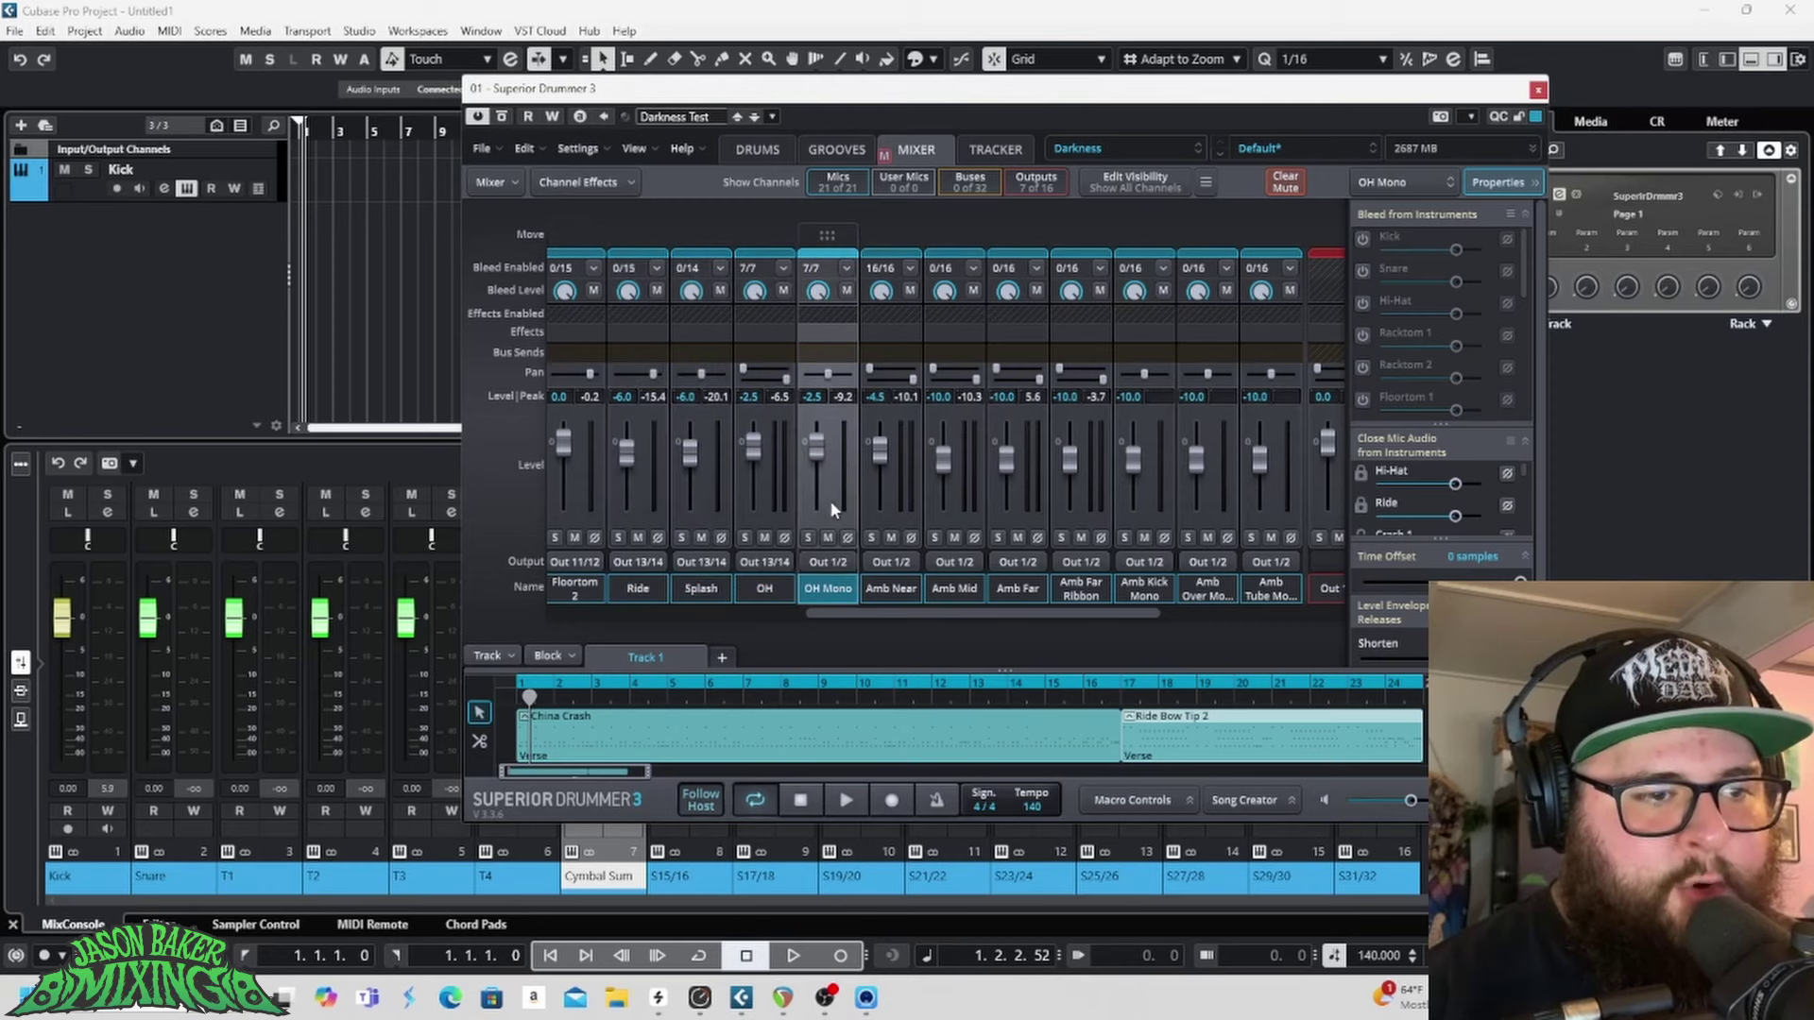
pyautogui.click(833, 564)
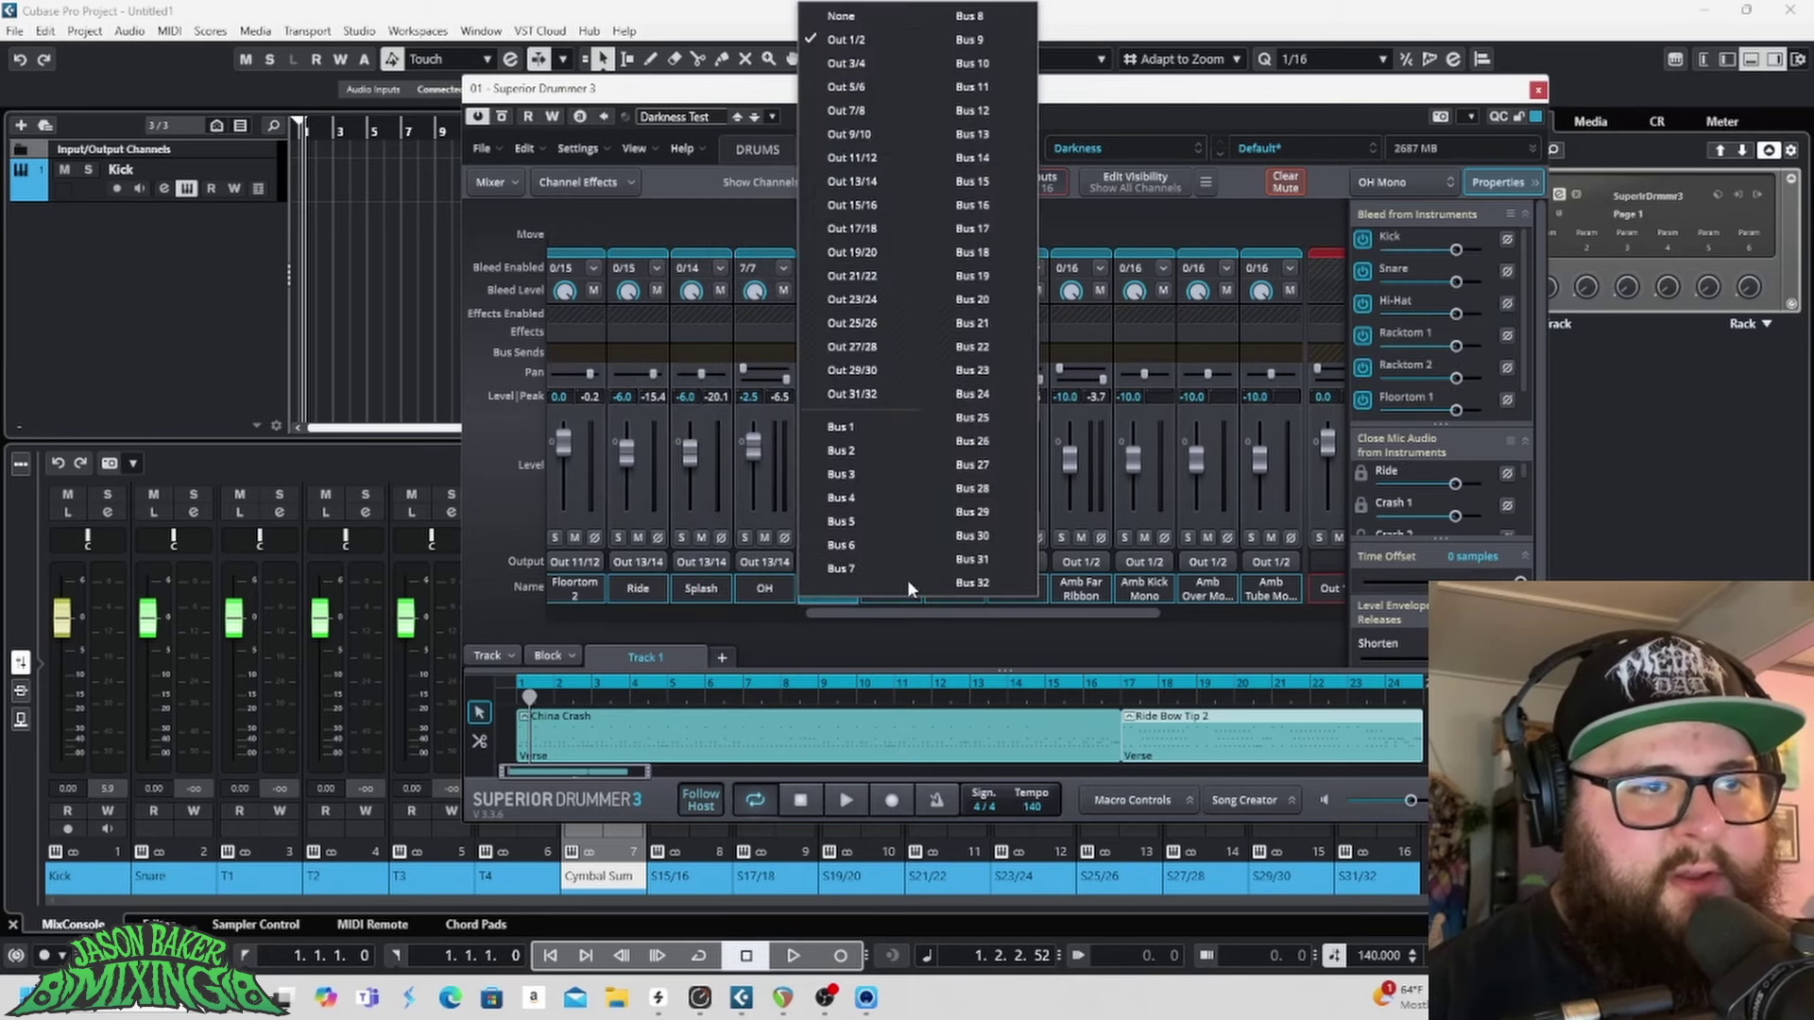
pyautogui.click(905, 206)
pyautogui.doubleClick(689, 878)
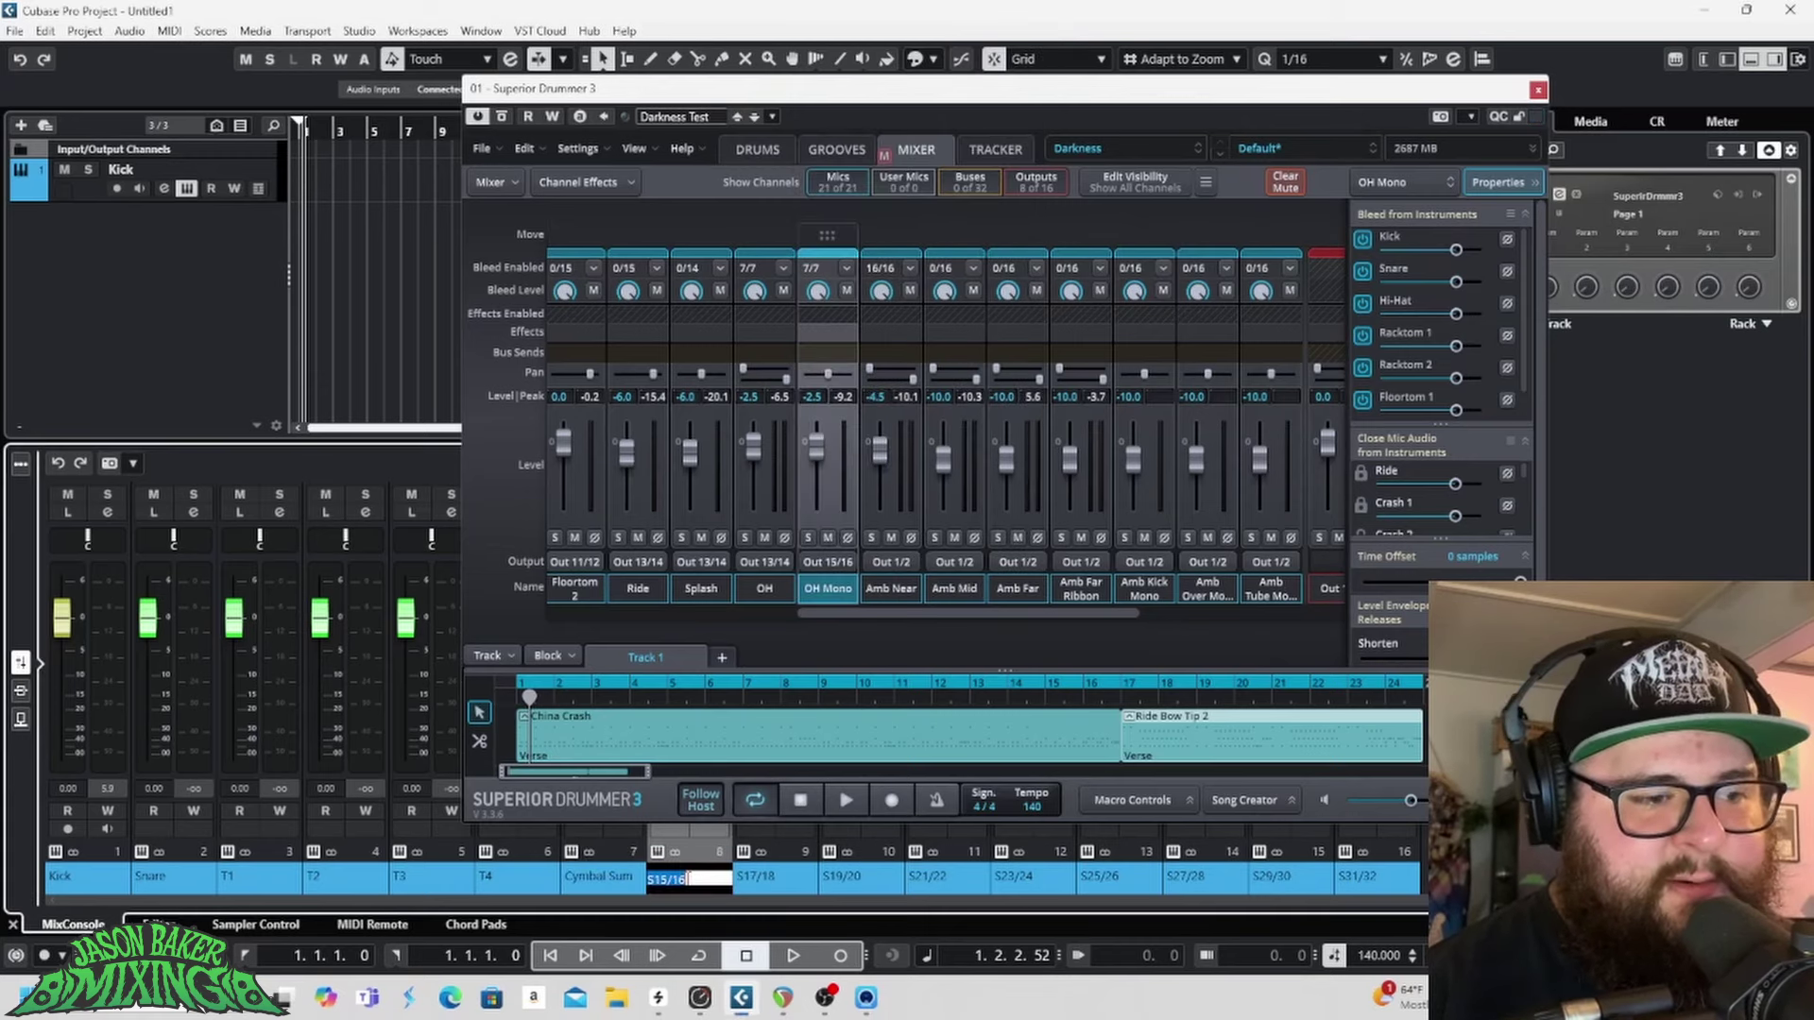
pyautogui.write('OH')
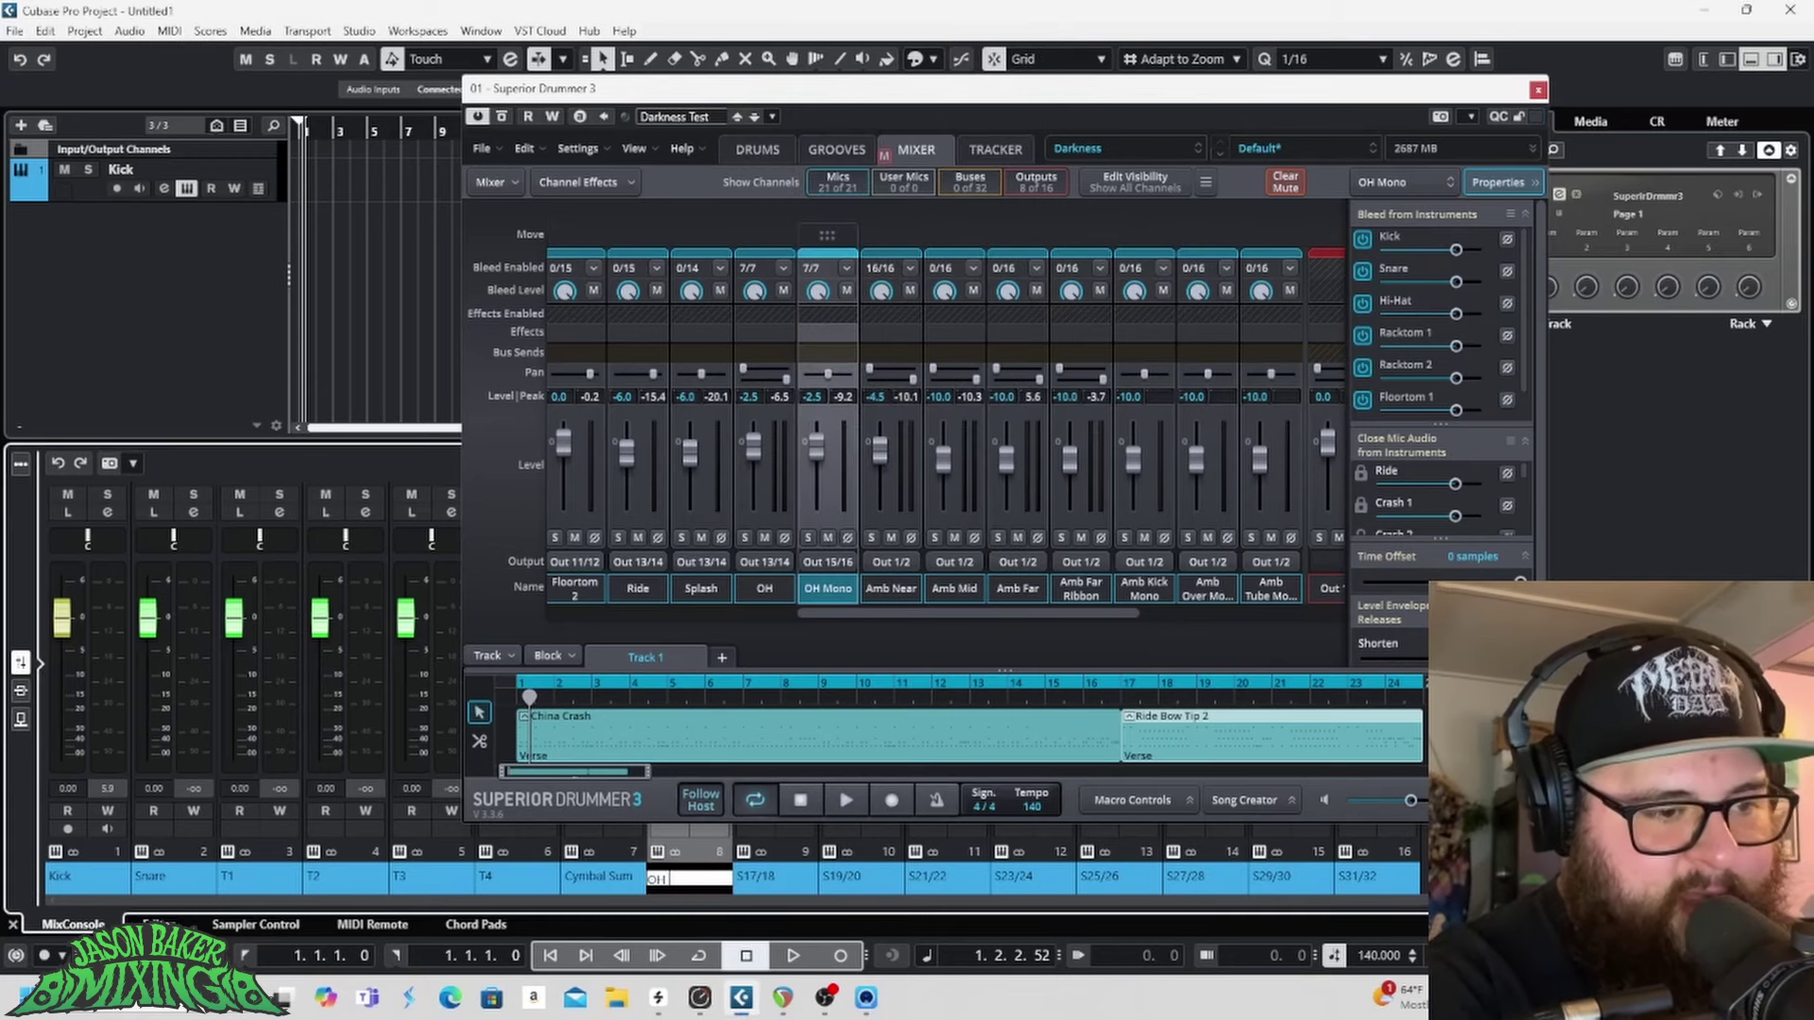
pyautogui.write(' Mono')
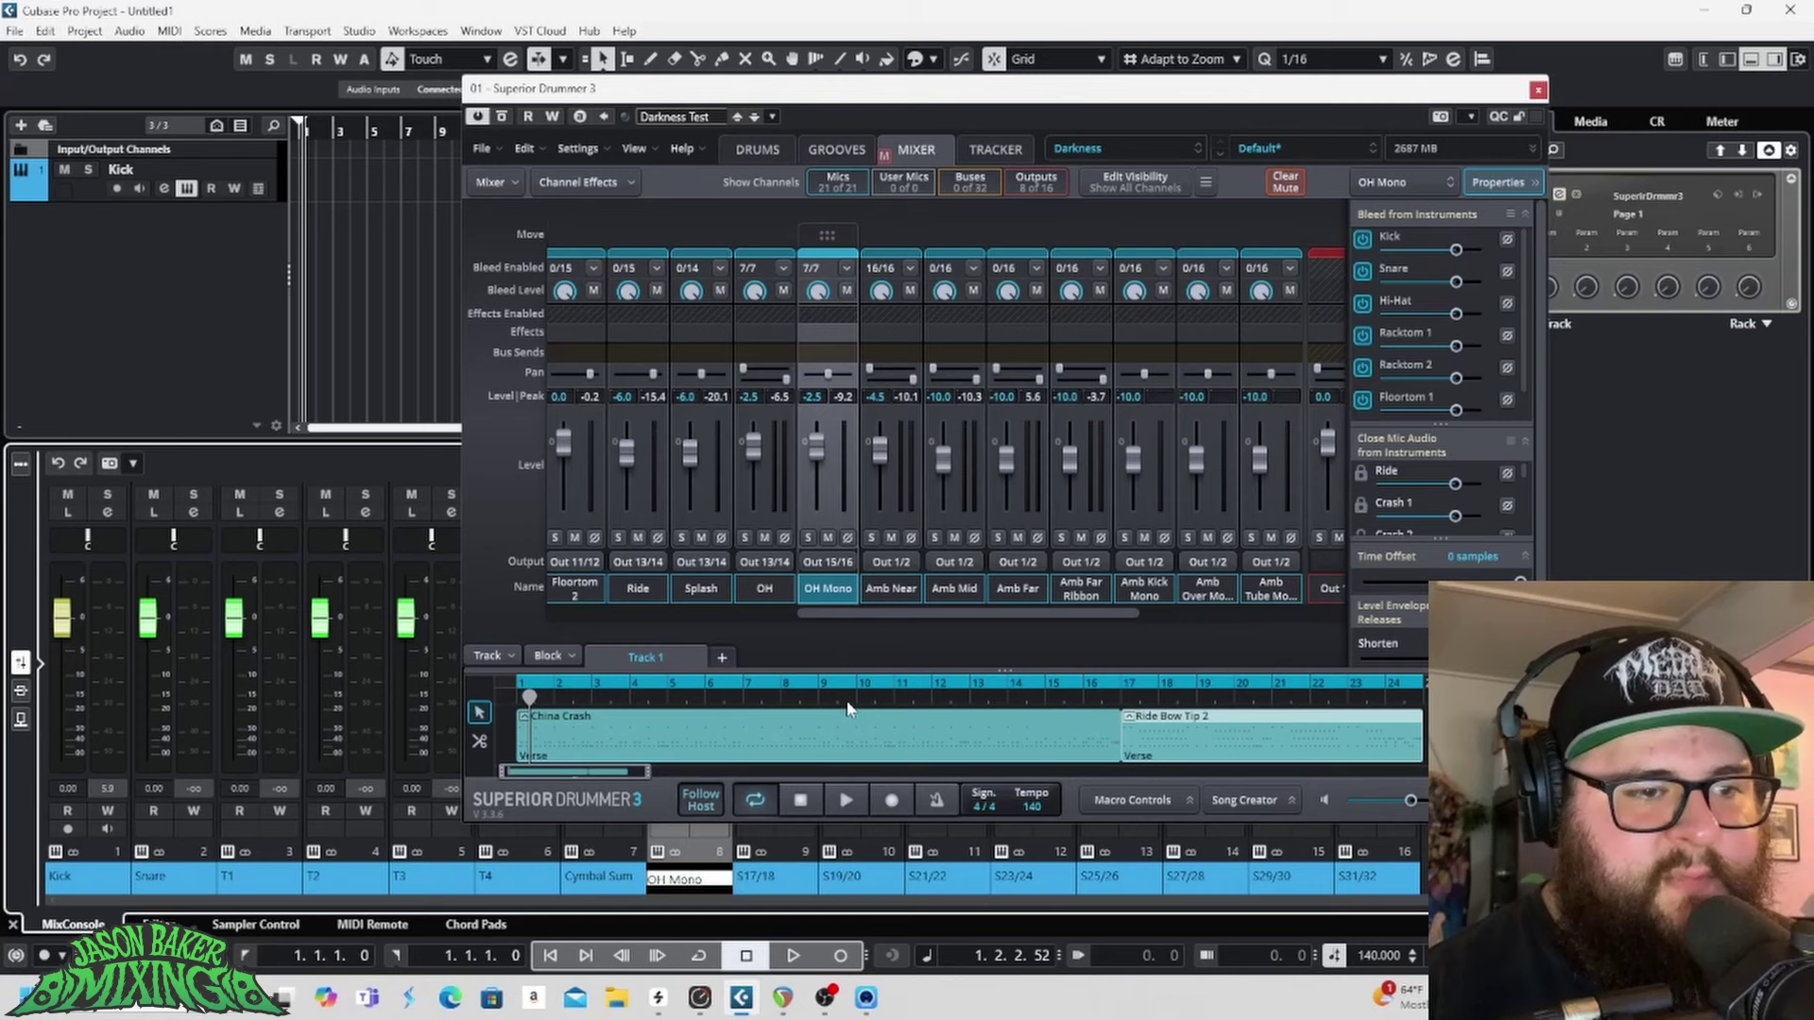
# Step: Route Amb Near to Out 17/18 and name channel S17/18 Room Near
pyautogui.click(883, 528)
pyautogui.click(892, 562)
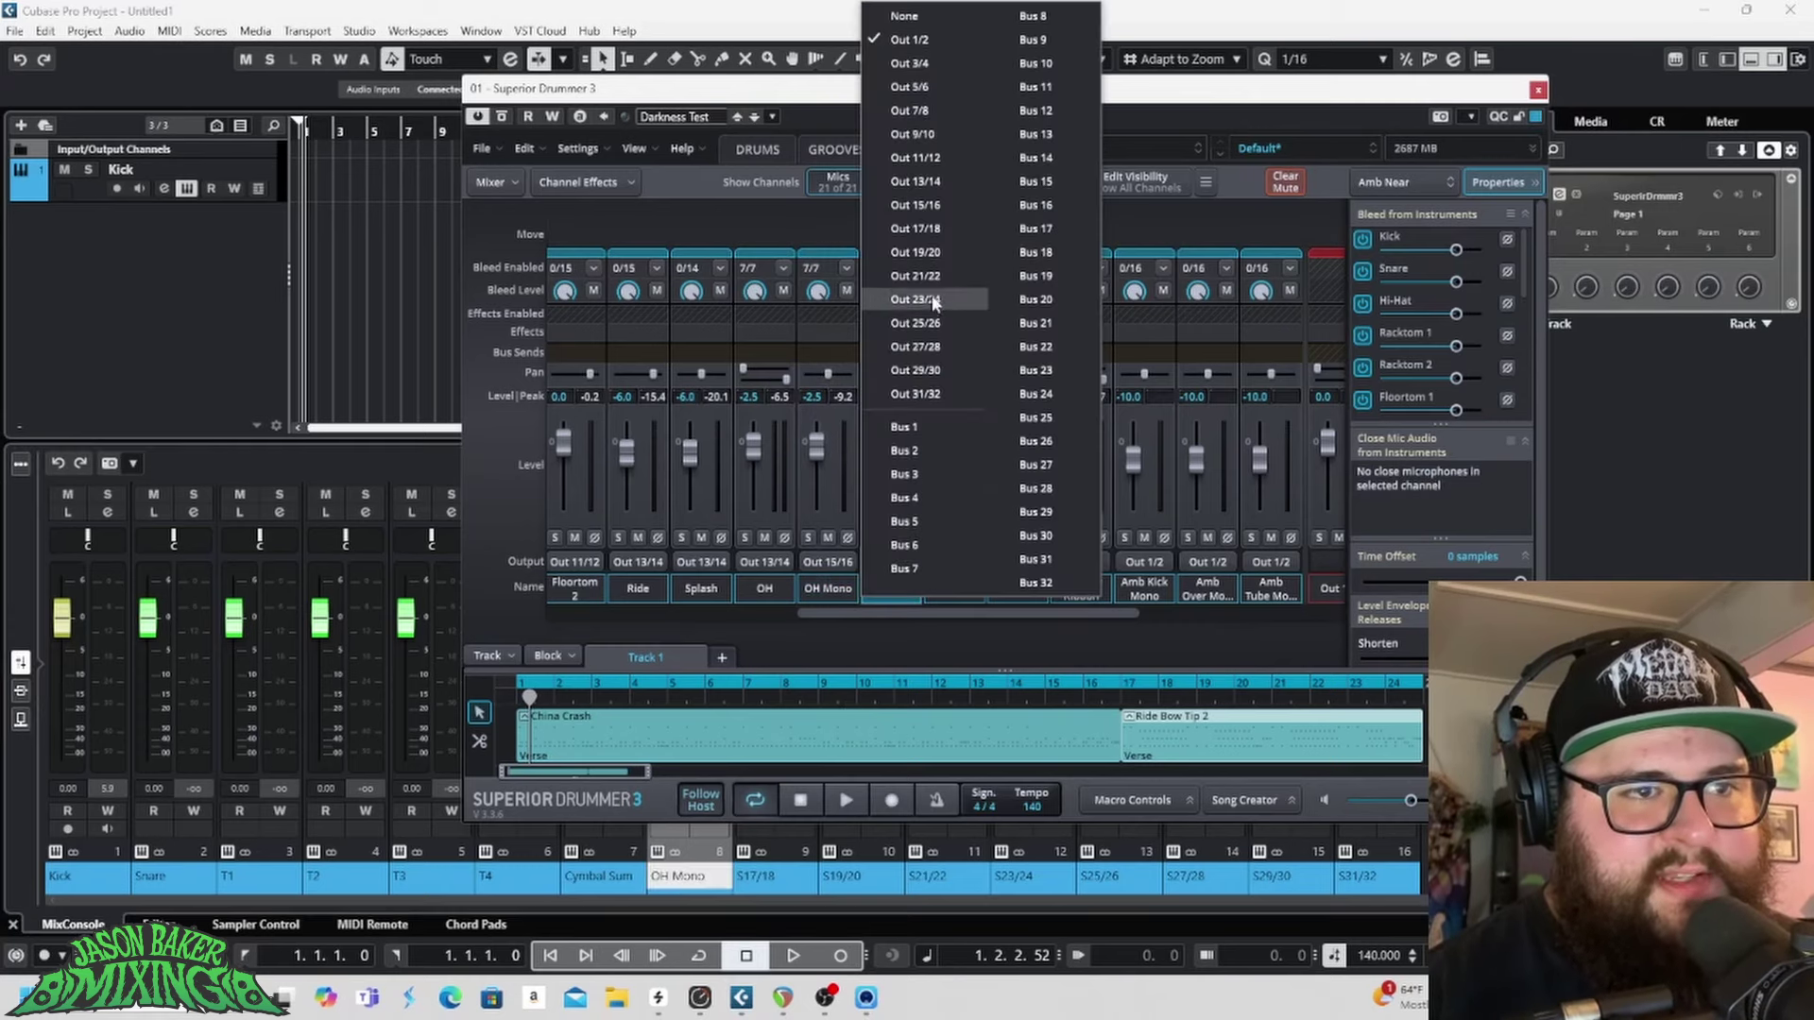
pyautogui.click(913, 228)
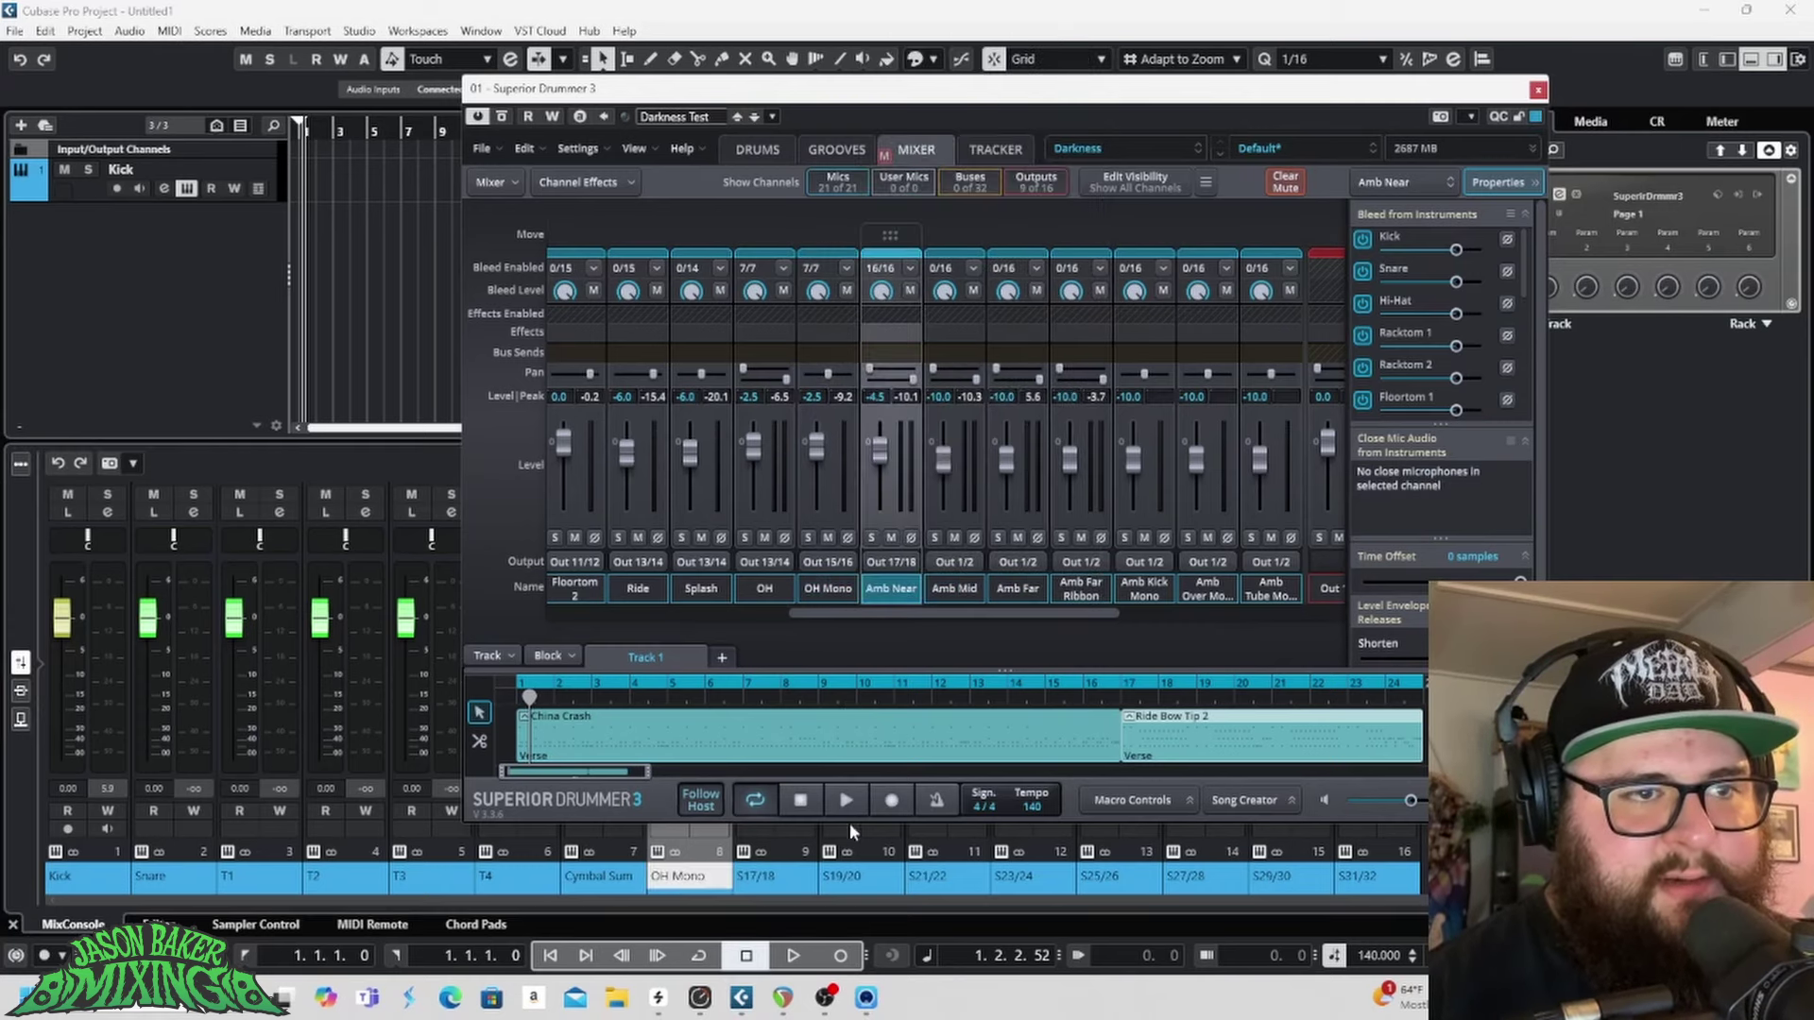
pyautogui.doubleClick(771, 877)
pyautogui.write('R')
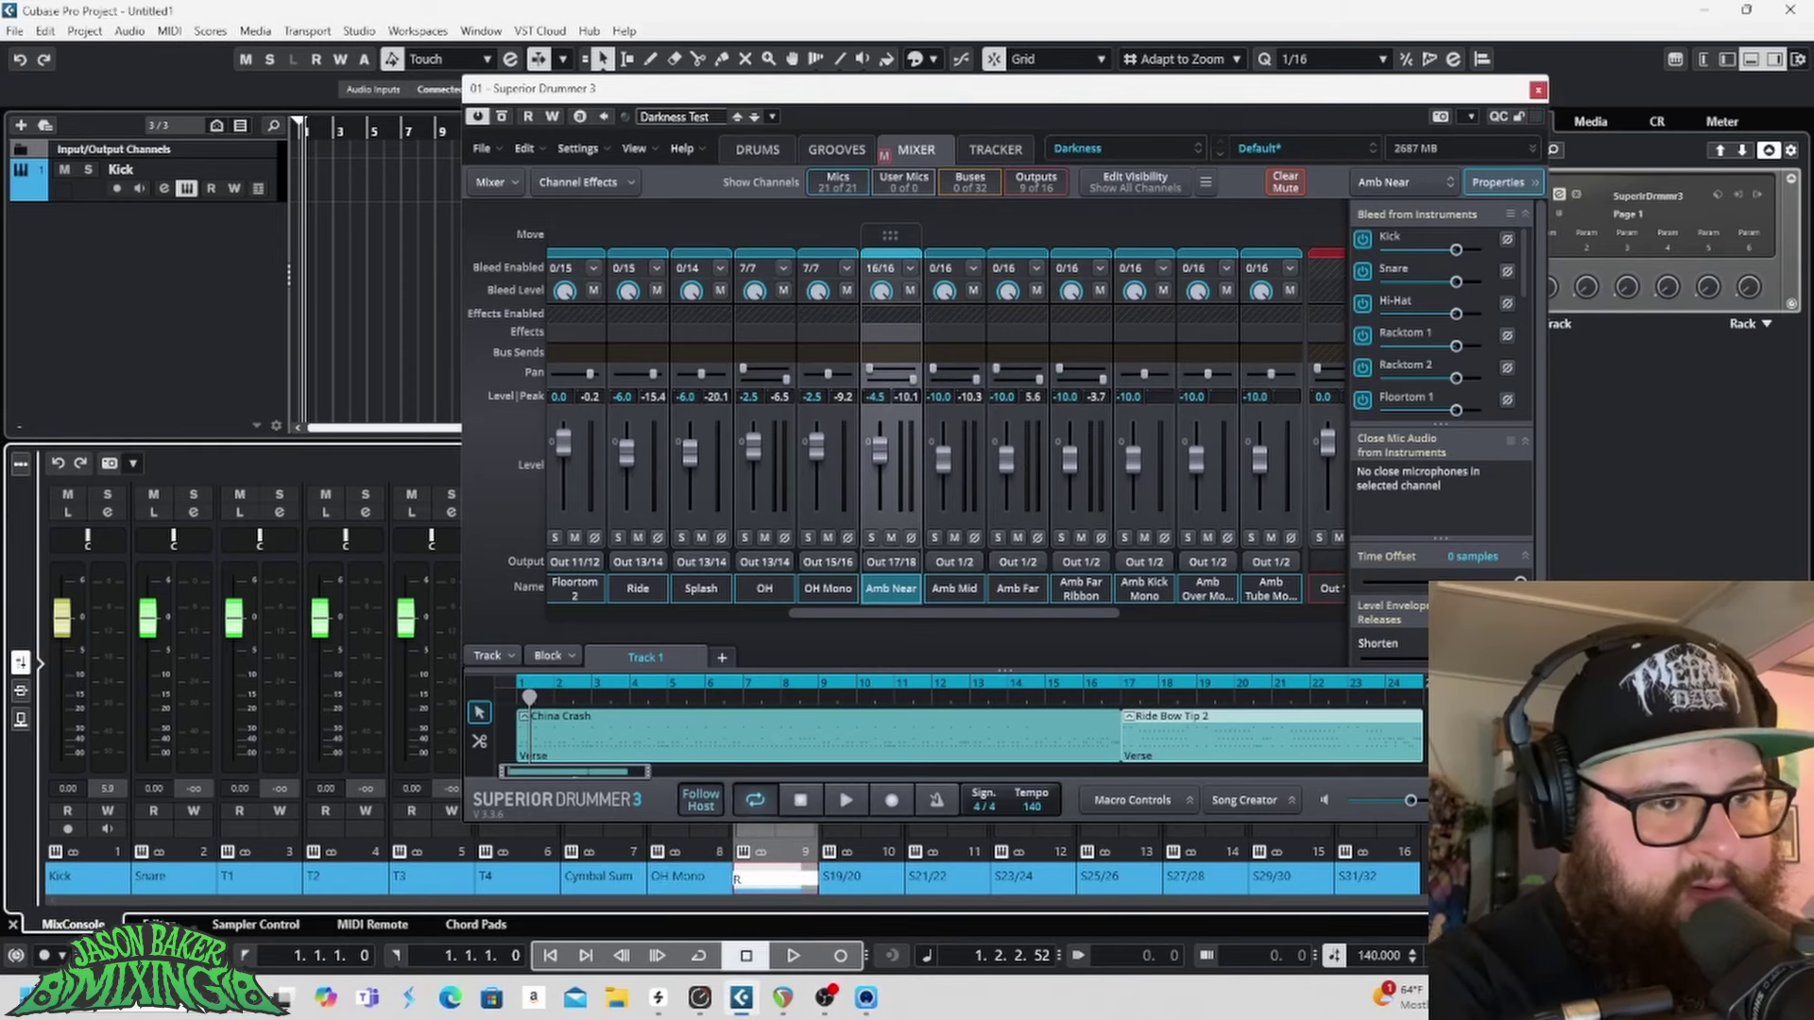
pyautogui.write('o')
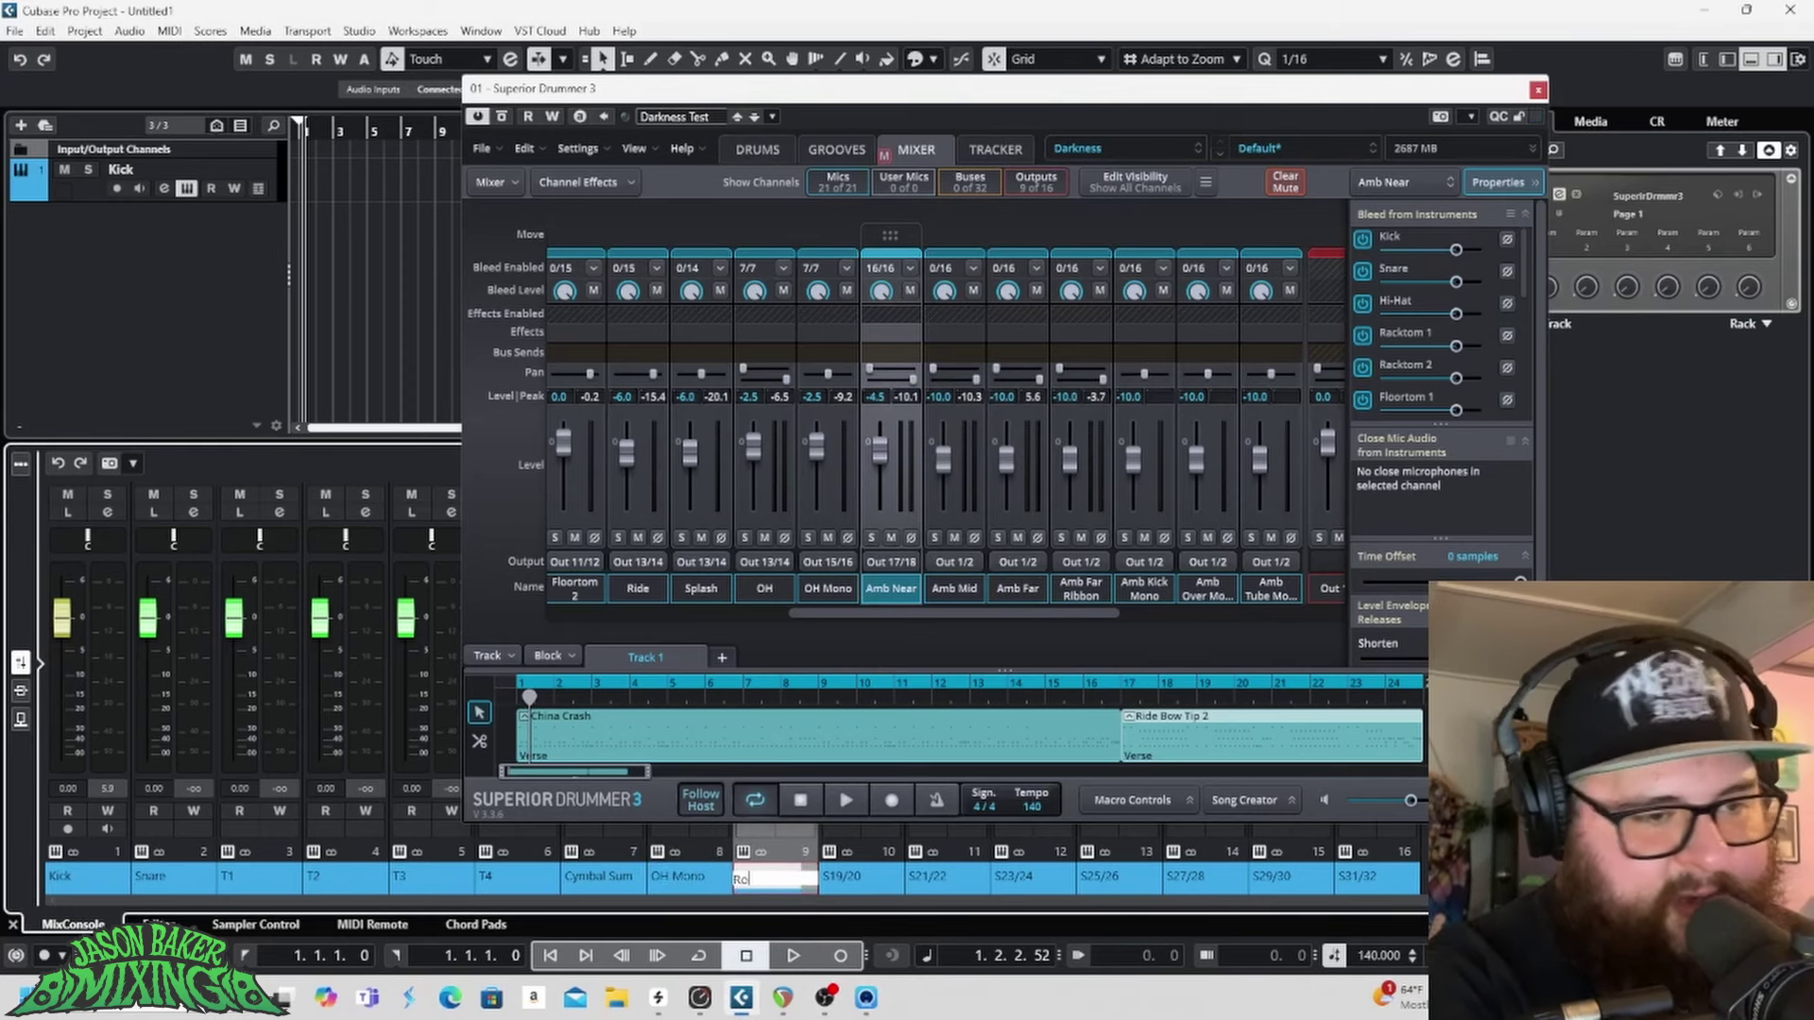
pyautogui.write('om Near')
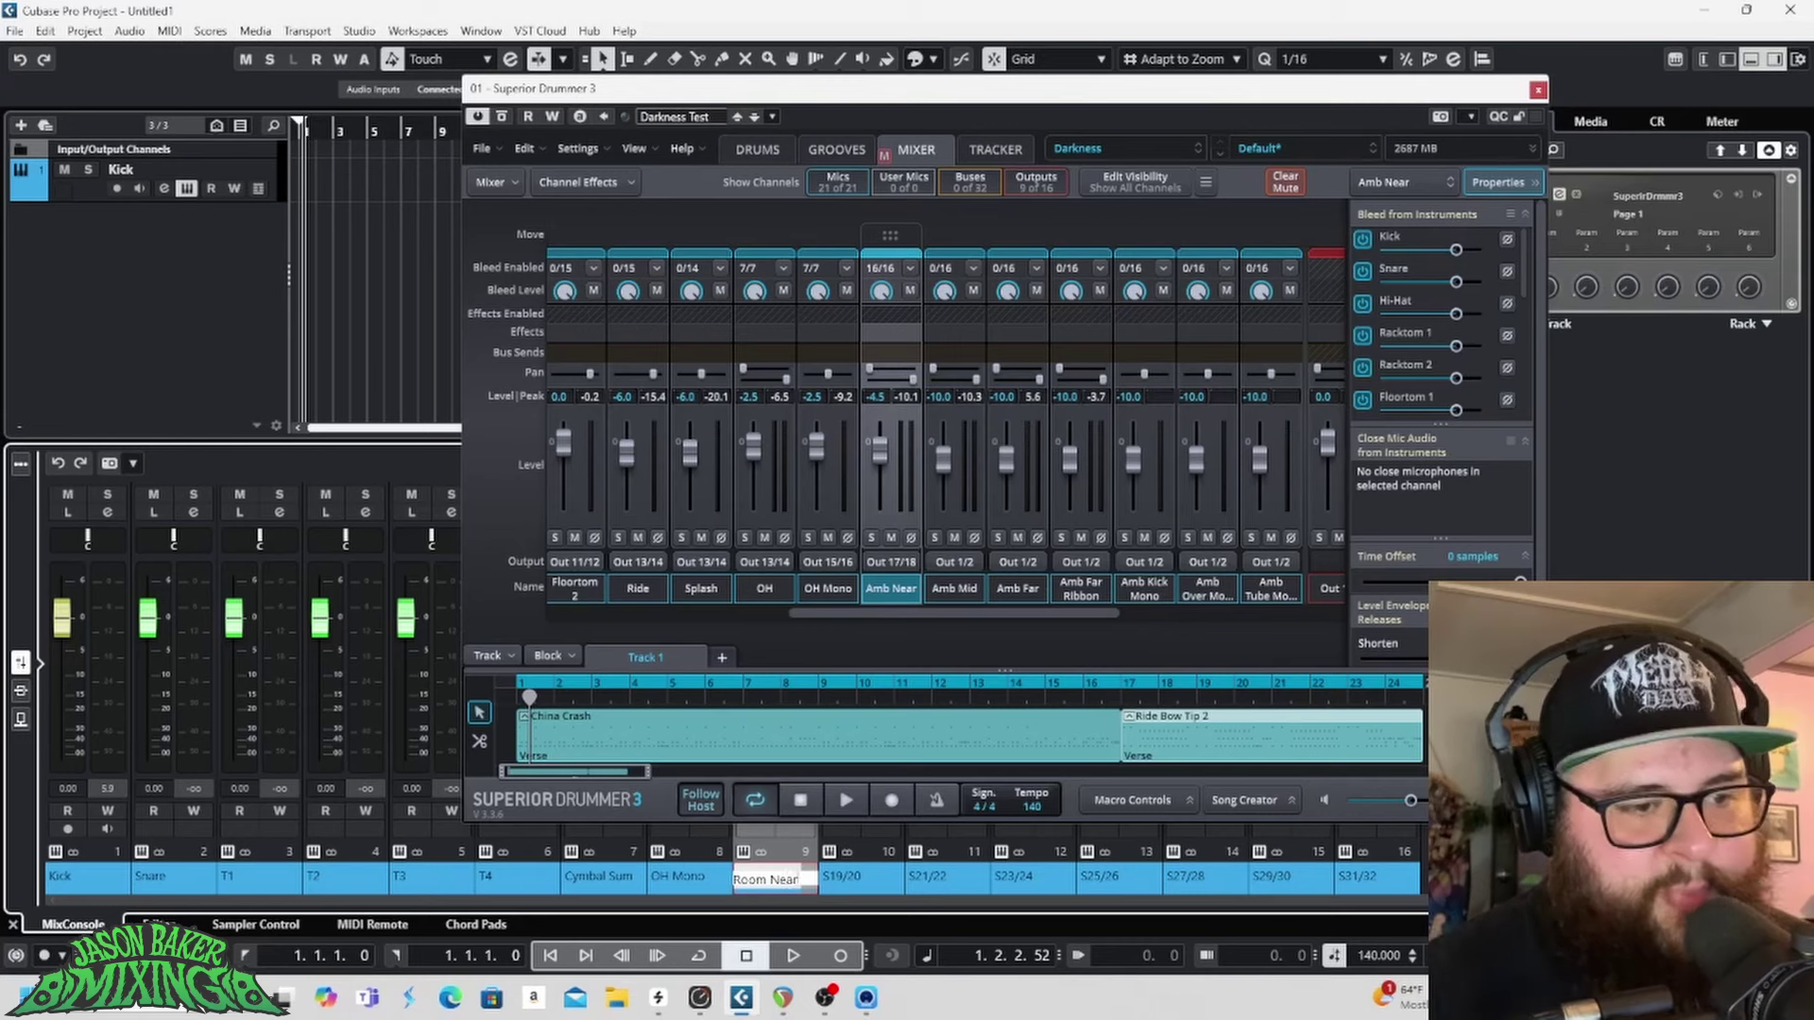
pyautogui.press('Return')
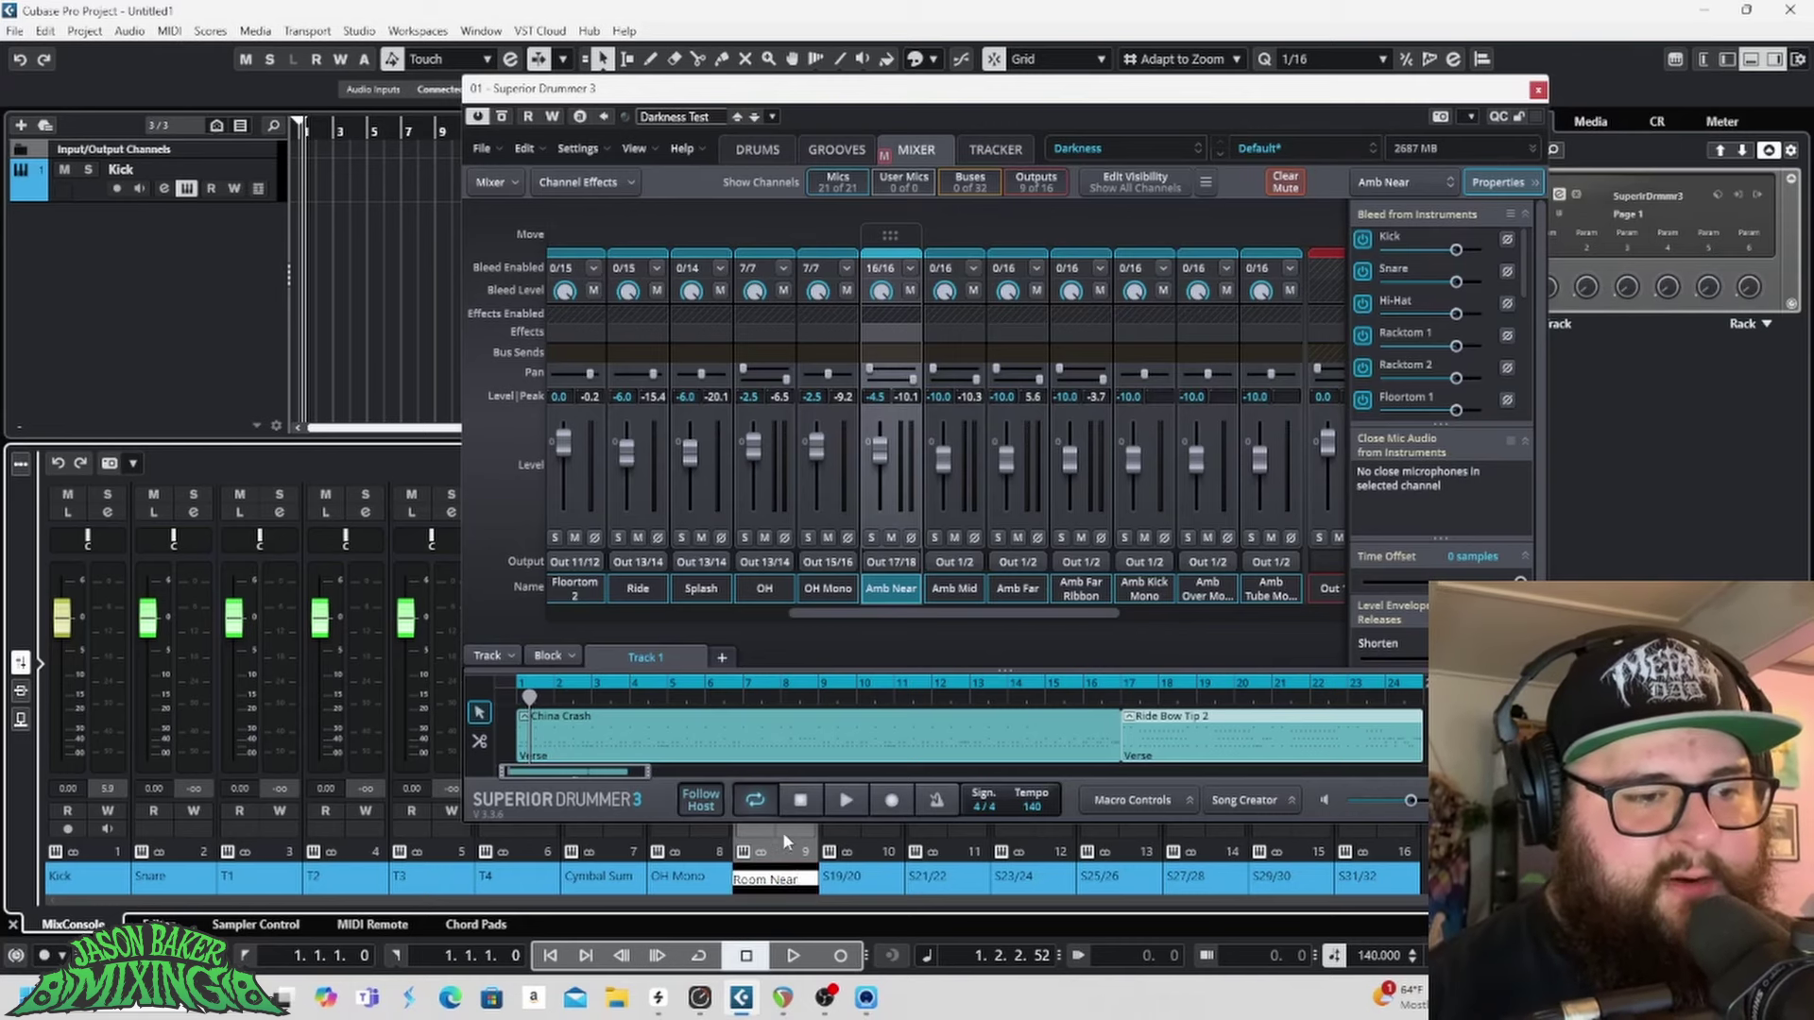
# Step: Select the Amb Far mic and enable bleed from Snare, Racktom 1–2 and Floortom 1–2
pyautogui.click(858, 851)
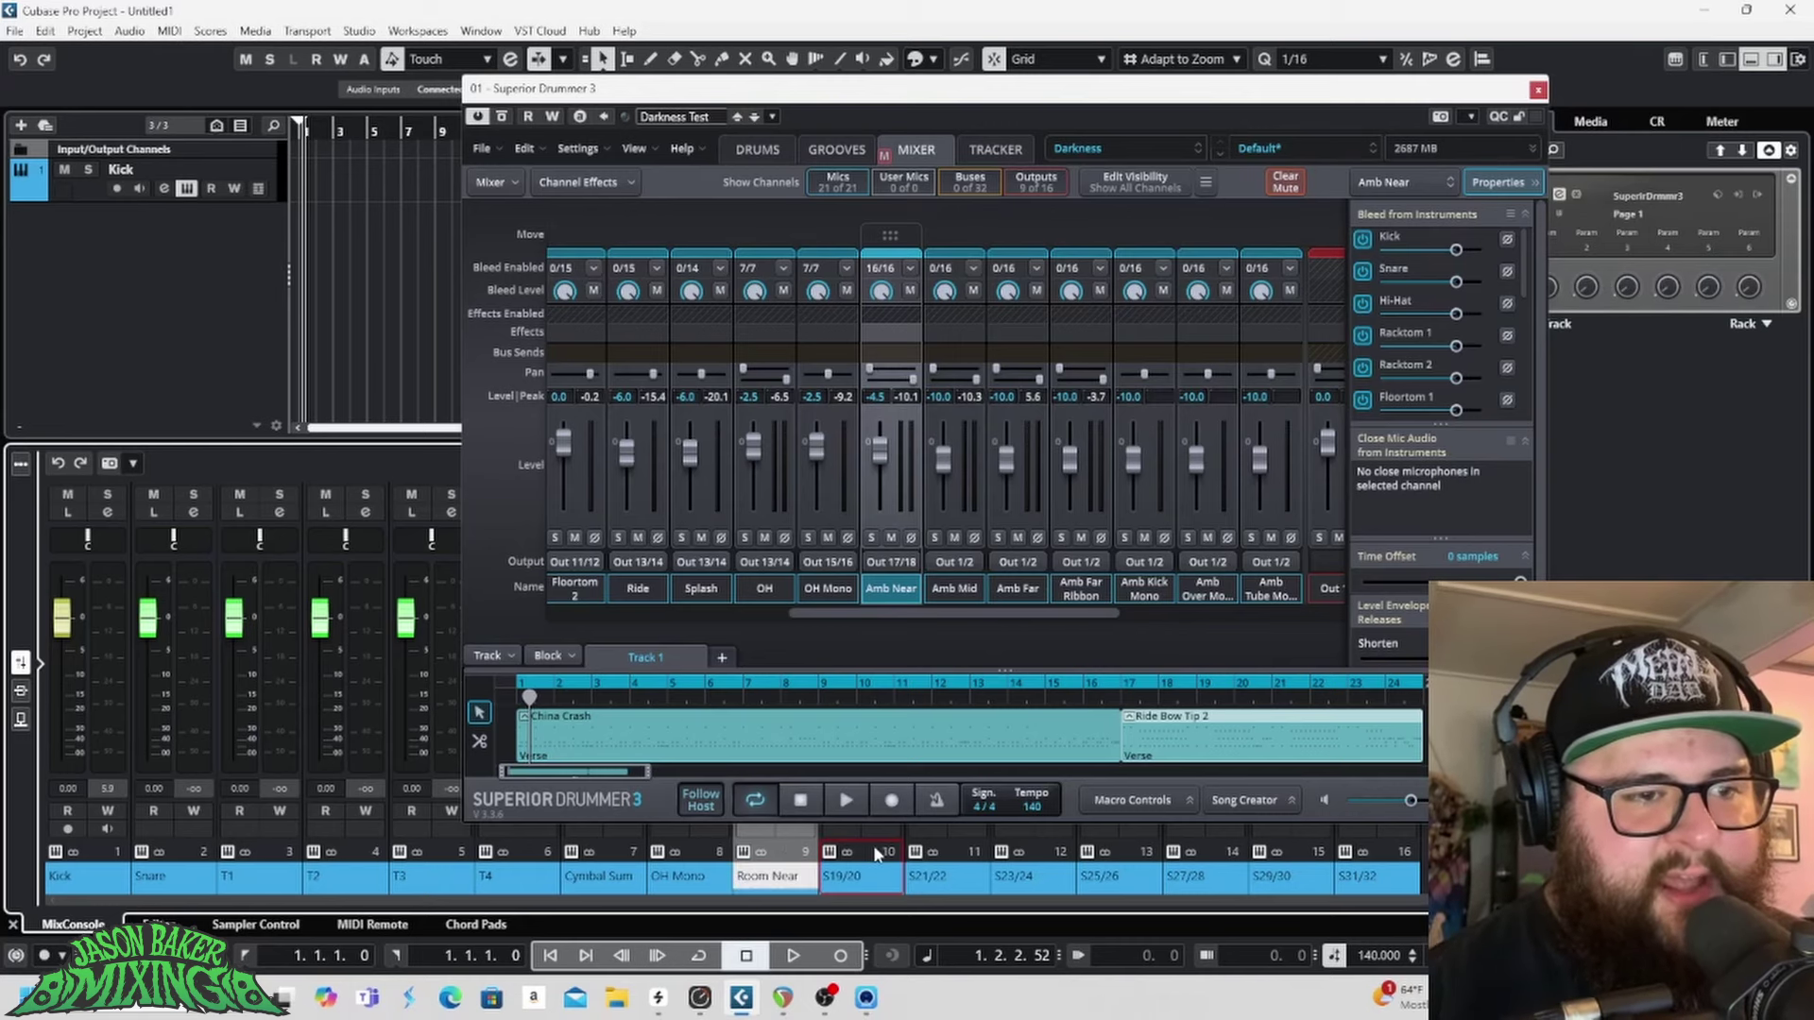
pyautogui.click(1020, 519)
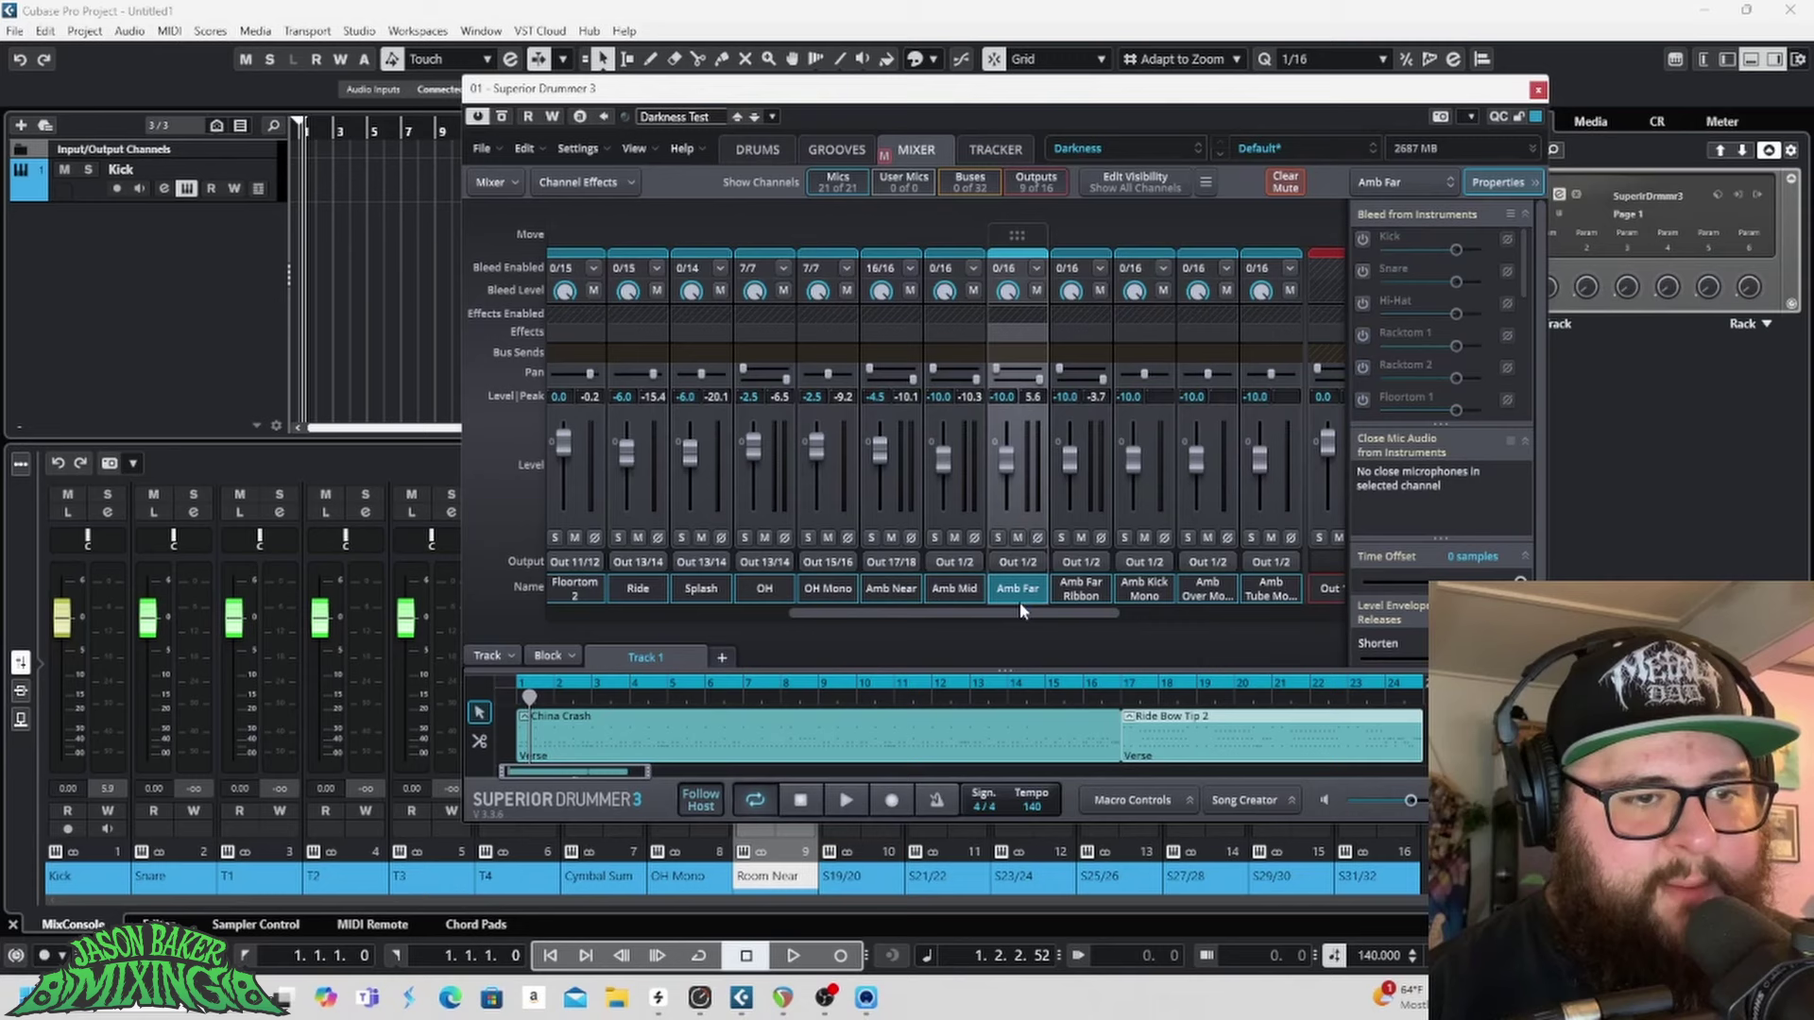
pyautogui.click(1365, 272)
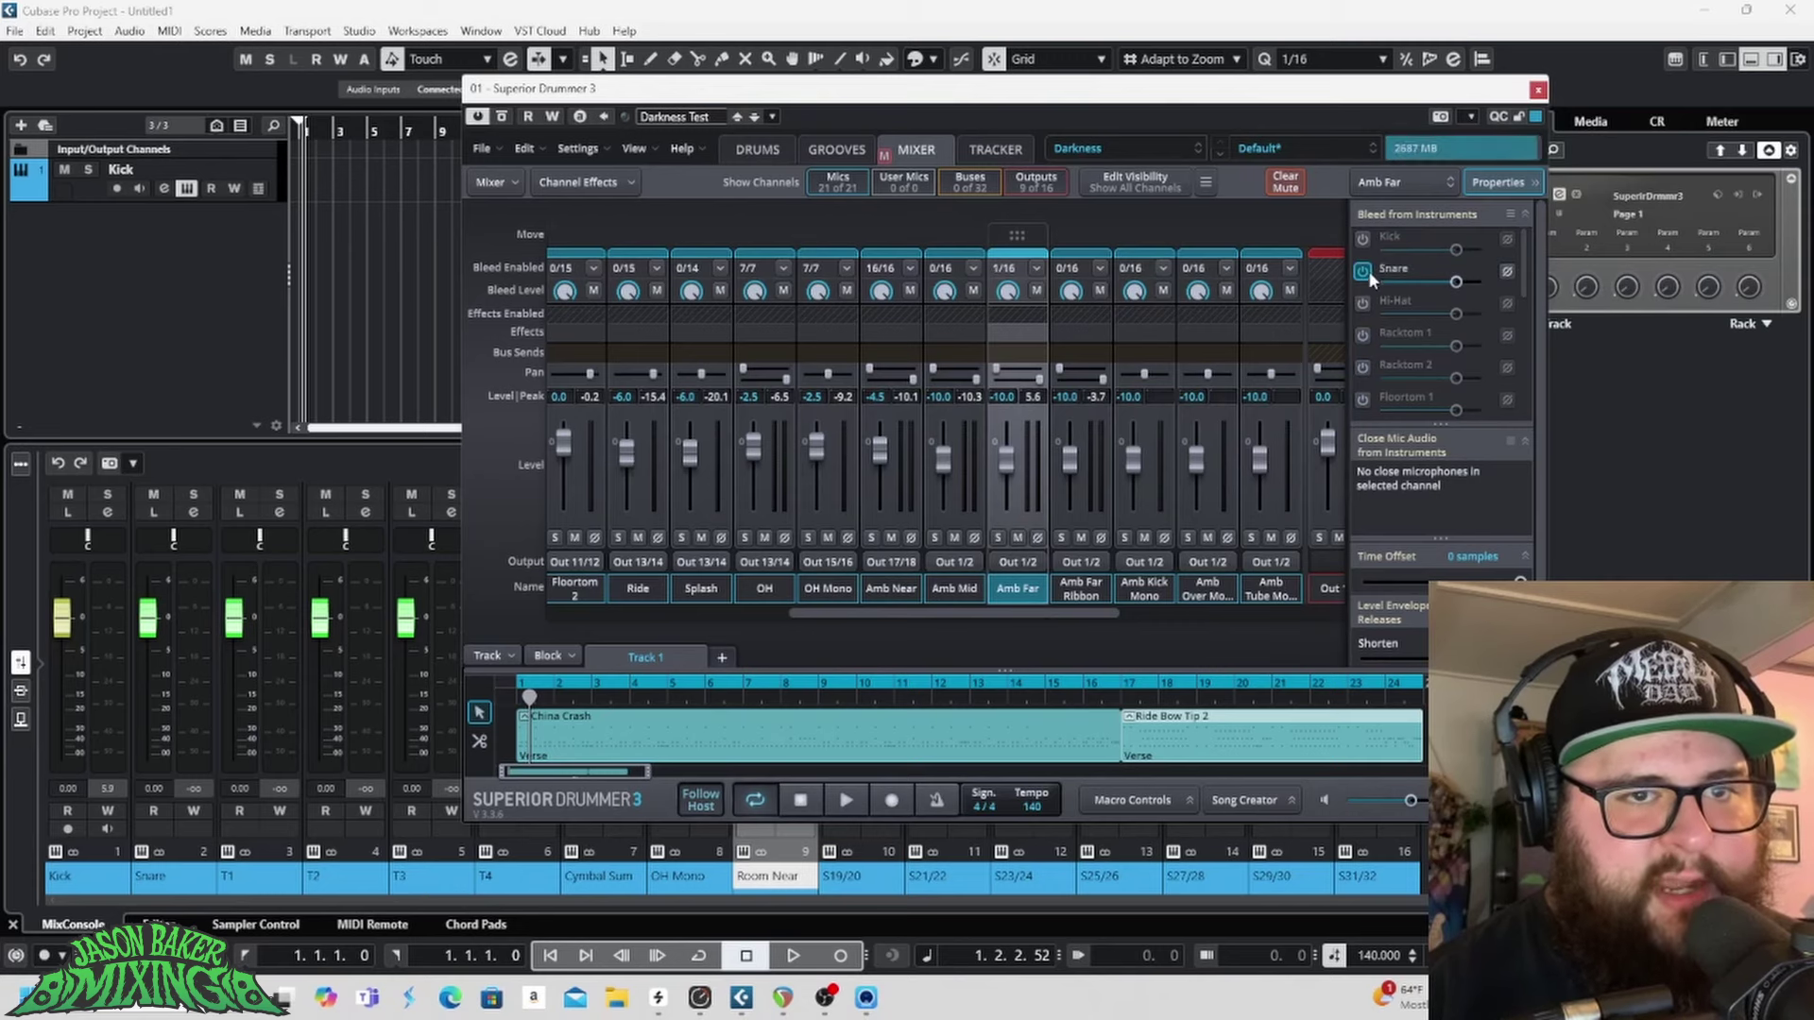
pyautogui.click(1365, 335)
pyautogui.click(1365, 367)
pyautogui.scroll(-2, 1374, 380)
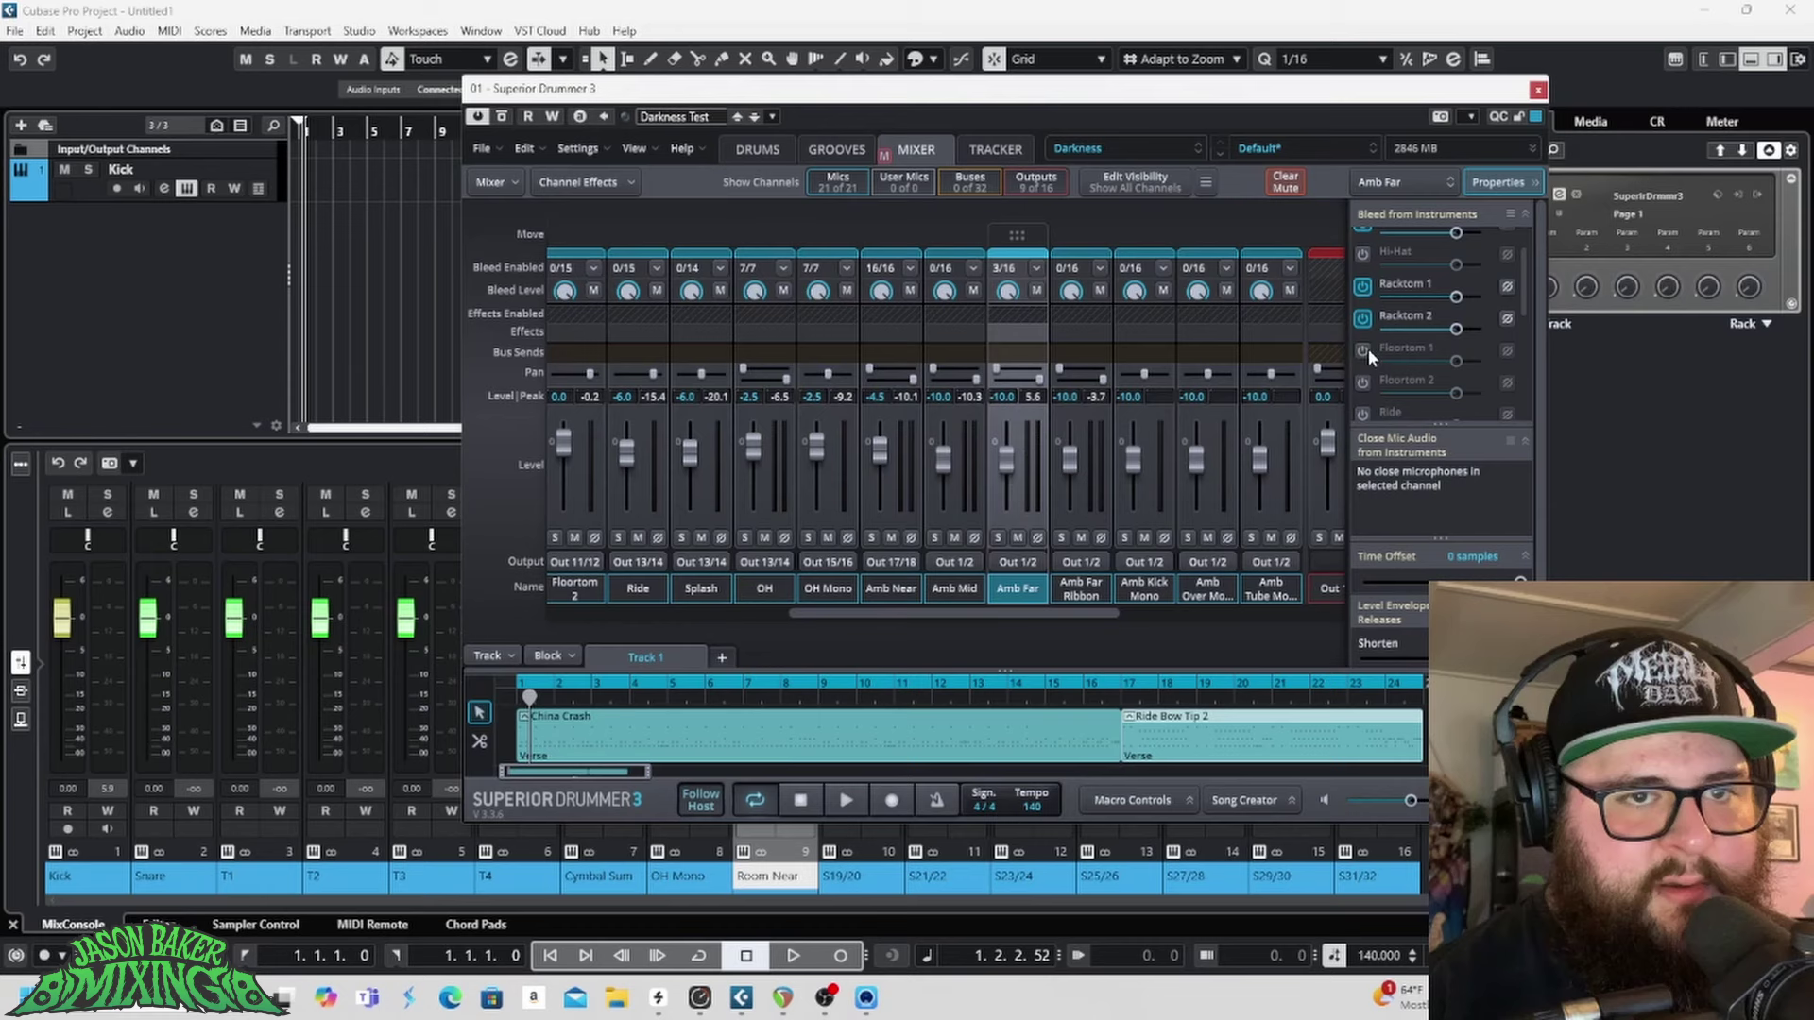
pyautogui.click(1362, 350)
pyautogui.click(1363, 383)
pyautogui.scroll(2, 1408, 350)
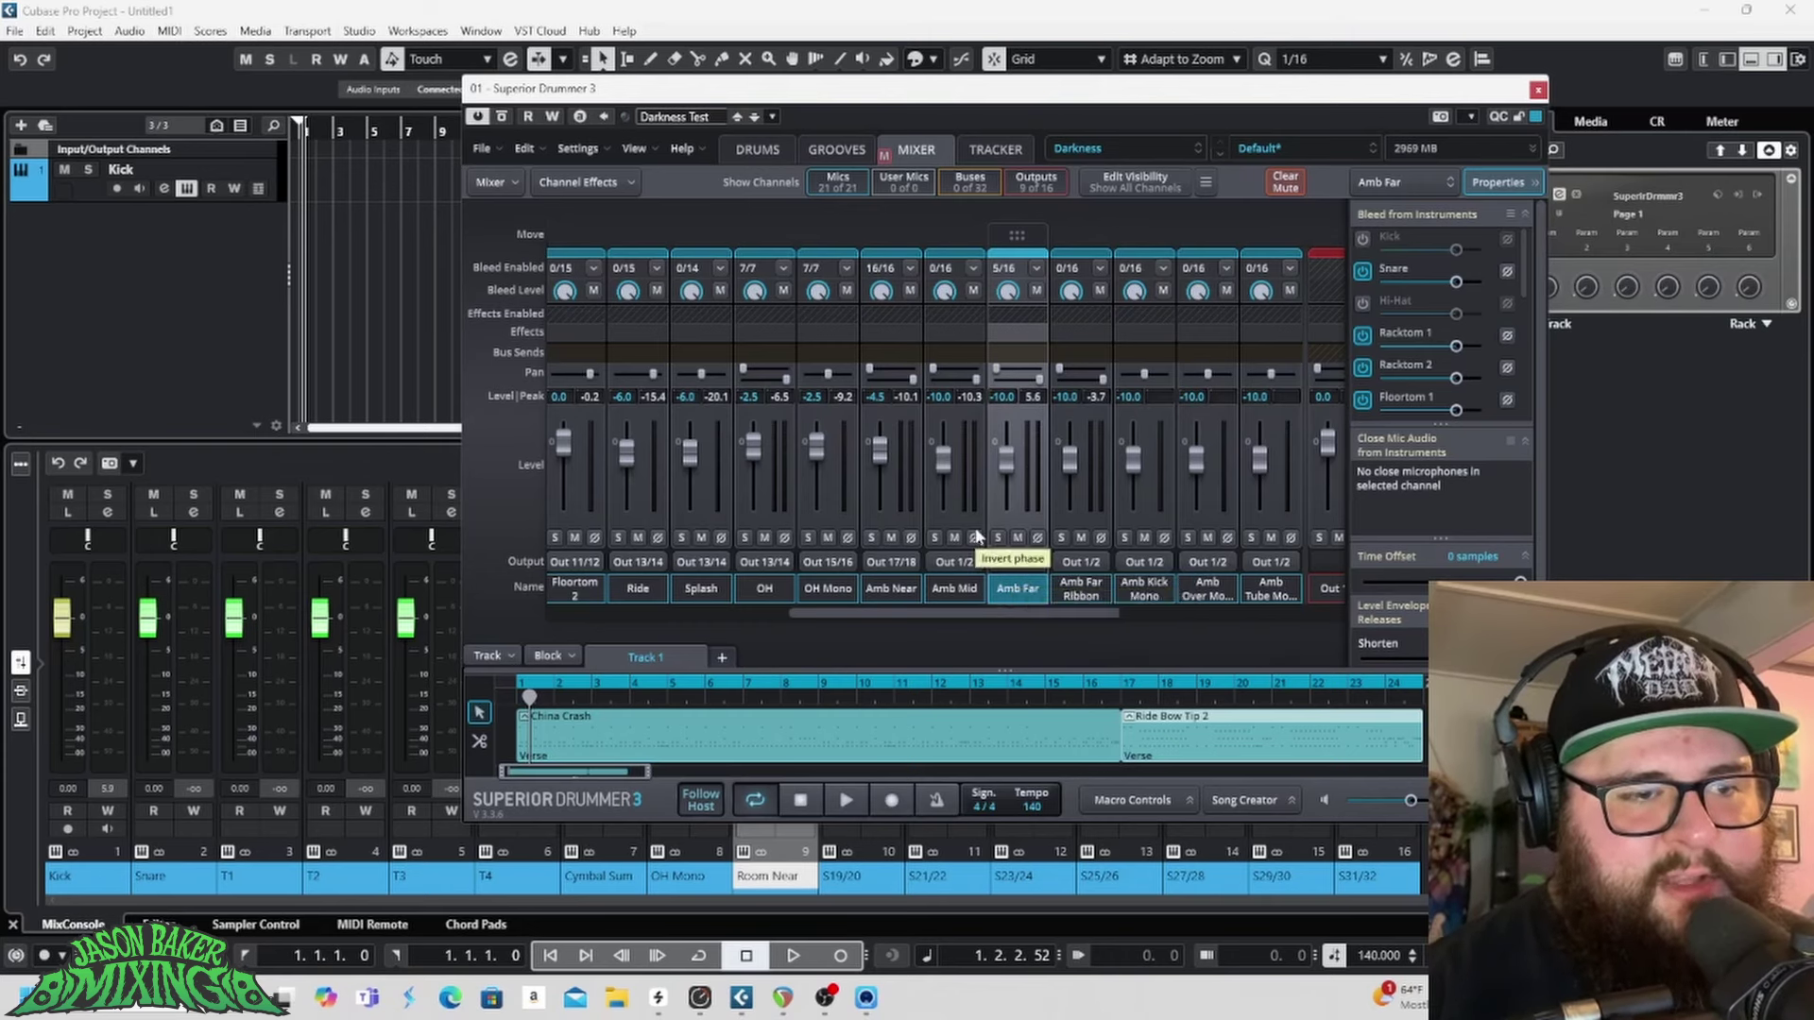
# Step: Route Amb Far to Out 19/20 and rename mixer channel S19/20 to 'Shell Verb'
pyautogui.click(1029, 564)
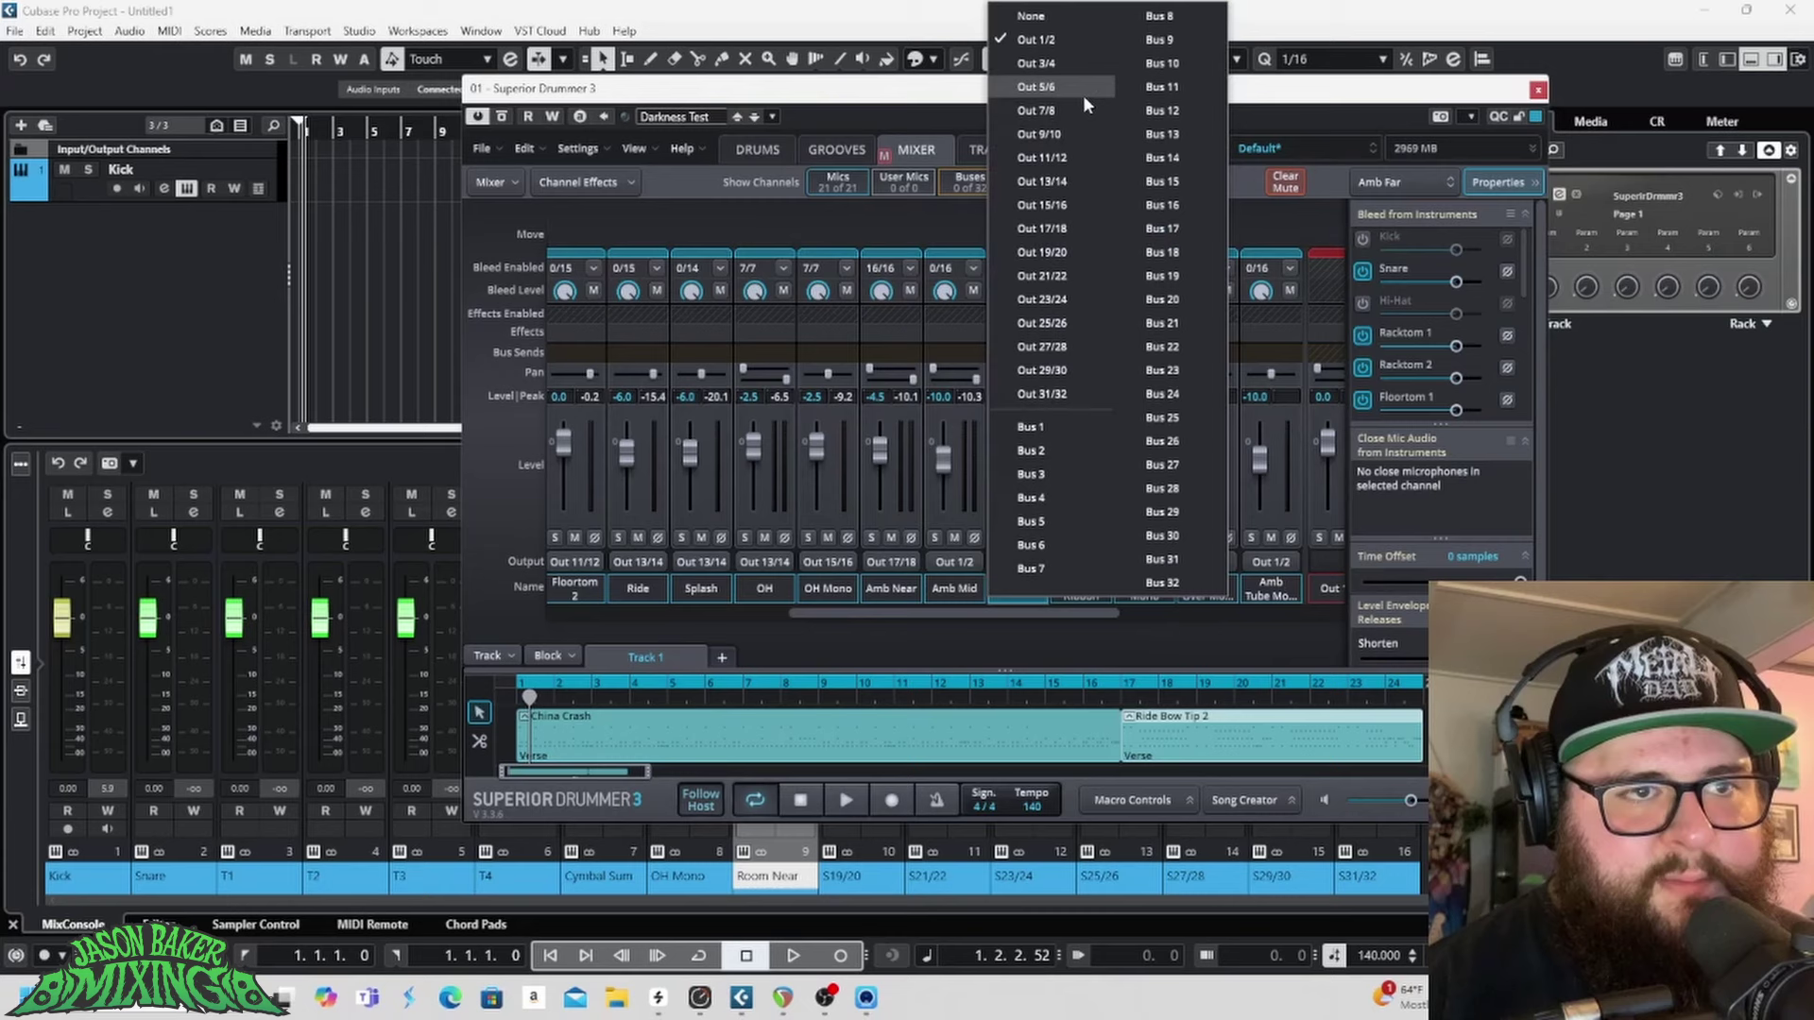
pyautogui.click(1068, 250)
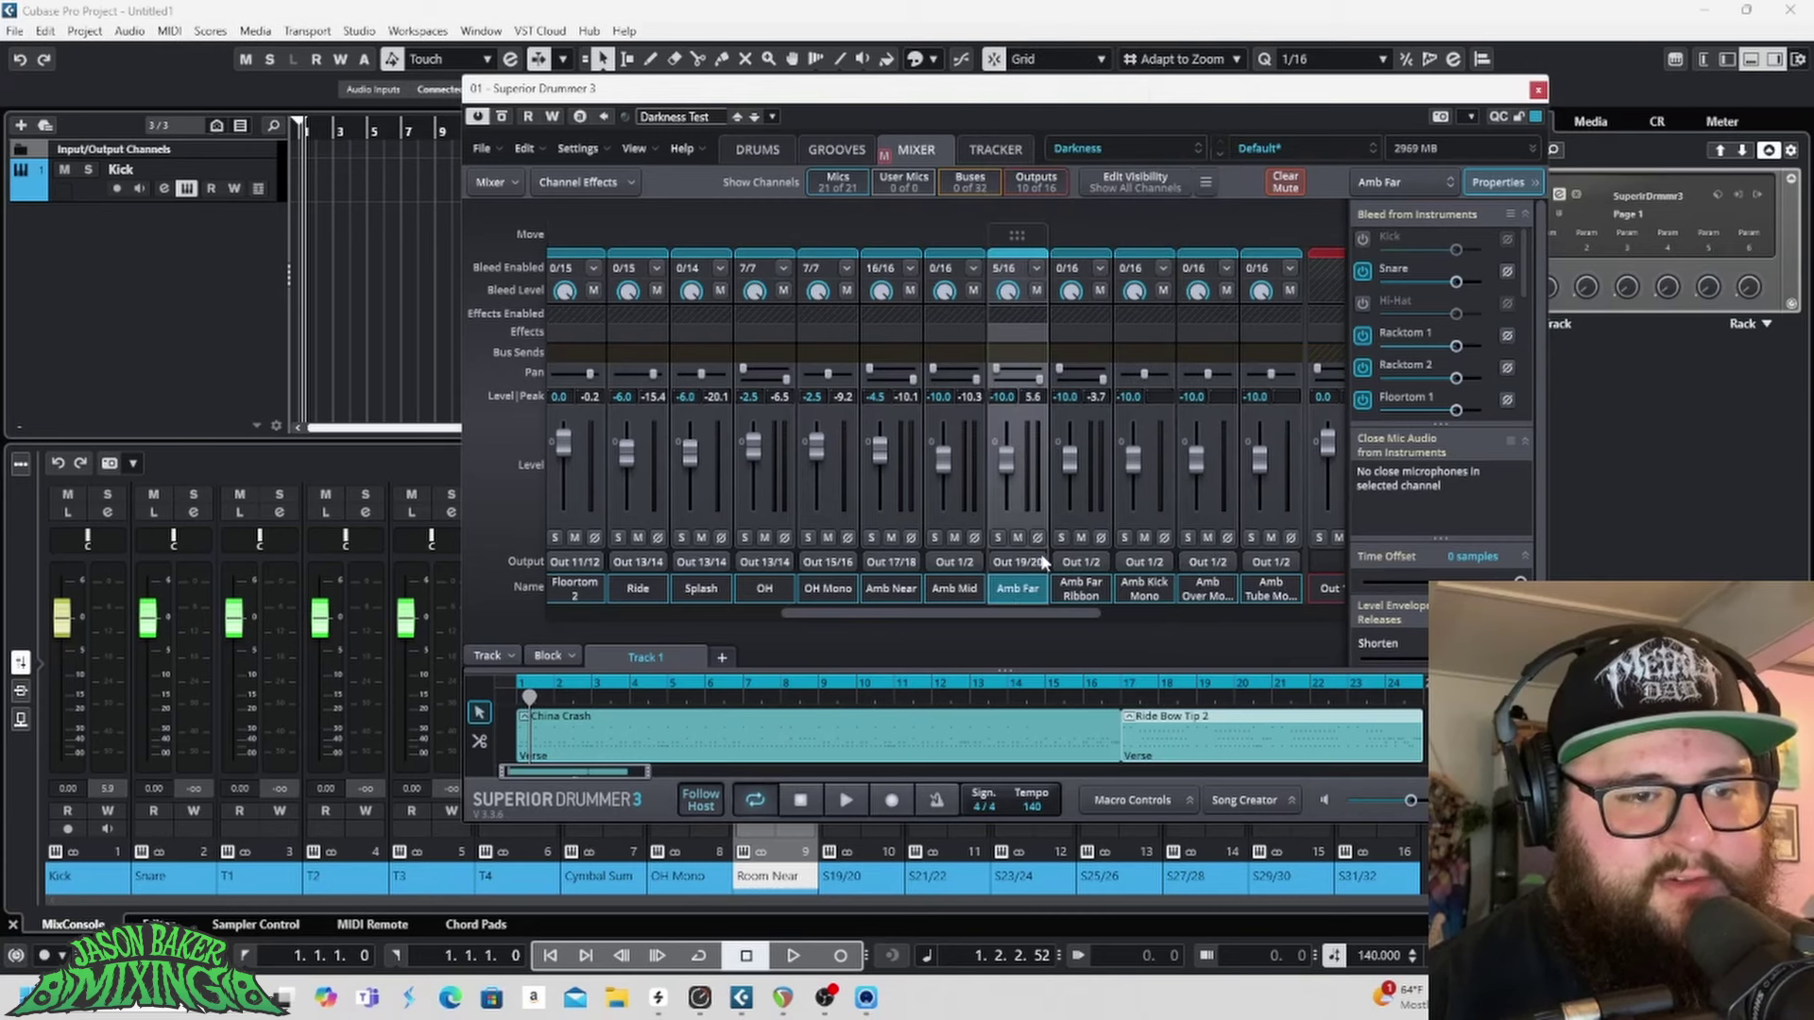
pyautogui.doubleClick(858, 879)
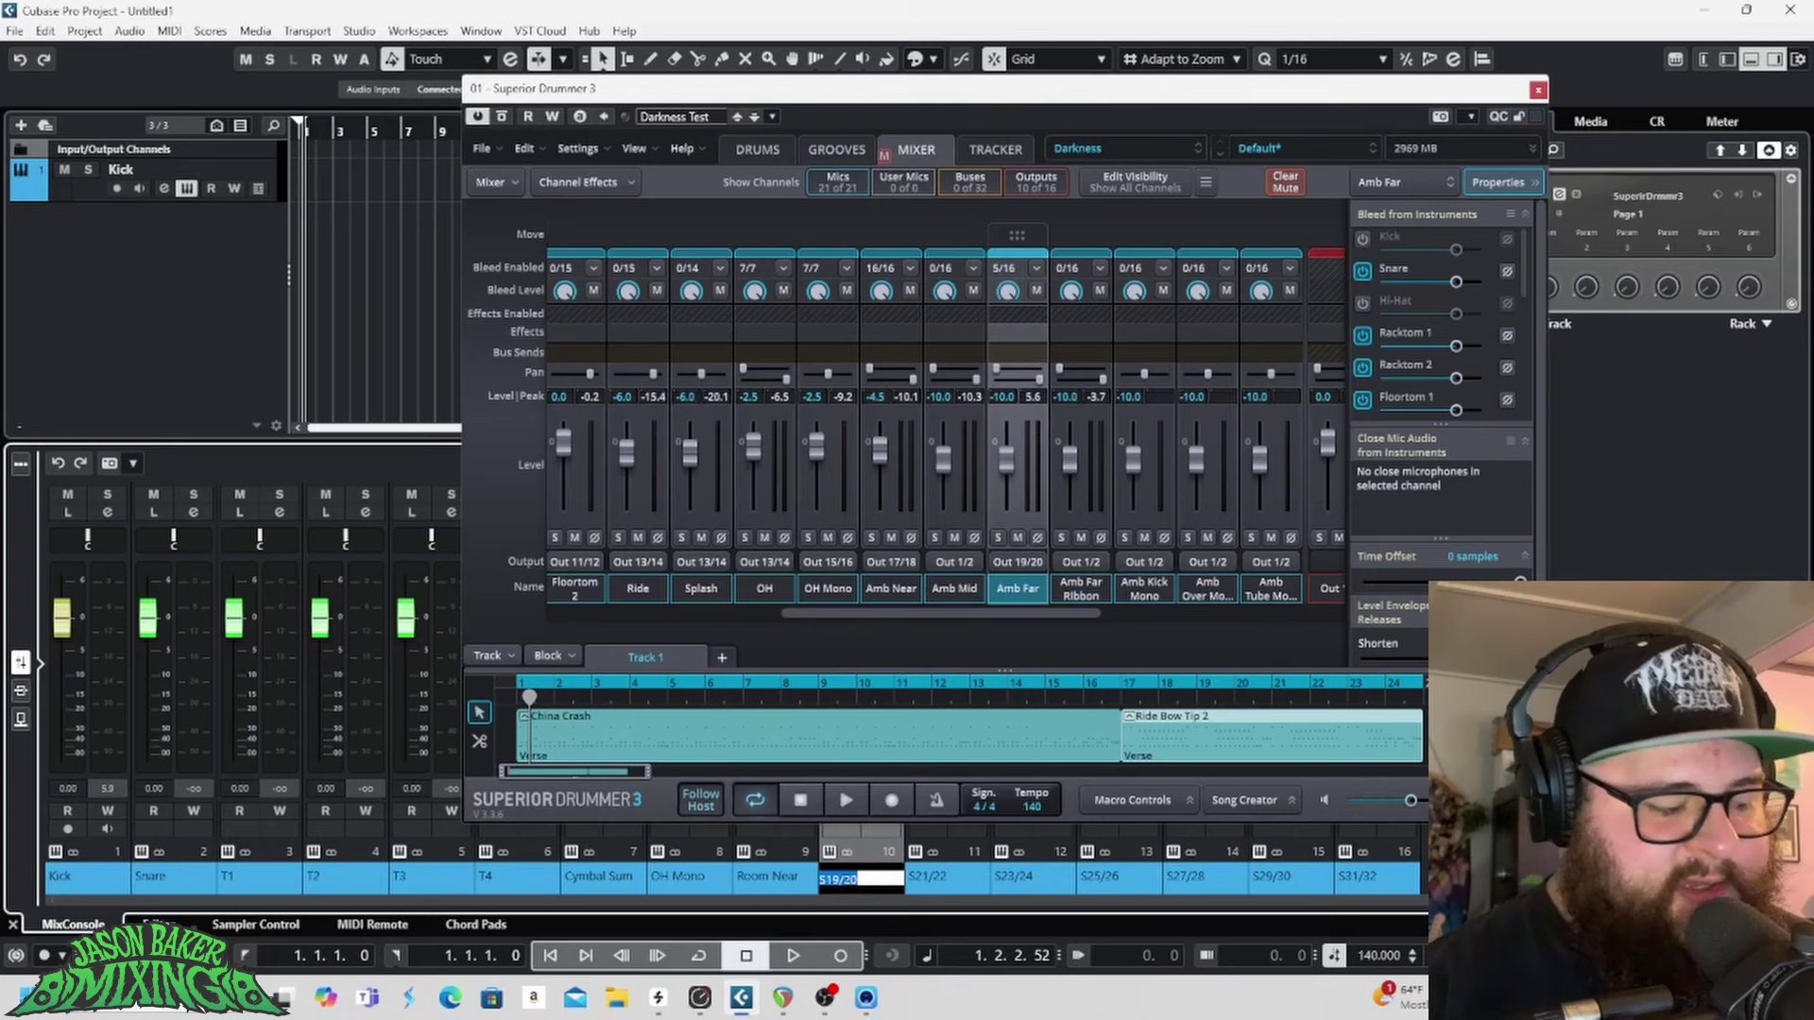
pyautogui.write('S')
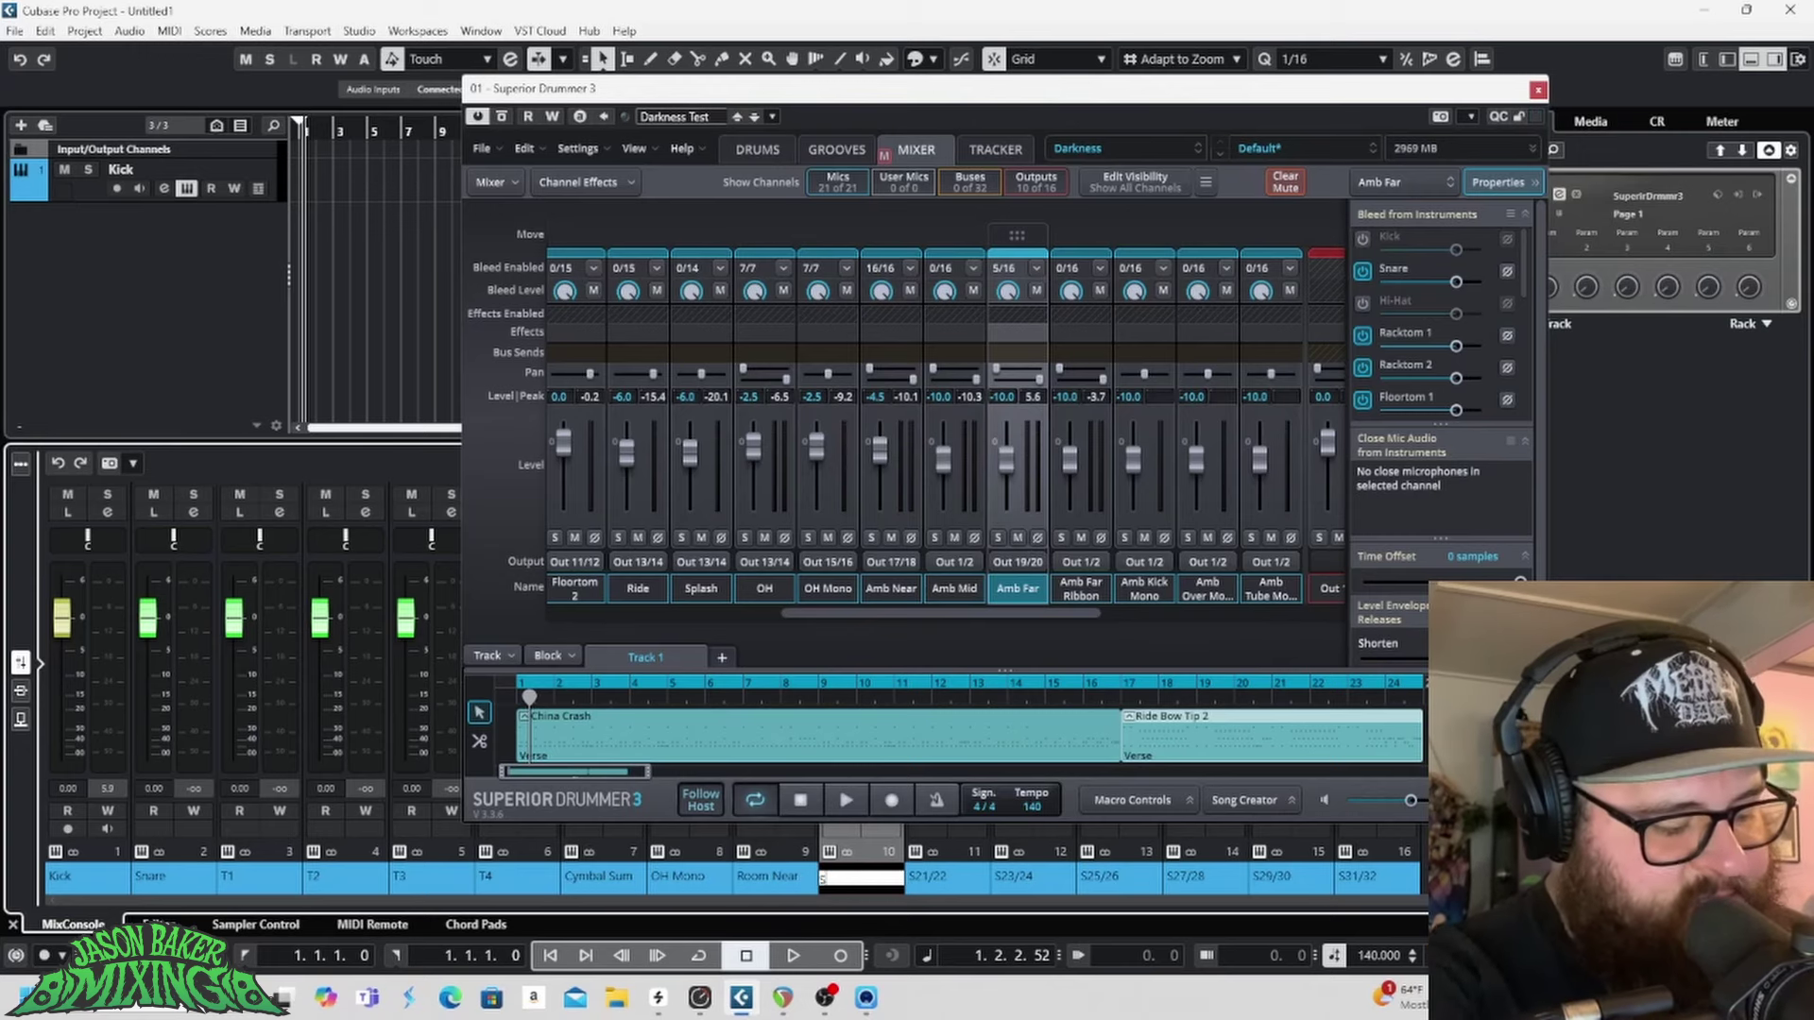
pyautogui.write('hell')
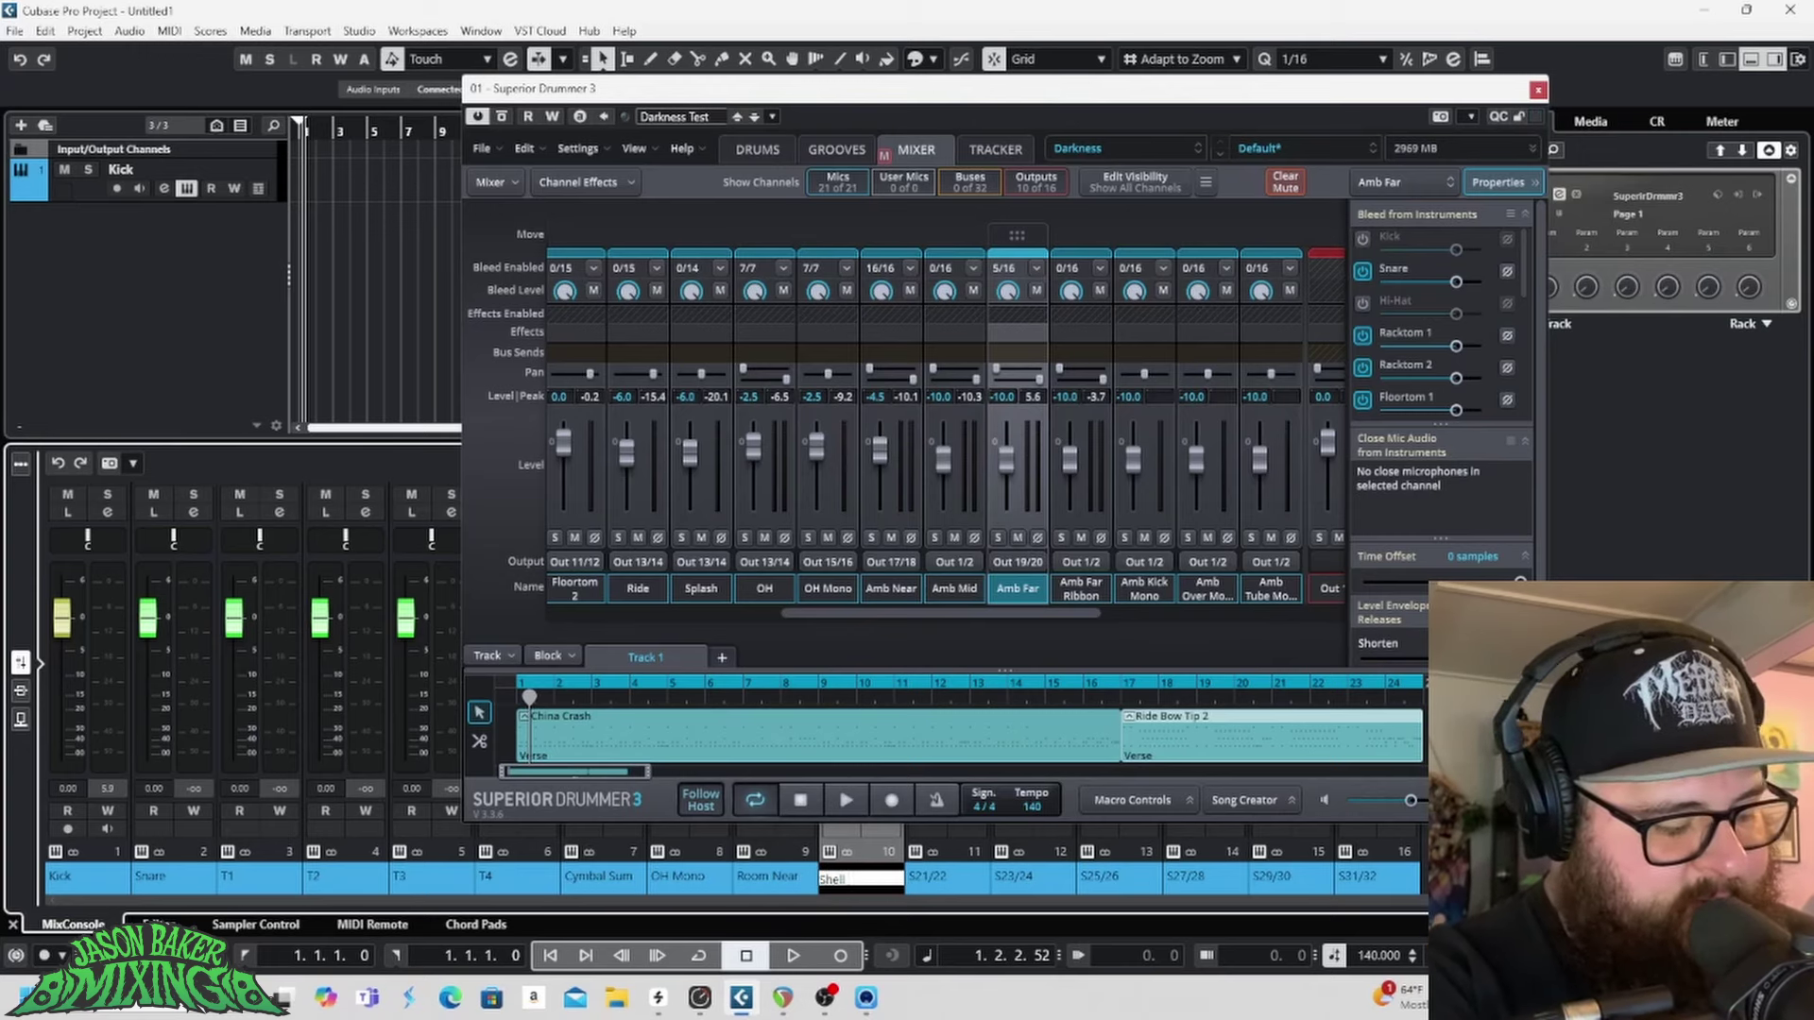
pyautogui.write(' Verb')
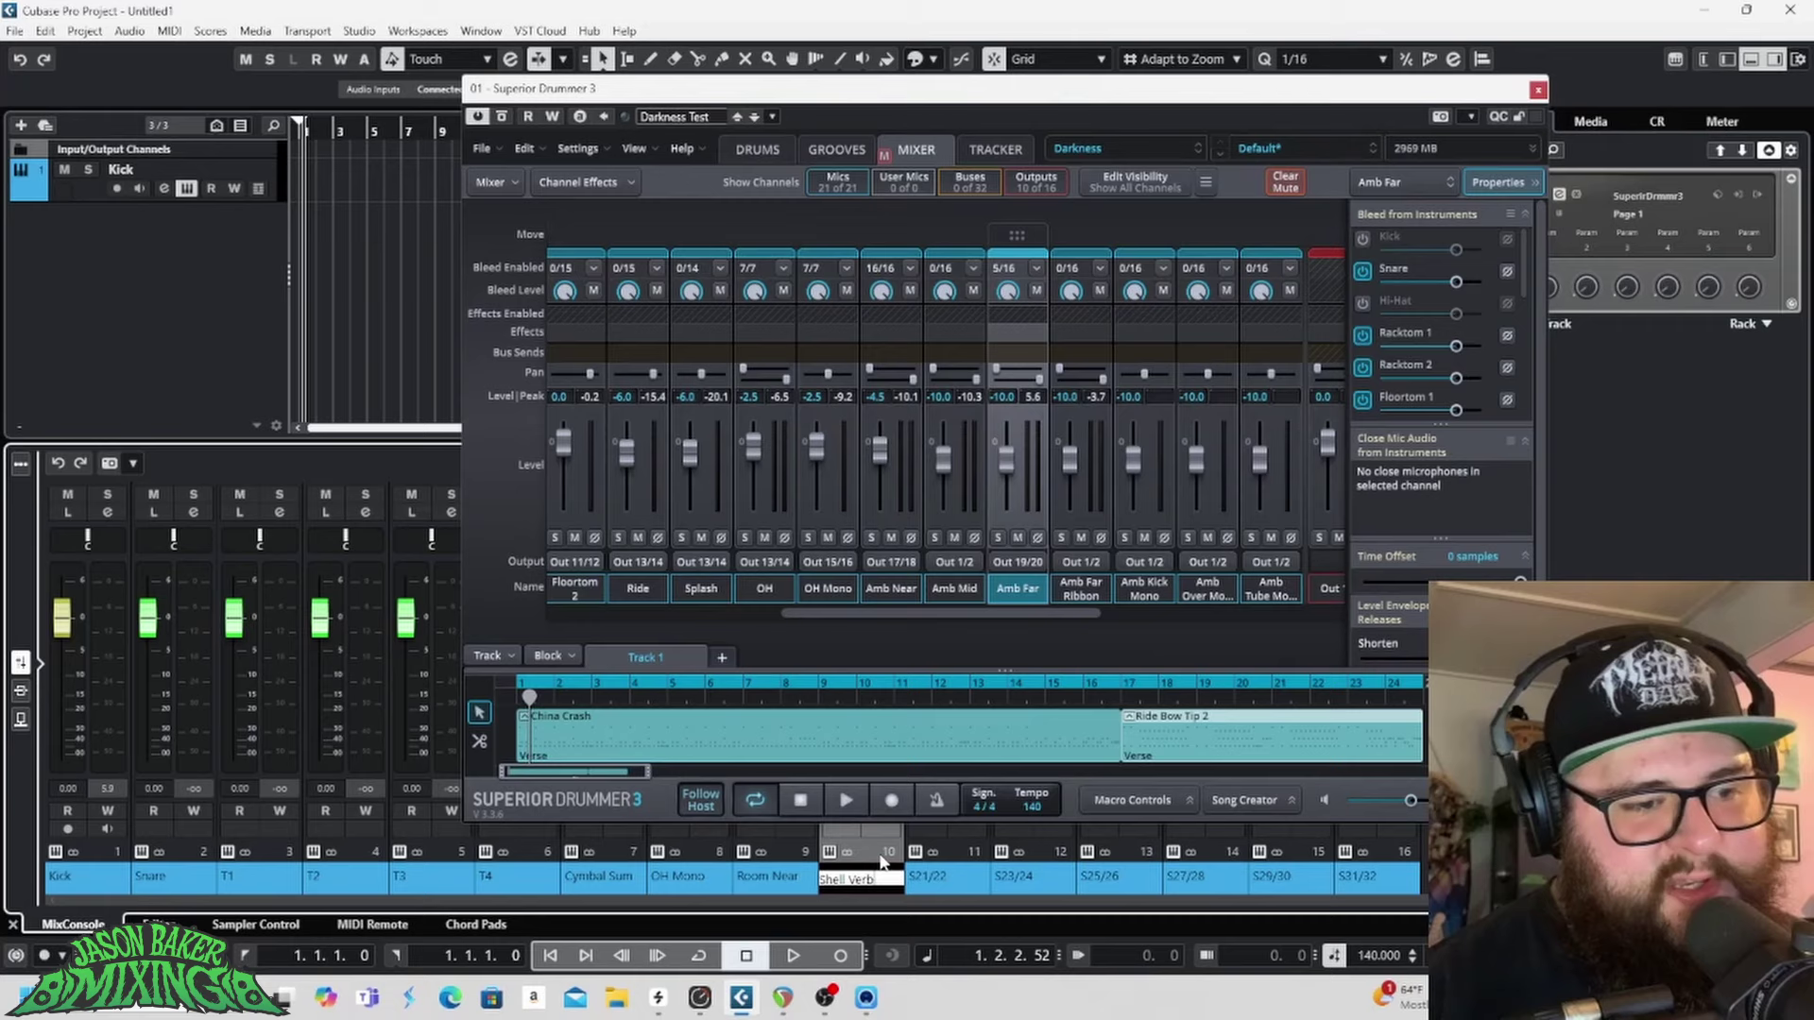
pyautogui.press('Return')
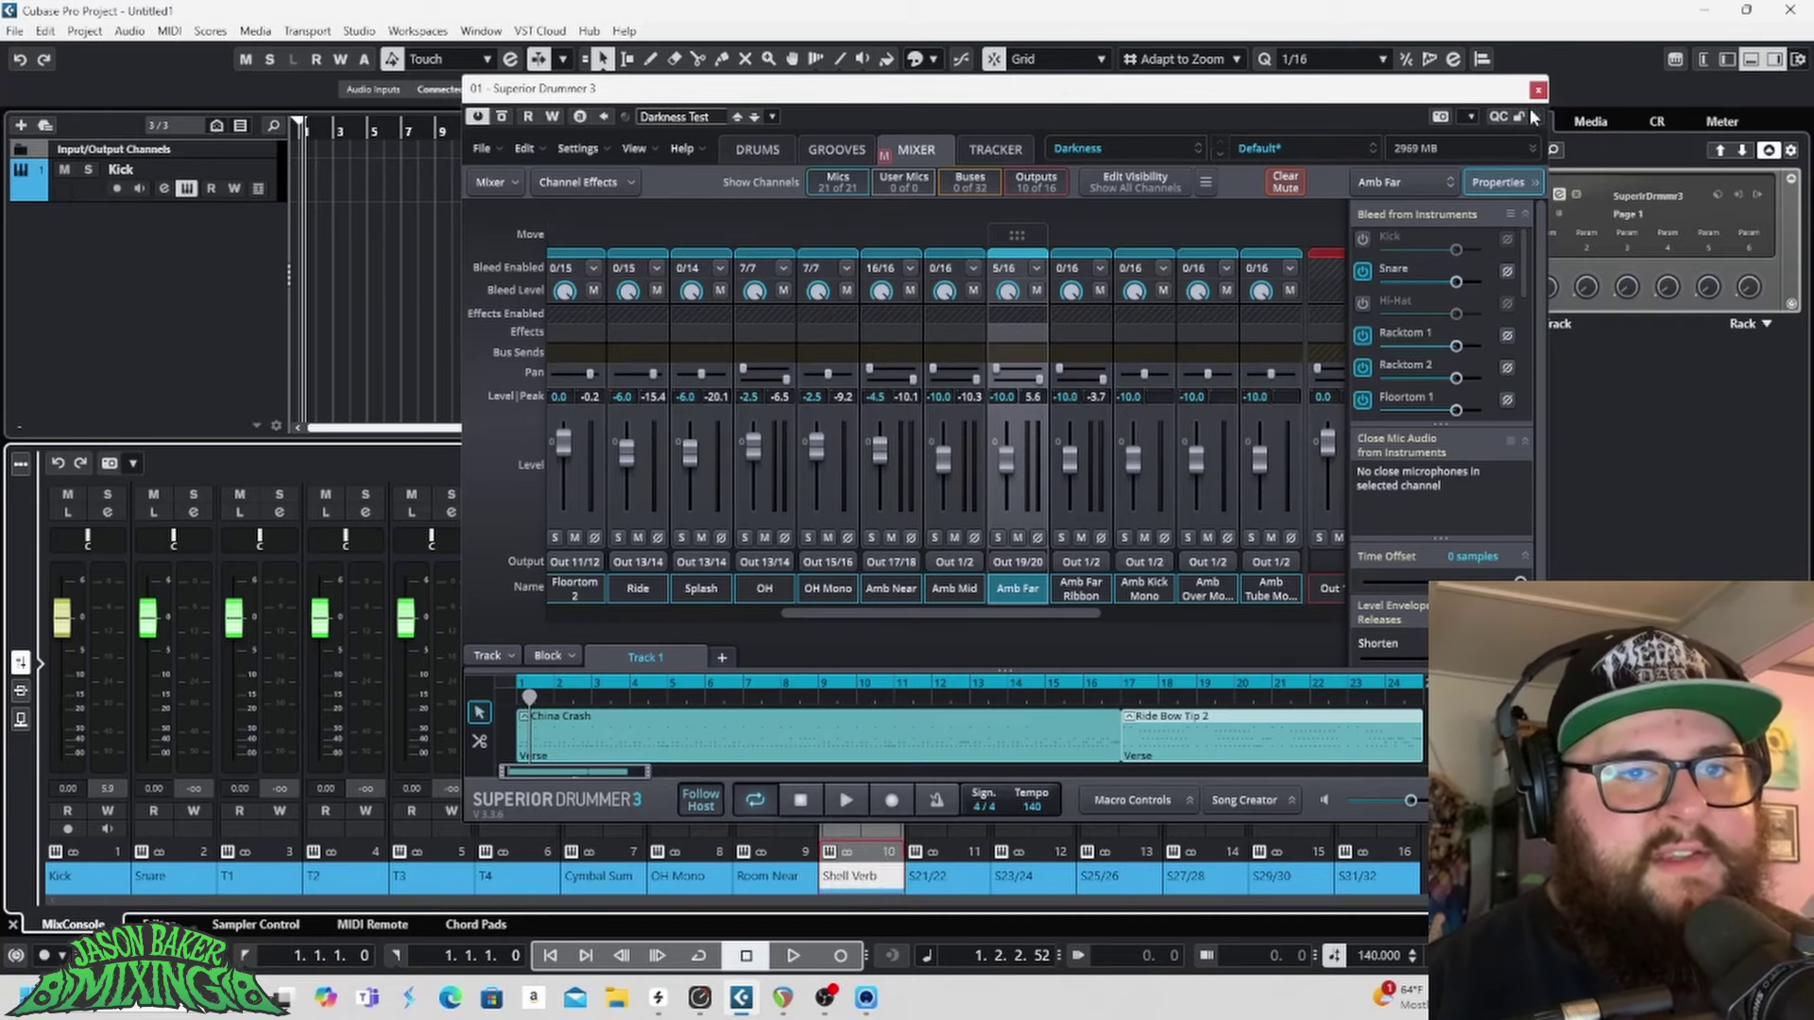
# Step: Move the Superior Drummer window aside, scroll its mixer to check outputs, and close it
pyautogui.moveTo(1316, 101); pyautogui.dragTo(932, 57)
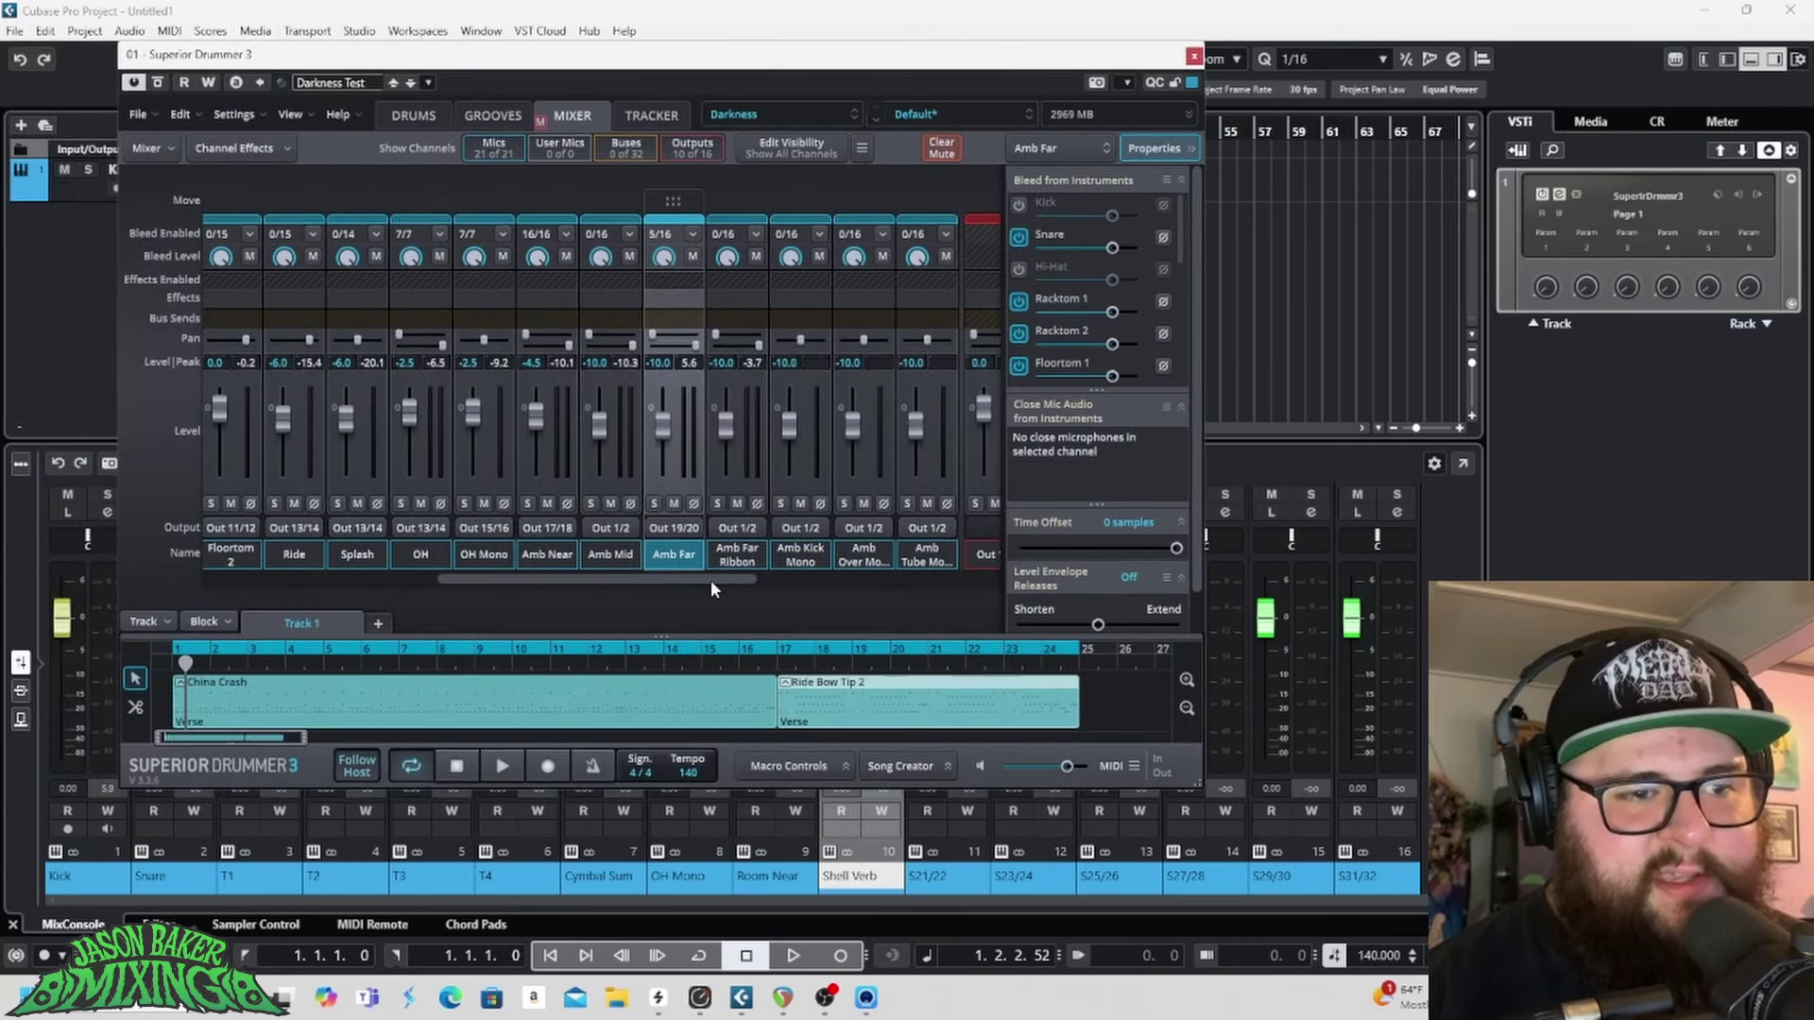
pyautogui.moveTo(711, 580); pyautogui.dragTo(761, 580)
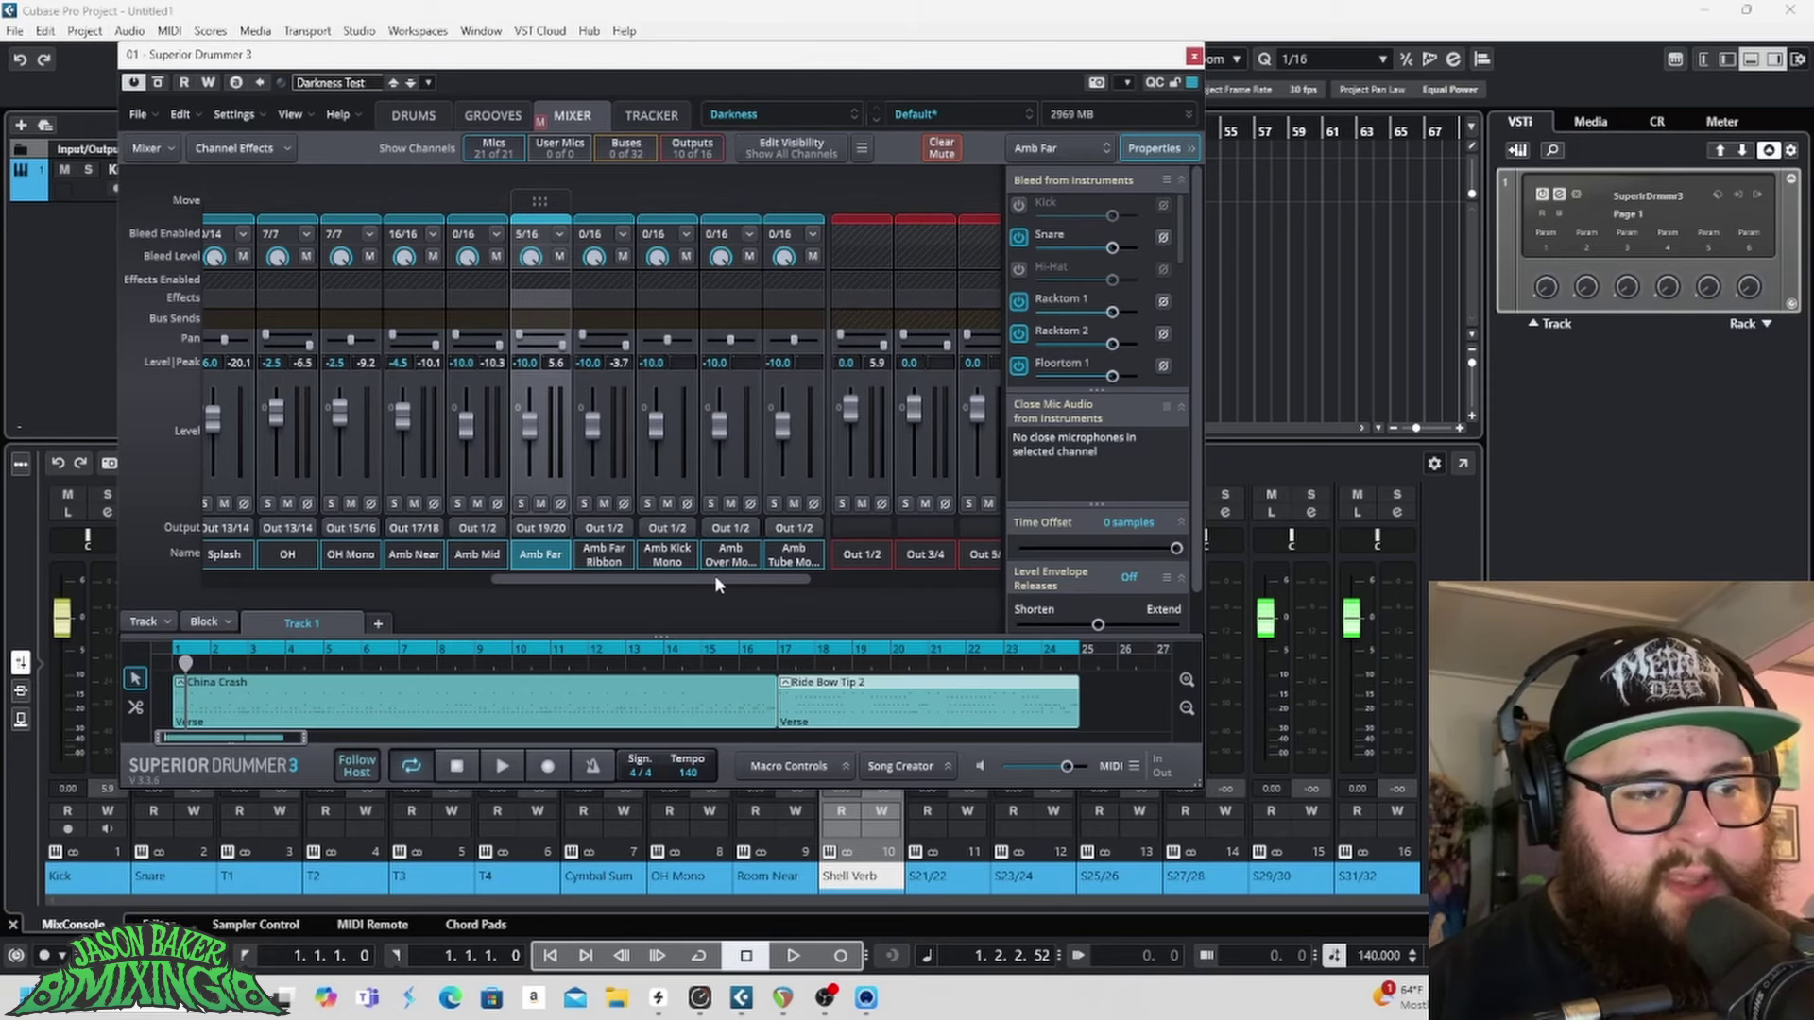
pyautogui.moveTo(715, 579); pyautogui.dragTo(423, 582)
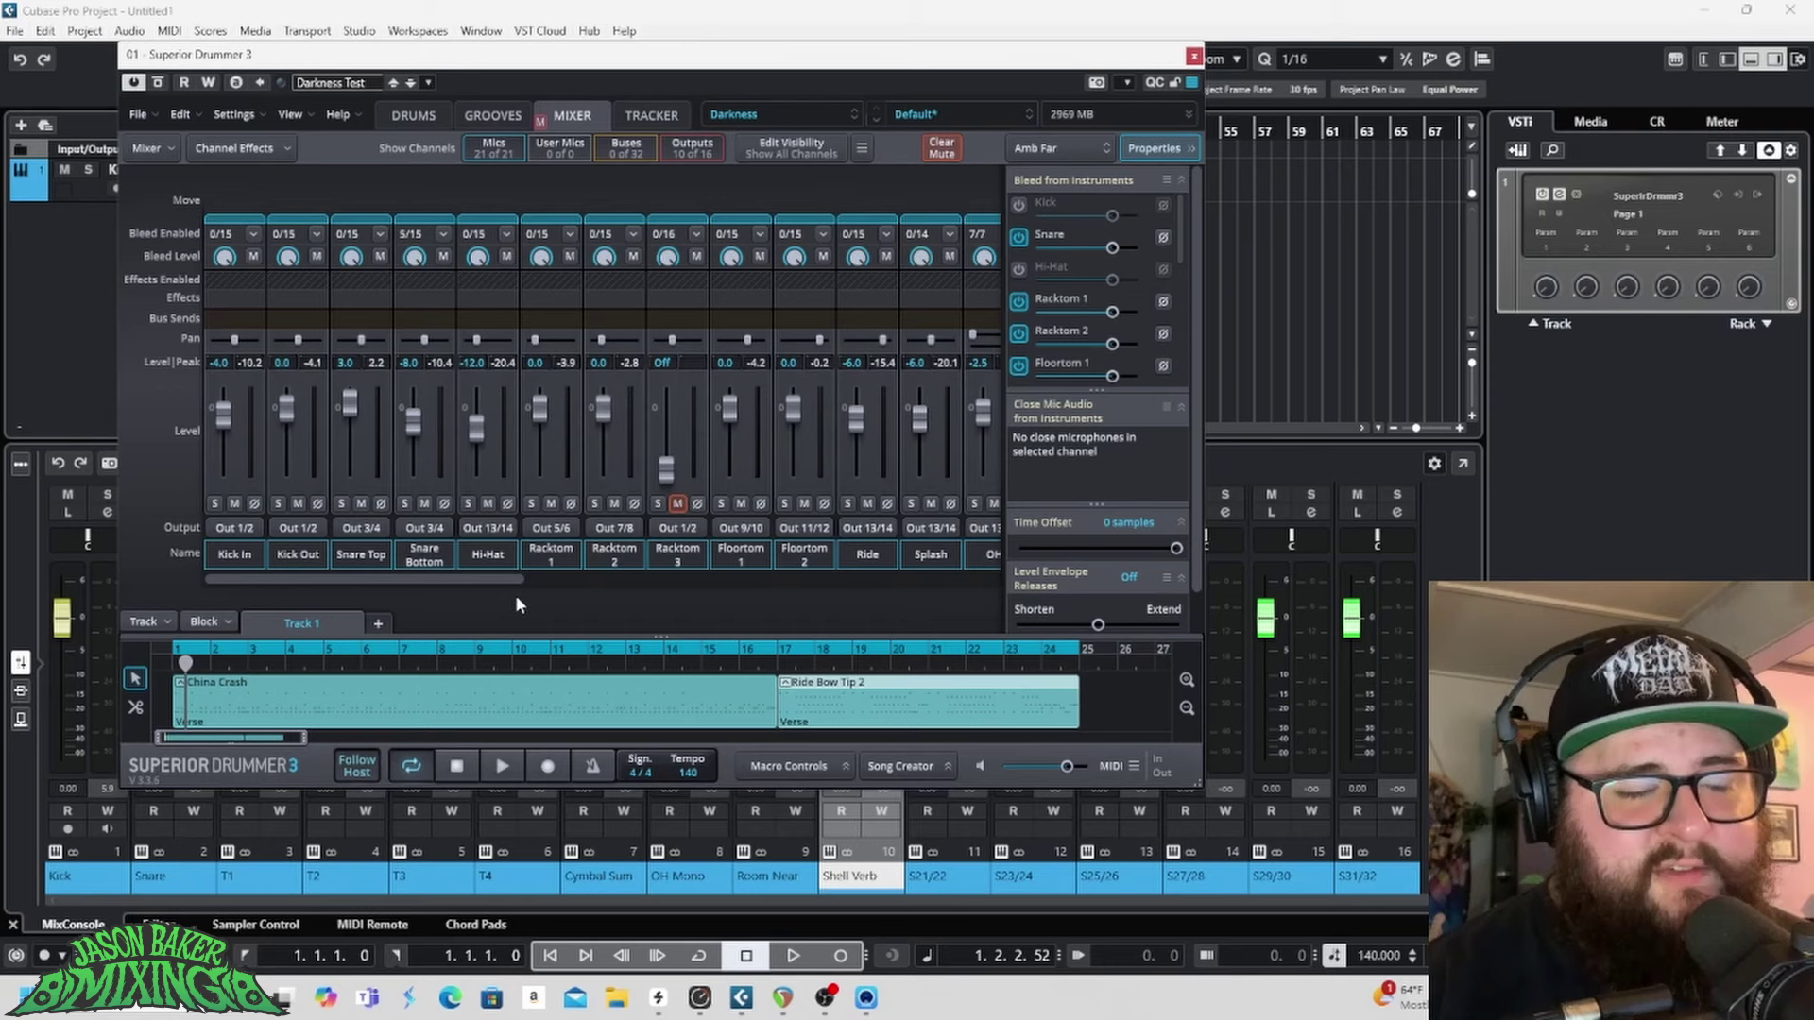
pyautogui.click(1193, 57)
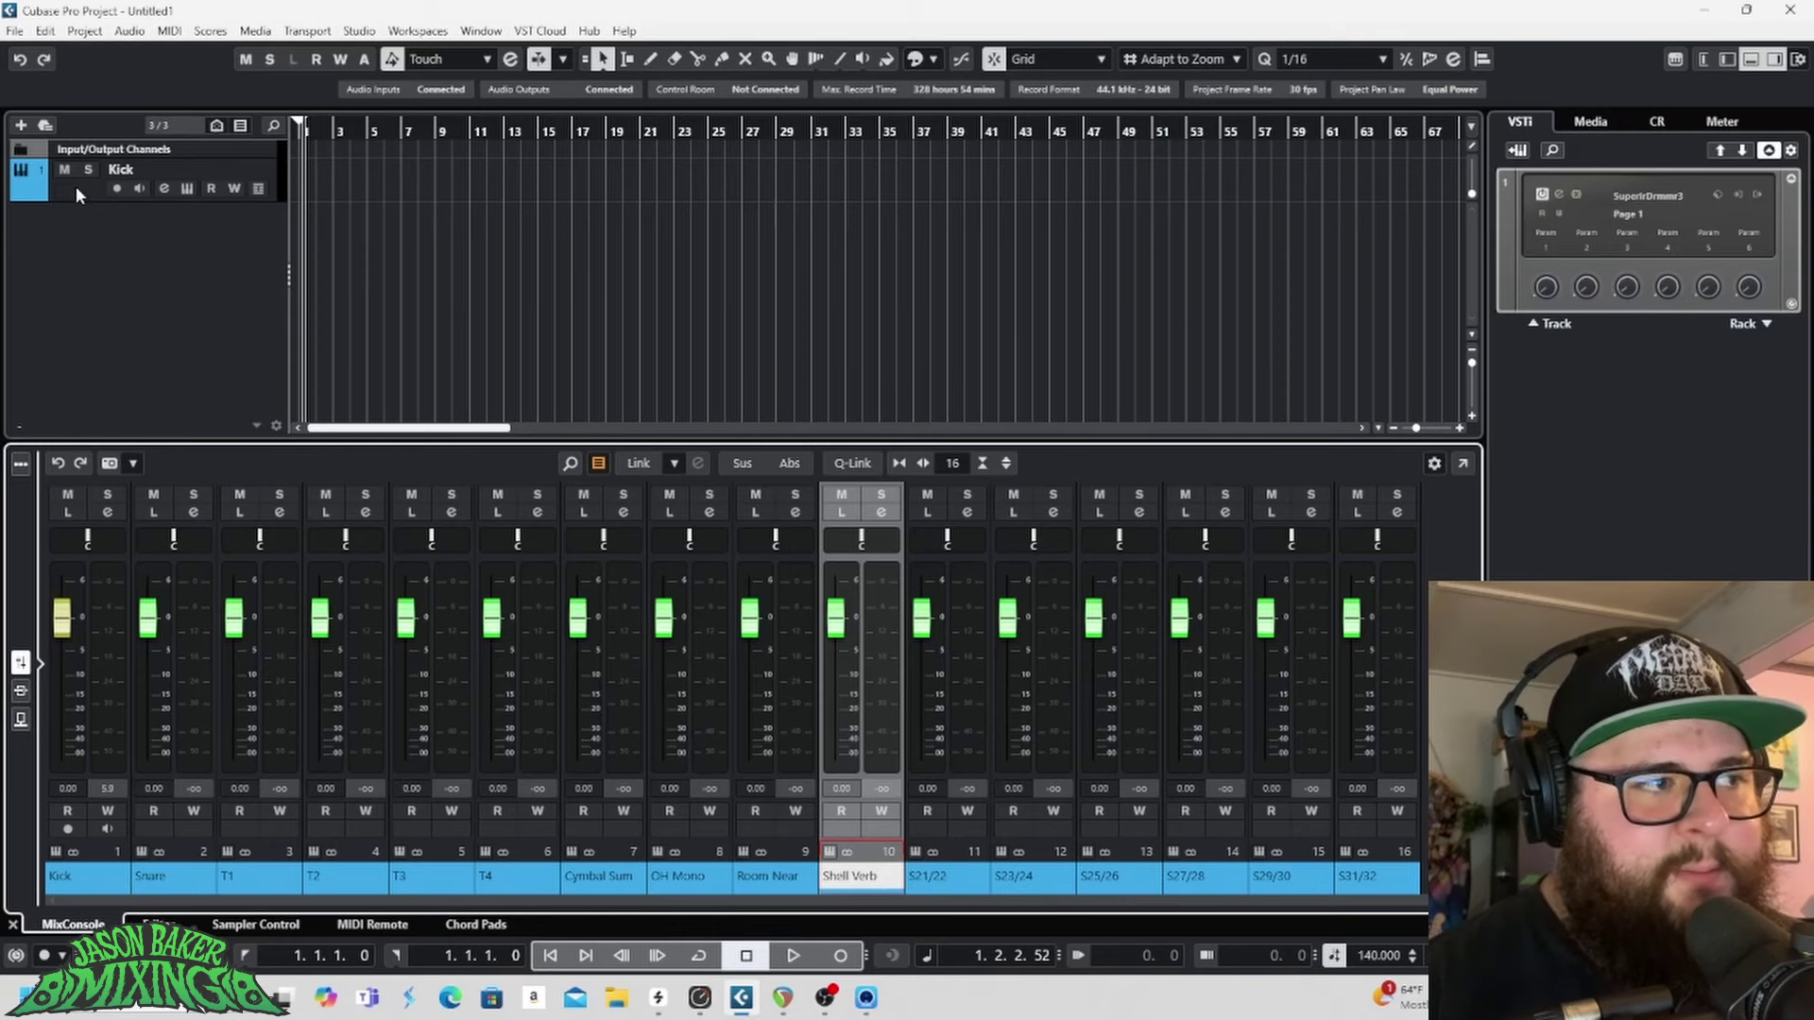
# Step: Deactivate outputs S21/22–S31/32 from Kick's Inspector, then select all ten drum channel strips
pyautogui.click(1722, 61)
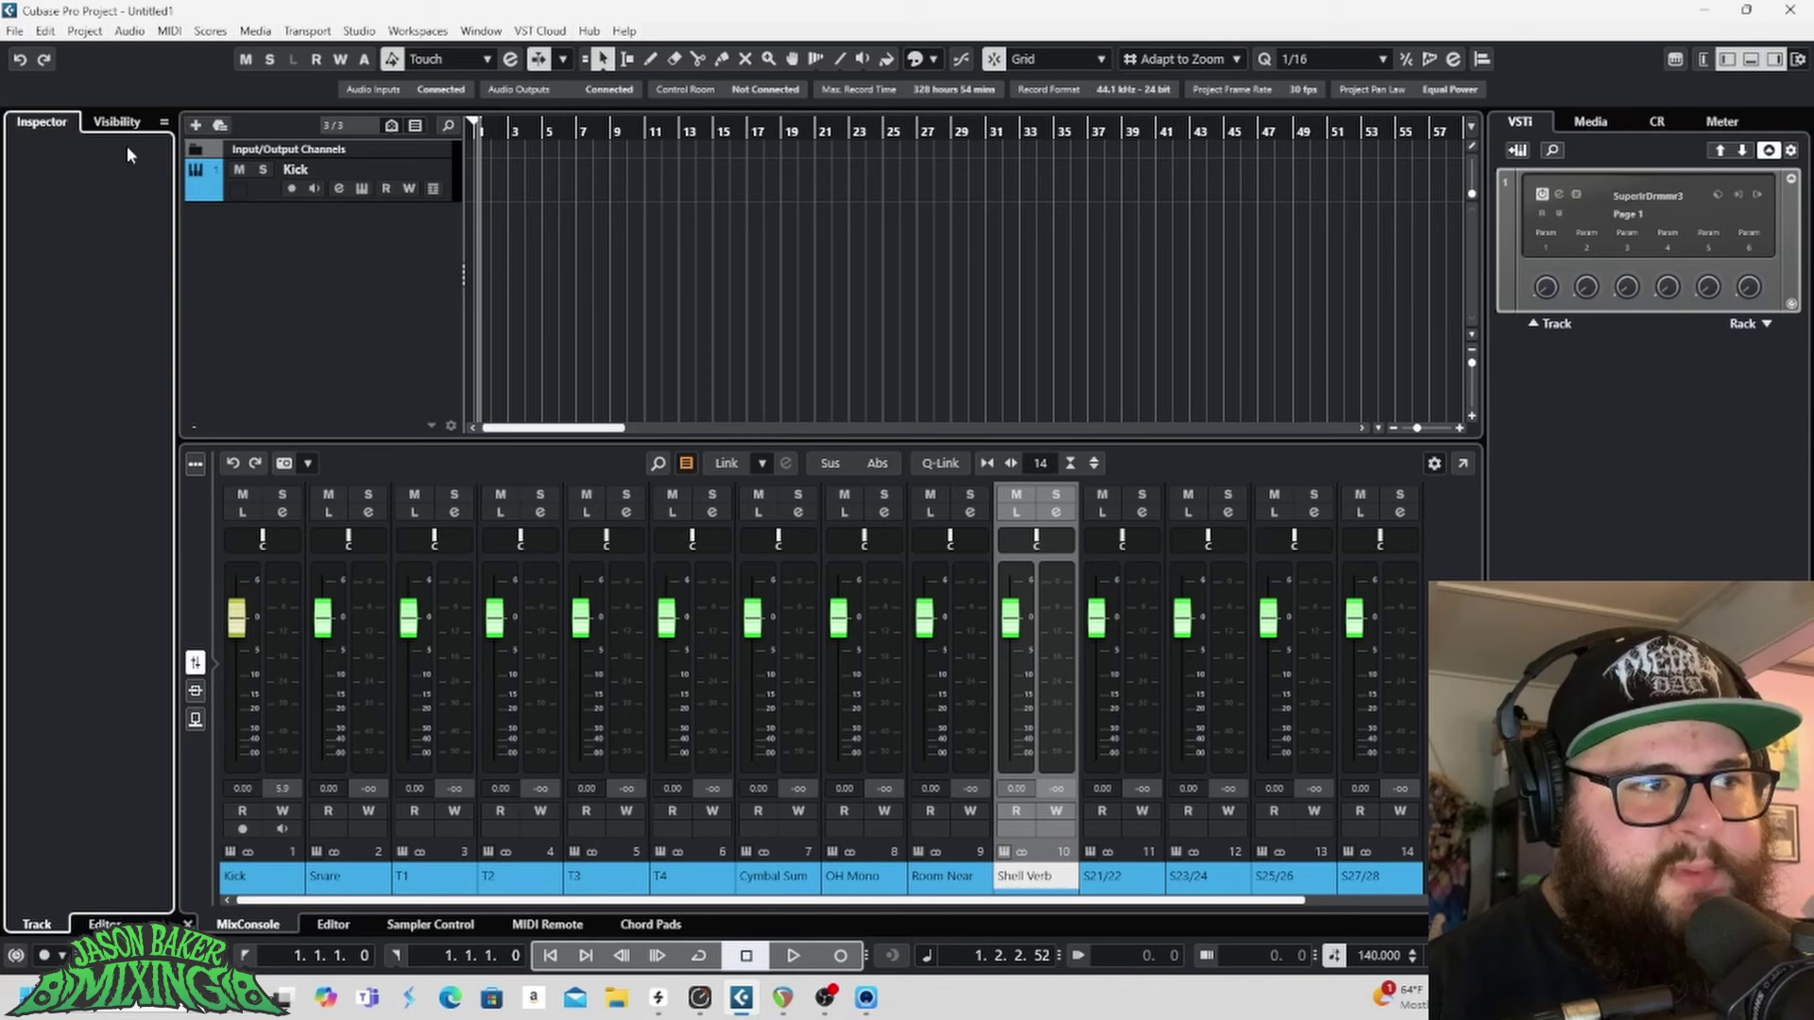
pyautogui.click(264, 189)
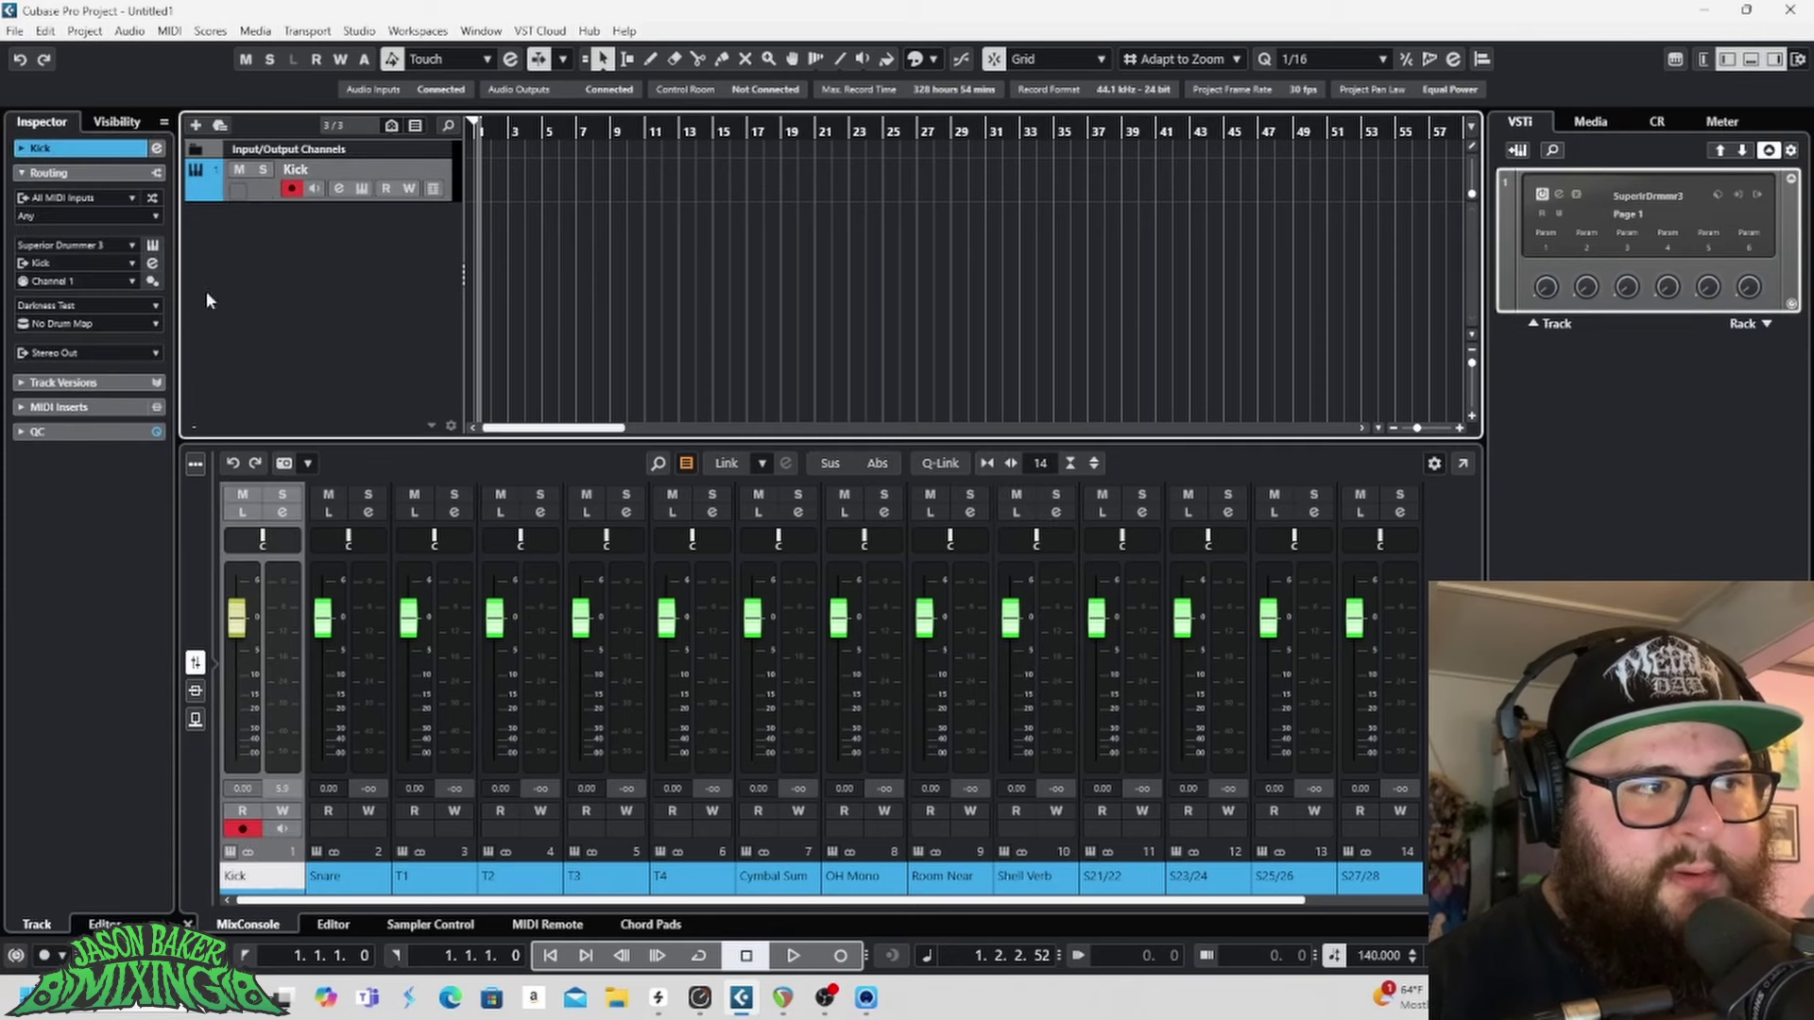
pyautogui.click(26, 266)
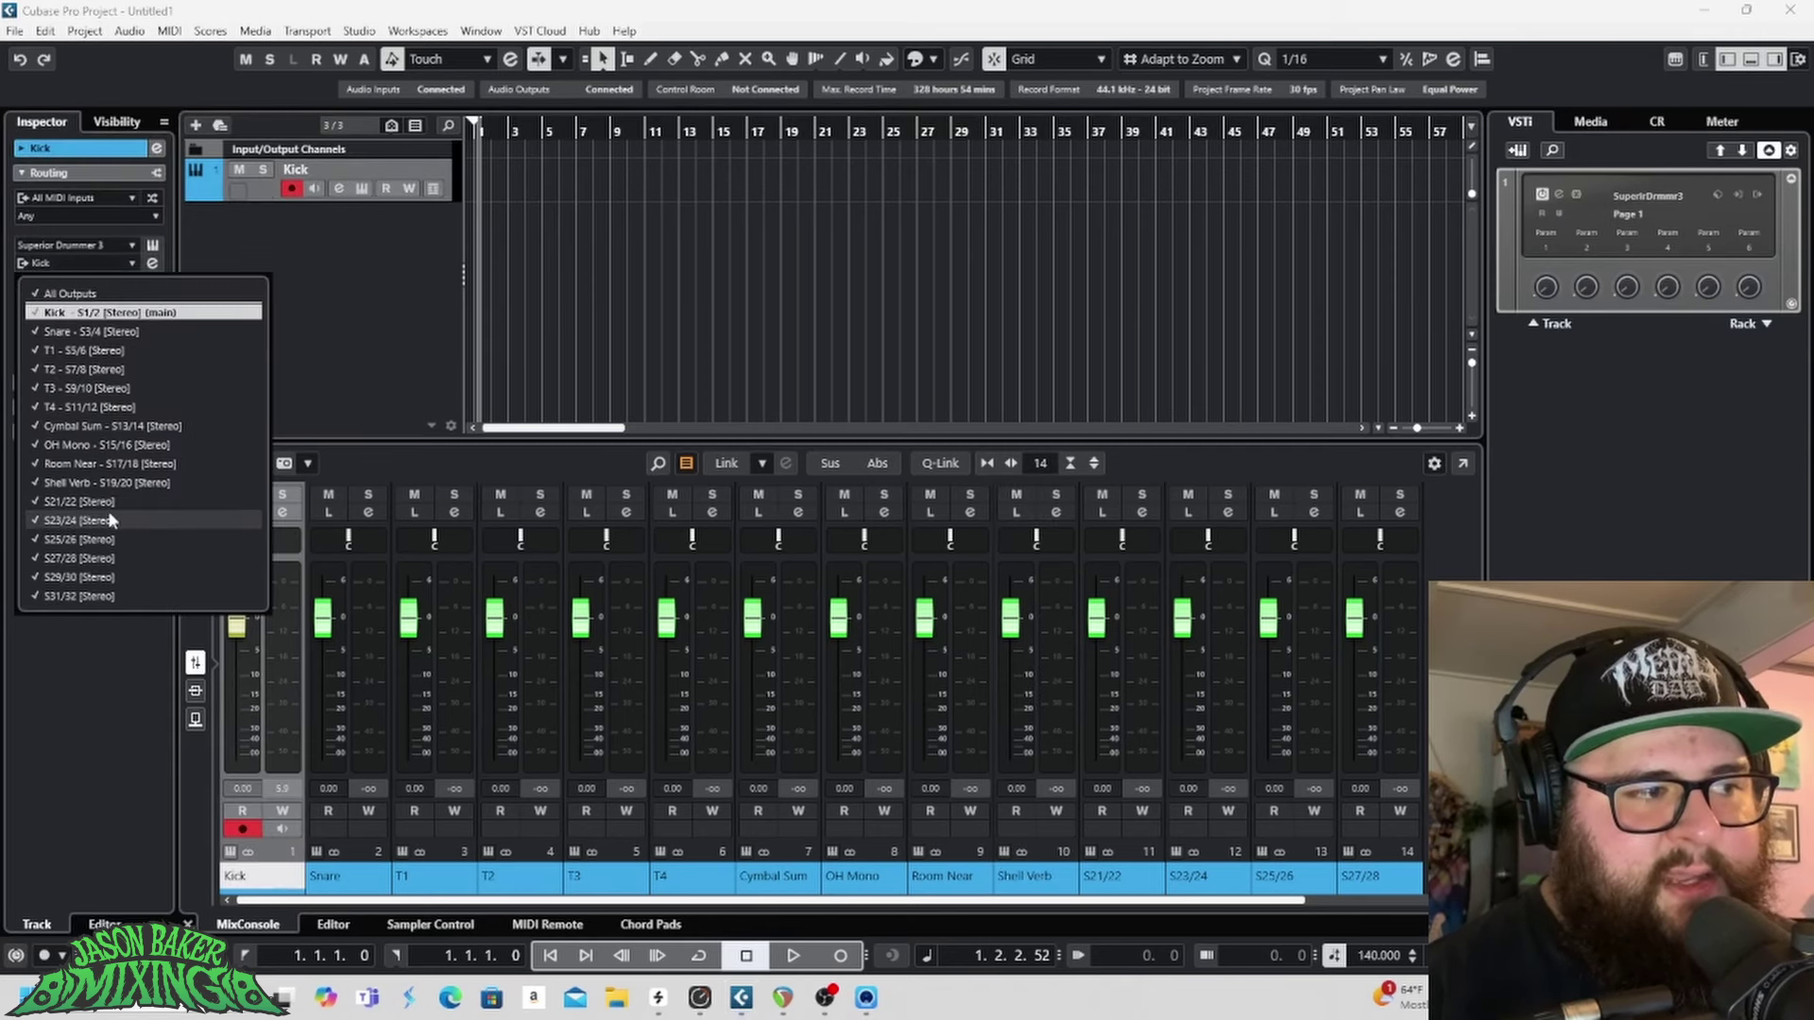
pyautogui.moveTo(30, 497); pyautogui.dragTo(48, 611)
pyautogui.click(1362, 695)
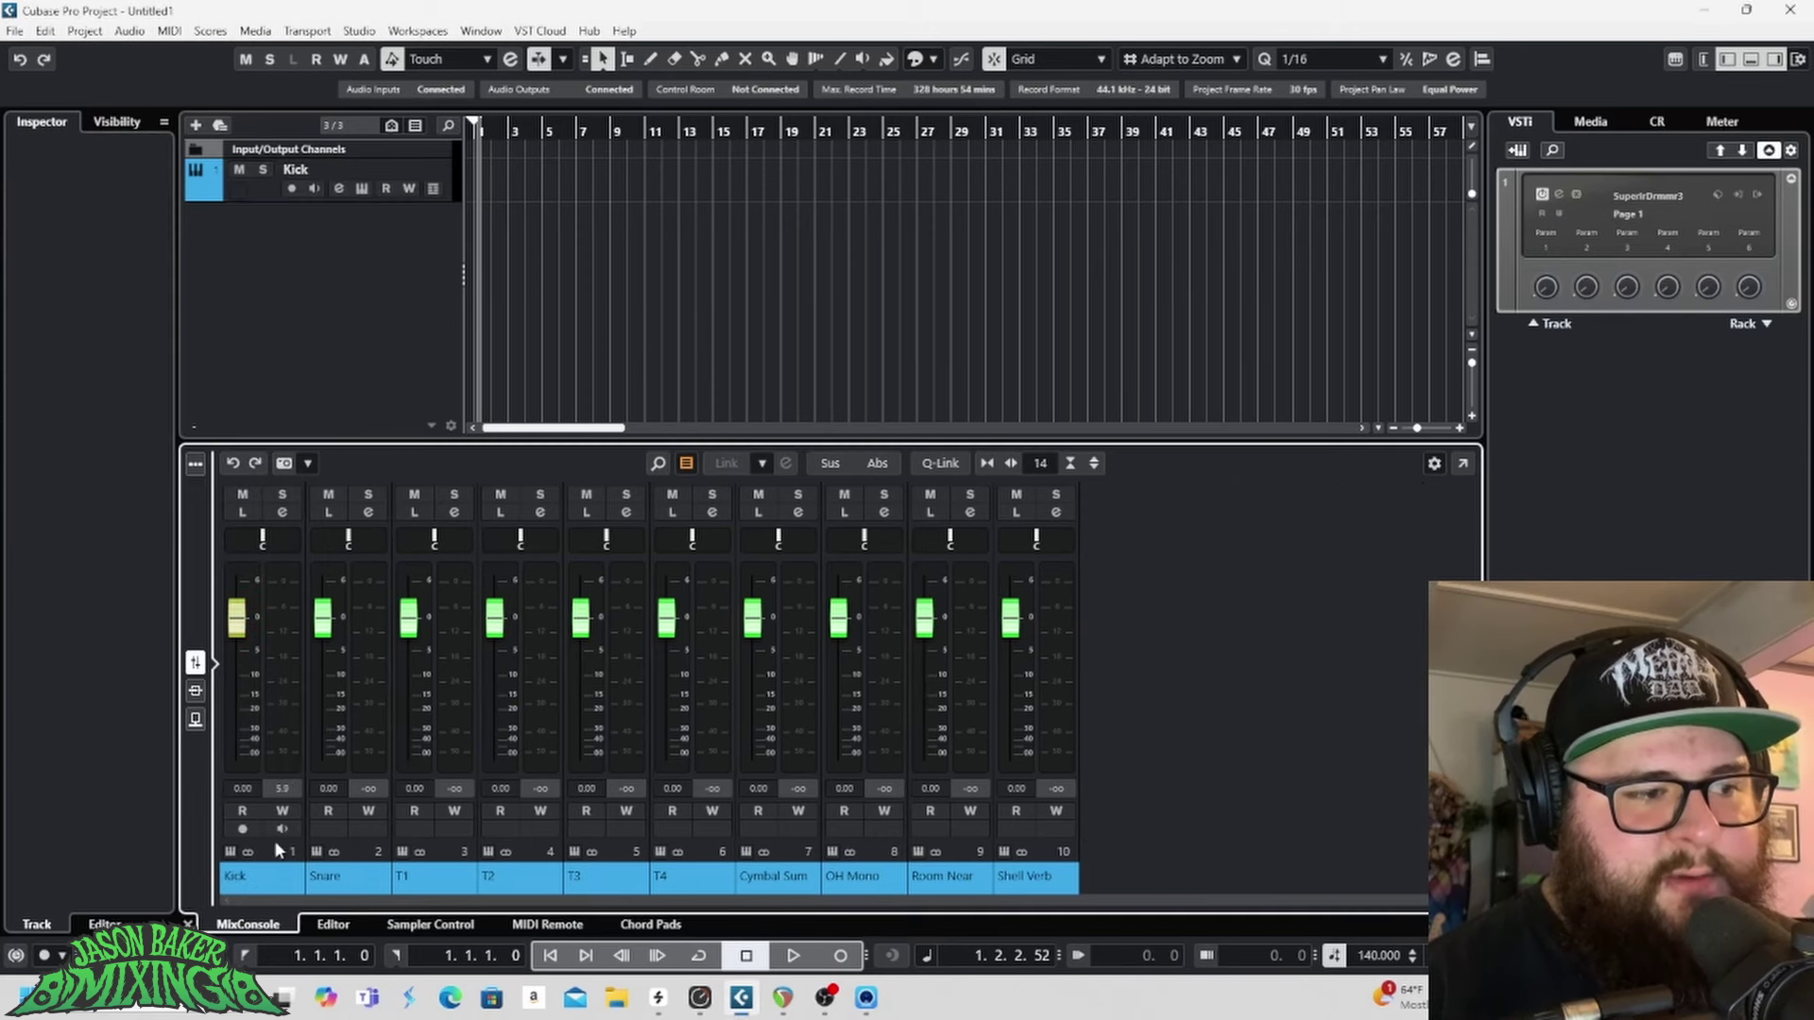
pyautogui.click(291, 726)
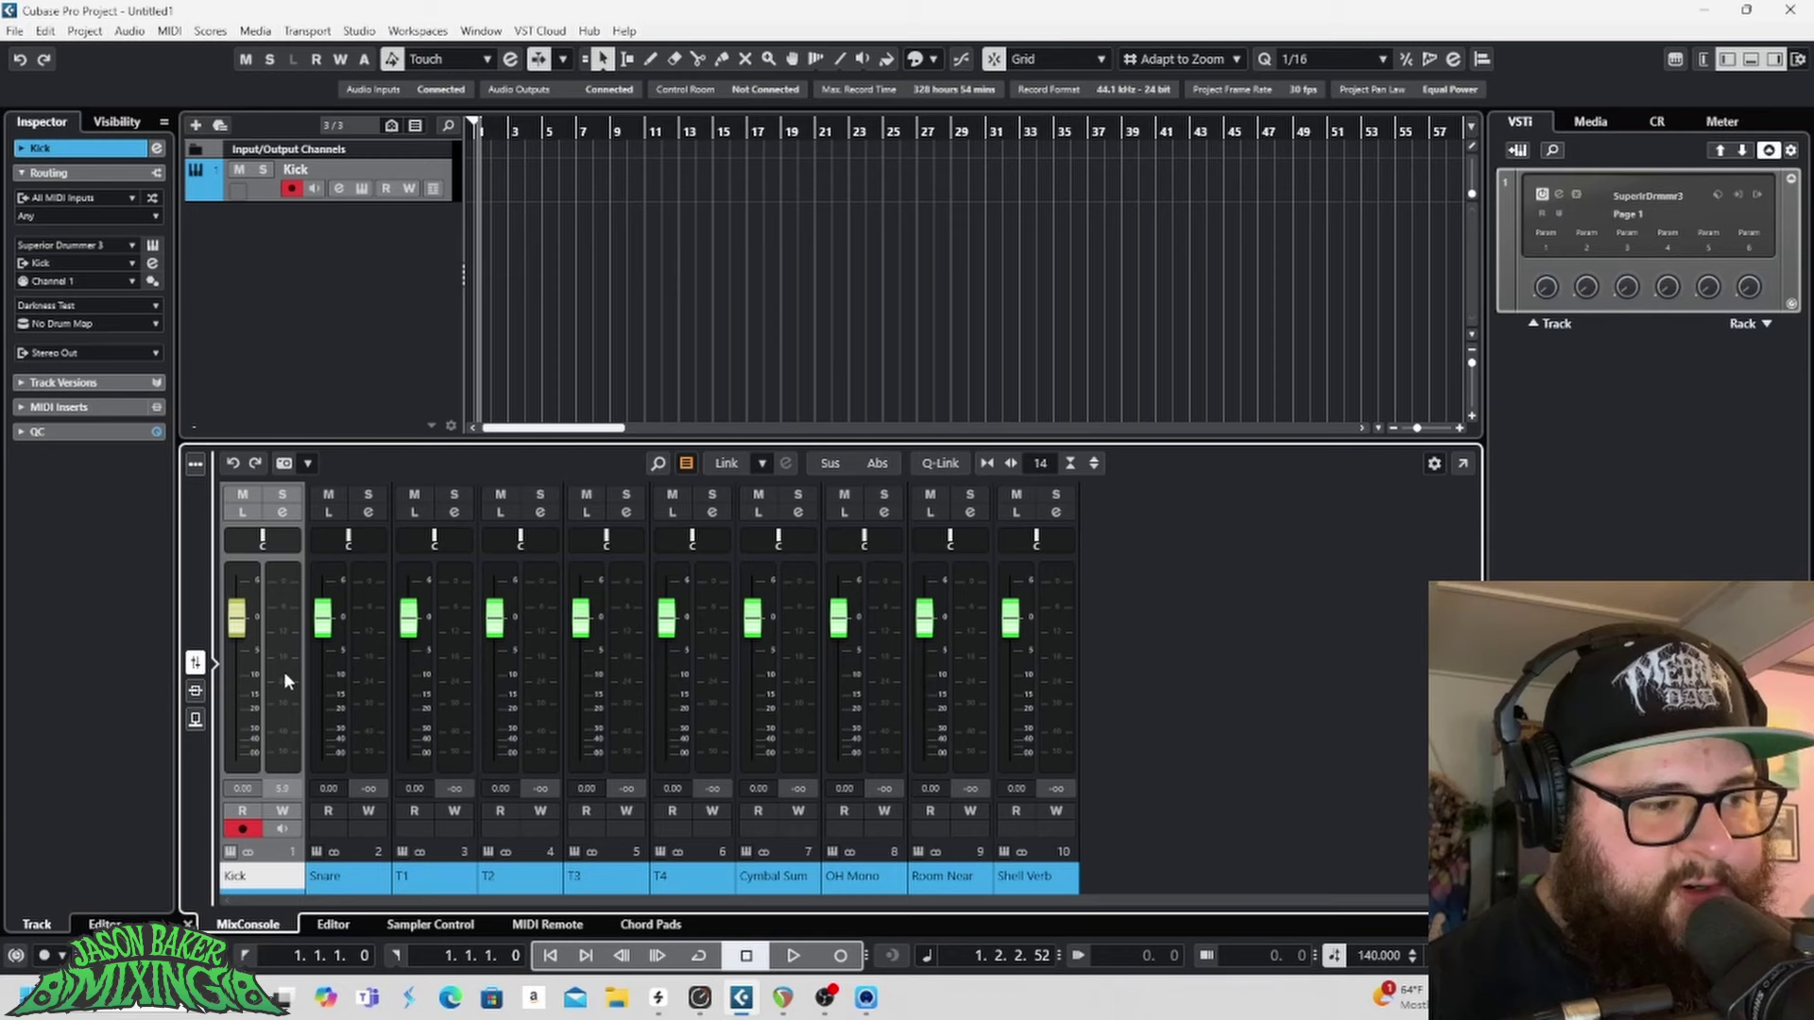
pyautogui.keyDown('shift'); pyautogui.click(1068, 718); pyautogui.keyUp('shift')
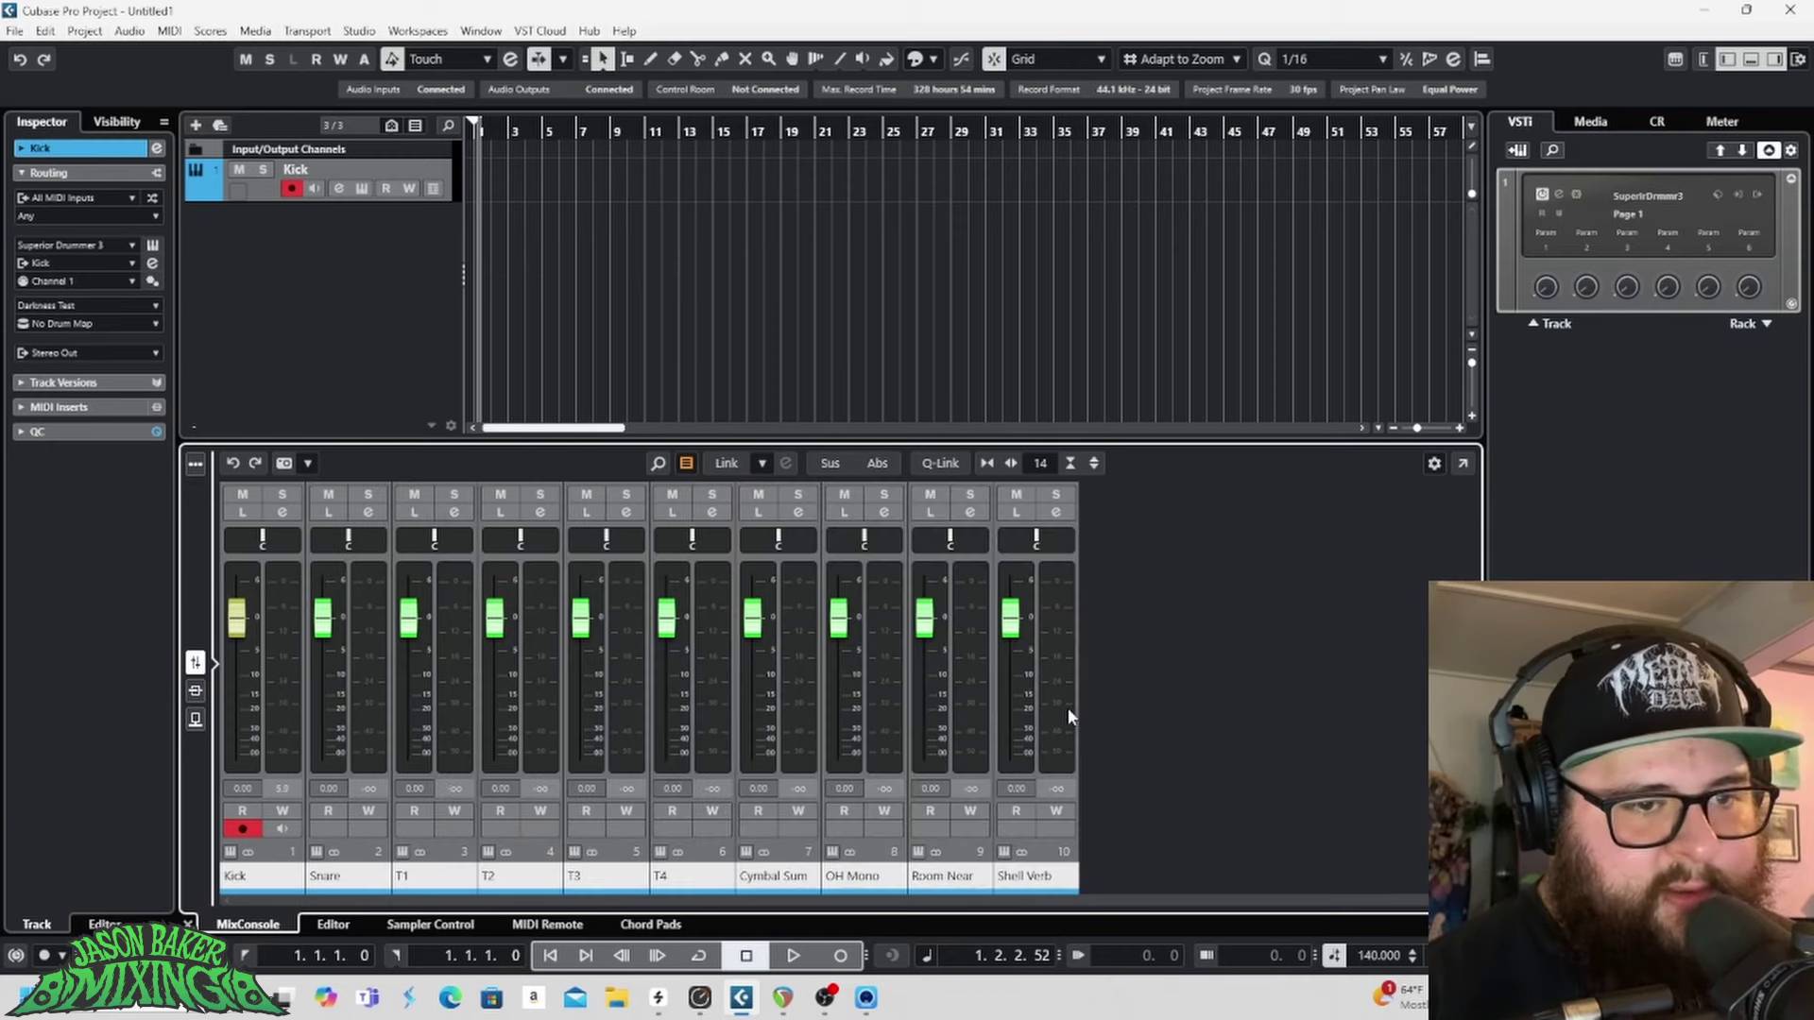
# Step: Add a stereo group channel fed by the ten selected strips and name it Drum Bus
pyautogui.rightClick(372, 705)
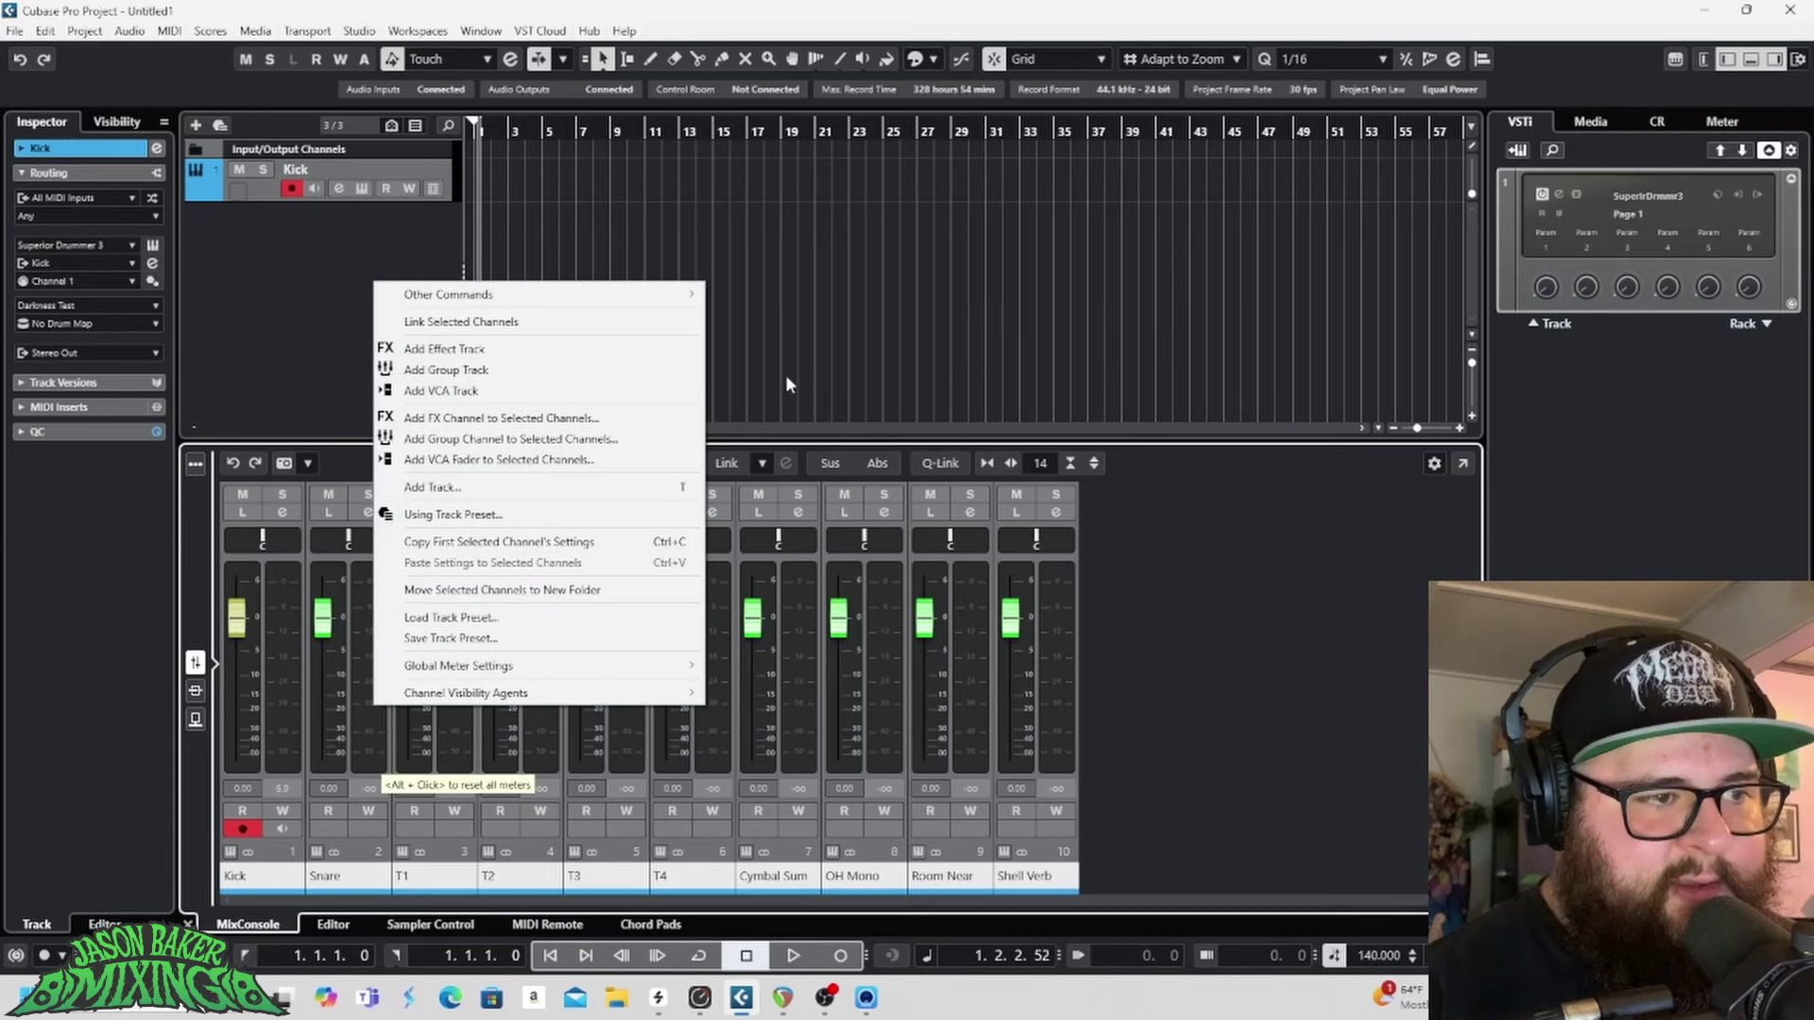
pyautogui.click(610, 448)
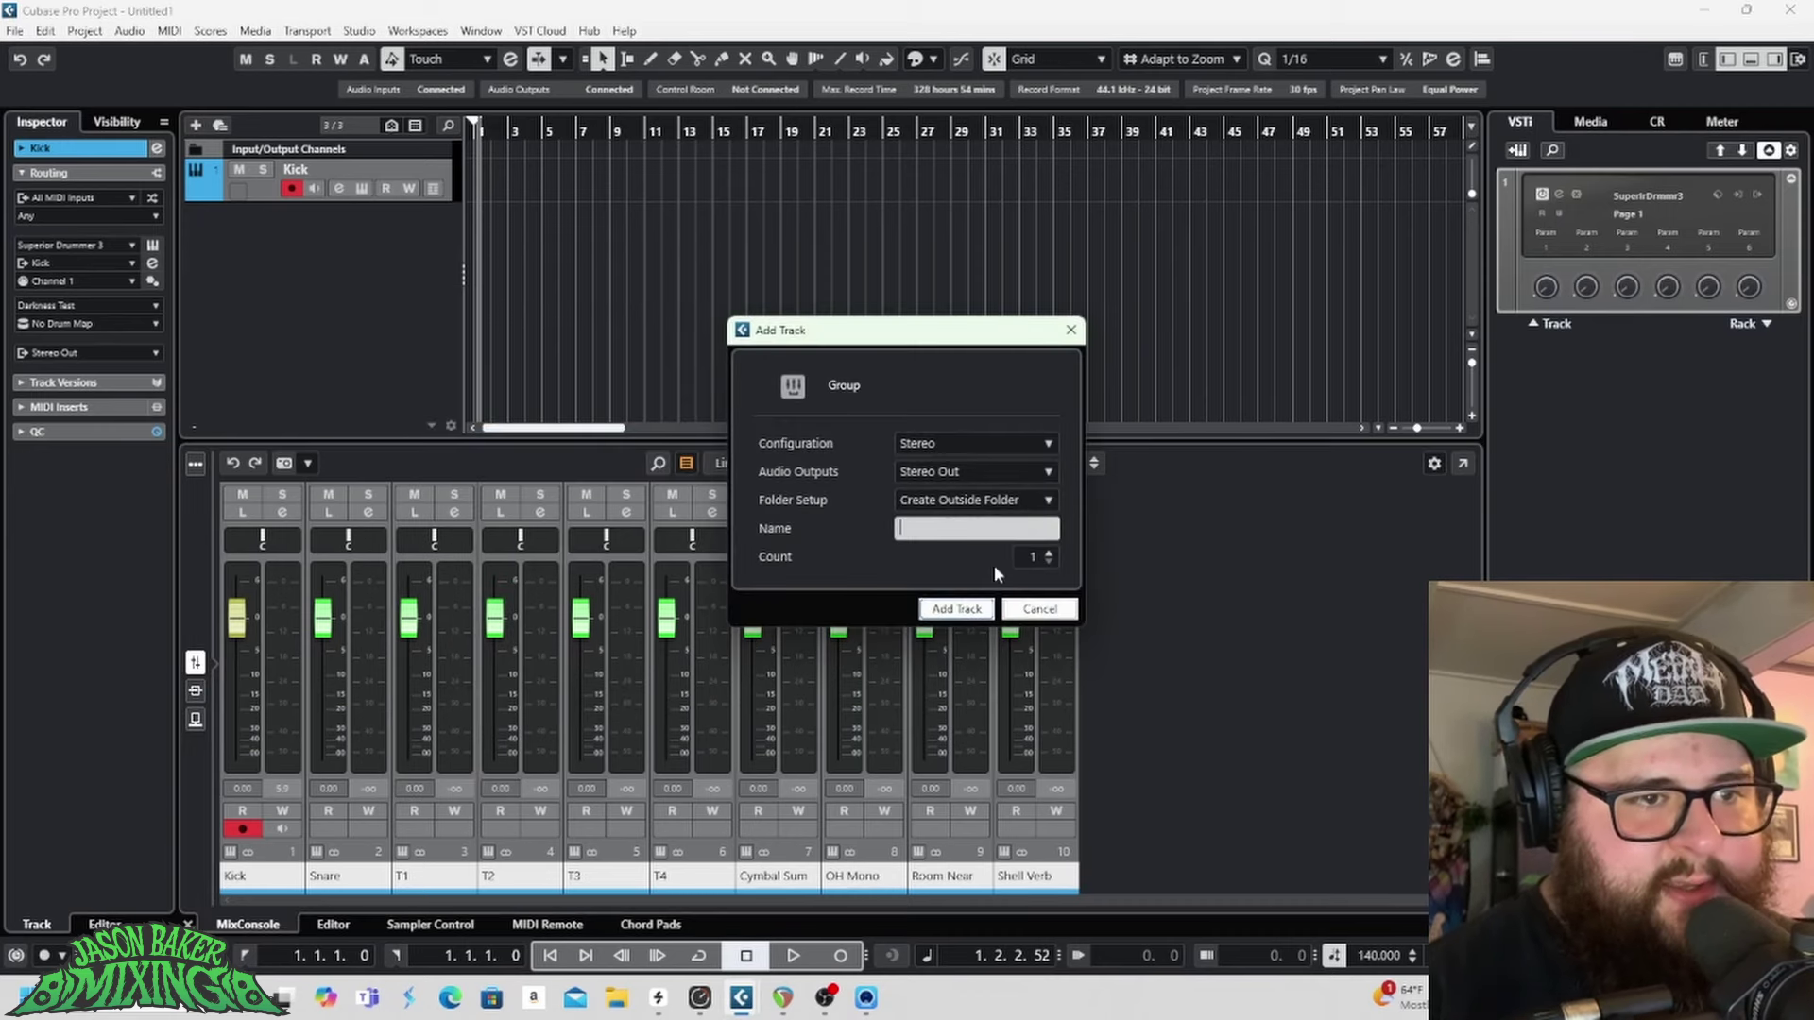
pyautogui.click(978, 616)
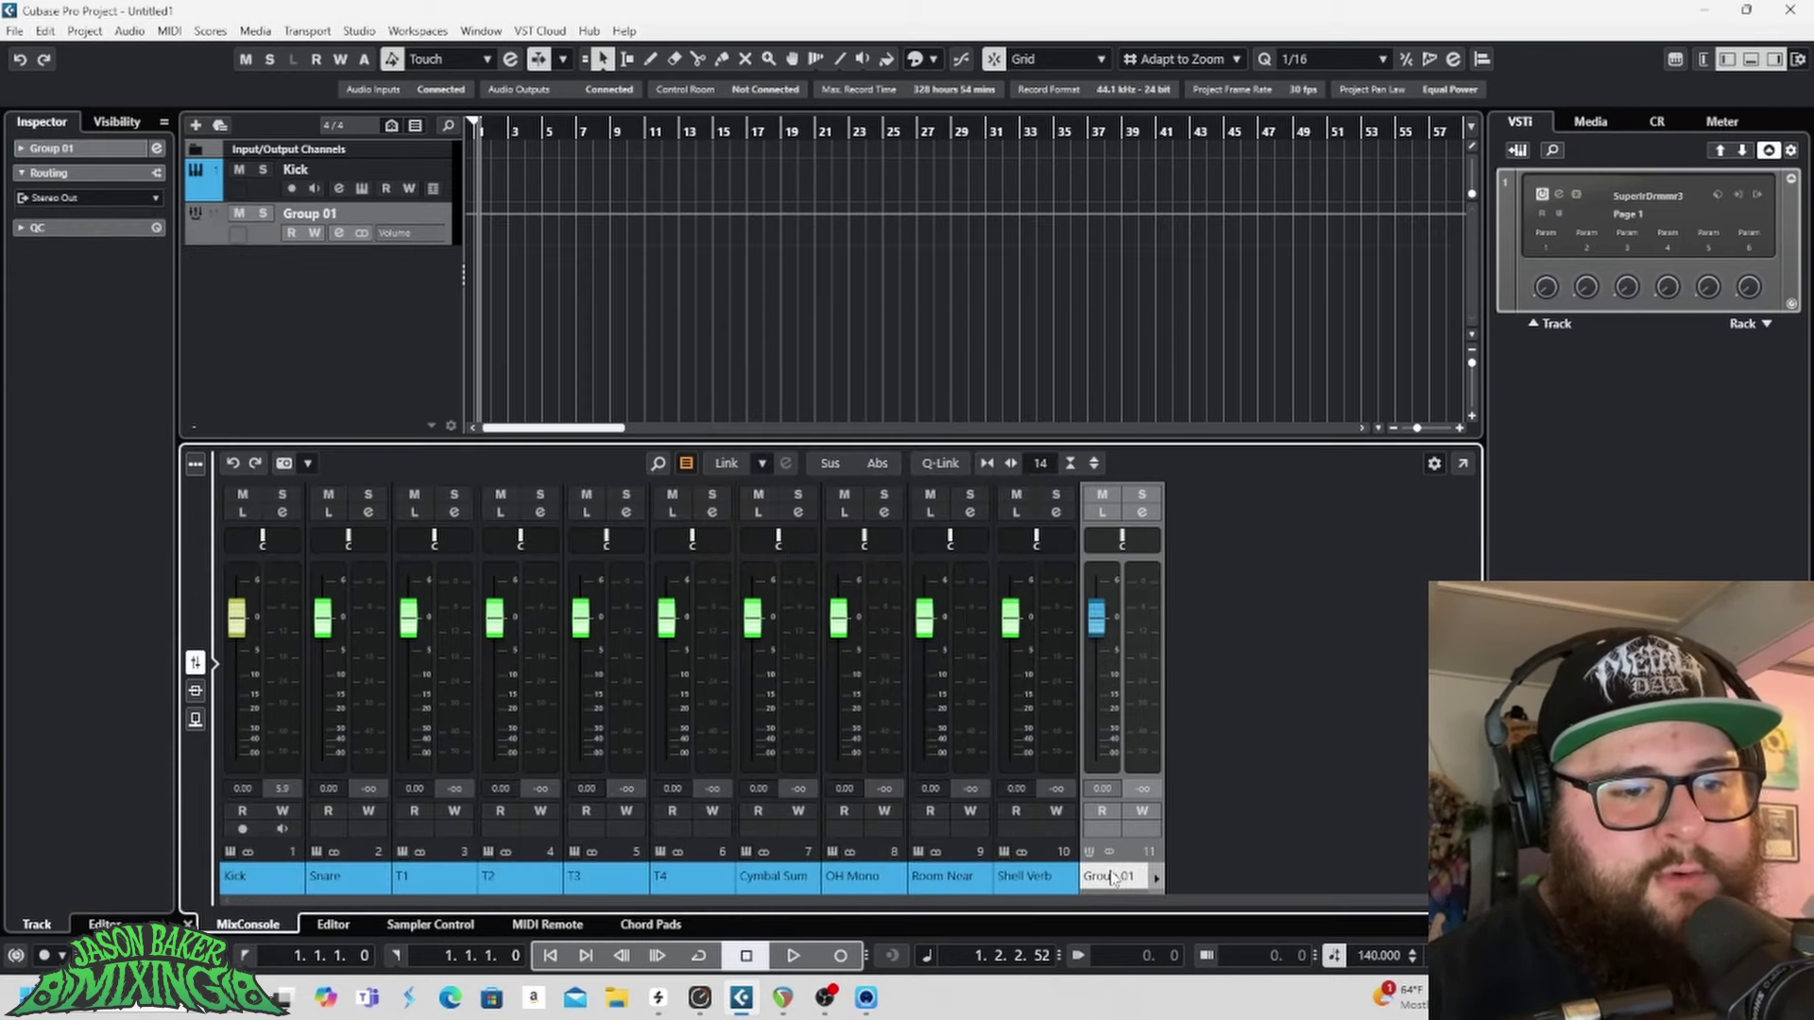
pyautogui.doubleClick(1110, 879)
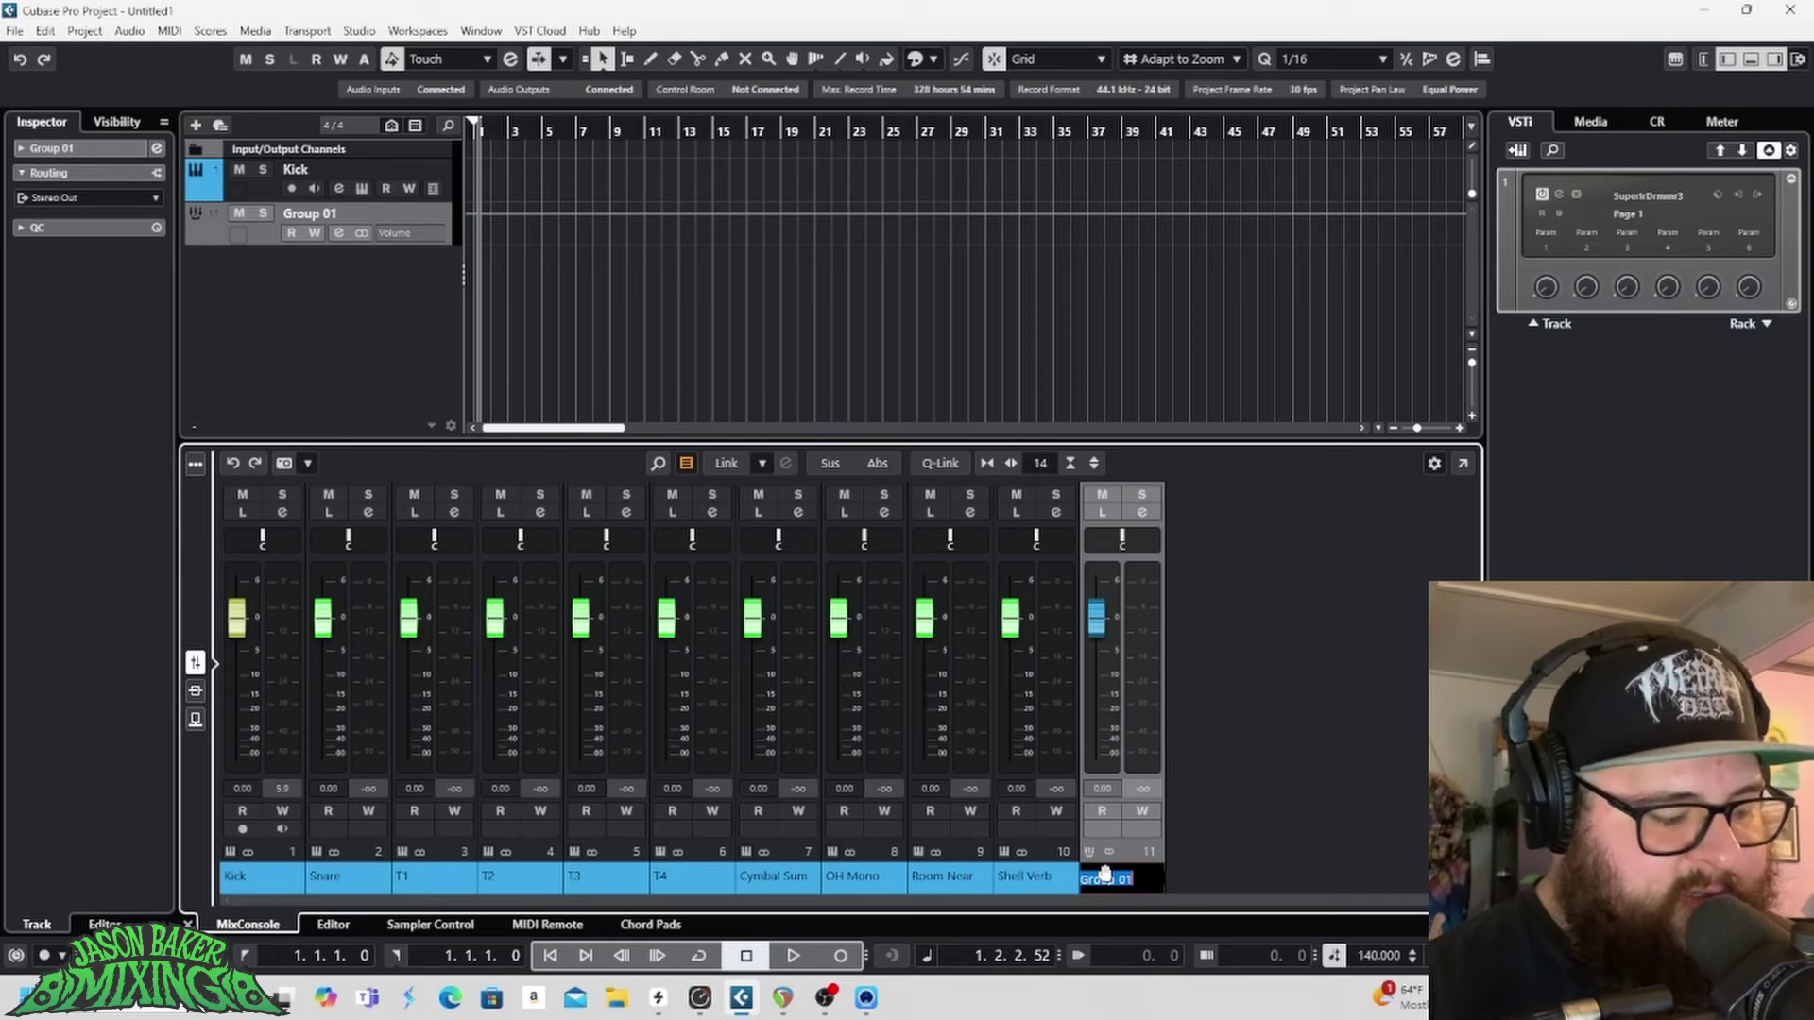
pyautogui.write('Drum Bus')
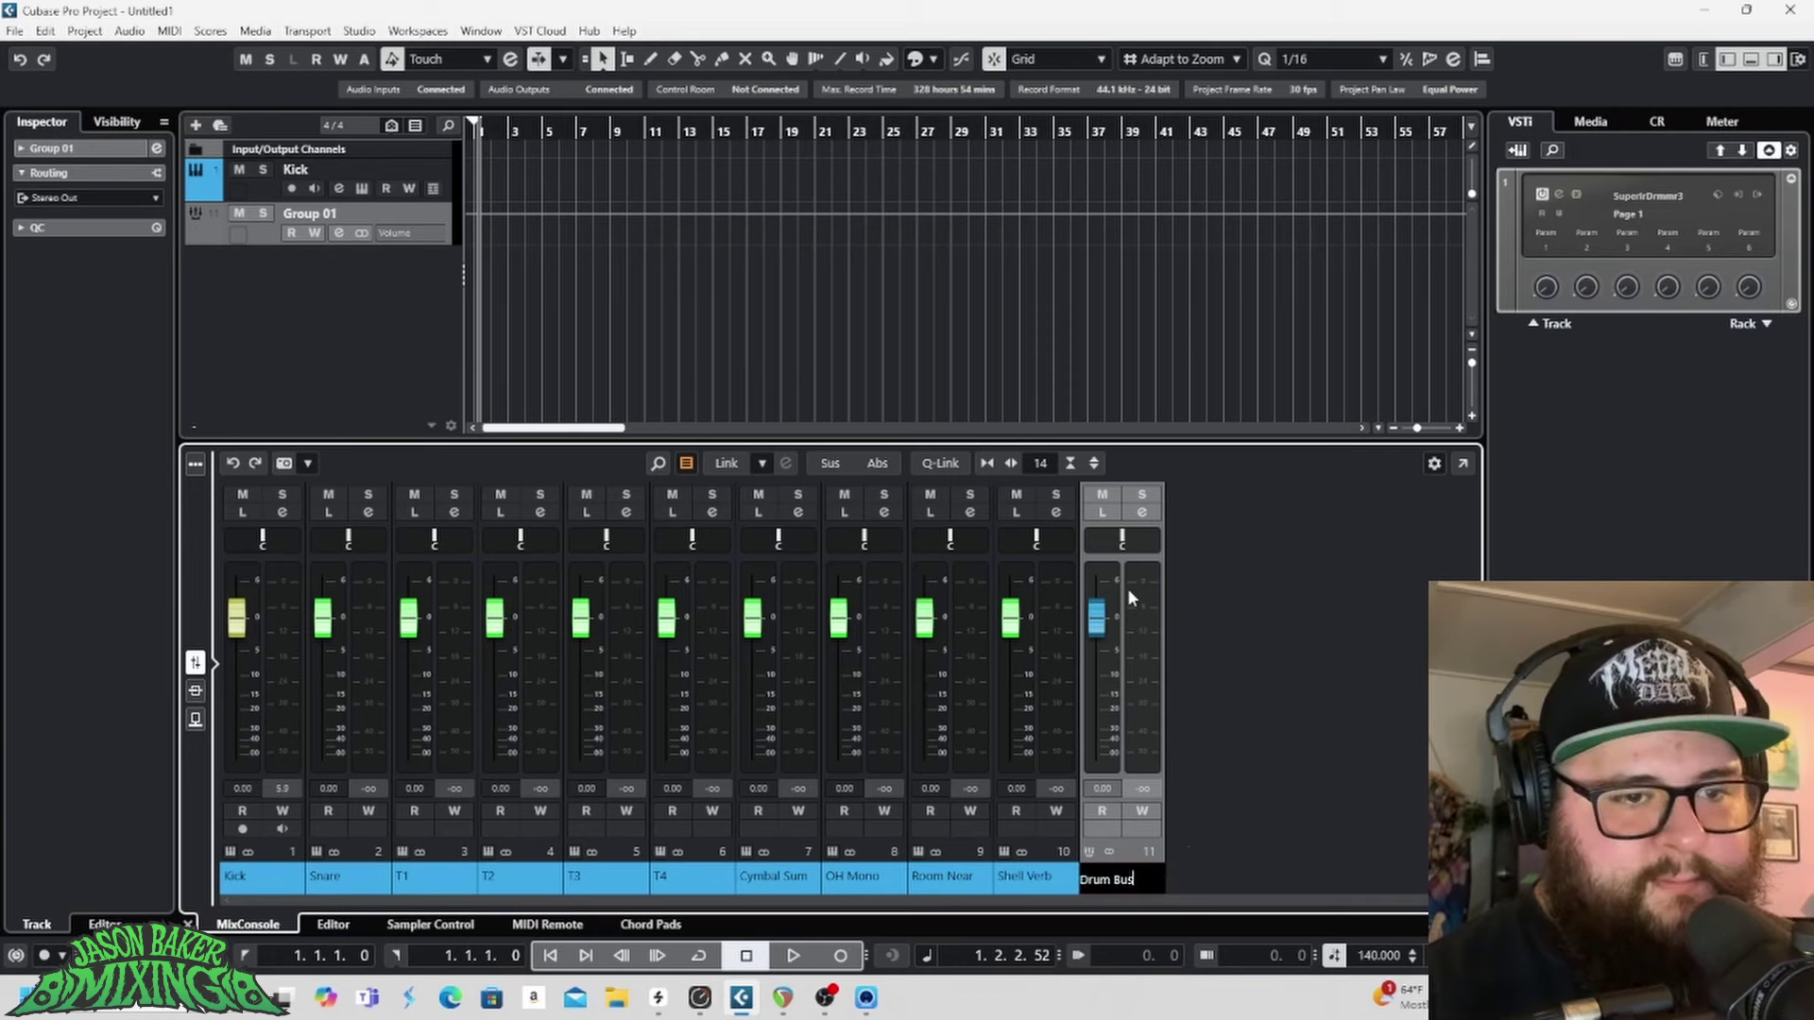
pyautogui.press('Return')
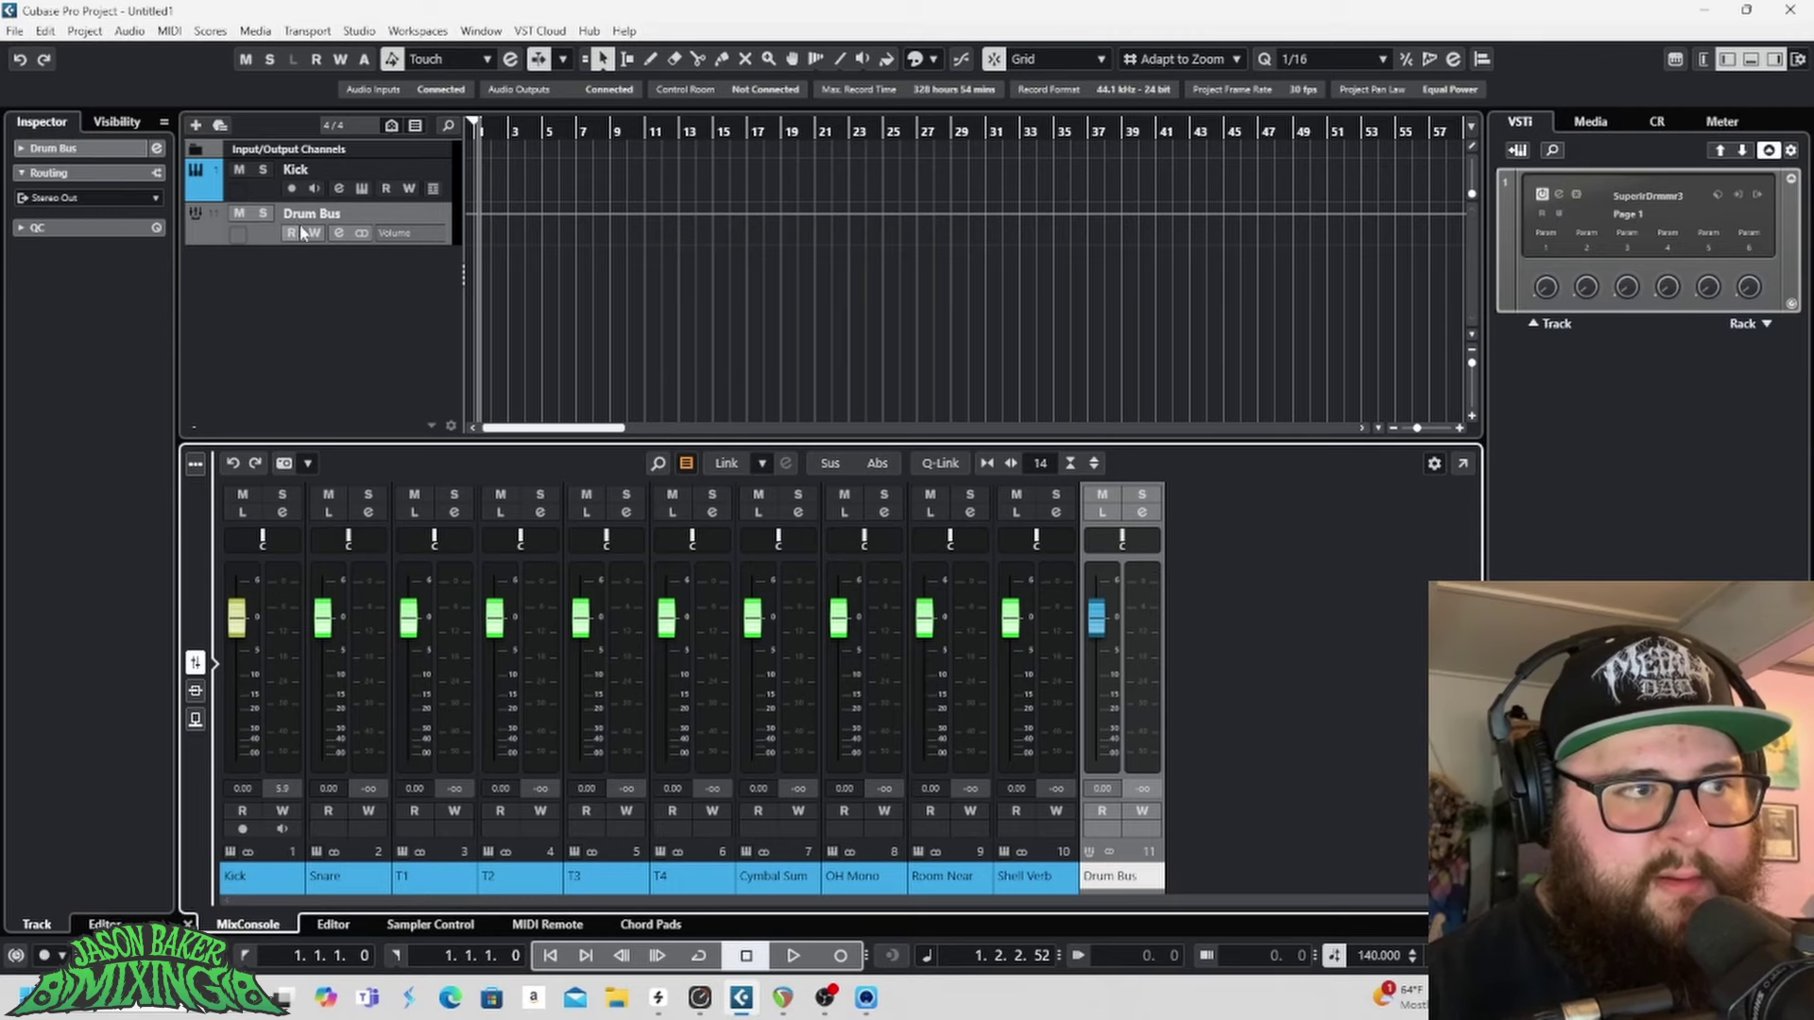
# Step: Open Superior Drummer, switch to the drum kit view, start playback, then close it
pyautogui.click(1559, 194)
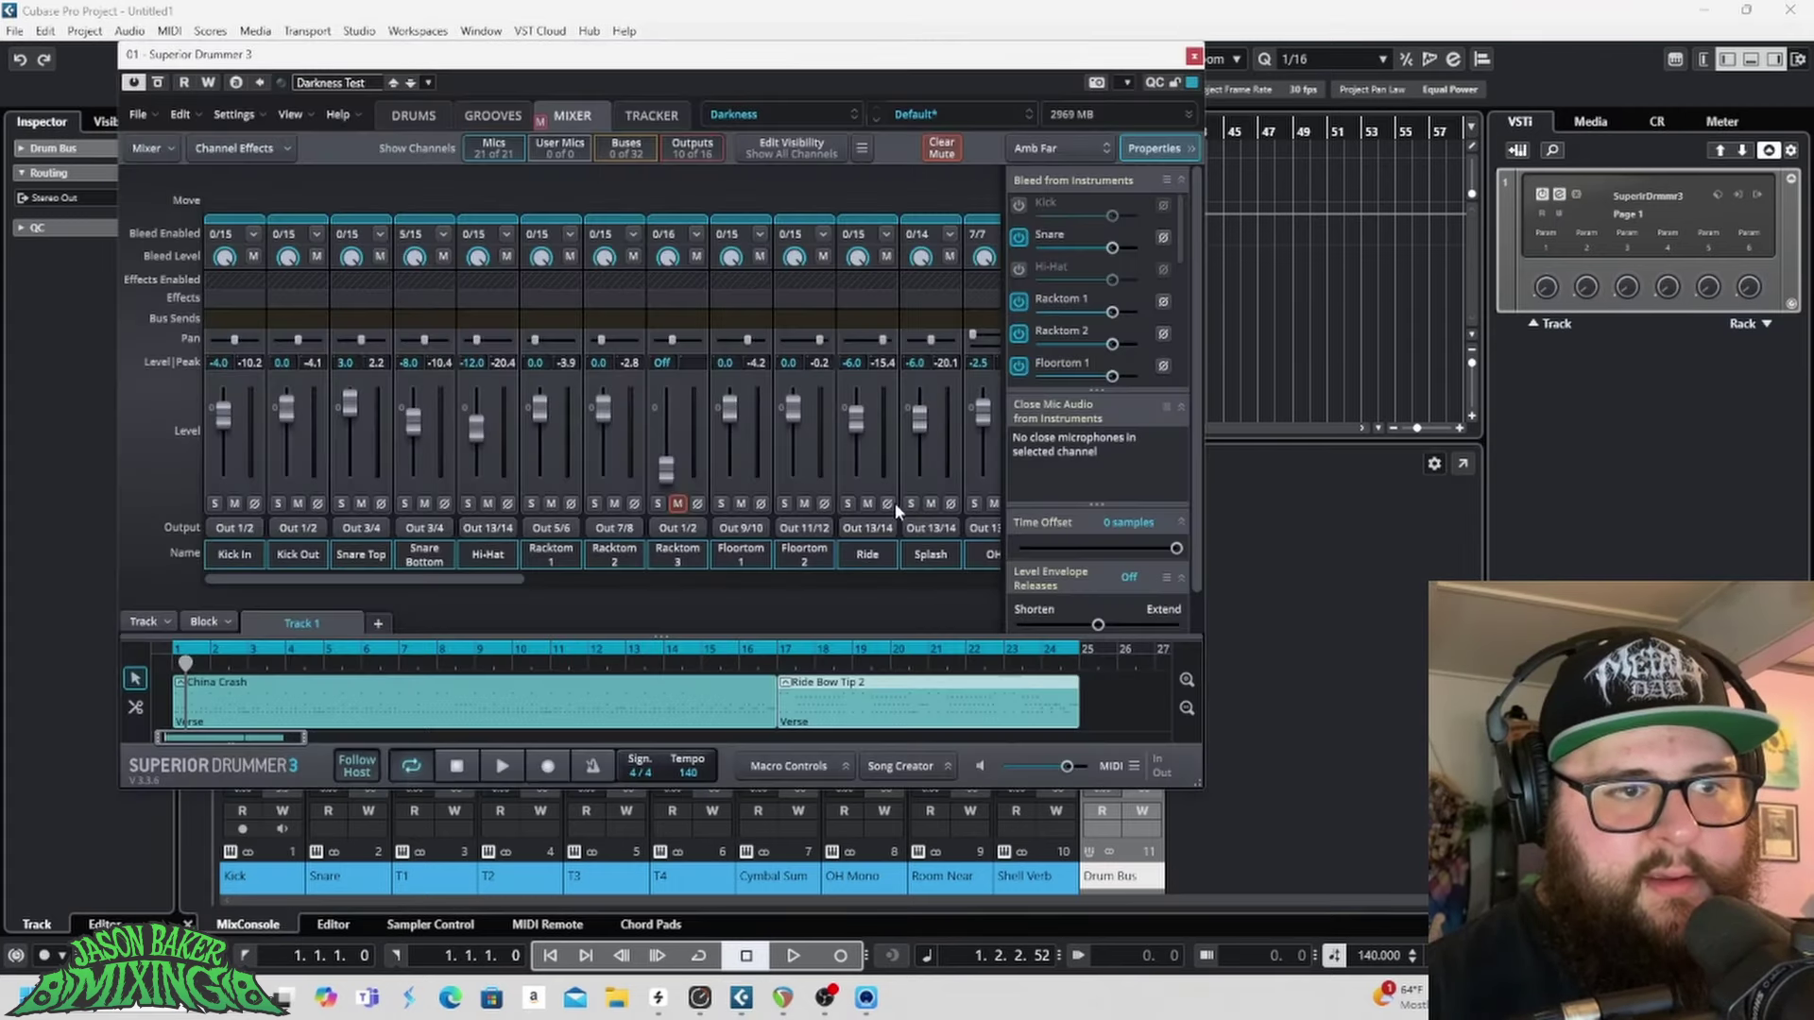
pyautogui.click(416, 115)
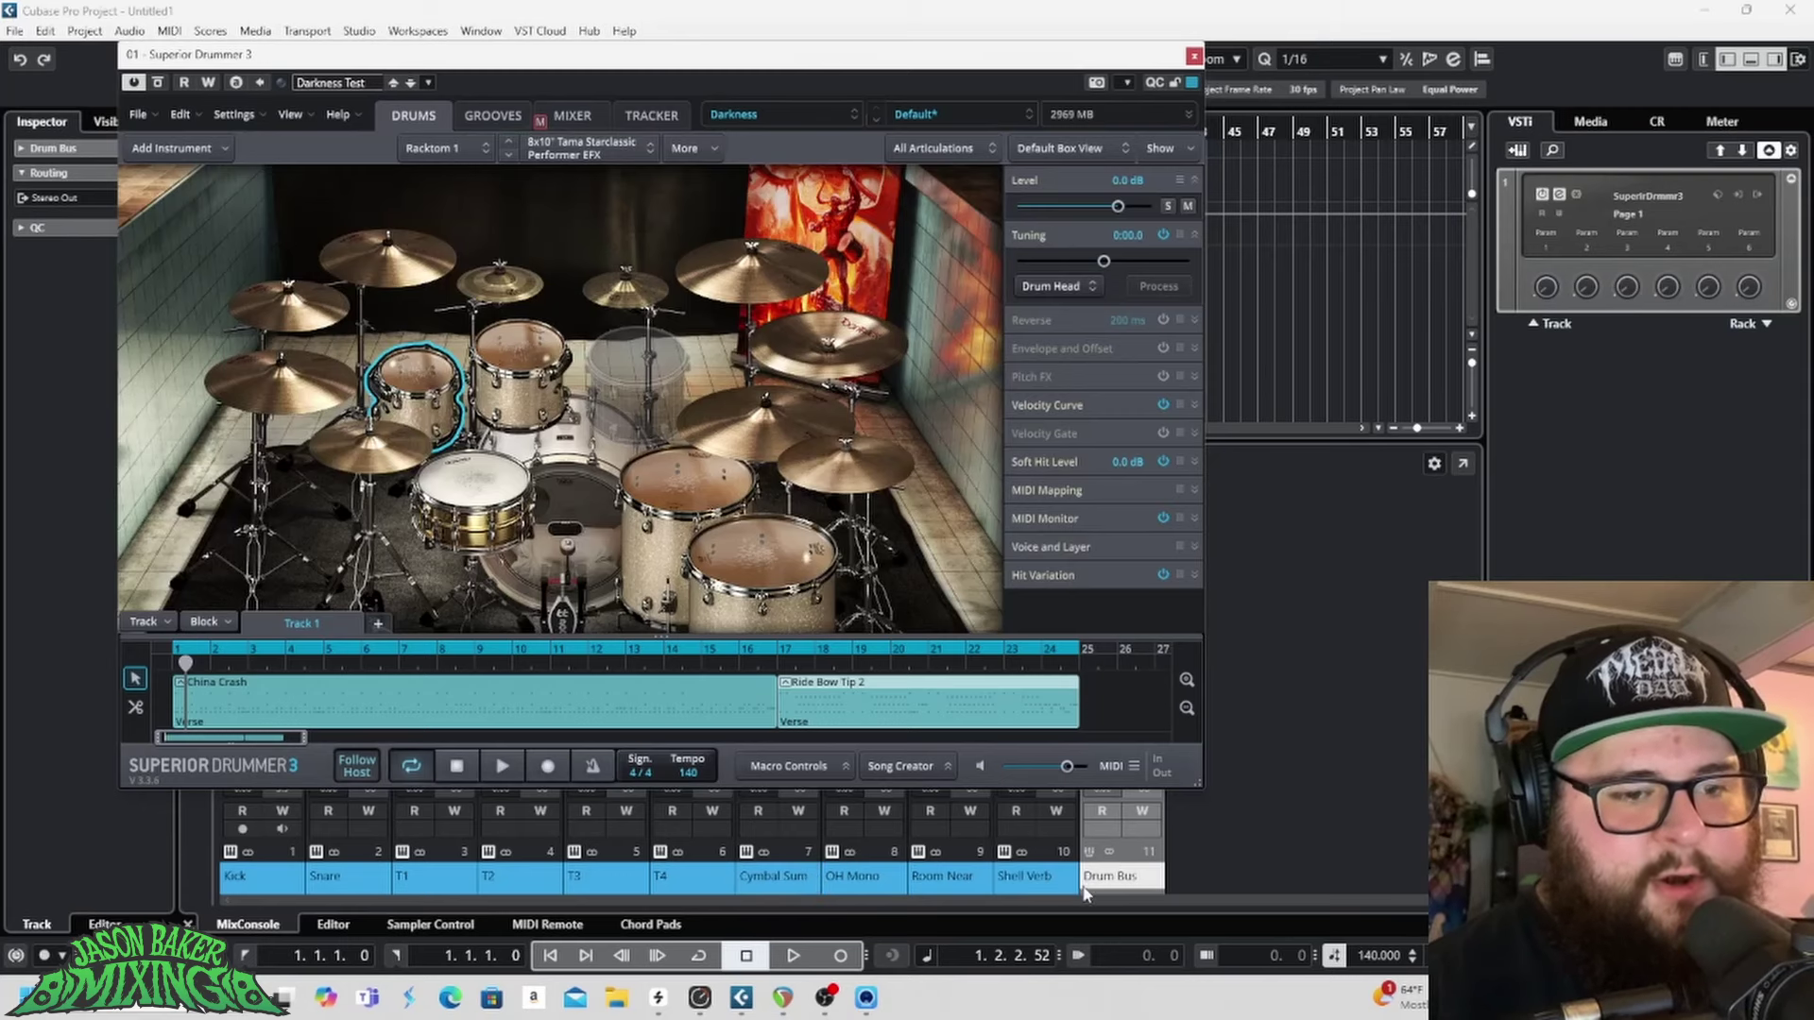
pyautogui.click(502, 771)
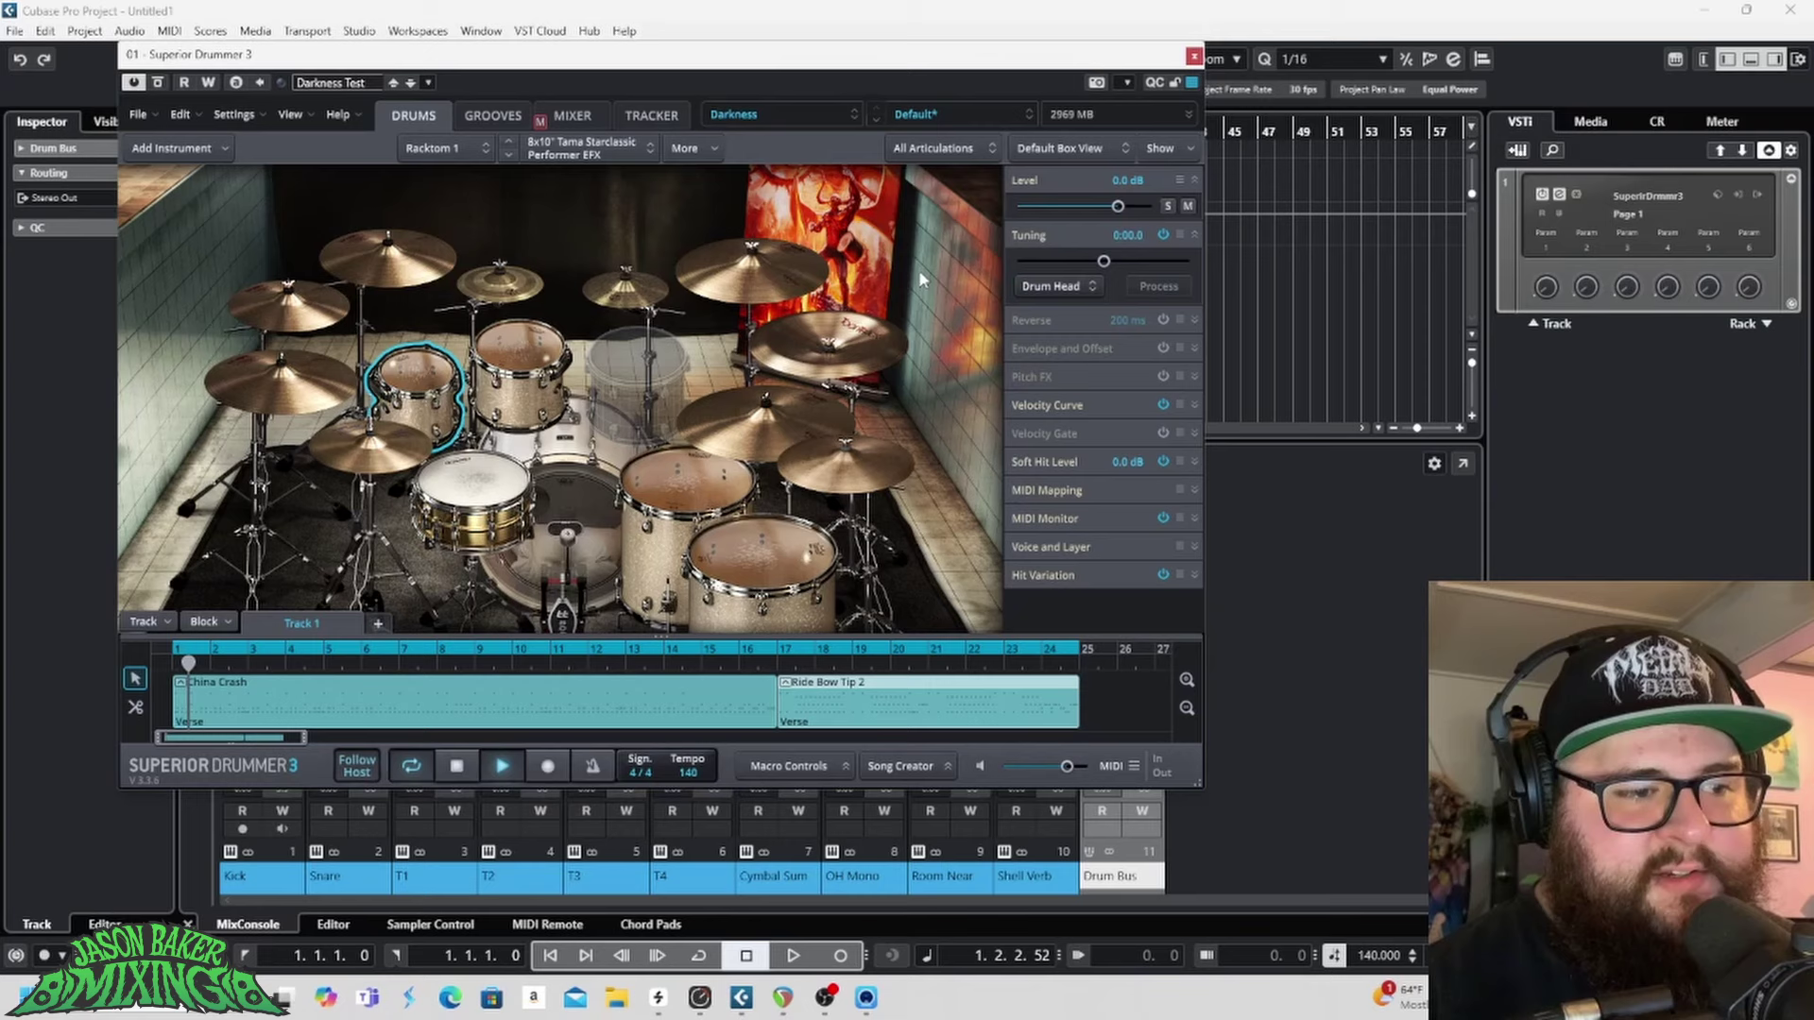
pyautogui.click(1193, 57)
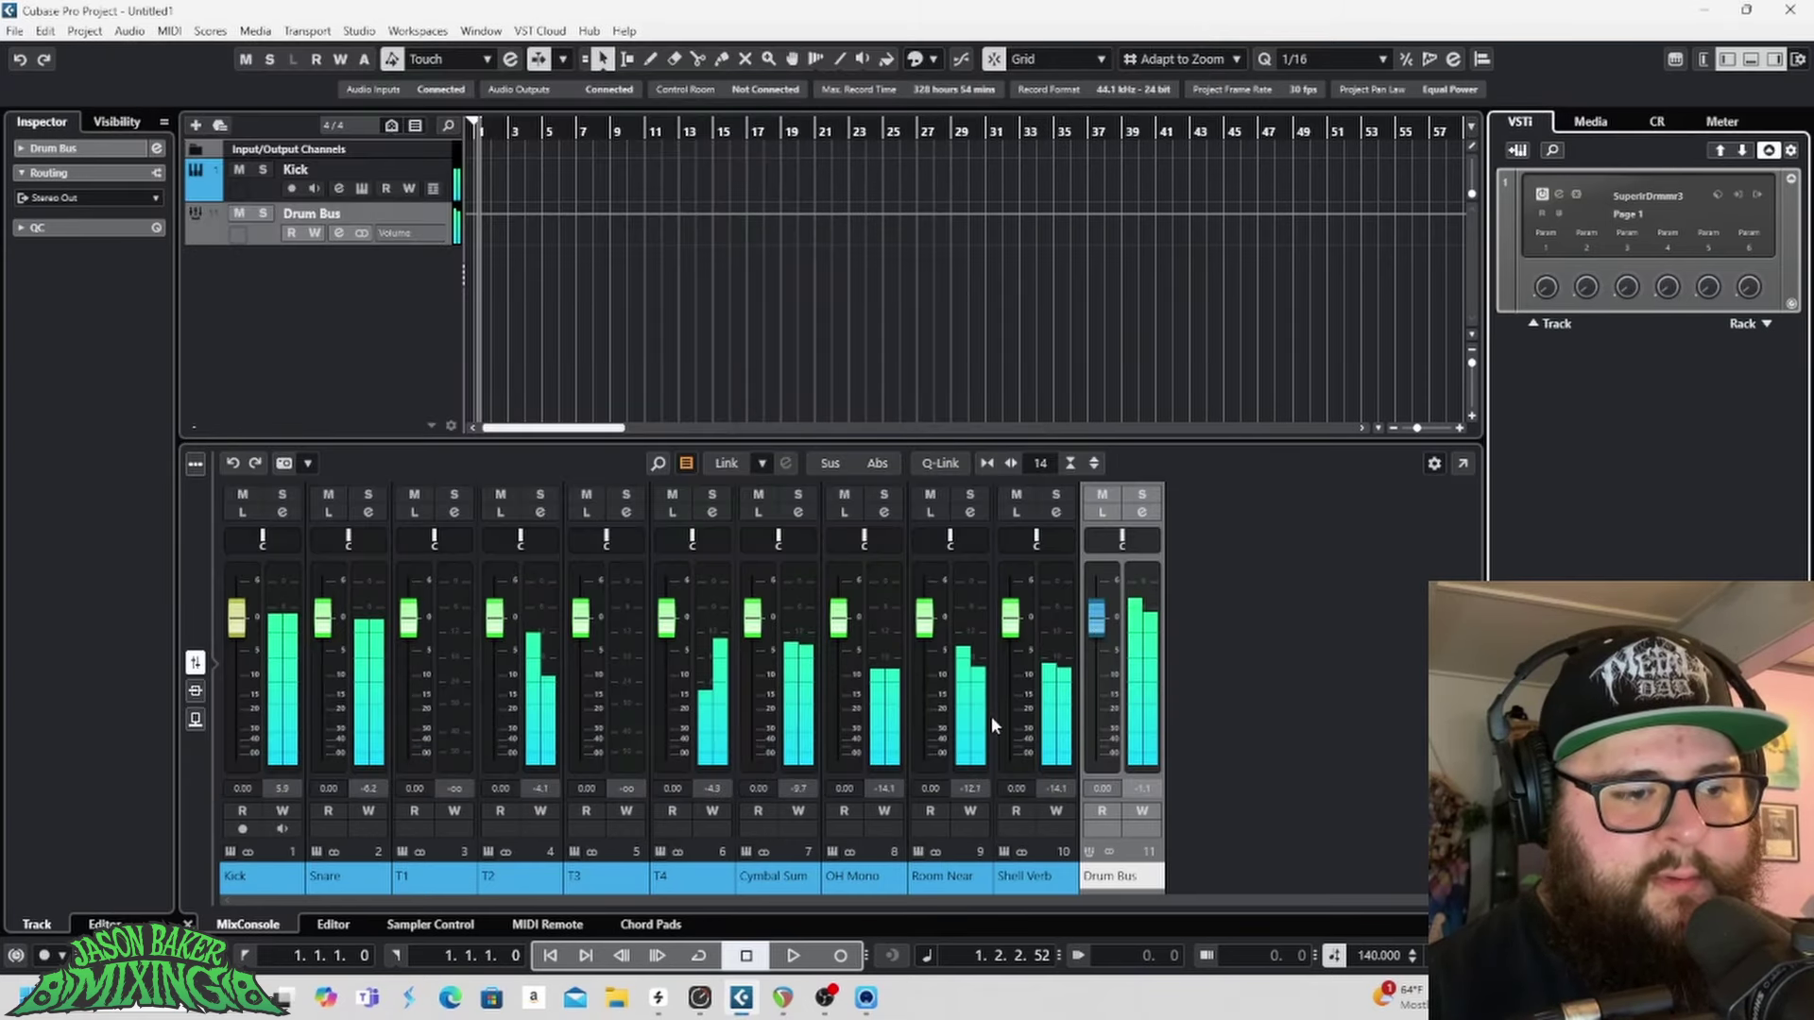
# Step: Set the Drum Bus volume to 0 dB and reopen the Superior Drummer 3 window
pyautogui.moveTo(1096, 619)
pyautogui.mouseDown()
pyautogui.moveTo(1098, 665)
pyautogui.moveTo(1097, 625)
pyautogui.mouseUp()
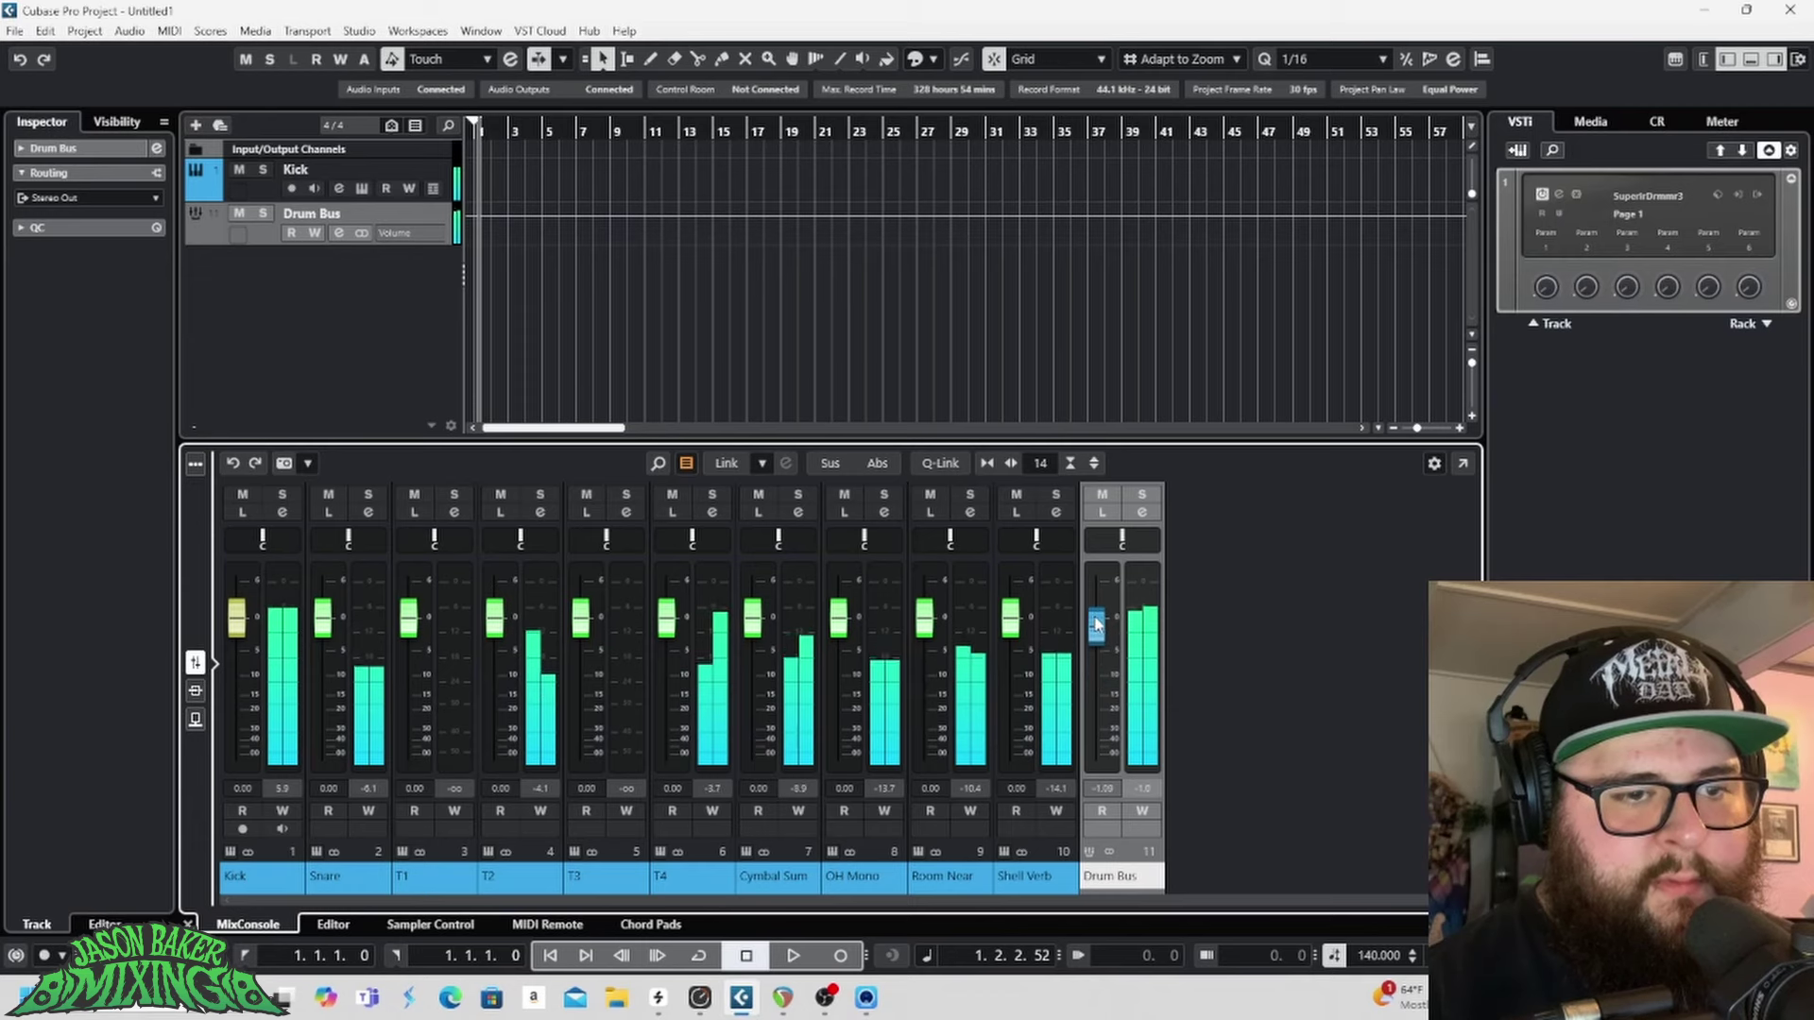
pyautogui.click(1104, 788)
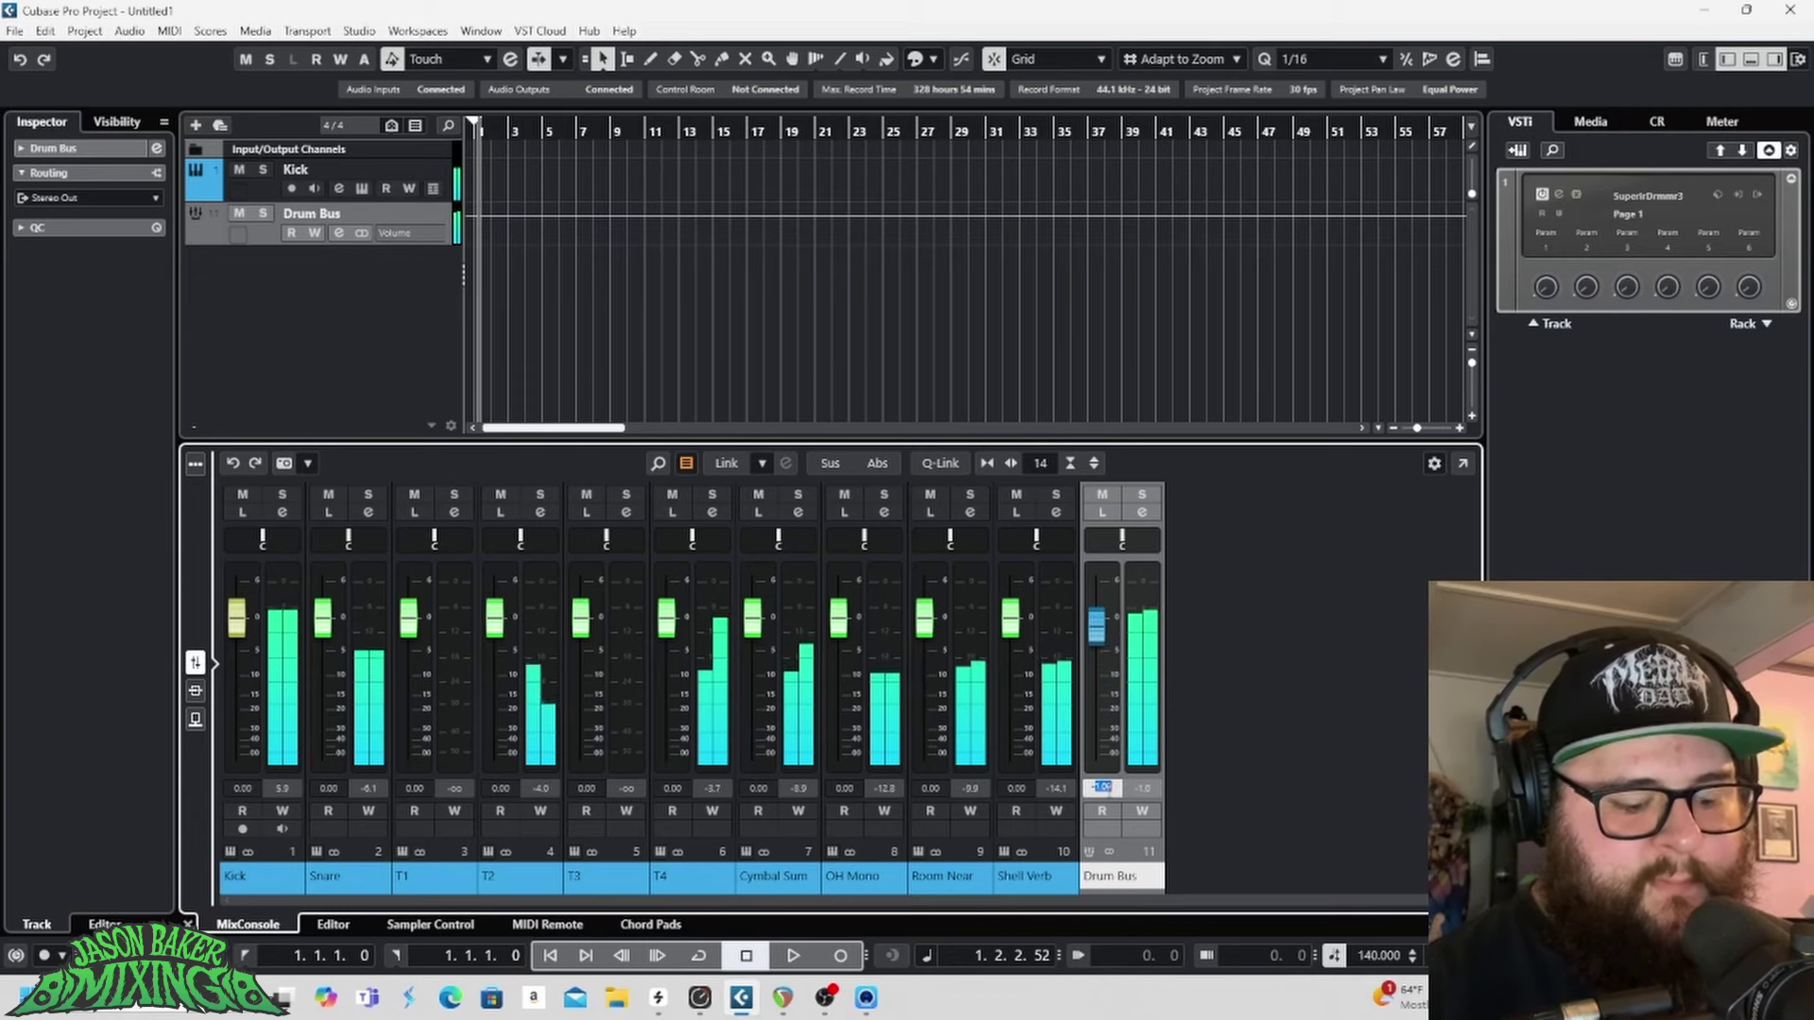
pyautogui.write('0')
pyautogui.press('Return')
pyautogui.click(1324, 644)
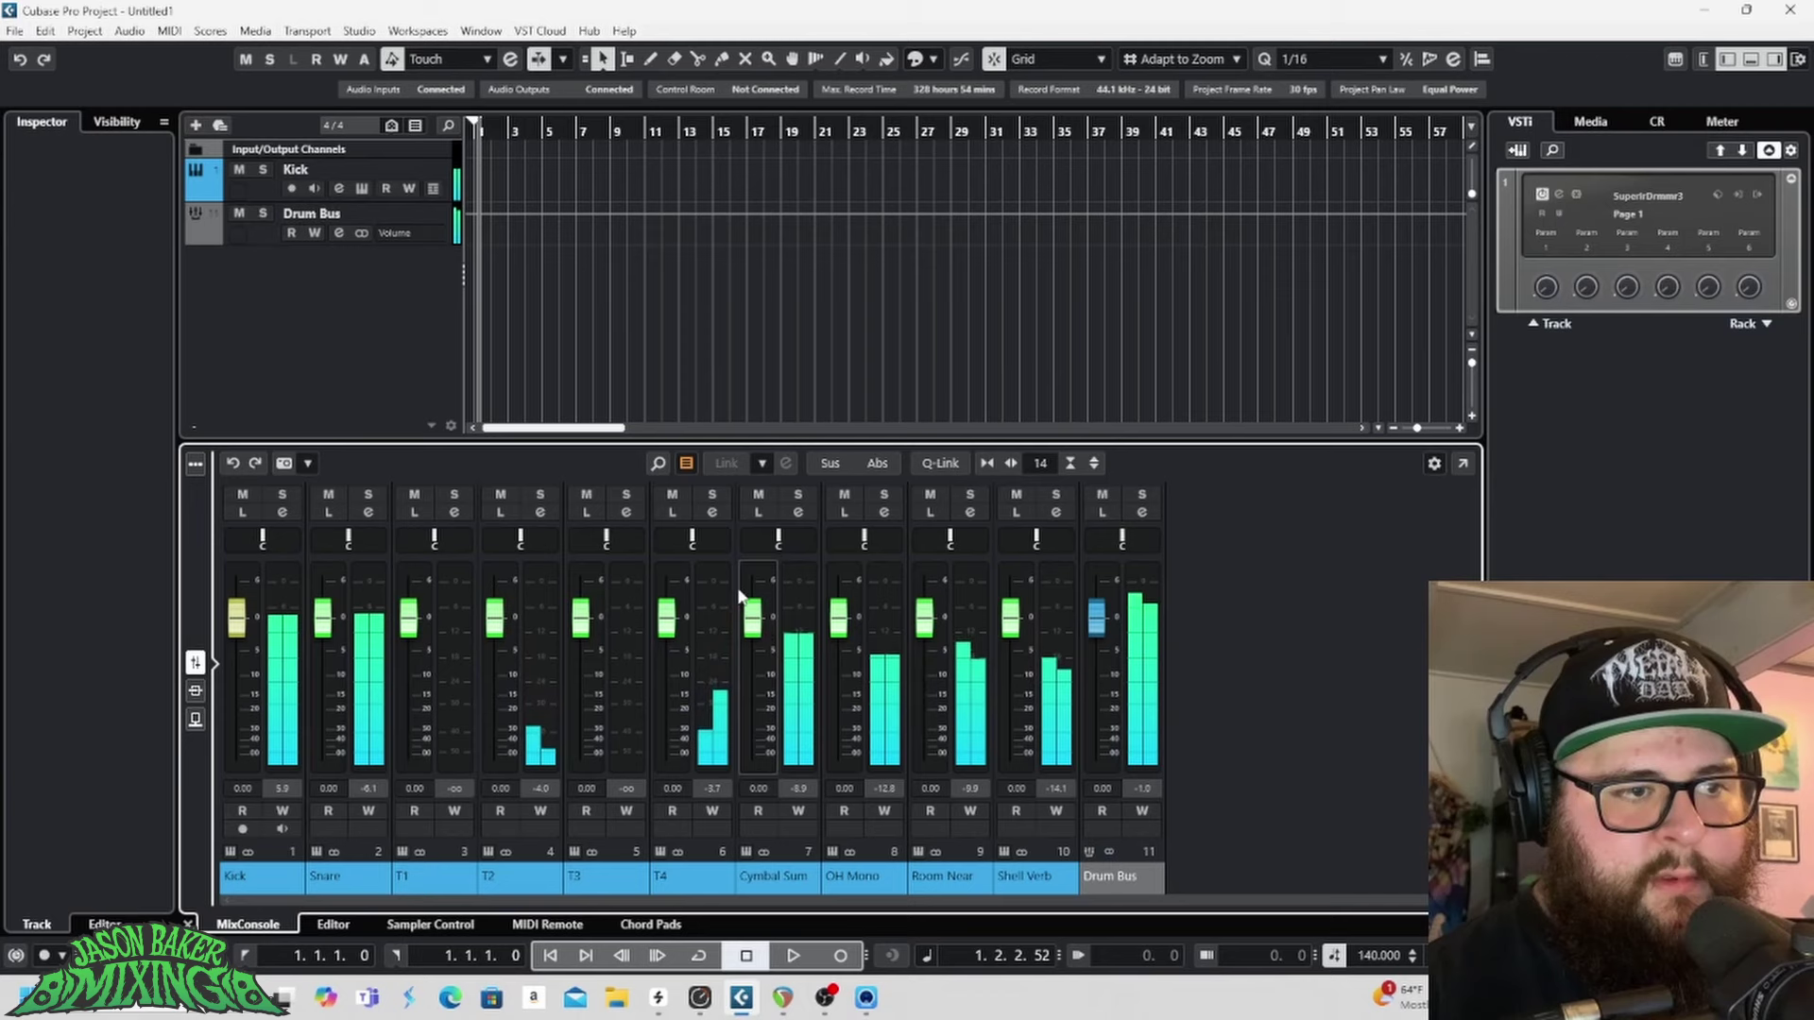
pyautogui.click(1560, 197)
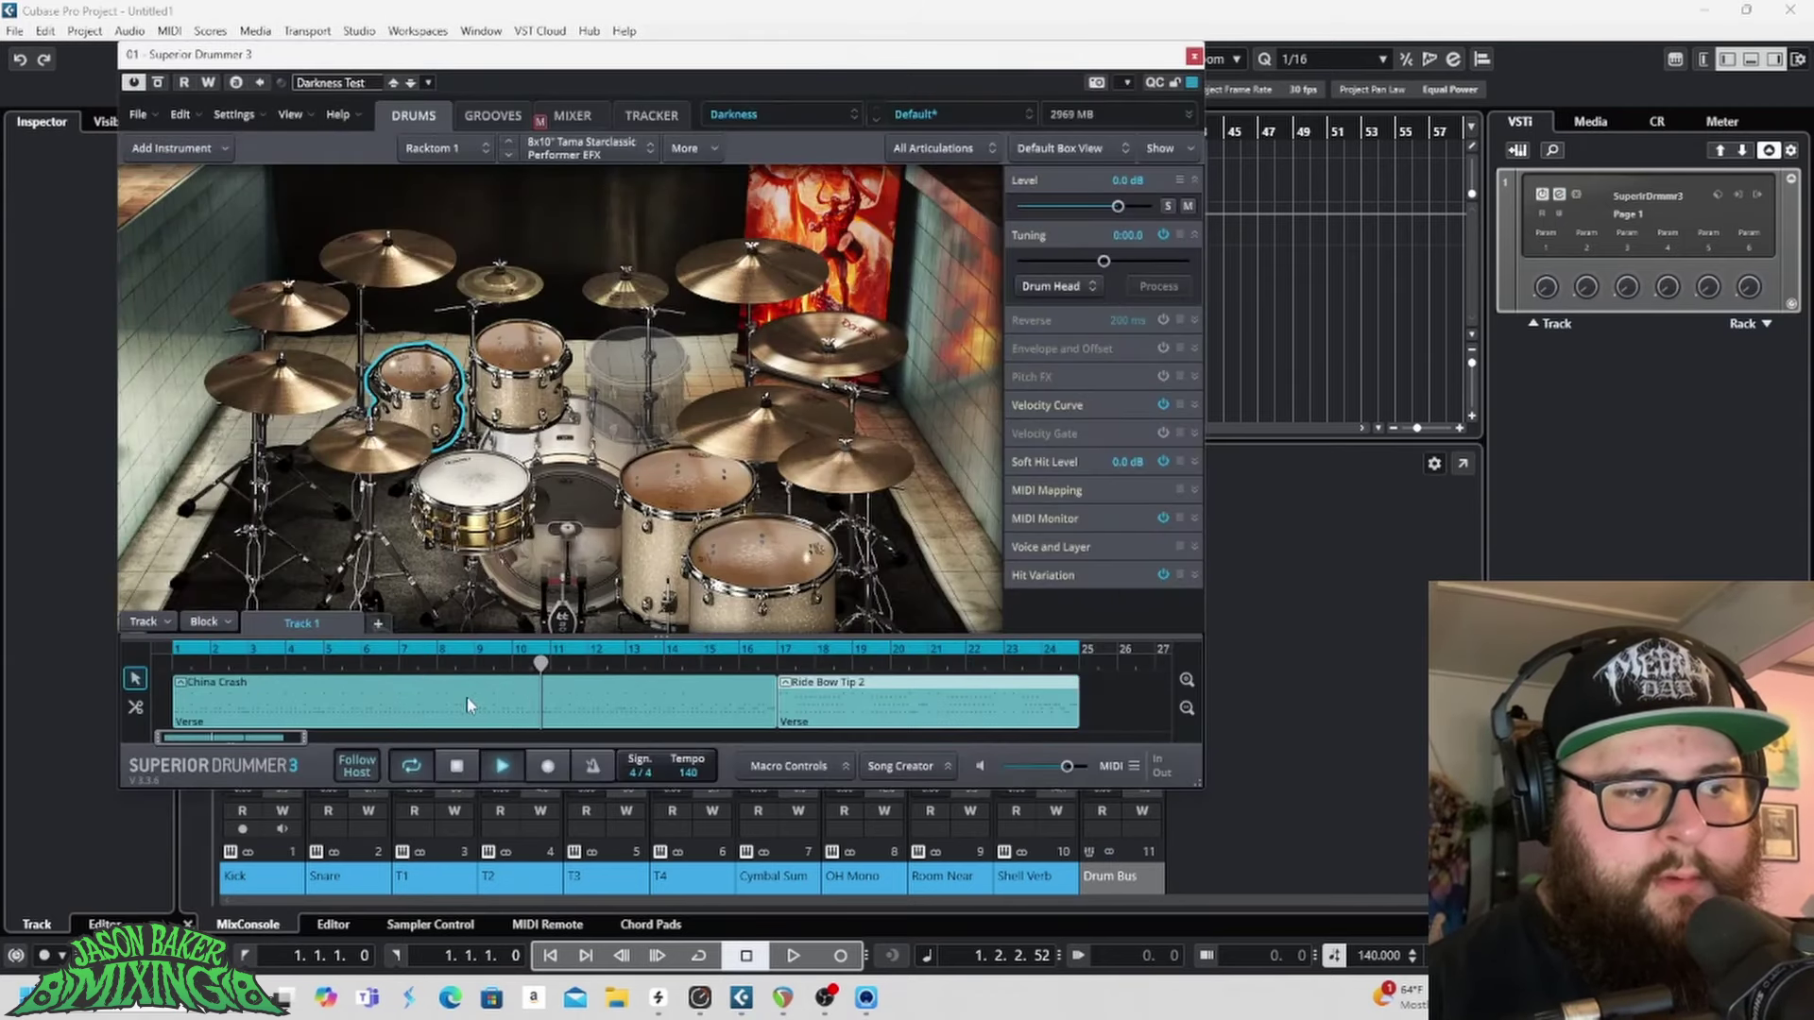
# Step: Stop Superior Drummer 3 playback, move its window up and right, and close it
pyautogui.click(456, 765)
pyautogui.moveTo(952, 47); pyautogui.dragTo(1070, 26)
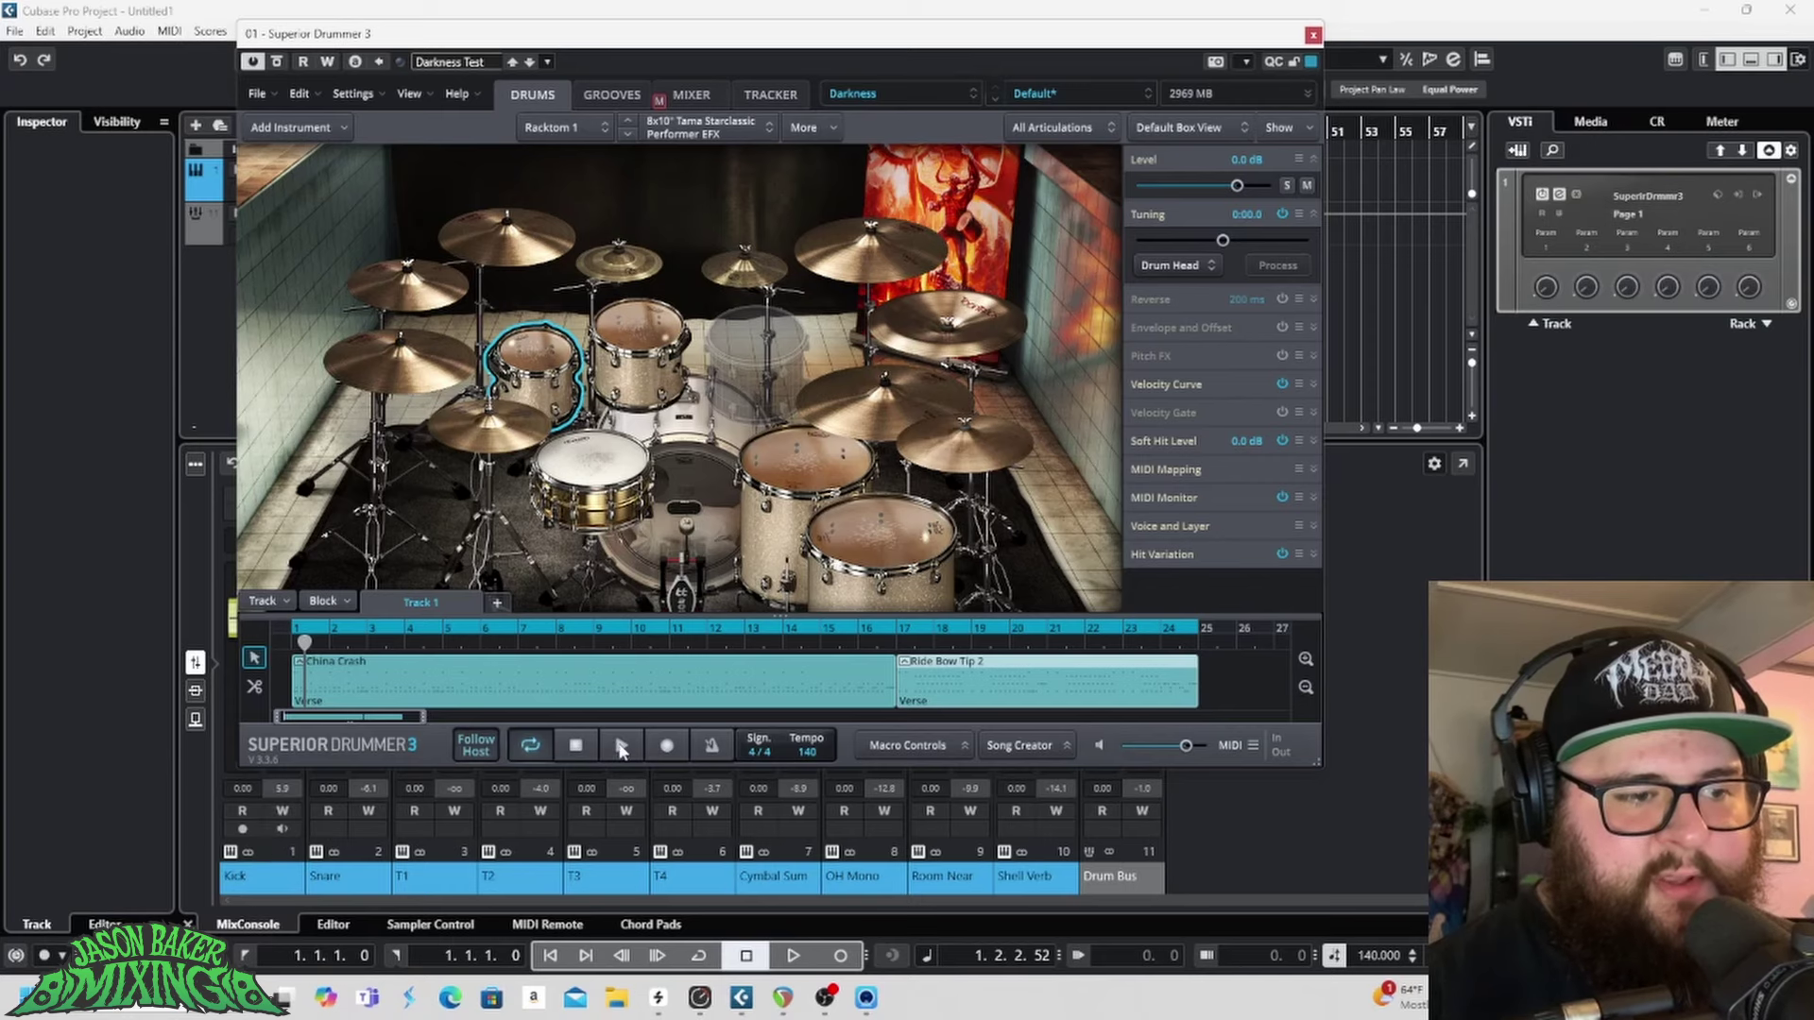
pyautogui.click(1312, 35)
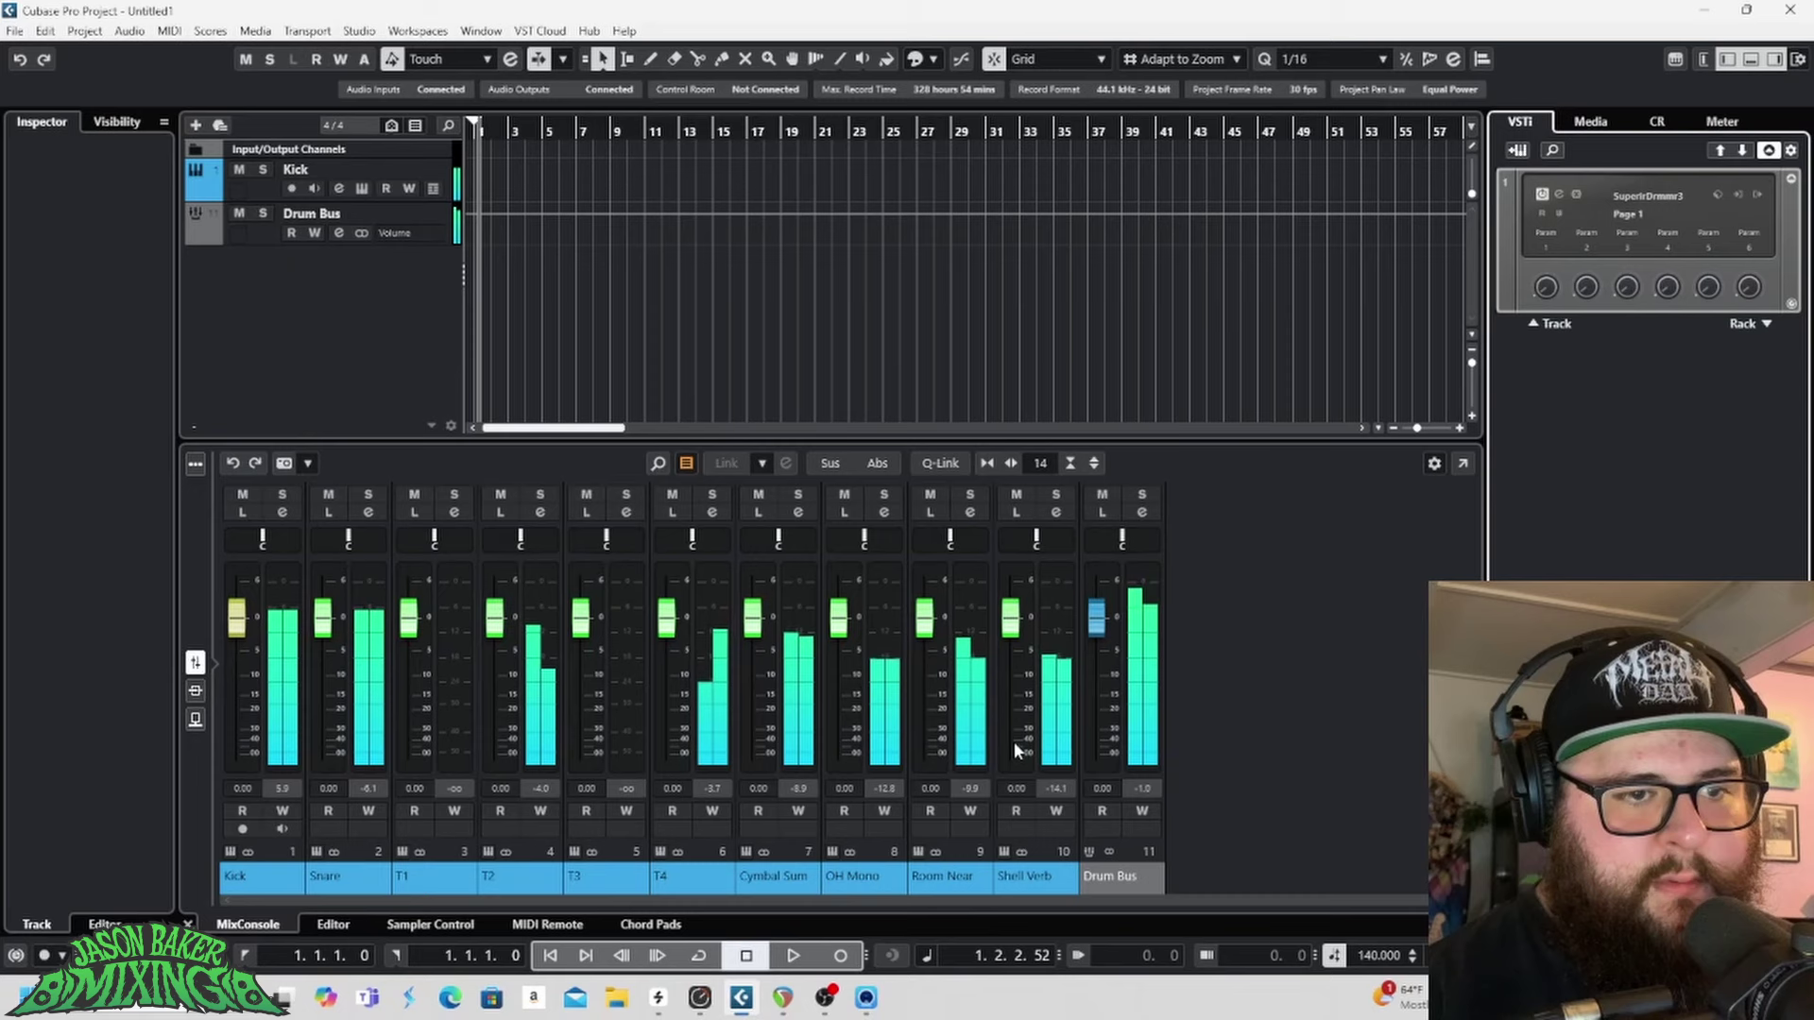
# Step: Solo then unsolo Kick, Snare, Cymbal Sum, OH Mono, Room Near, Shell Verb and Drum Bus in turn
pyautogui.click(288, 493)
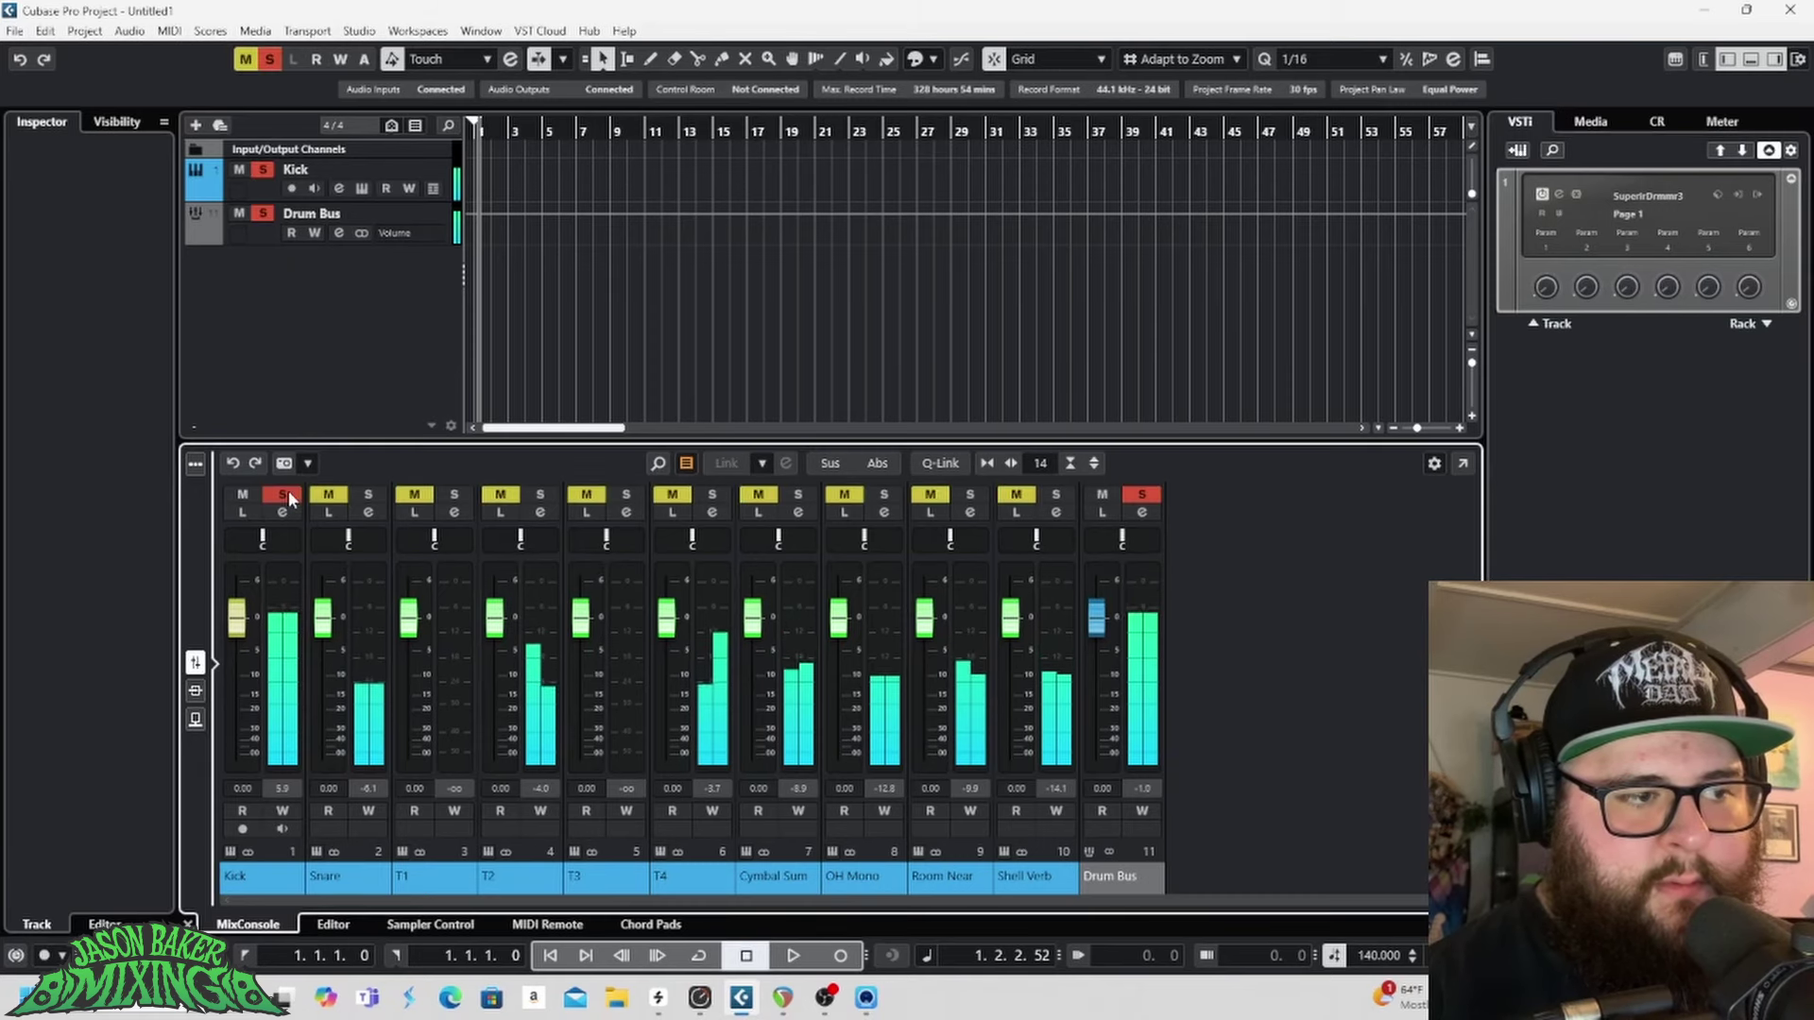
pyautogui.click(286, 495)
pyautogui.click(368, 494)
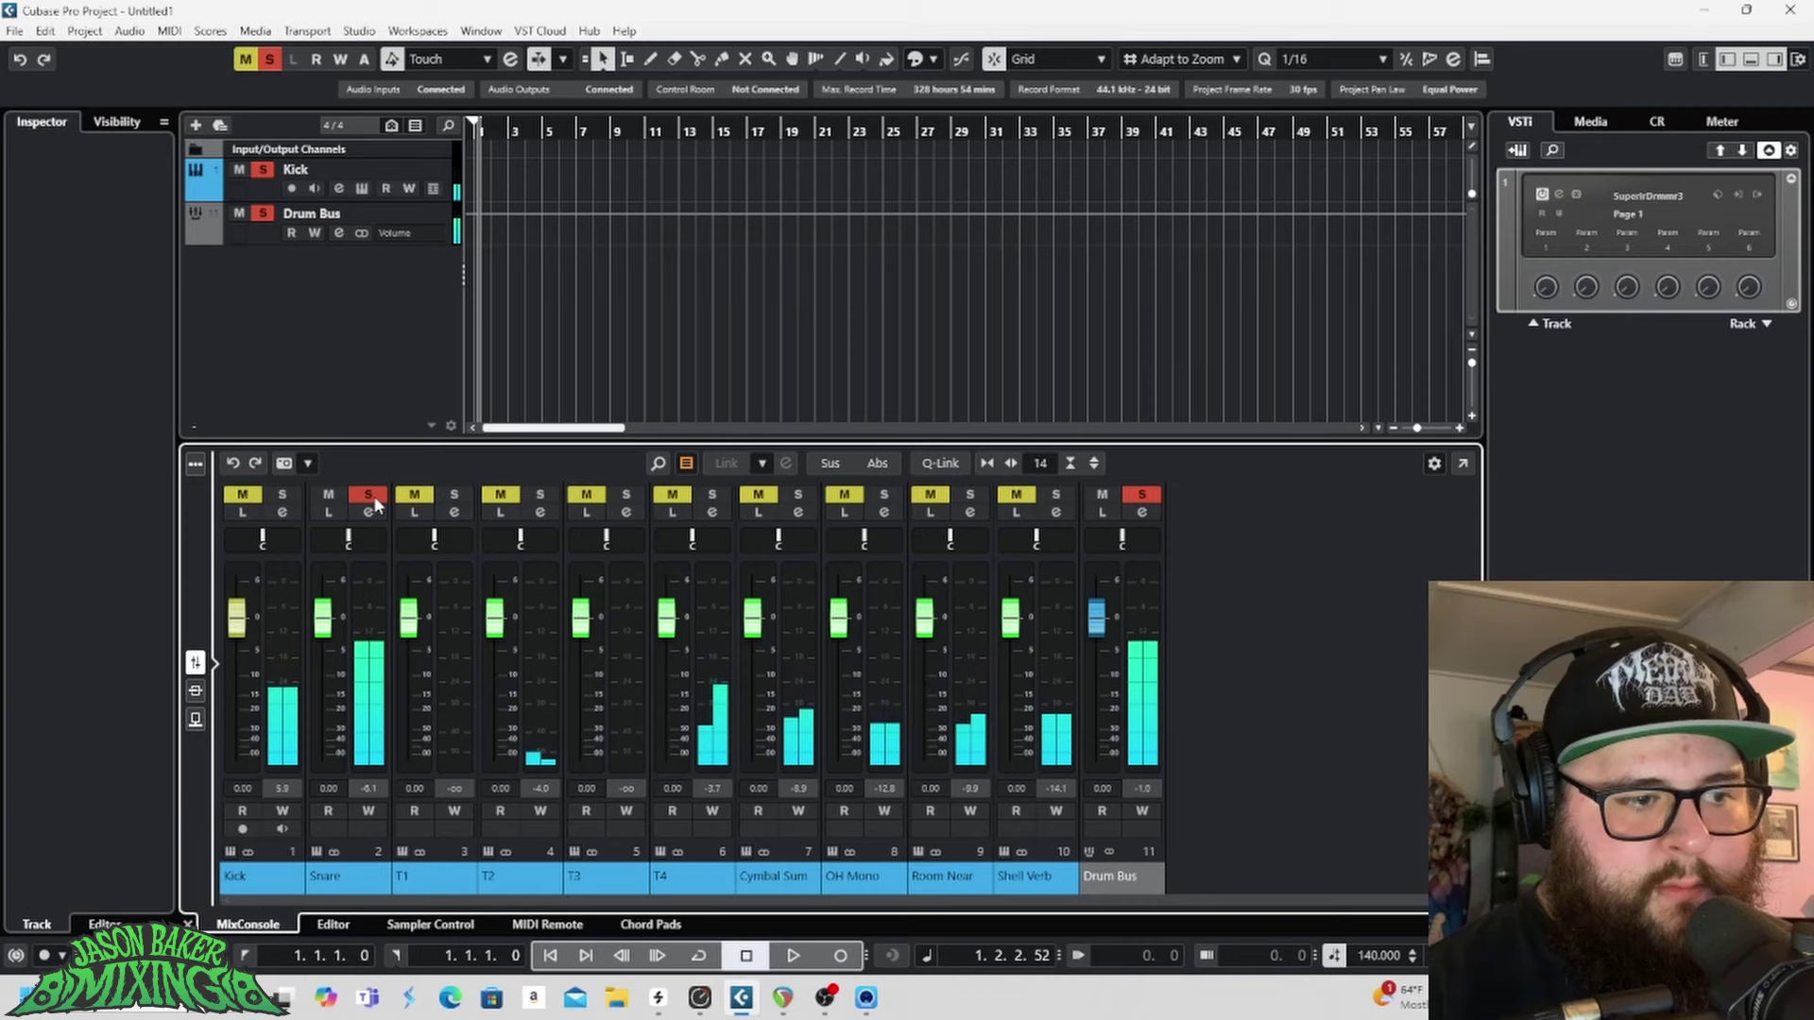
pyautogui.click(370, 497)
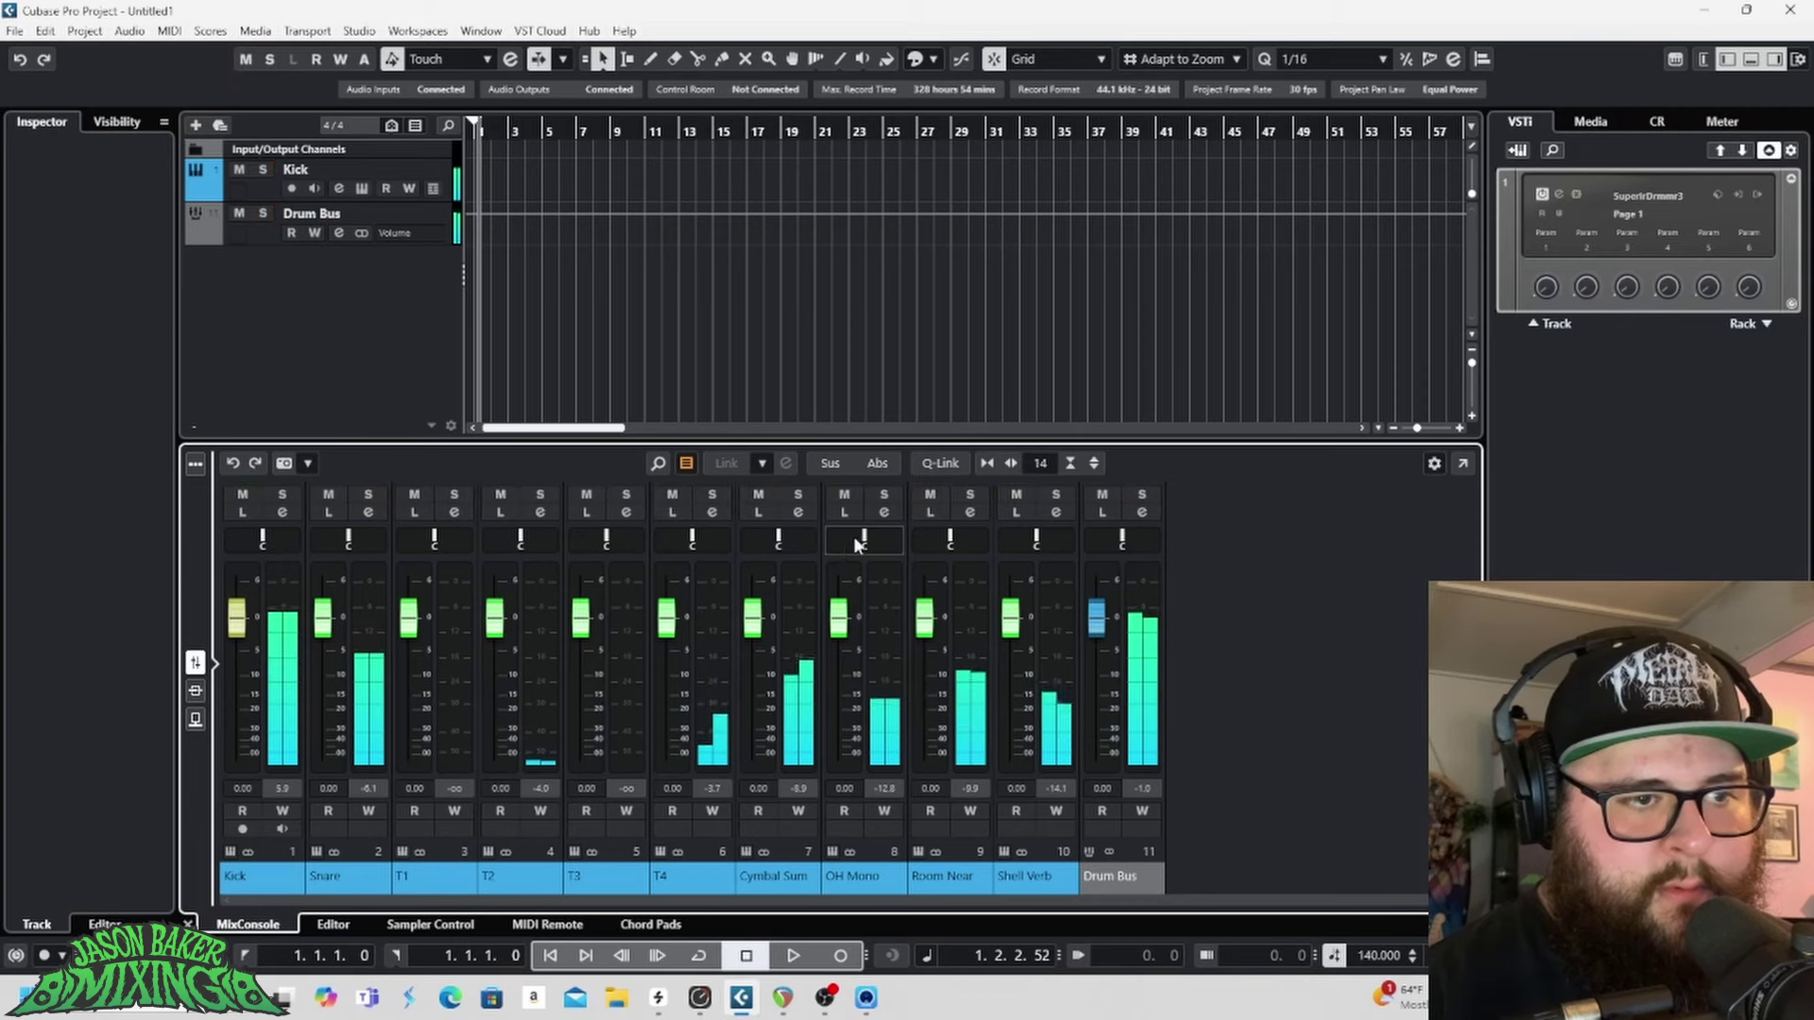
pyautogui.click(808, 491)
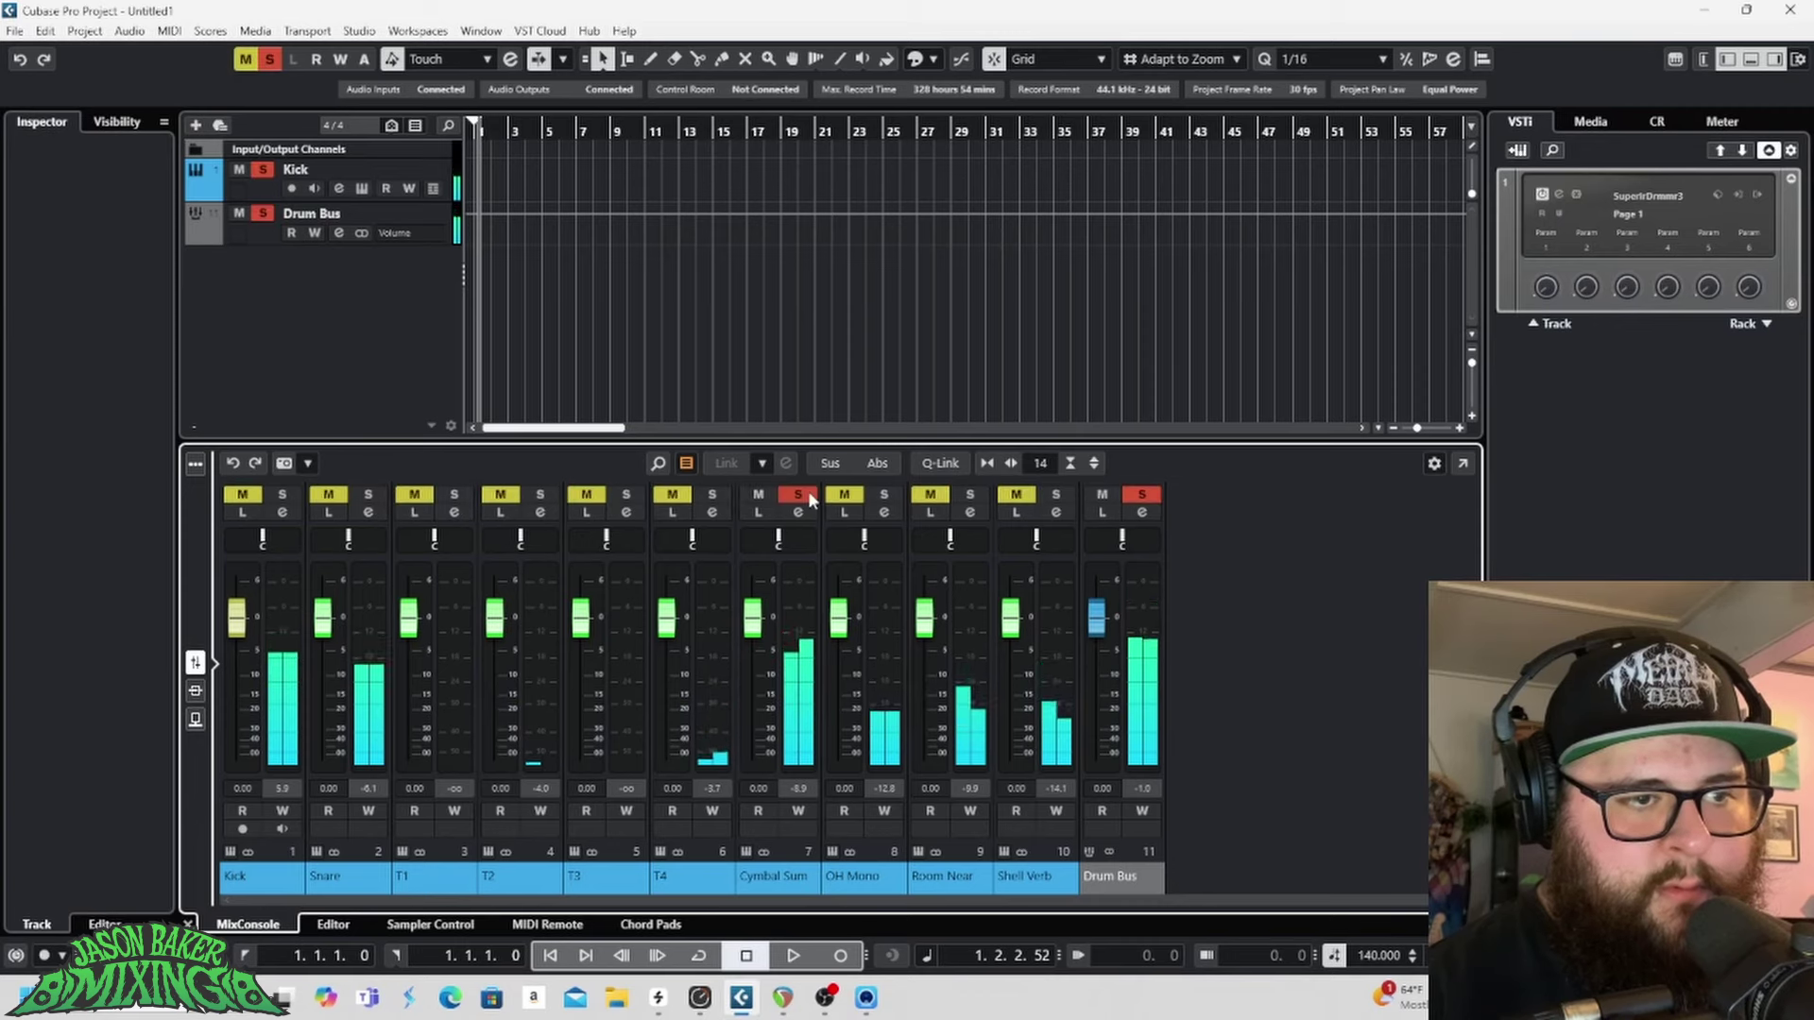
pyautogui.click(808, 494)
pyautogui.click(884, 494)
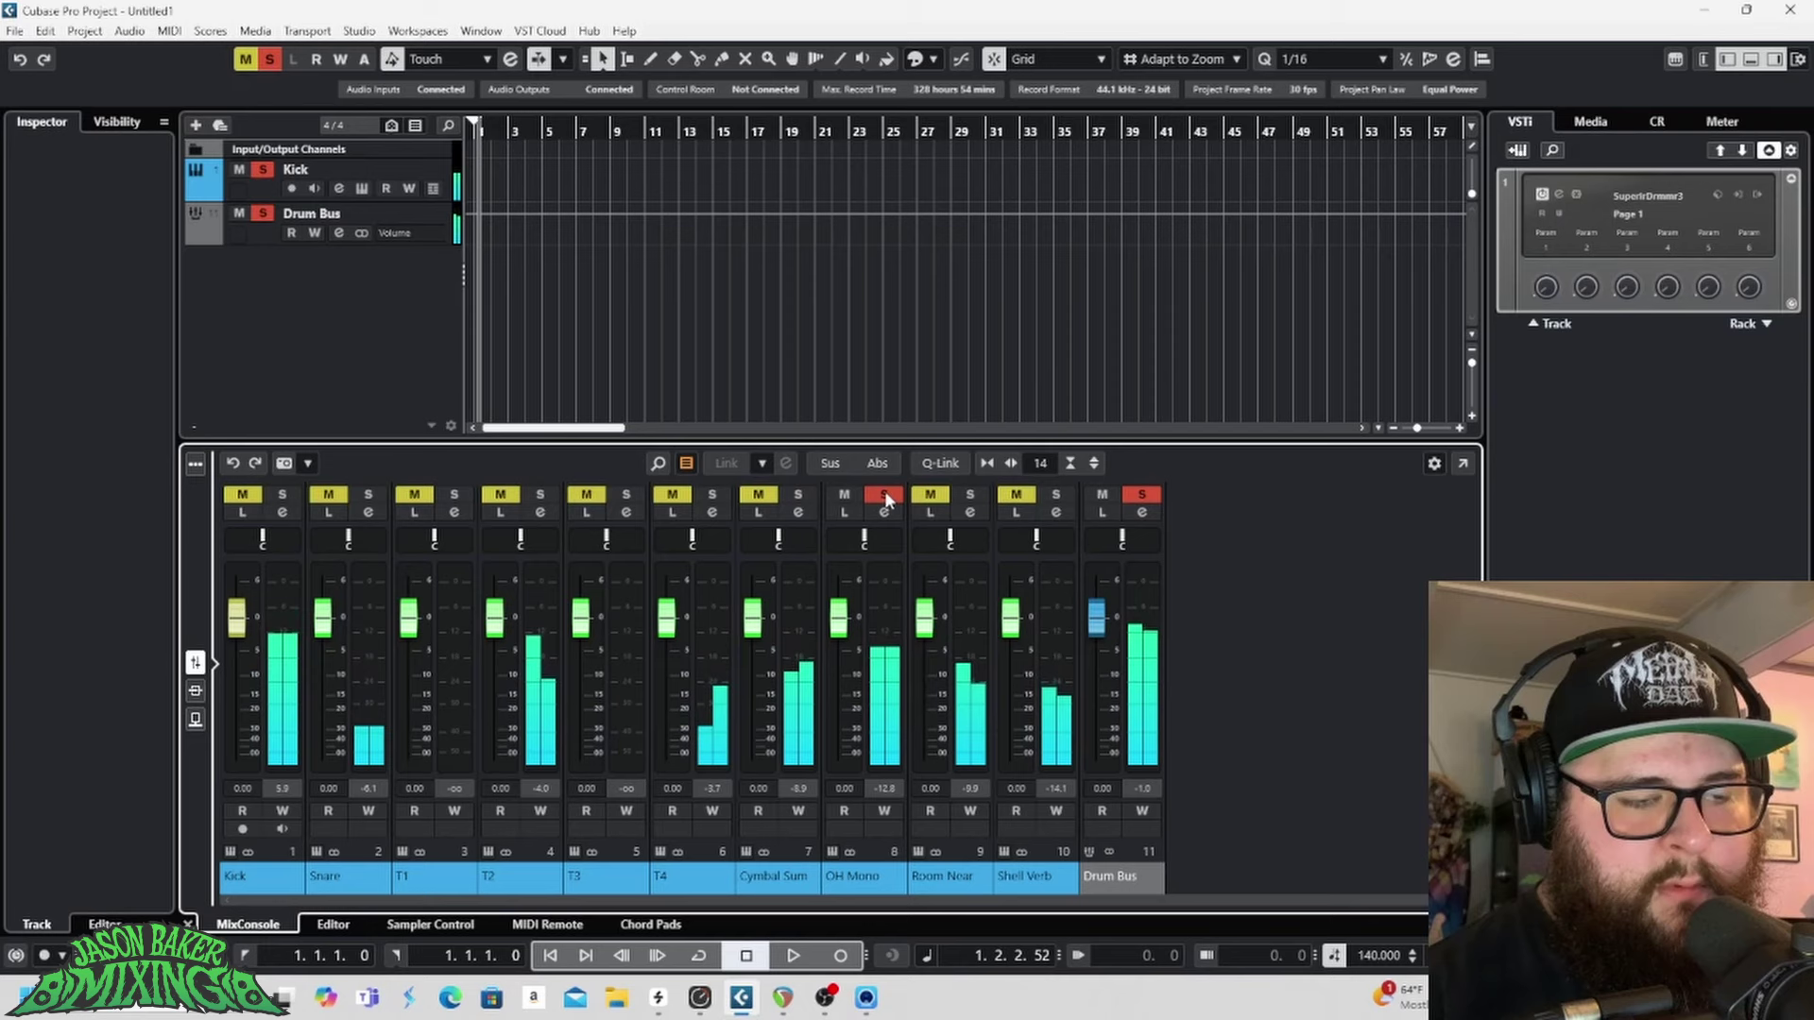
pyautogui.click(885, 493)
pyautogui.click(972, 494)
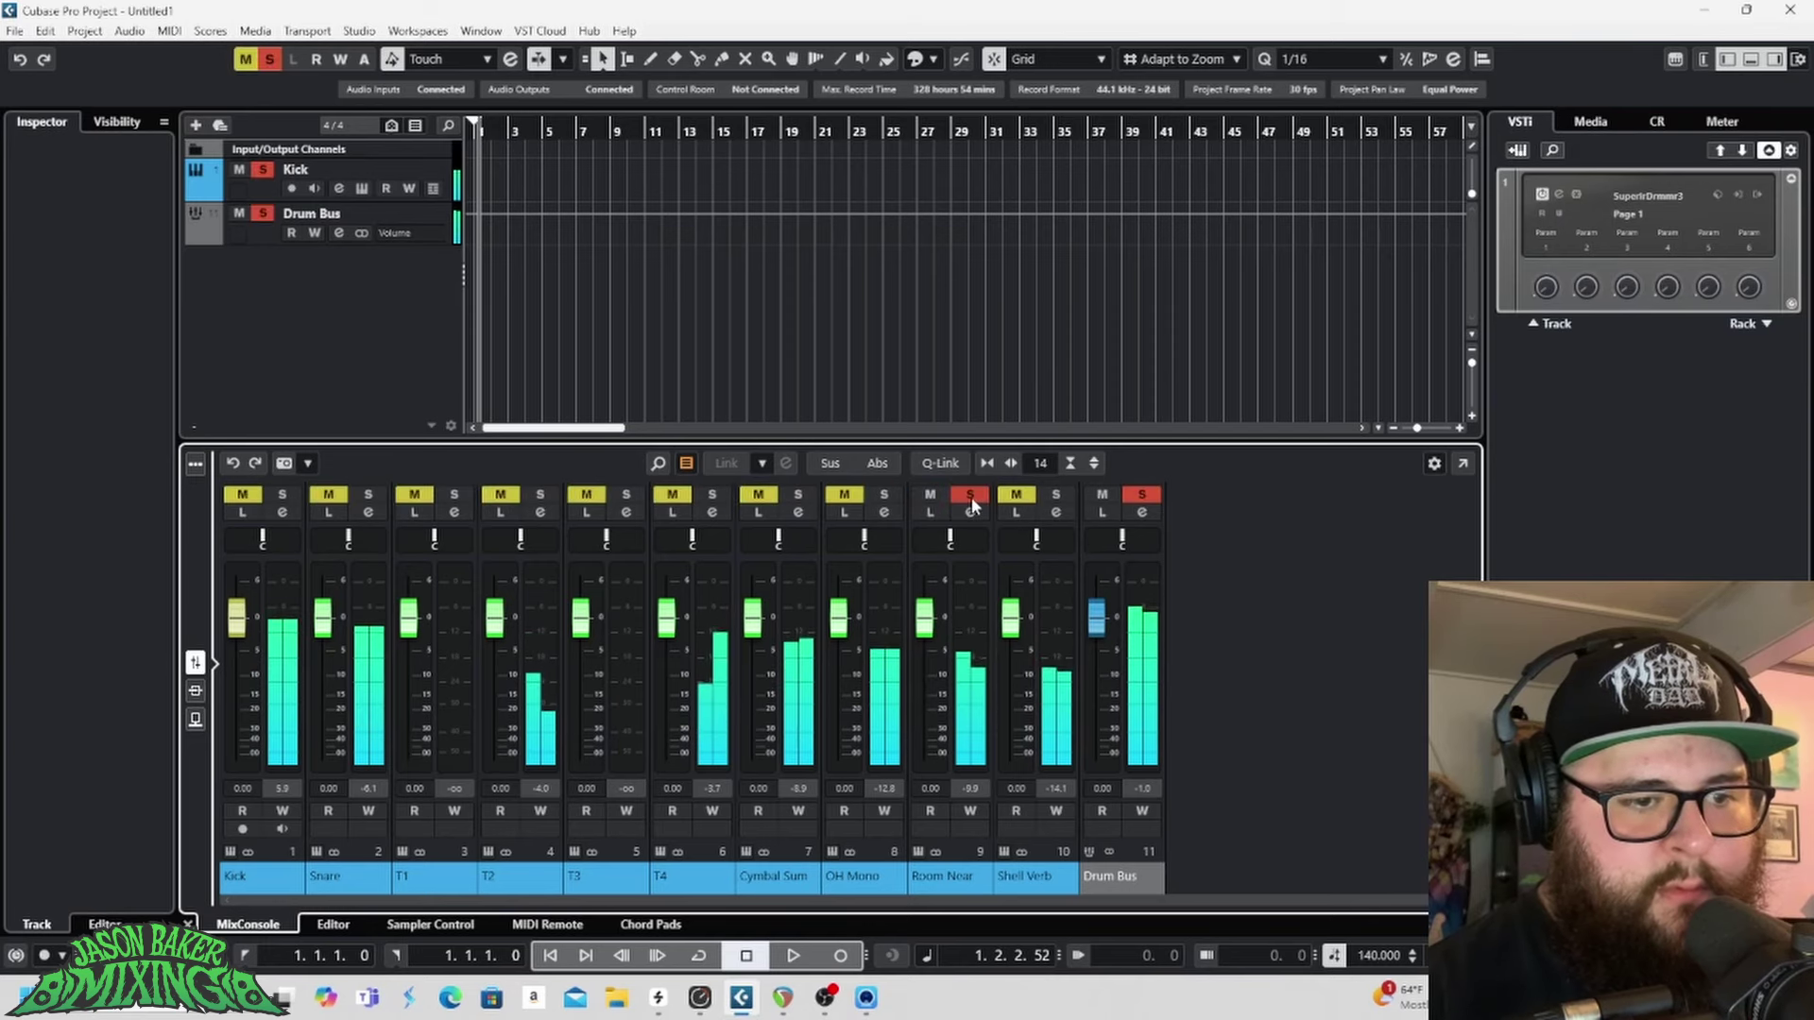
pyautogui.click(971, 494)
pyautogui.click(1056, 494)
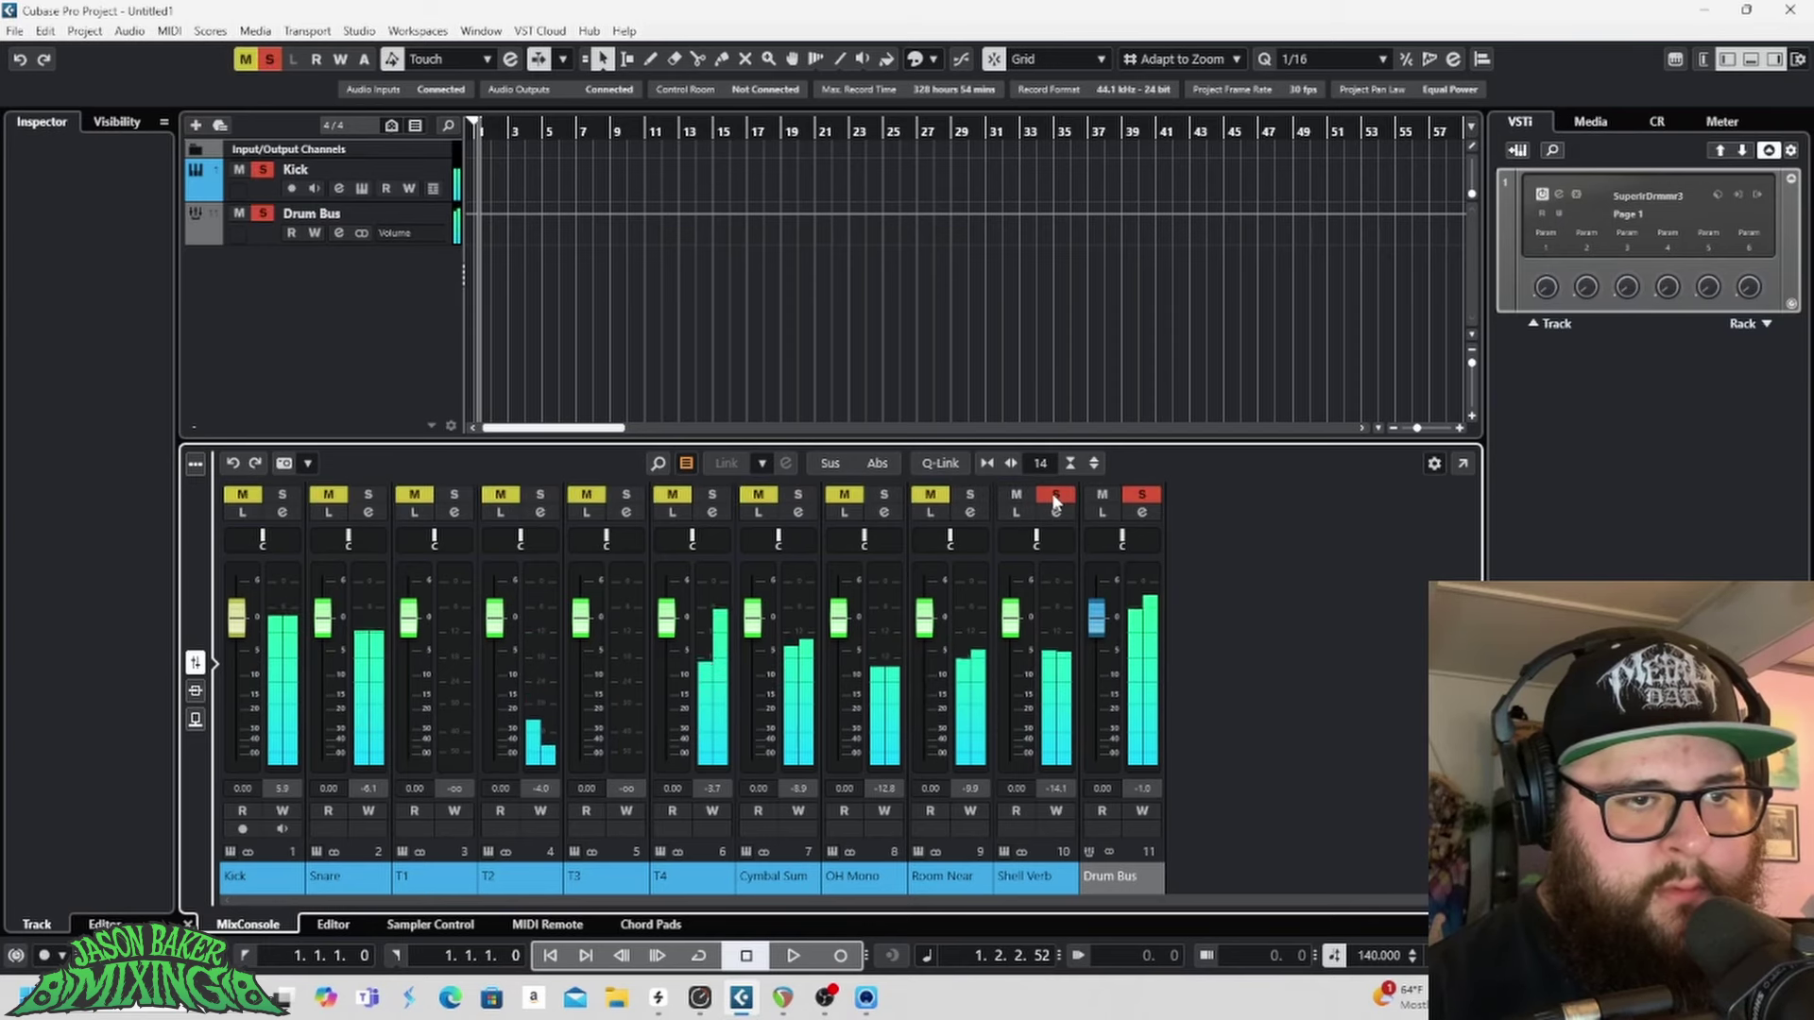
pyautogui.click(1056, 494)
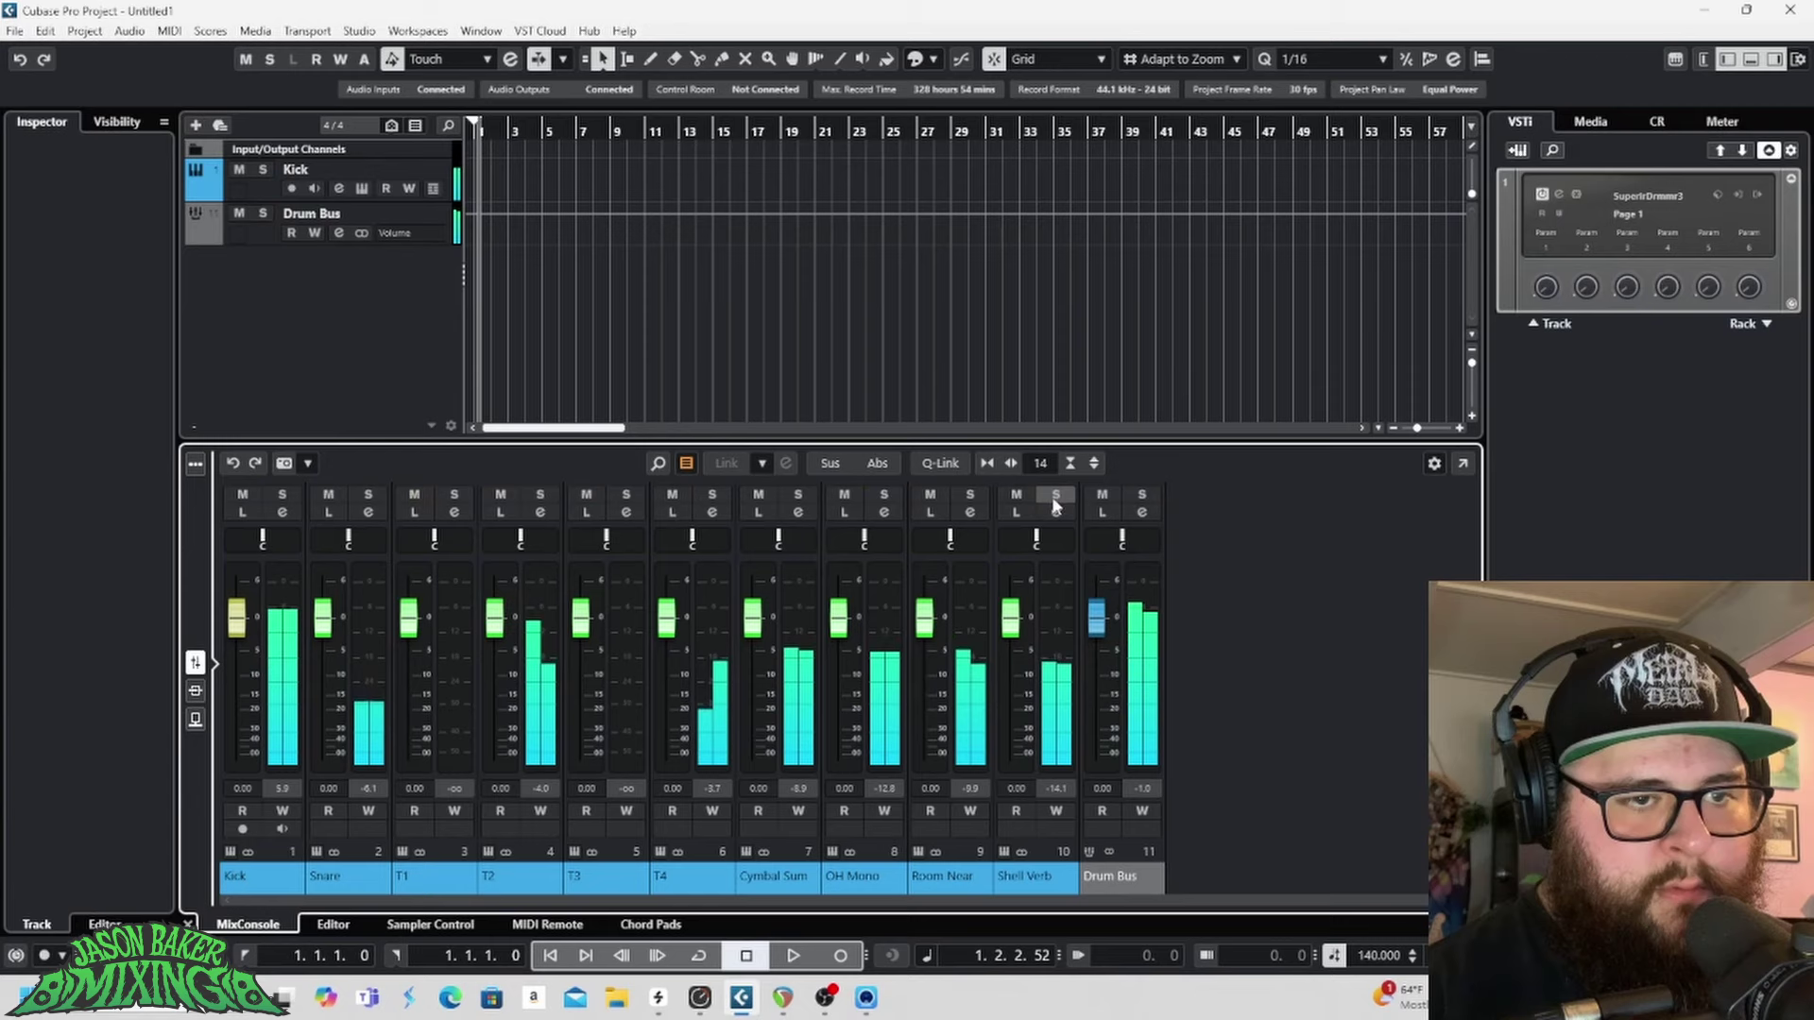
pyautogui.click(1148, 495)
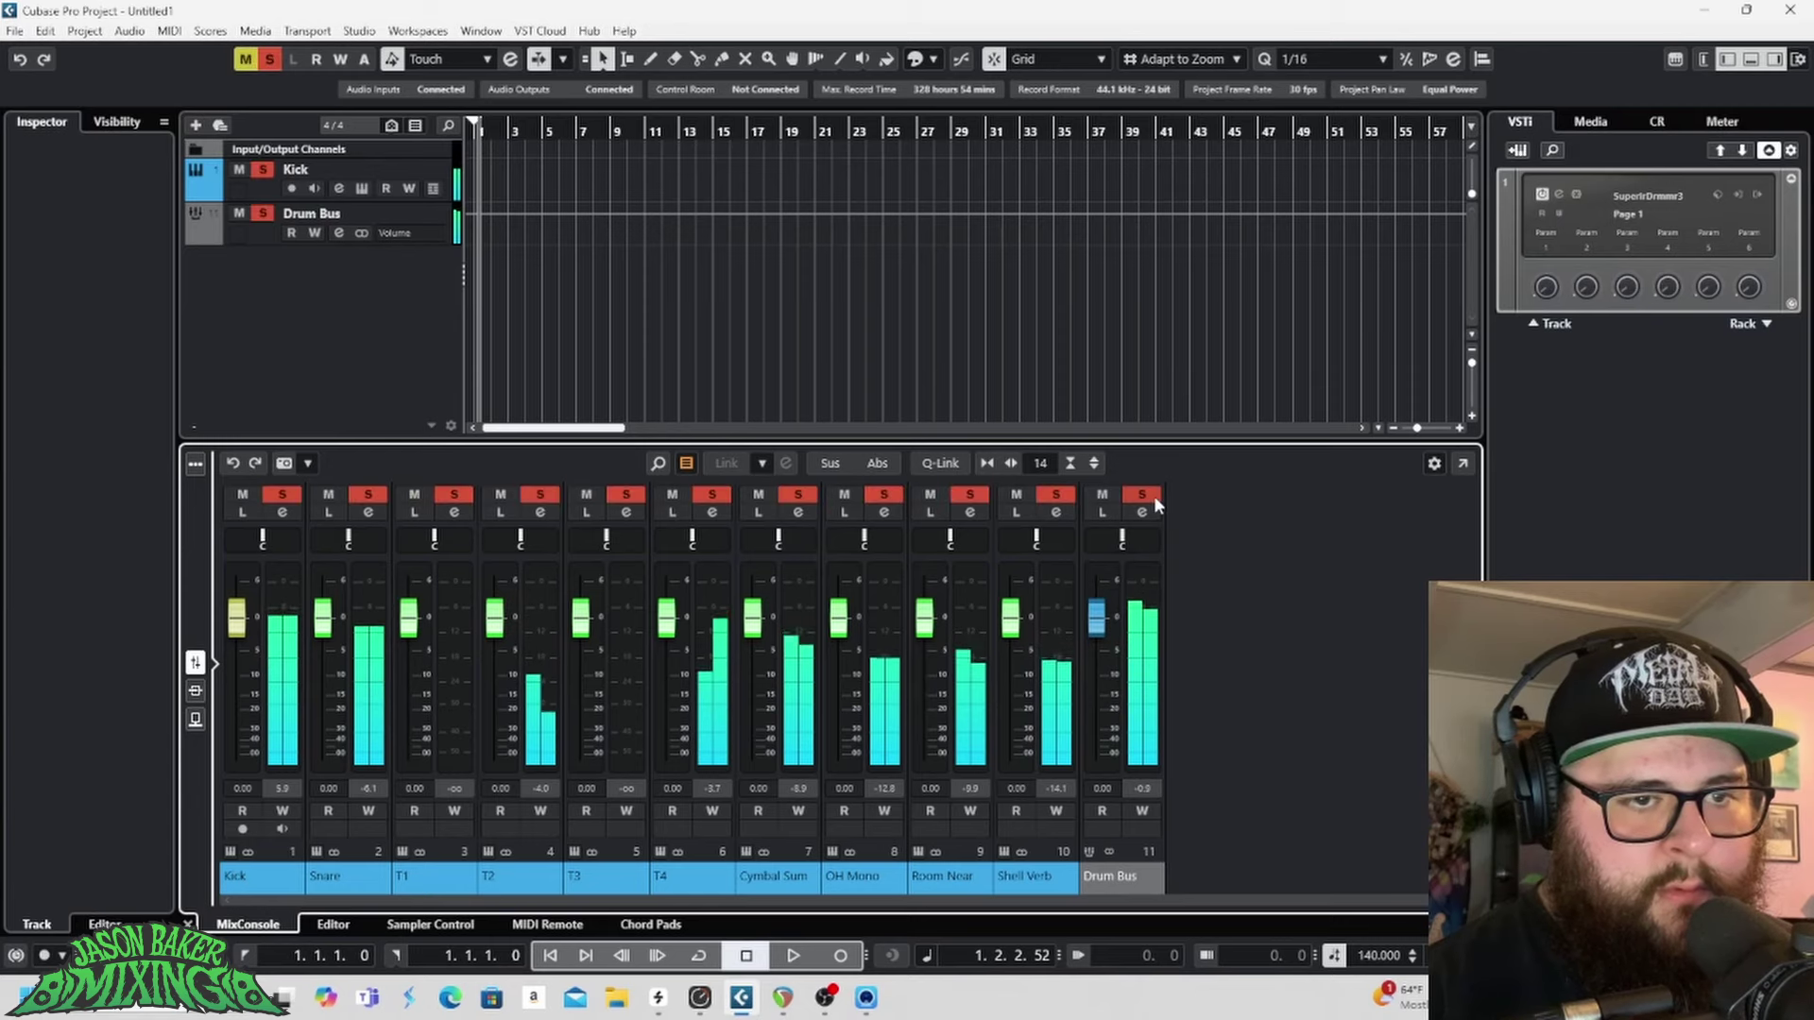
pyautogui.click(1148, 494)
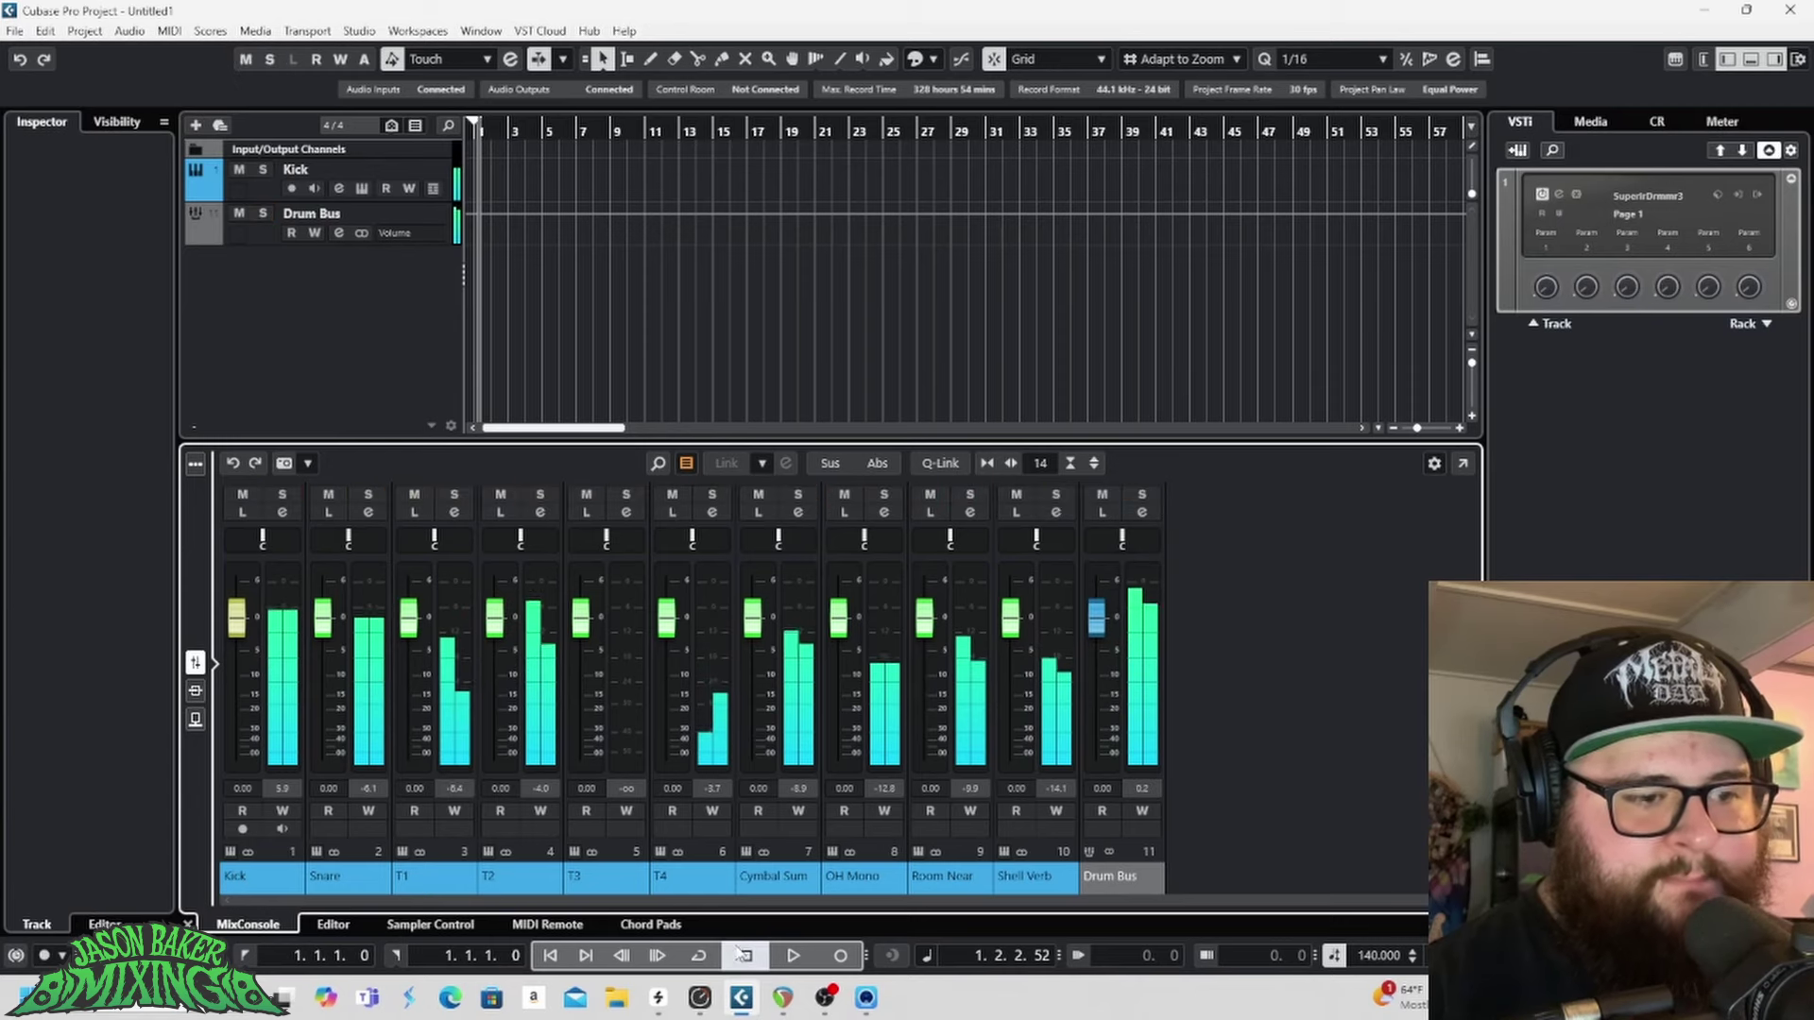
# Step: Stop playback in Superior Drummer 3 and close its window
pyautogui.click(1560, 194)
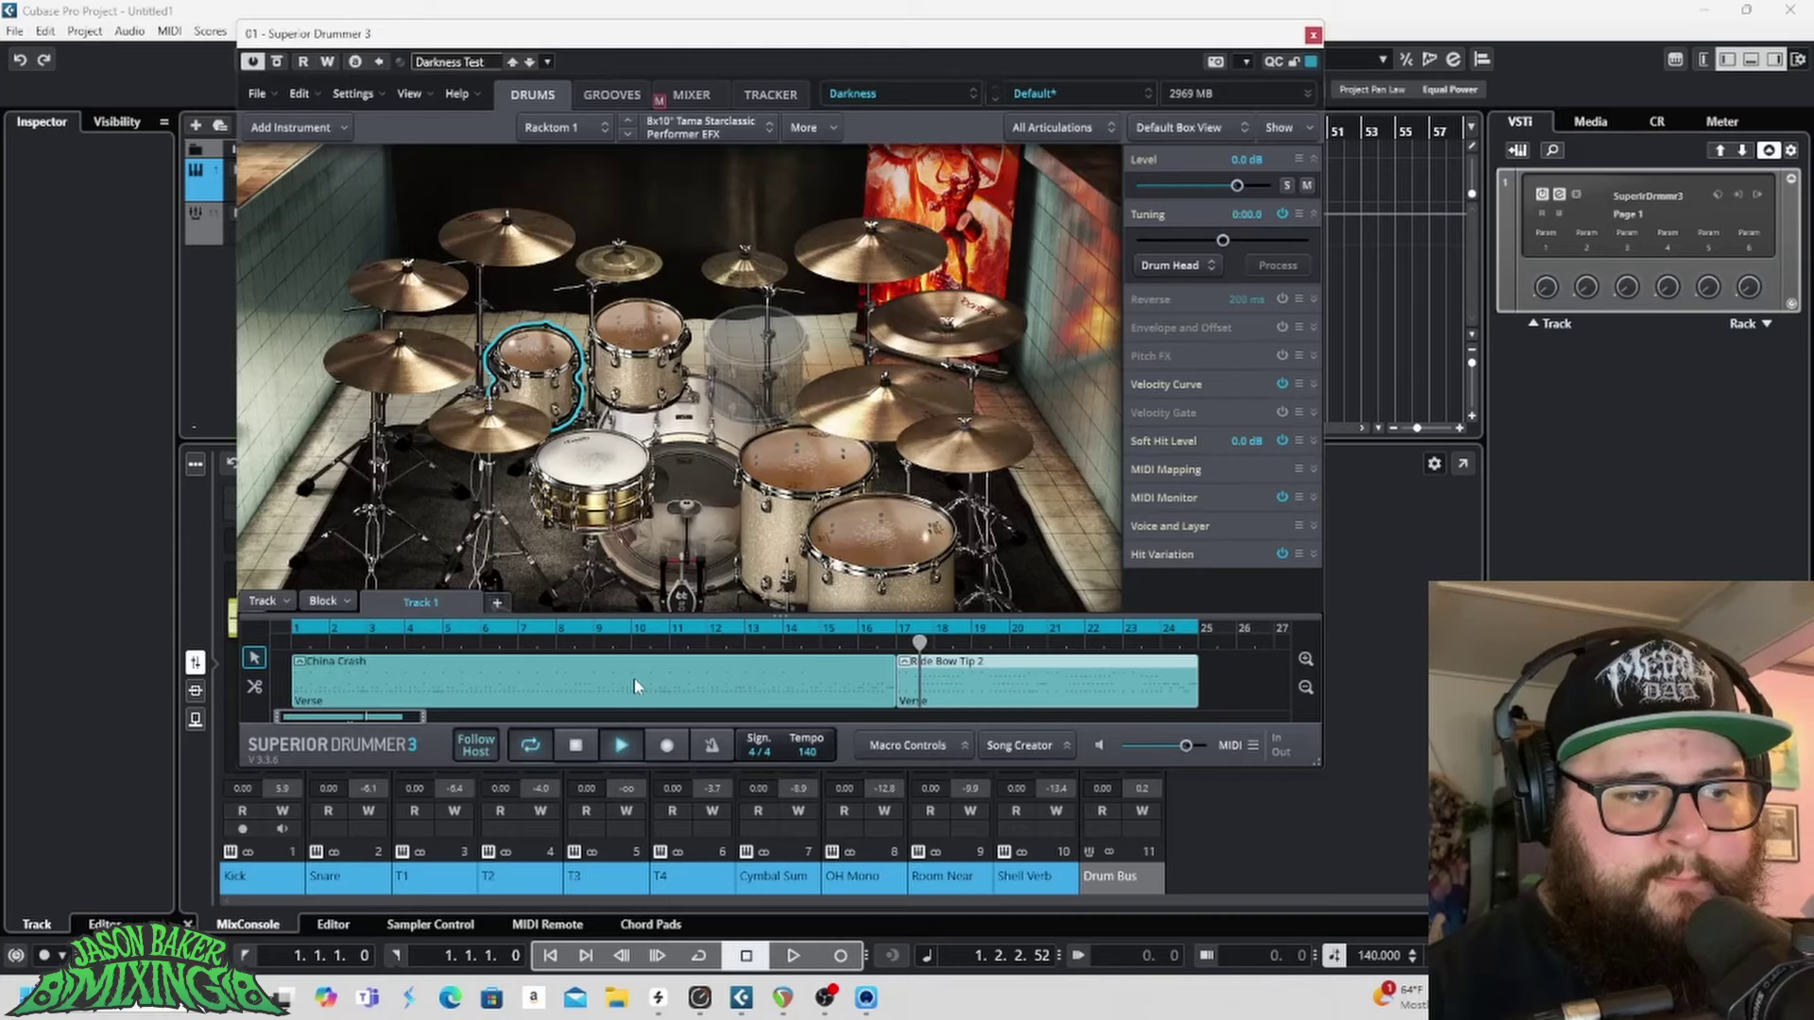
pyautogui.press('space')
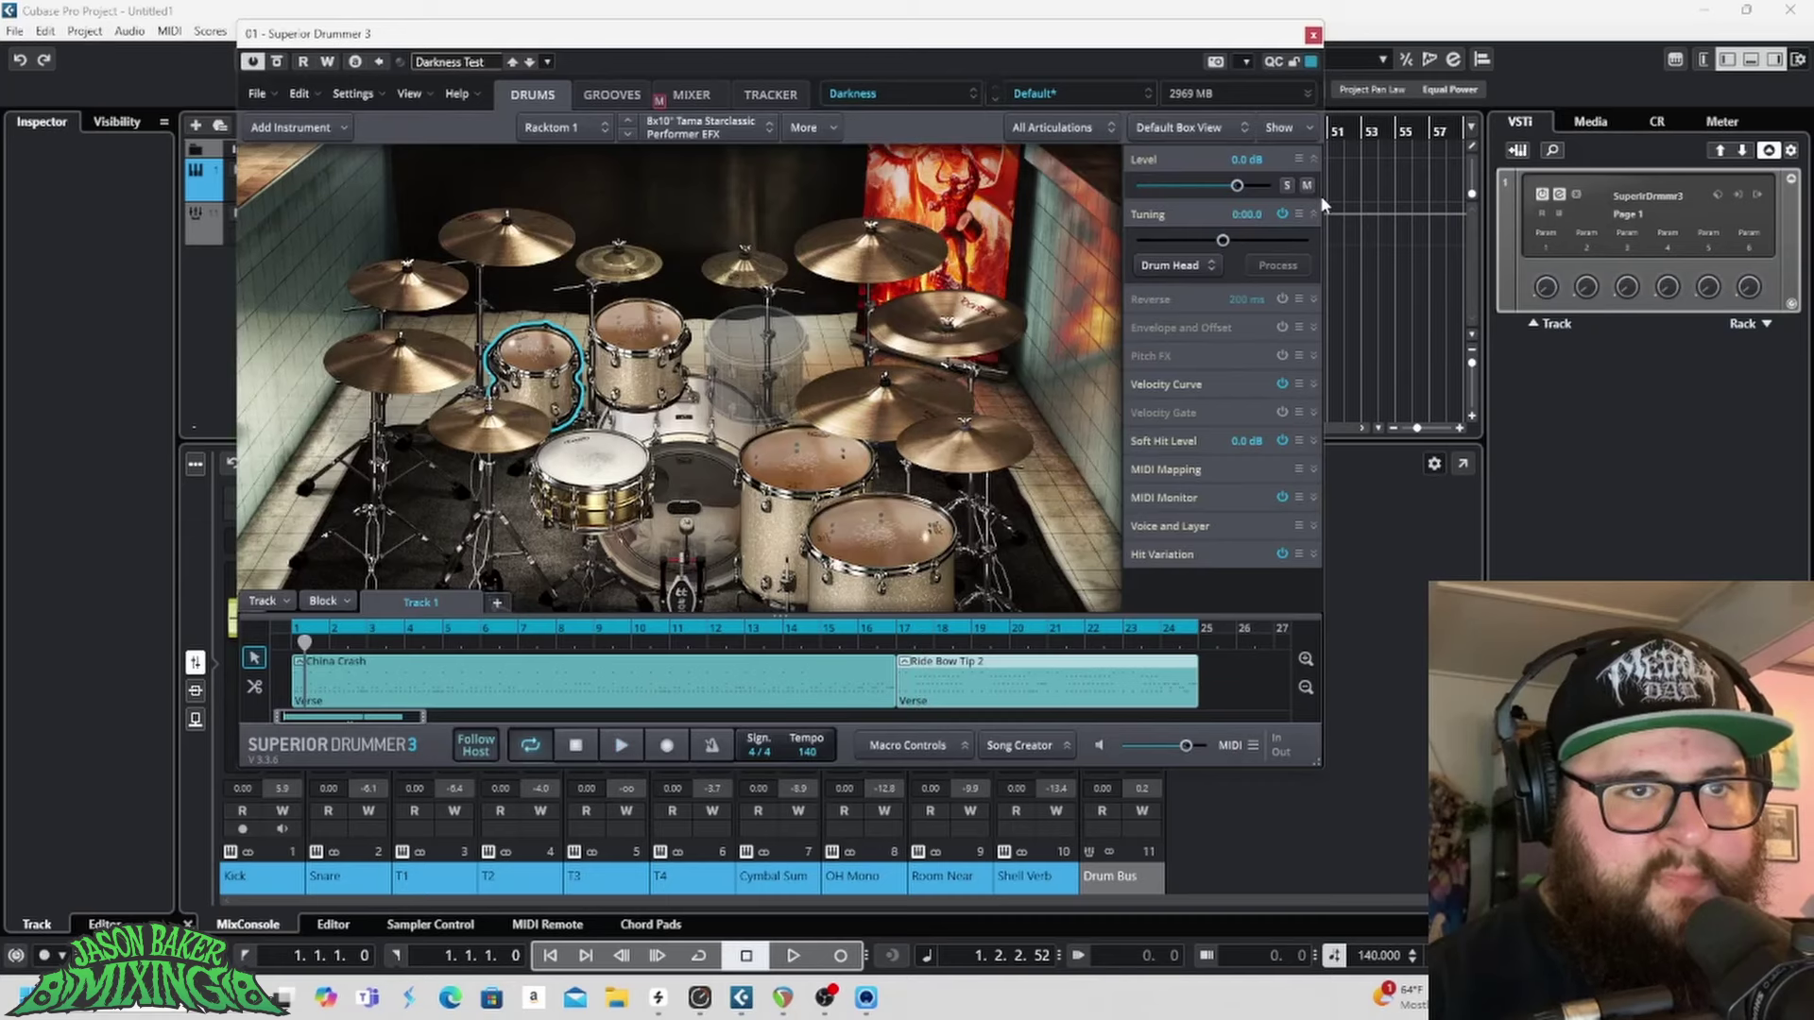
pyautogui.click(1312, 35)
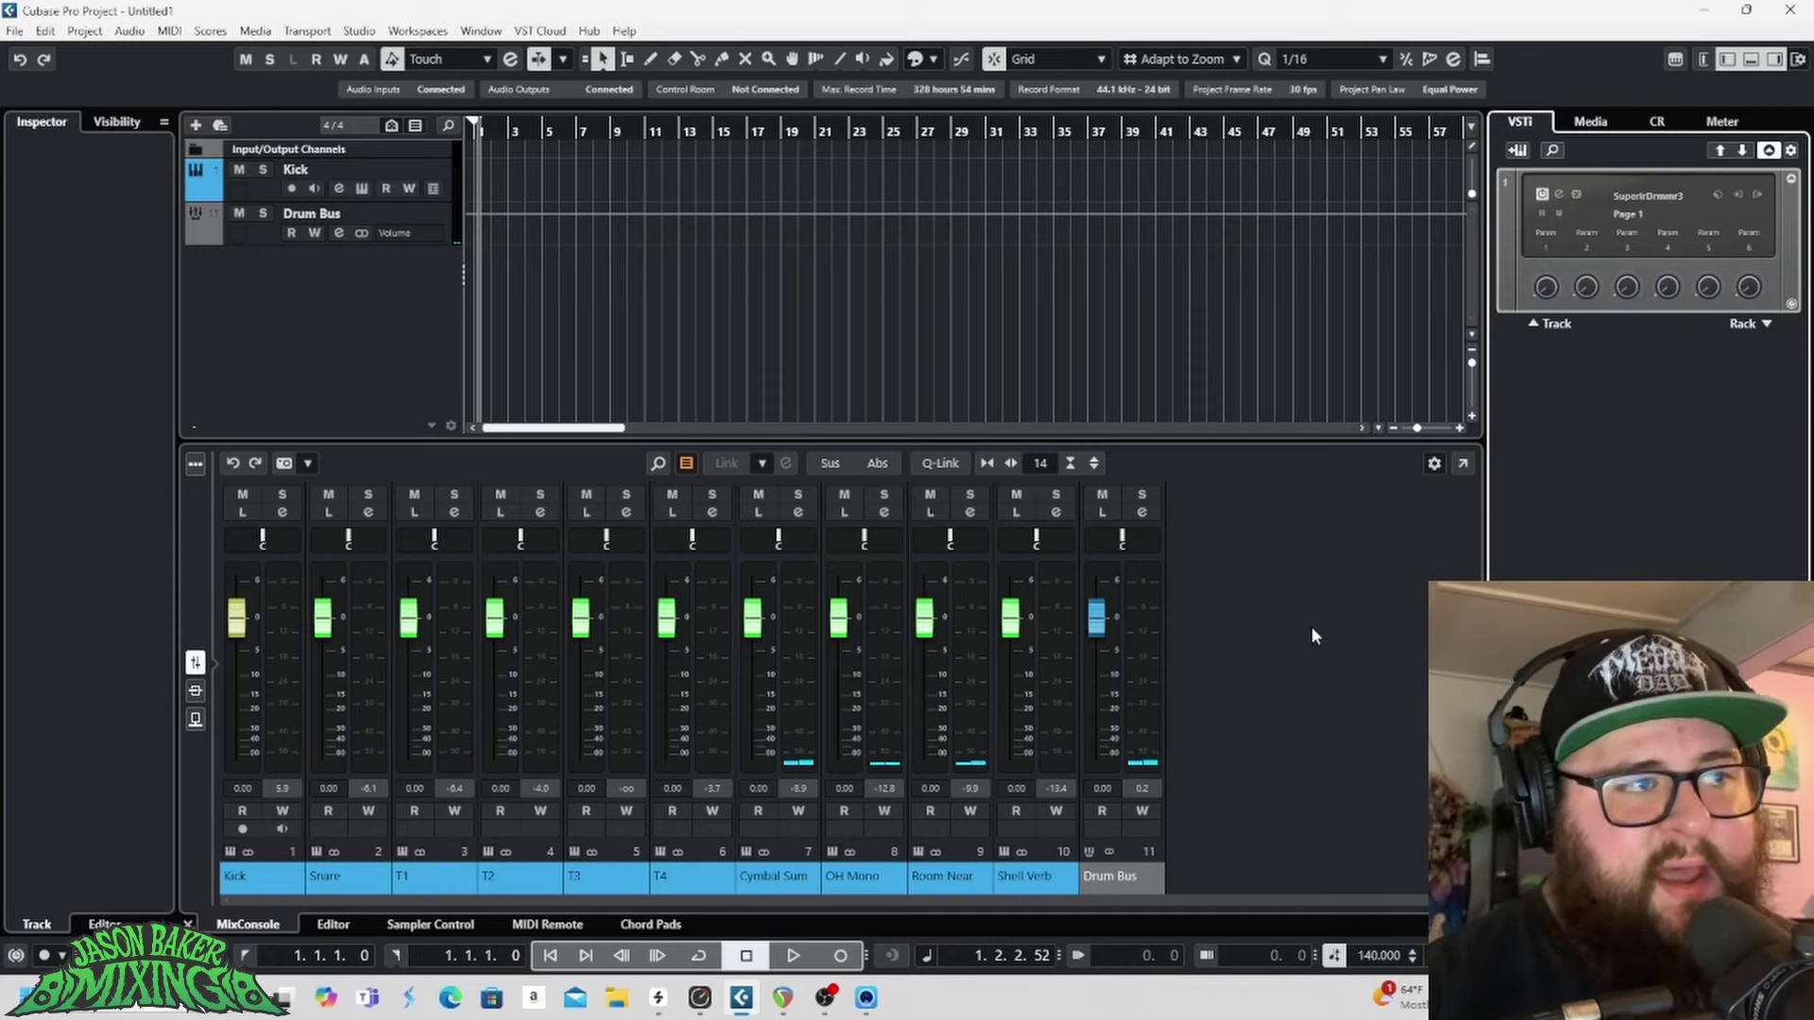
# Step: Save the project via File > Save as Template under the name 'SD3 Darkness Routed'
pyautogui.click(17, 34)
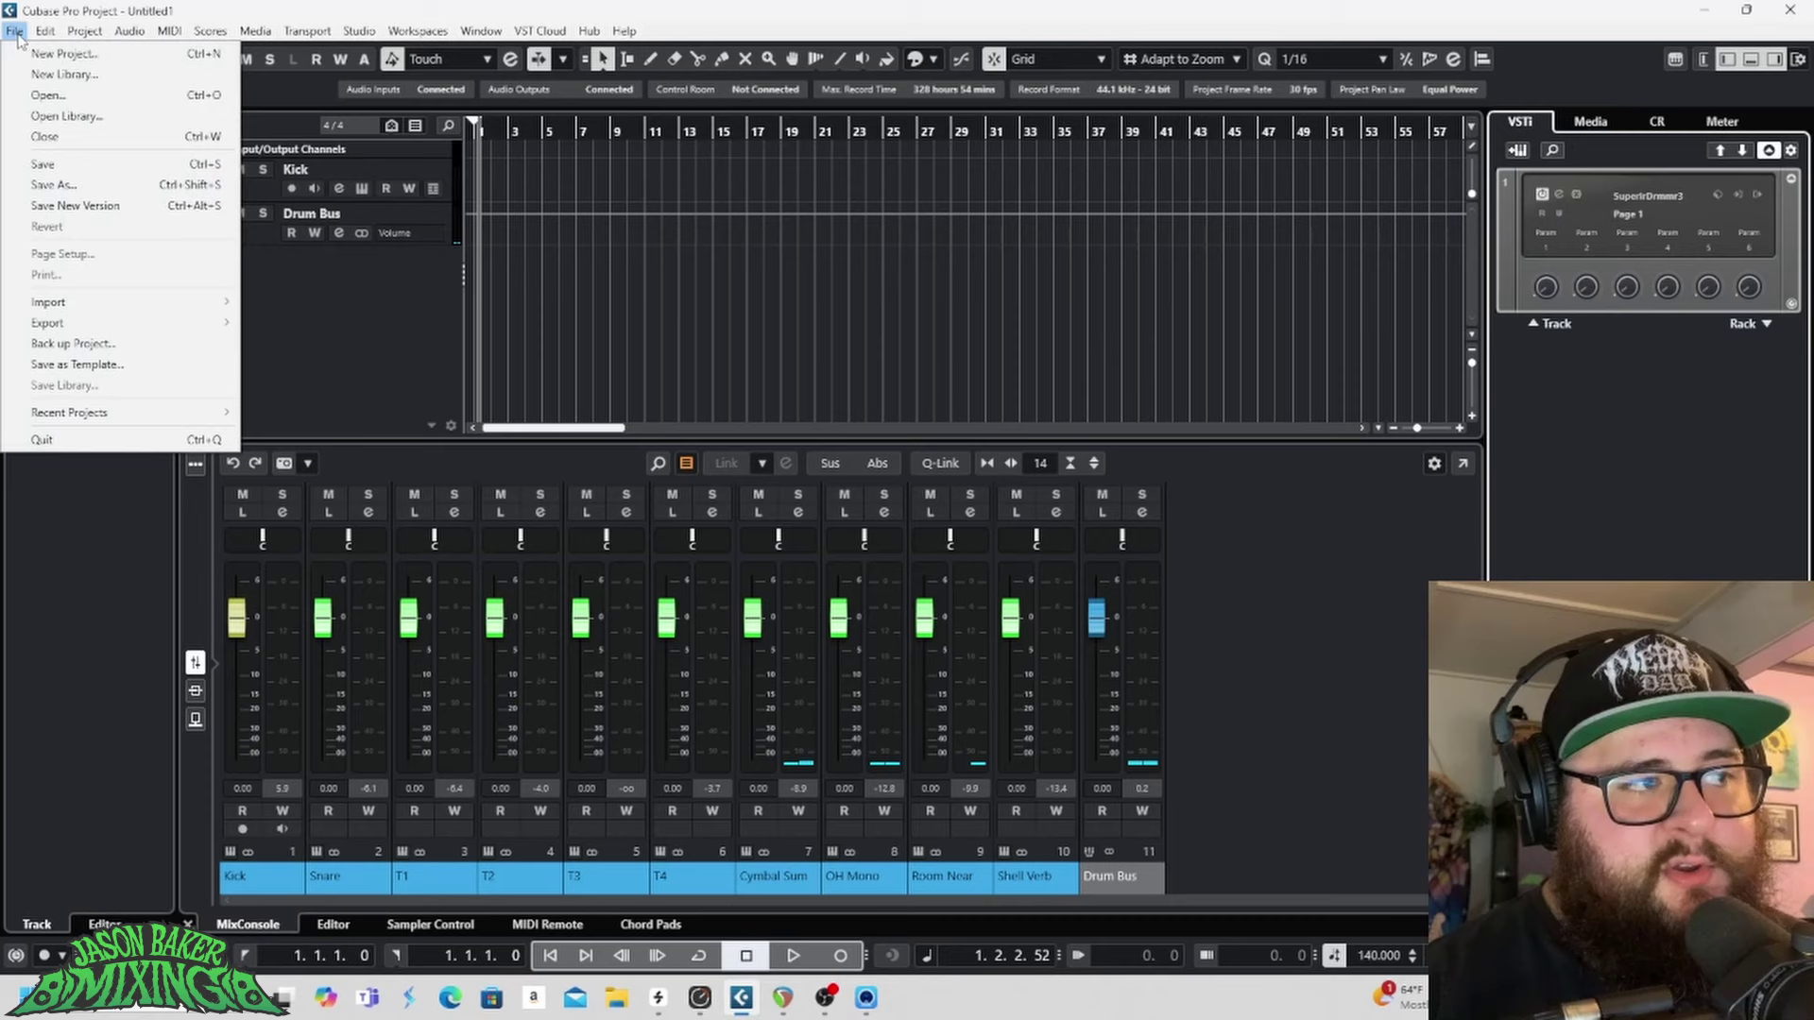
pyautogui.click(71, 374)
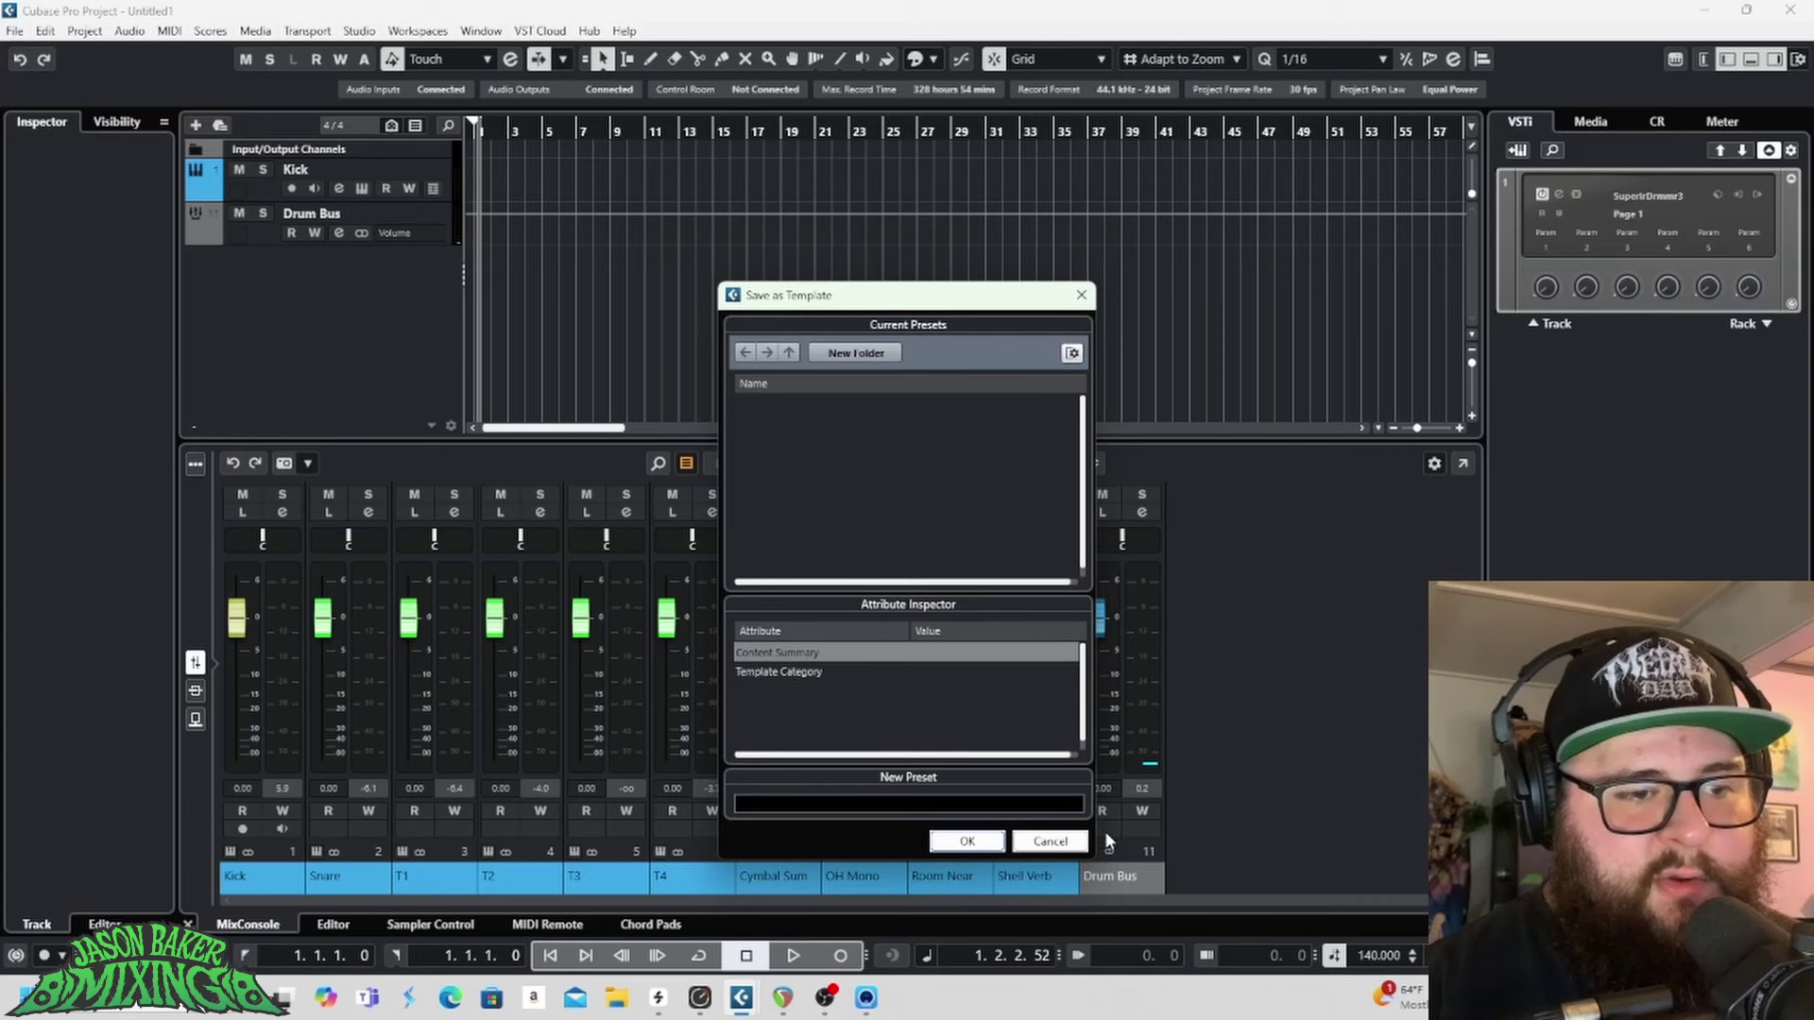
pyautogui.write('SD3 Darkness Routed')
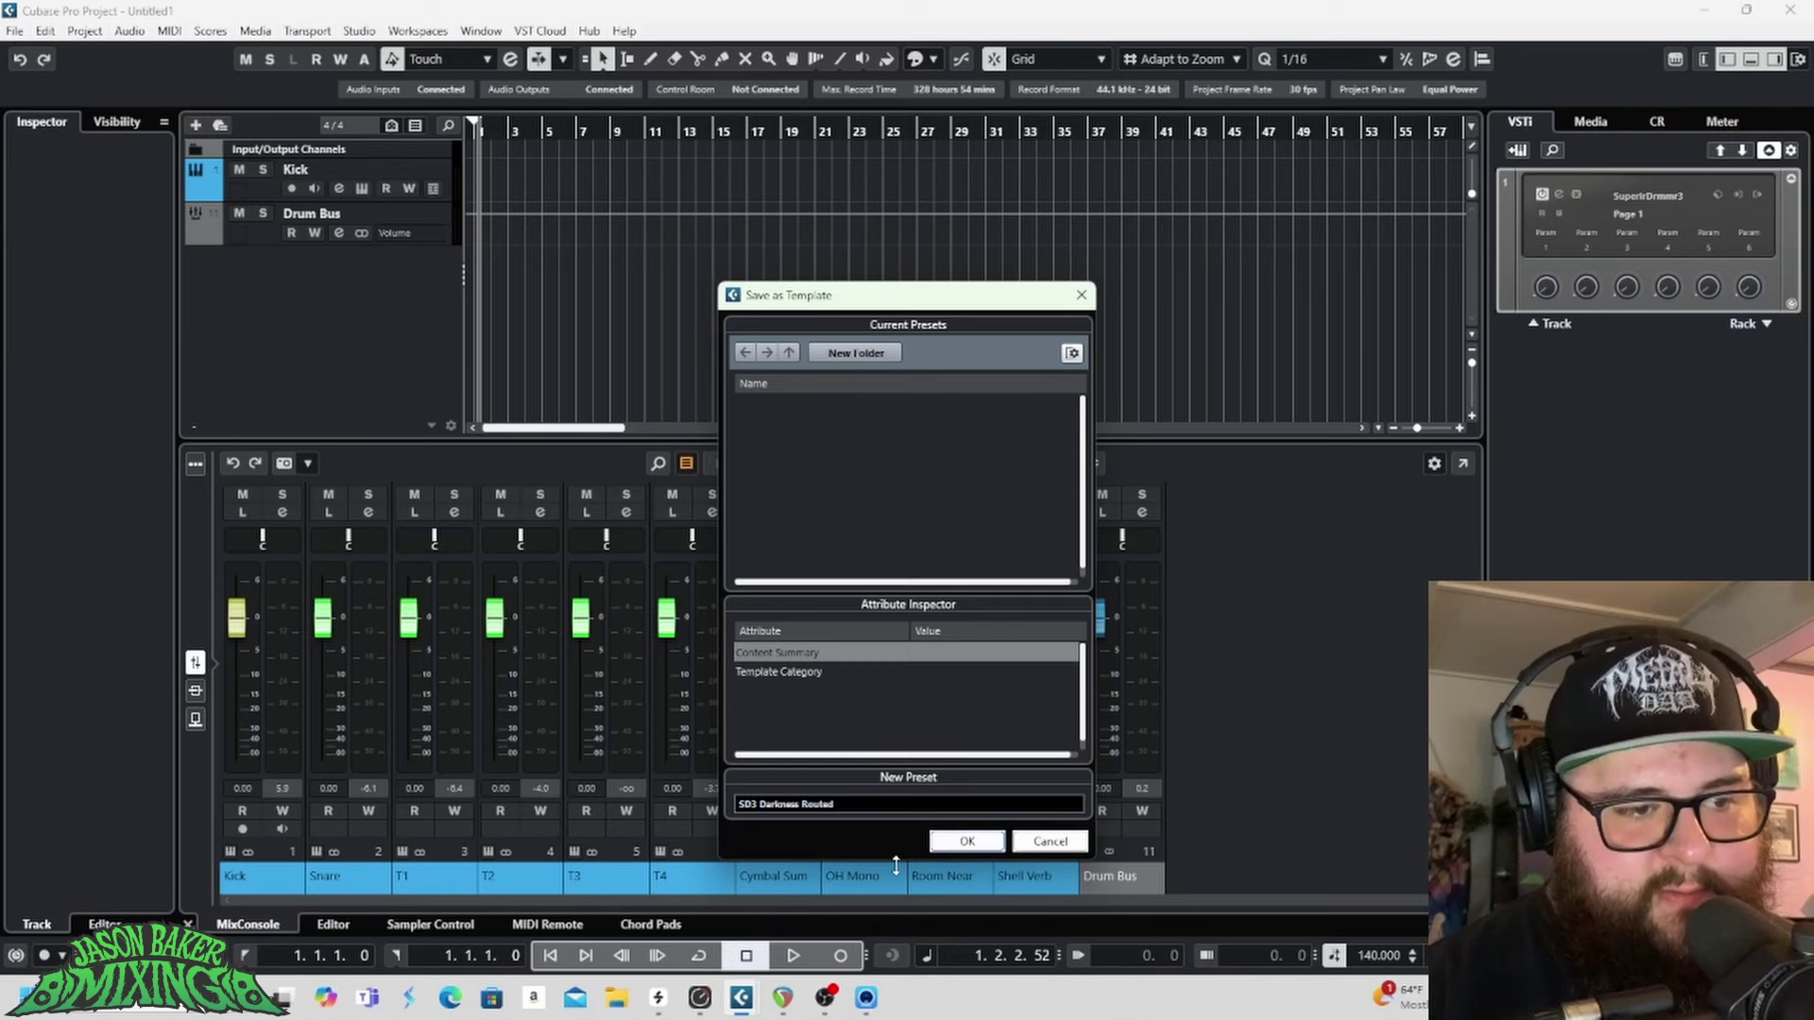
pyautogui.click(981, 850)
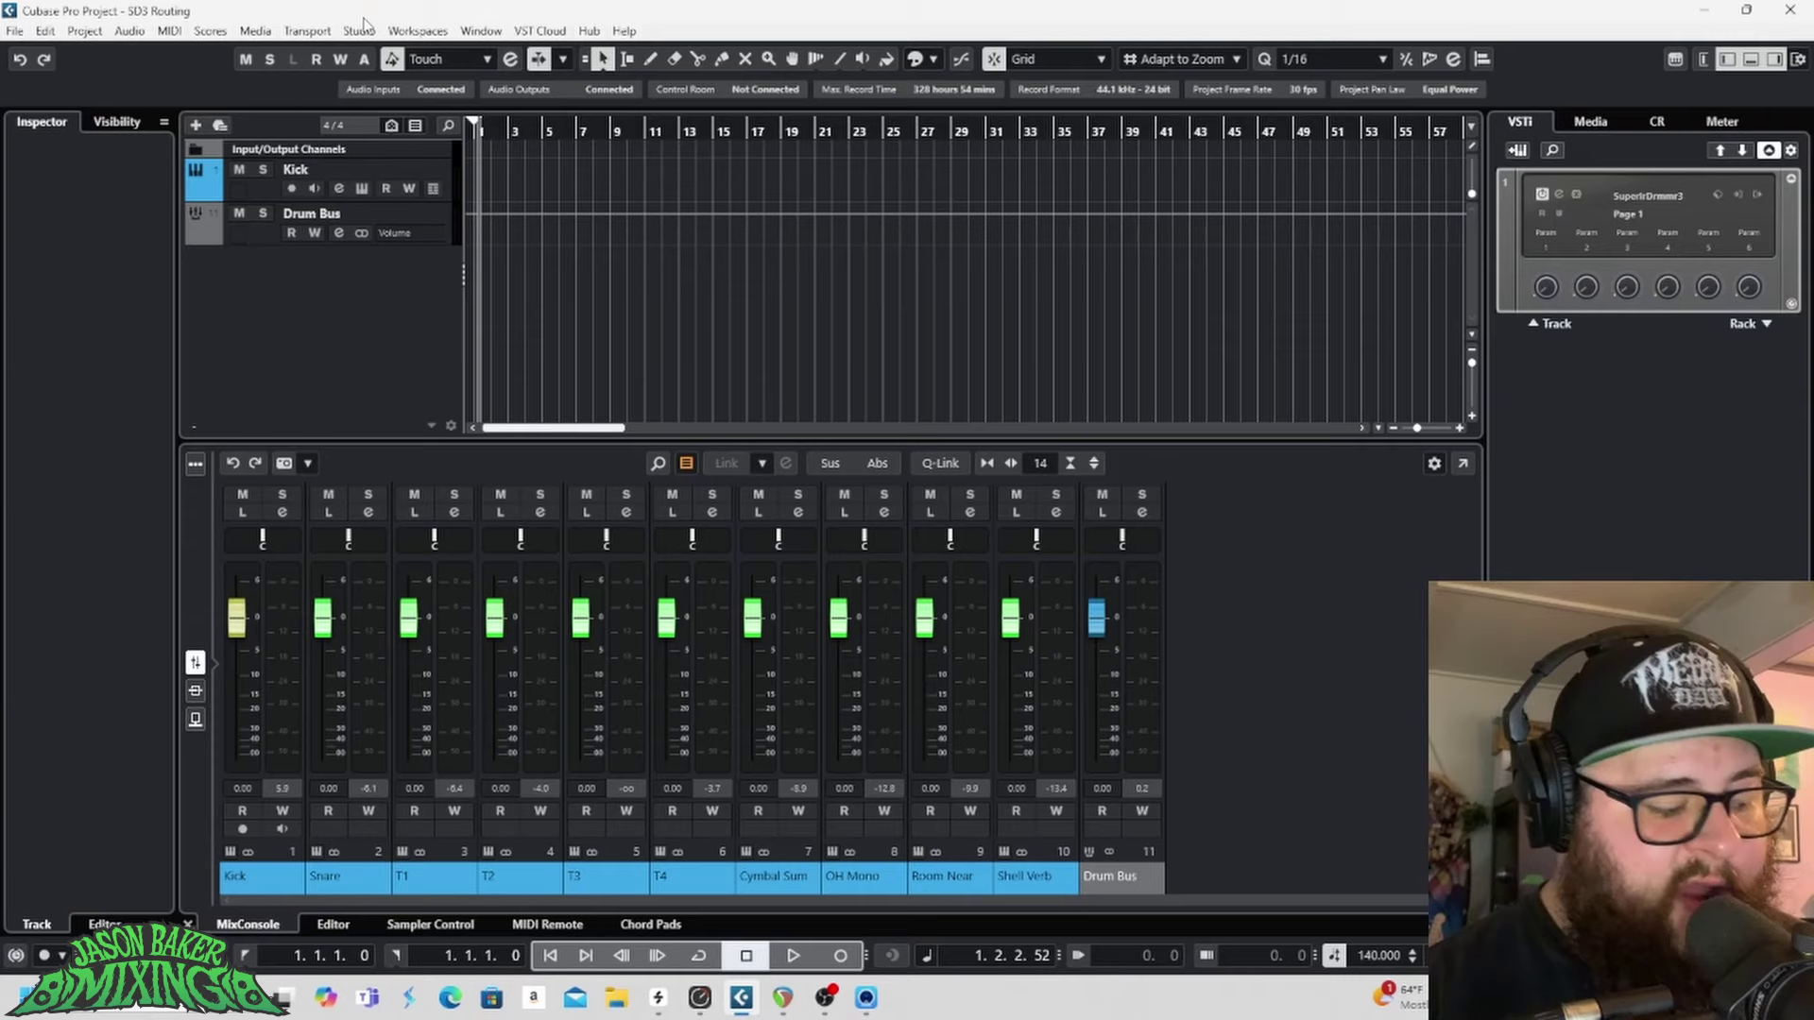
# Step: Close the project with Ctrl+W and create a new project from the 'SD3 Darkness Routed' template
pyautogui.hotkey('ctrl', 'w')
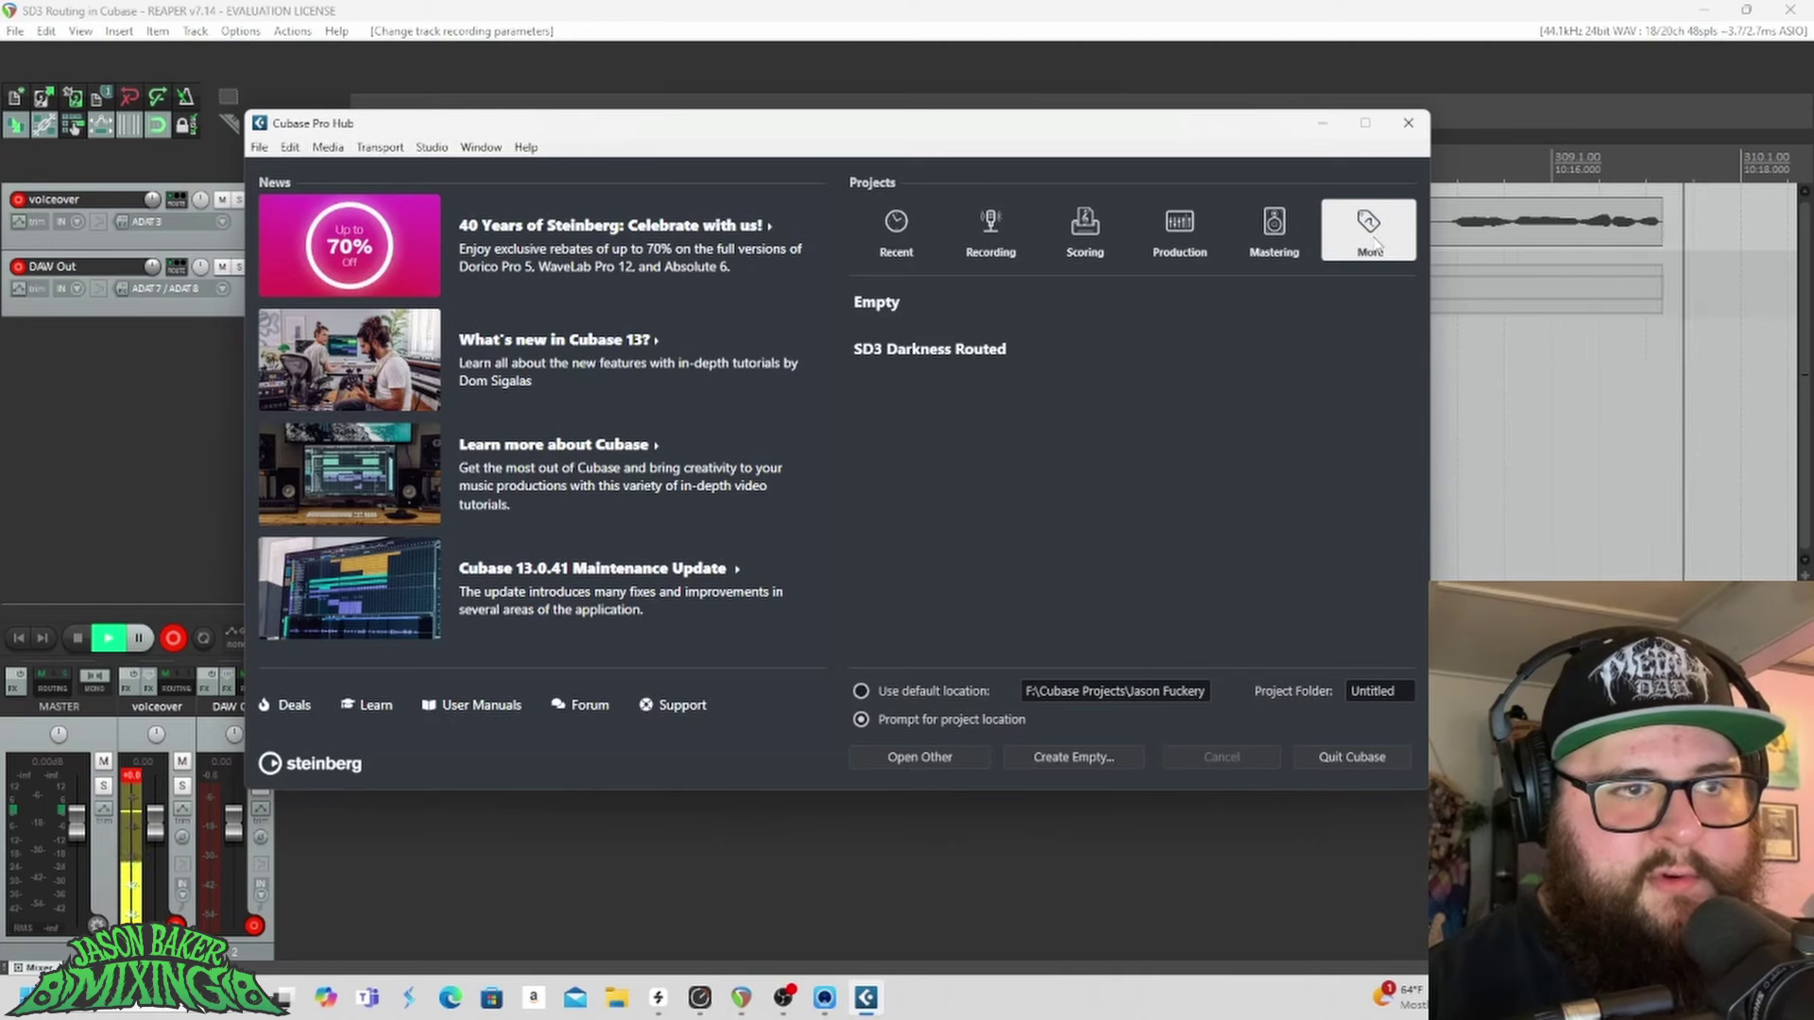
pyautogui.click(973, 356)
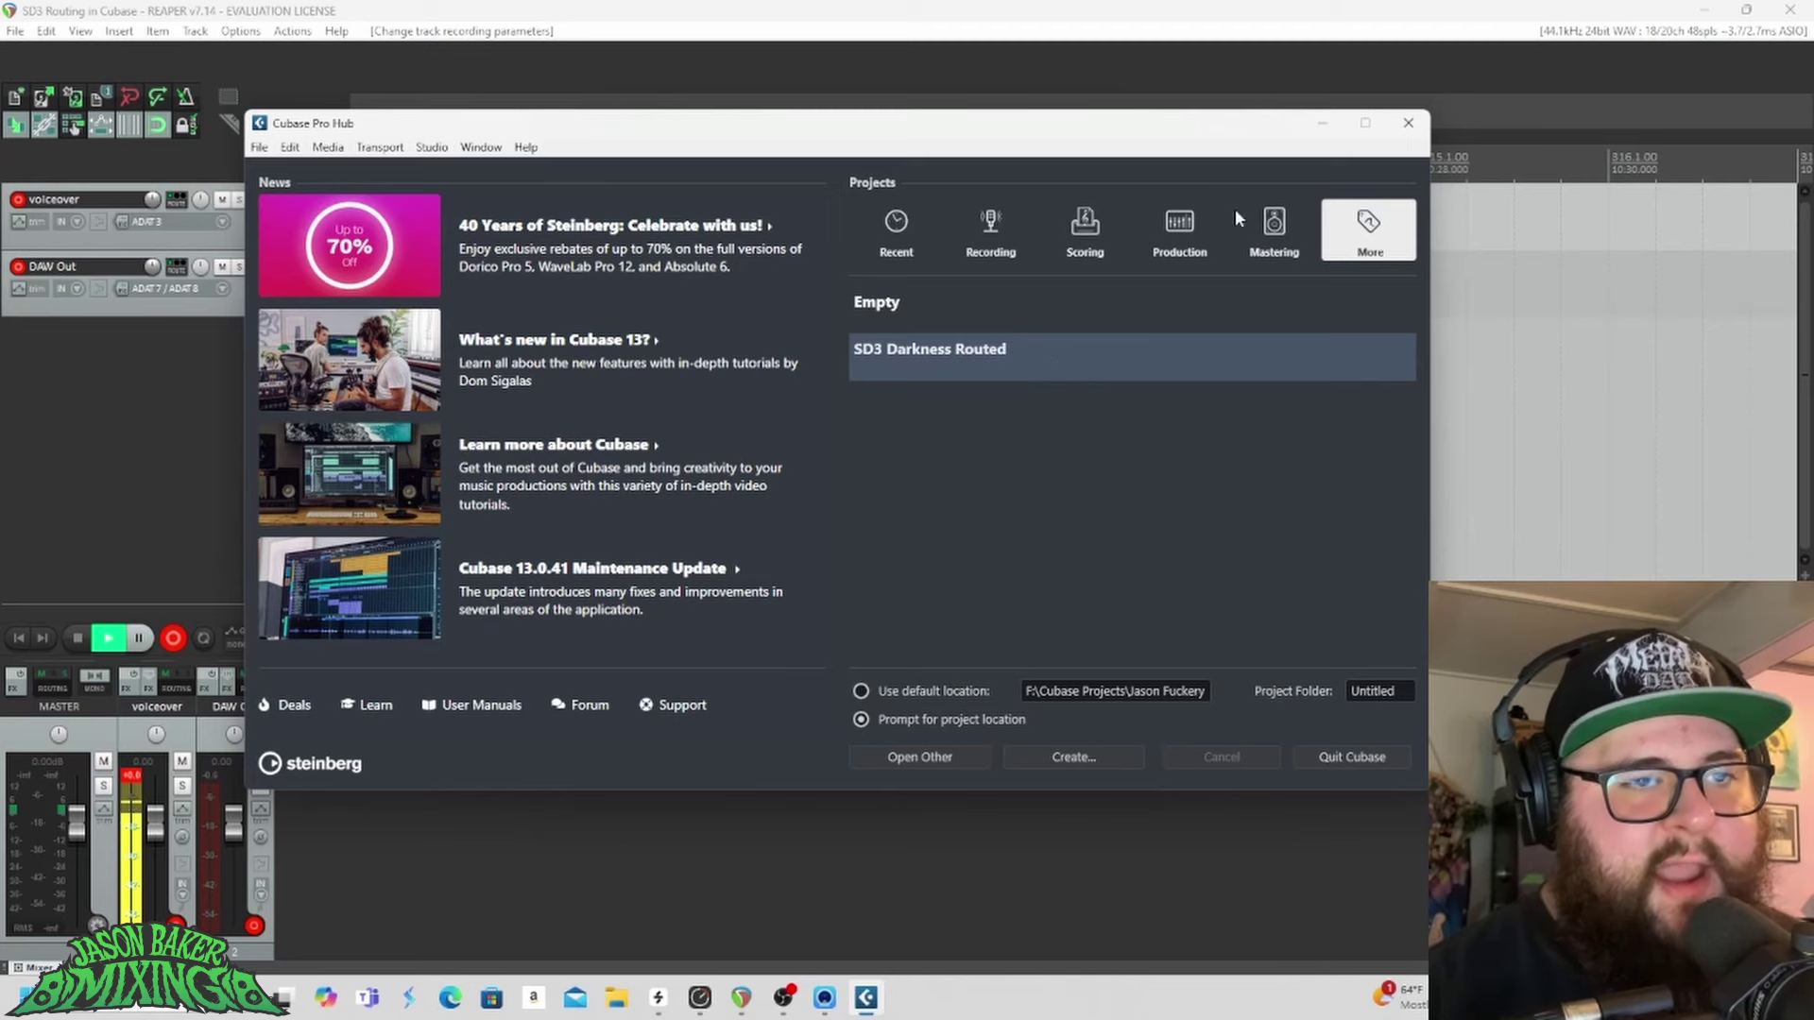
pyautogui.doubleClick(1014, 348)
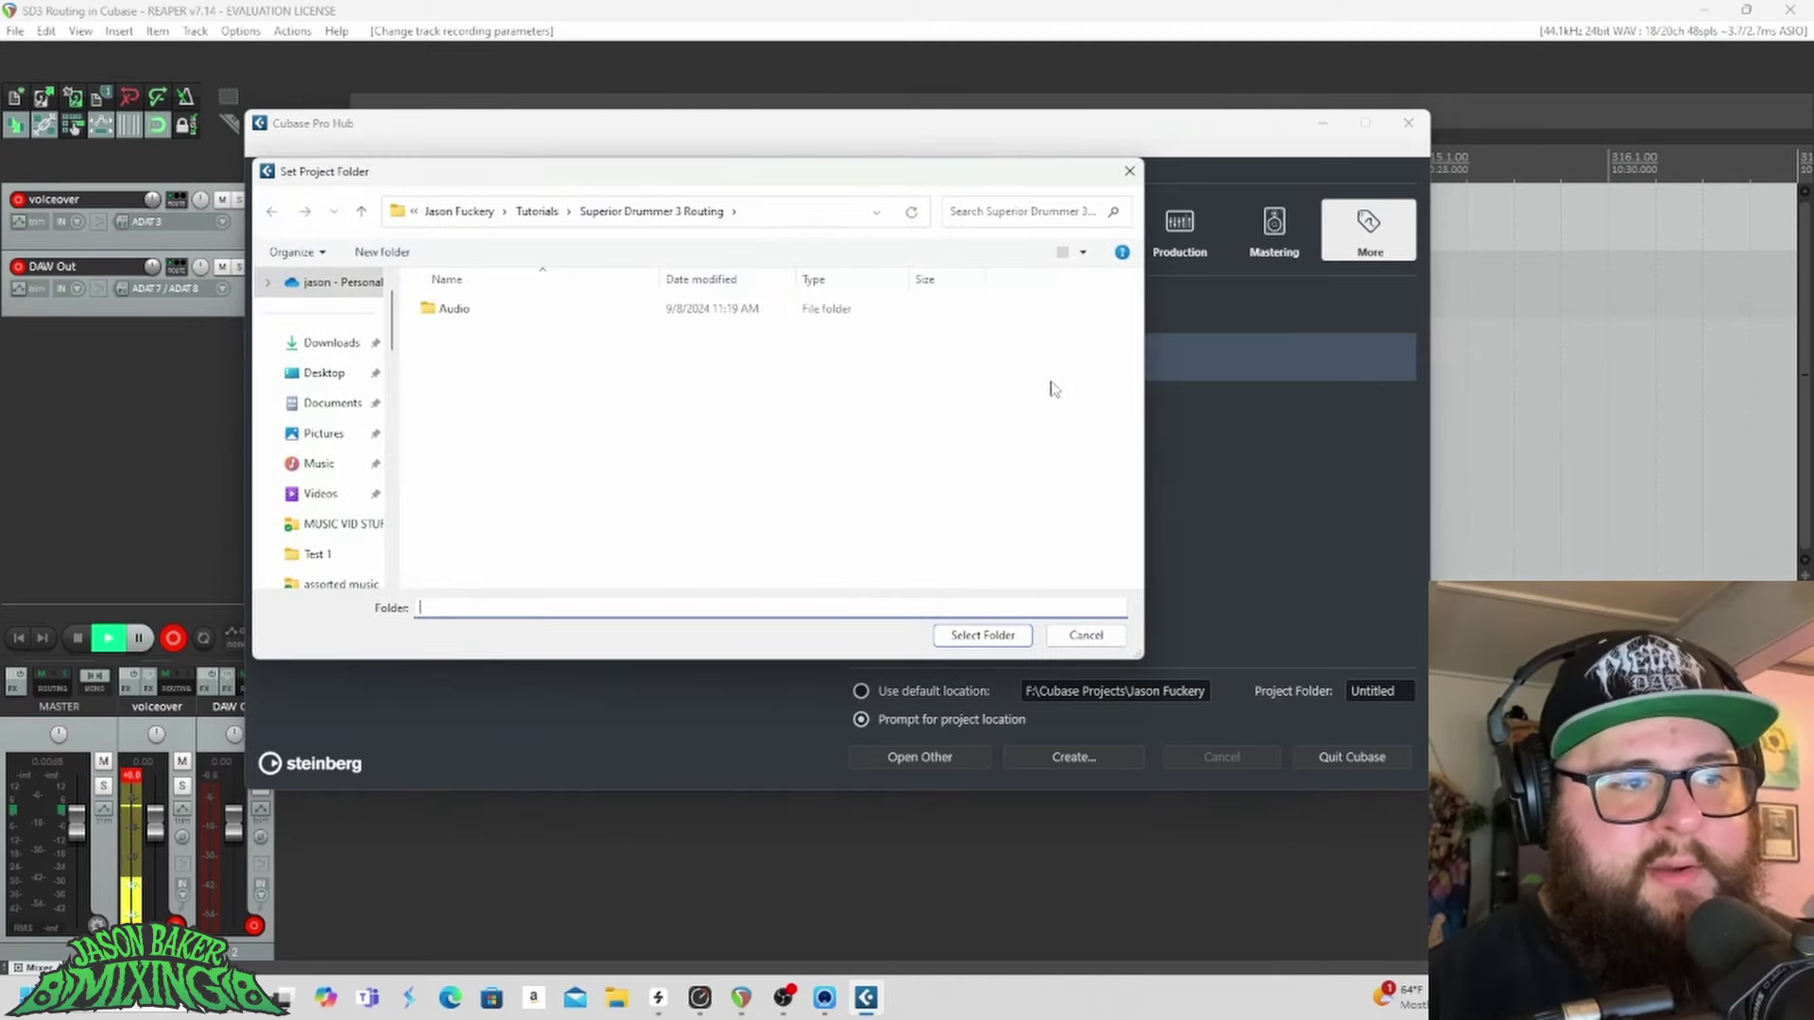
pyautogui.click(983, 635)
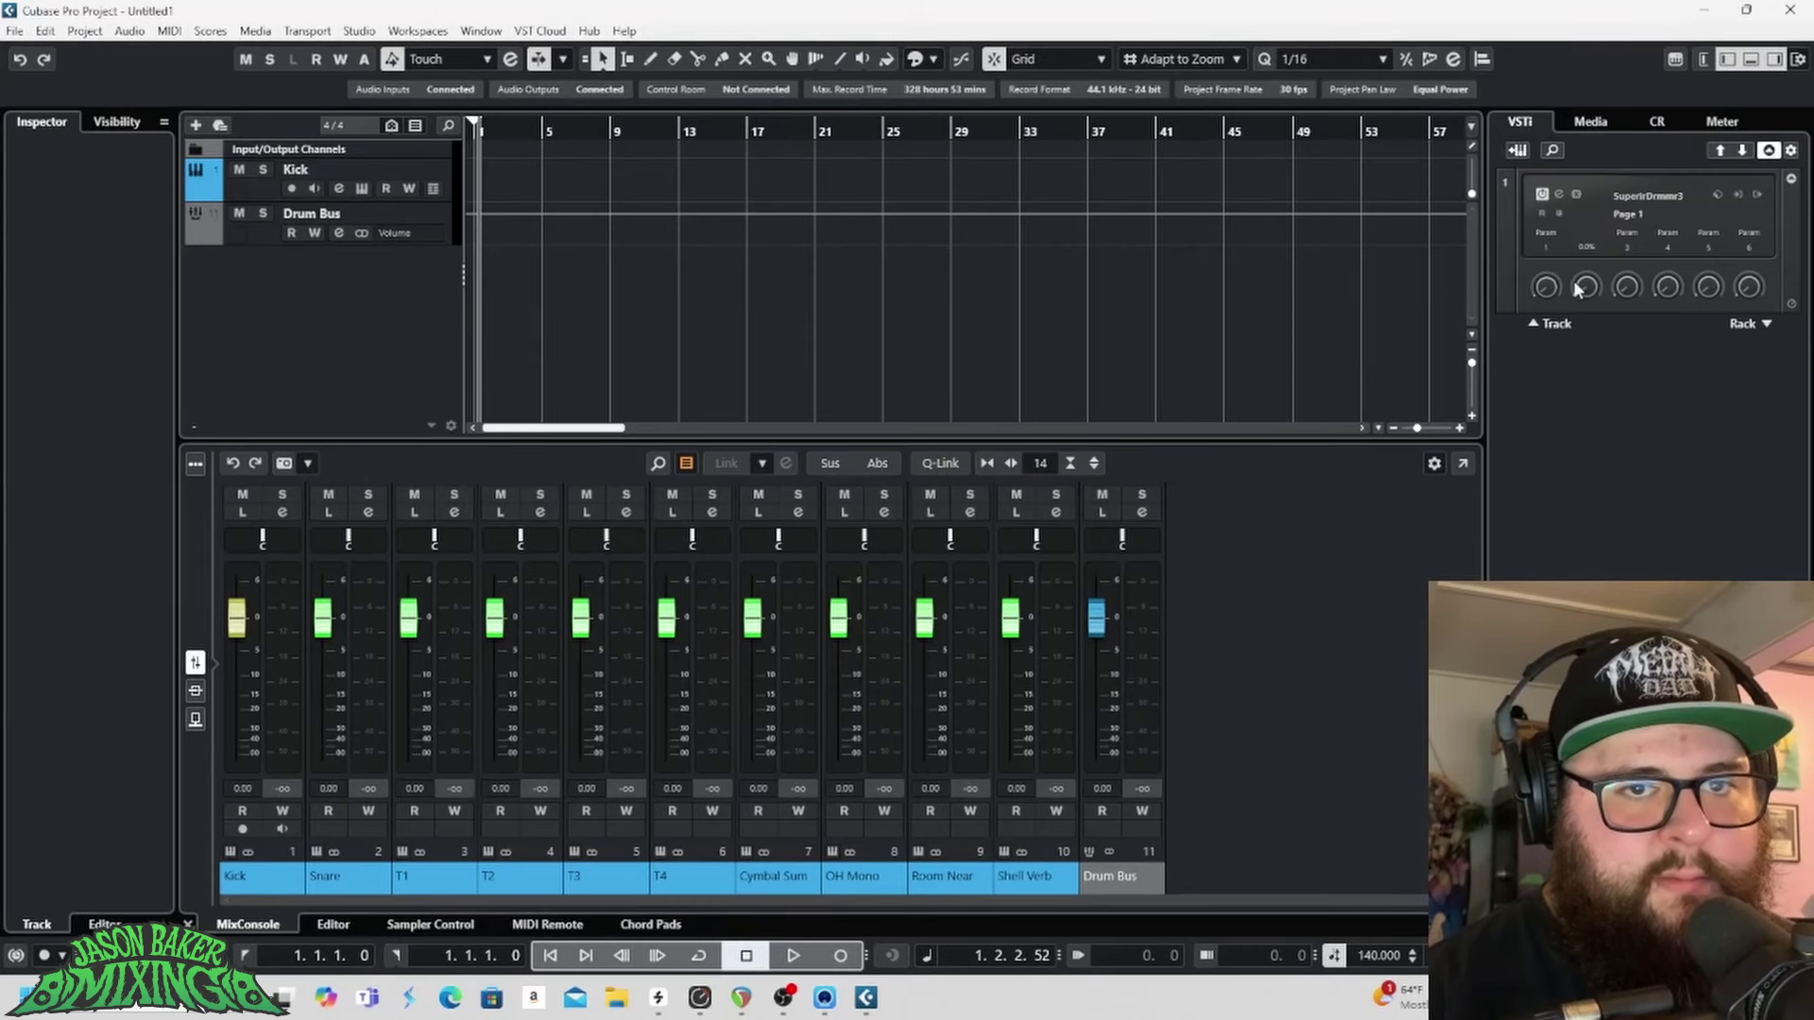
# Step: Play the Superior Drummer 3 groove in the template project to confirm signal on every drum channel and the Drum Bus
pyautogui.click(1559, 194)
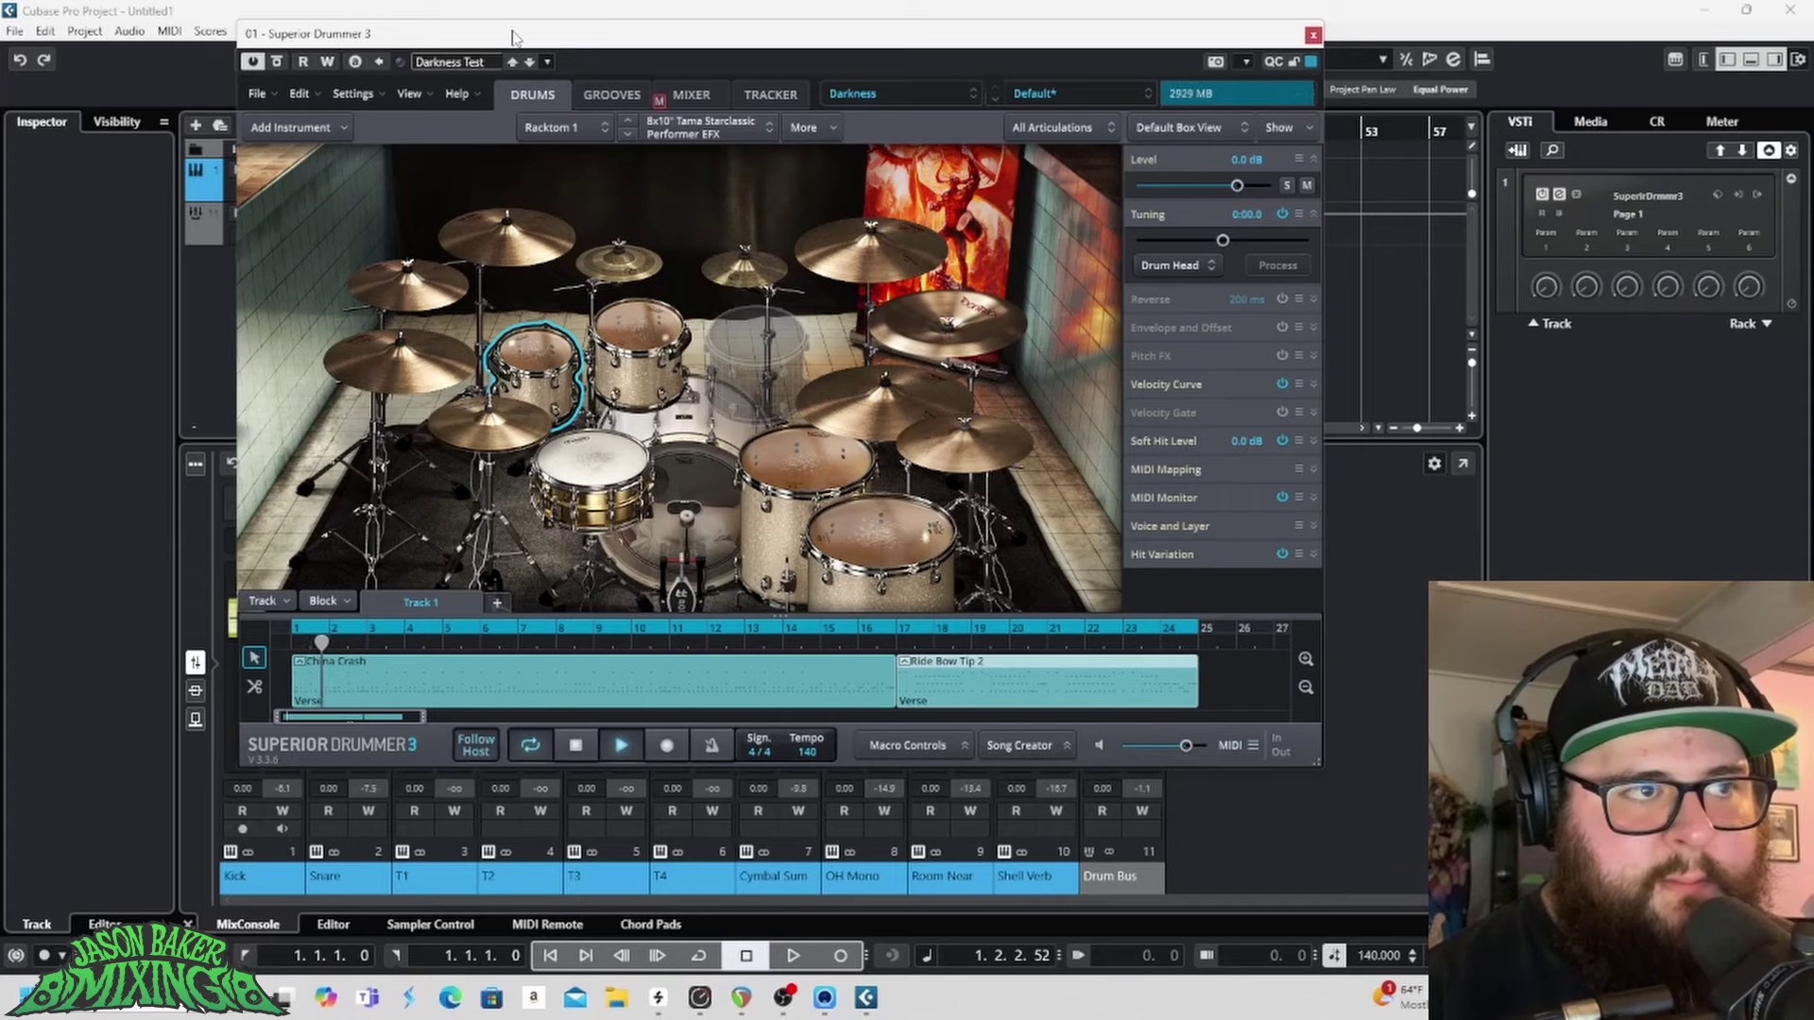
pyautogui.moveTo(512, 41)
pyautogui.mouseDown()
pyautogui.moveTo(771, 44)
pyautogui.moveTo(1532, 121)
pyautogui.moveTo(499, 71)
pyautogui.mouseUp()
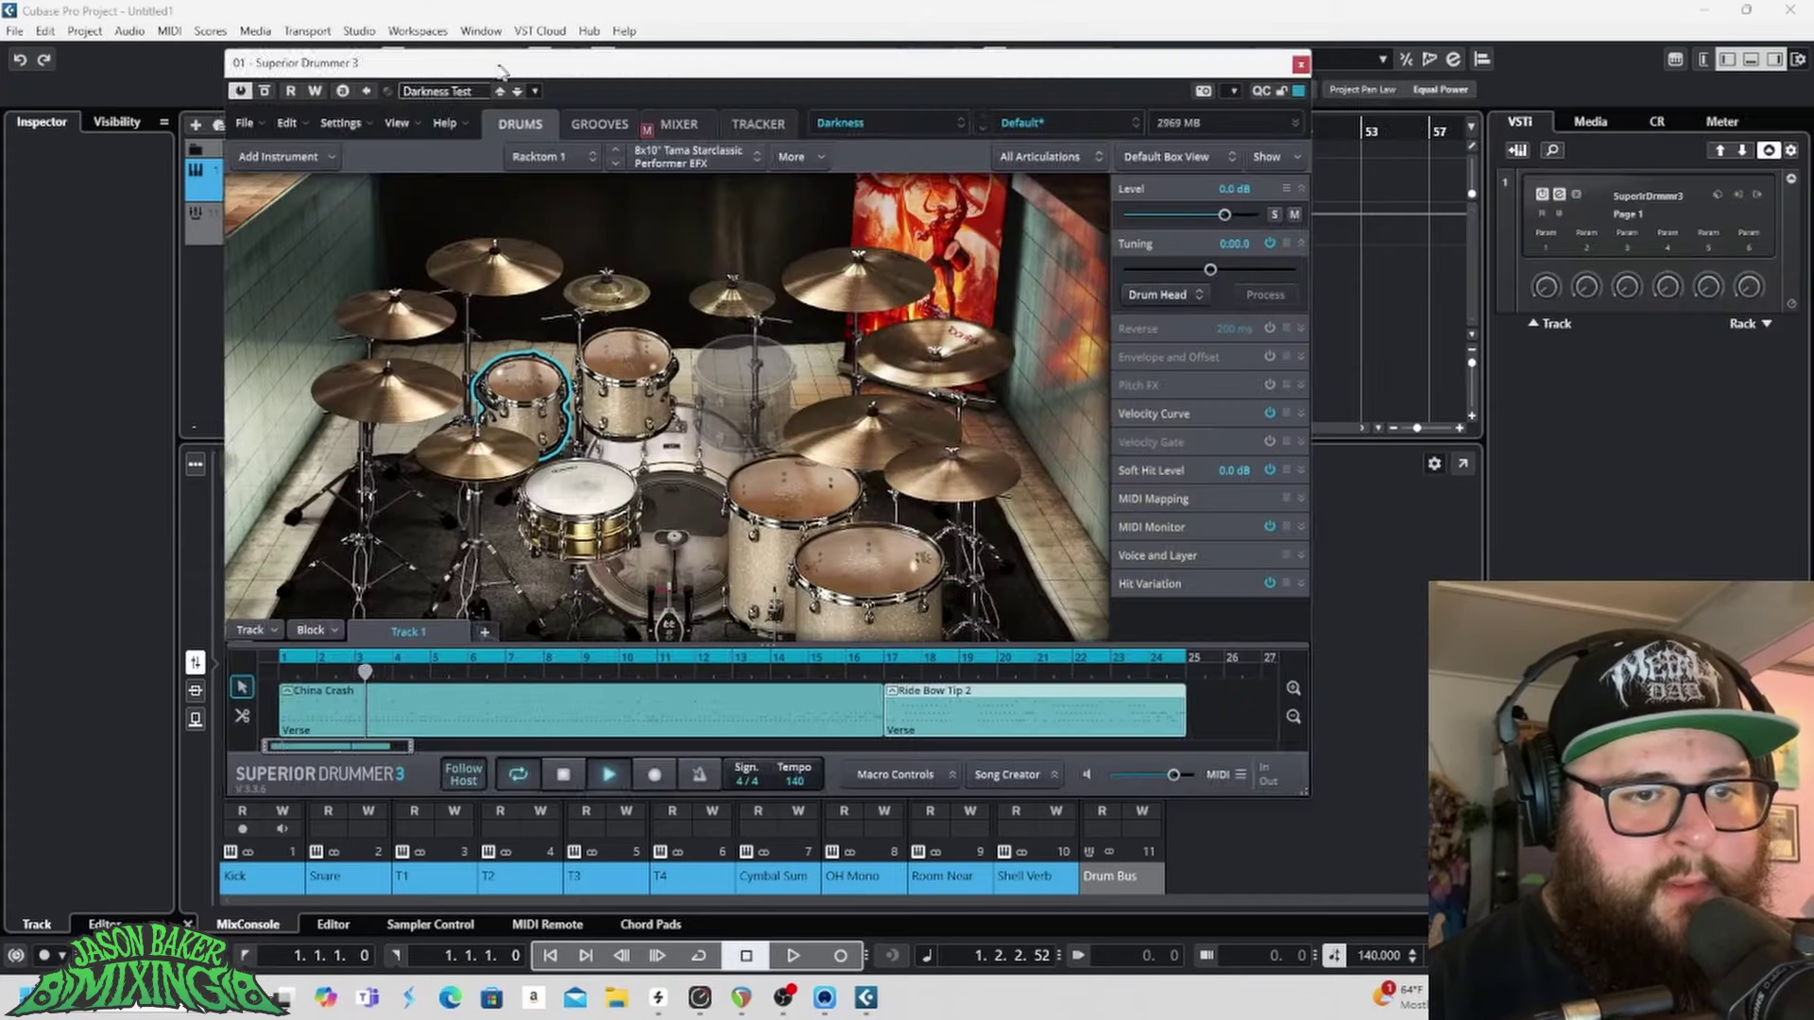
pyautogui.click(561, 775)
pyautogui.click(1299, 64)
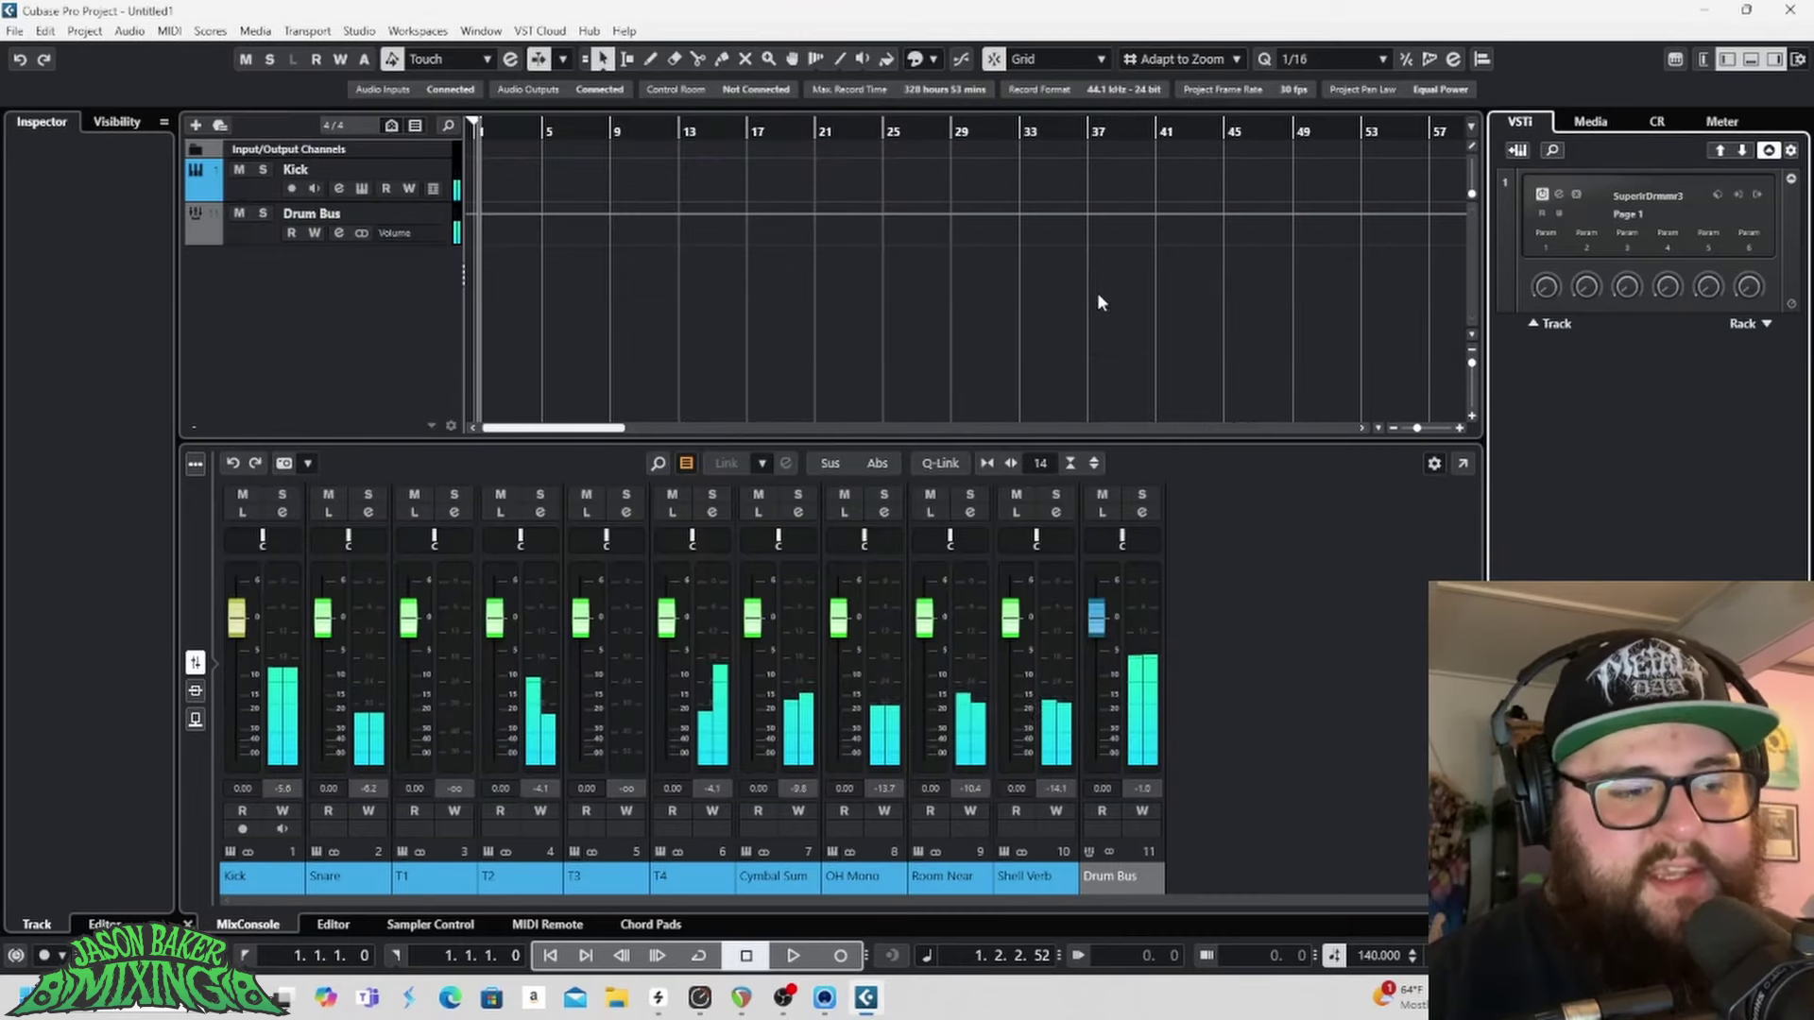